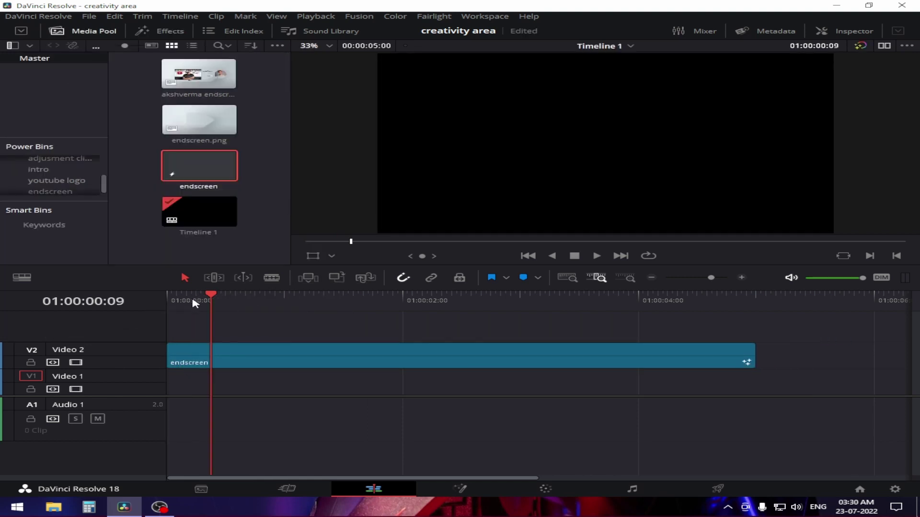
Open the endscreen composition in Fusion, extend the node editor to full width, and move MediaOut1 to its far right.
{"action": "mouse_move", "coordinate": [194, 303]}
{"action": "left_mouse_down"}
{"action": "mouse_move", "coordinate": [169, 303]}
{"action": "mouse_move", "coordinate": [228, 308]}
{"action": "mouse_move", "coordinate": [181, 307]}
{"action": "left_mouse_up"}
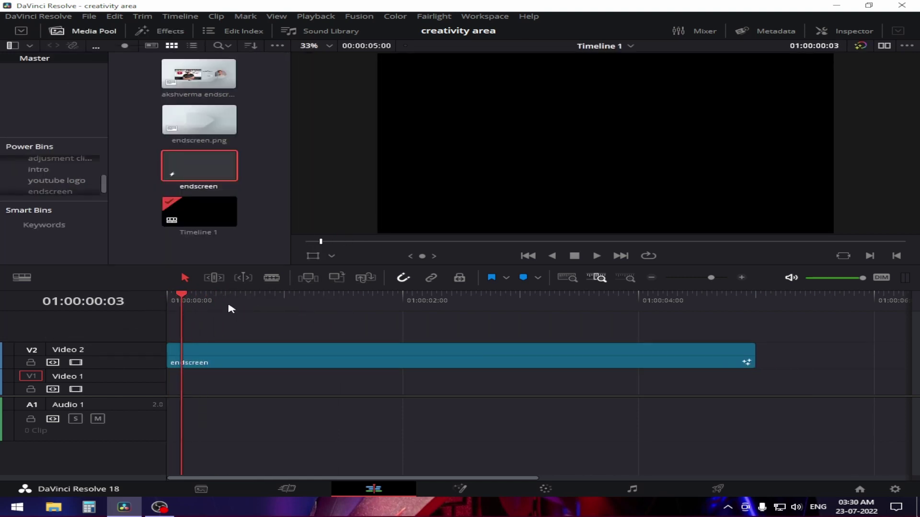
{"action": "left_click", "coordinate": [460, 489]}
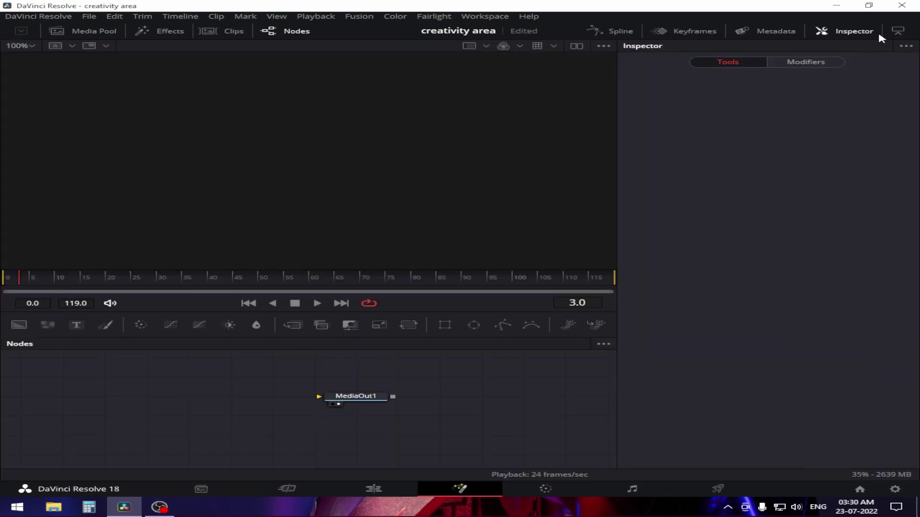
{"action": "left_click", "coordinate": [899, 31]}
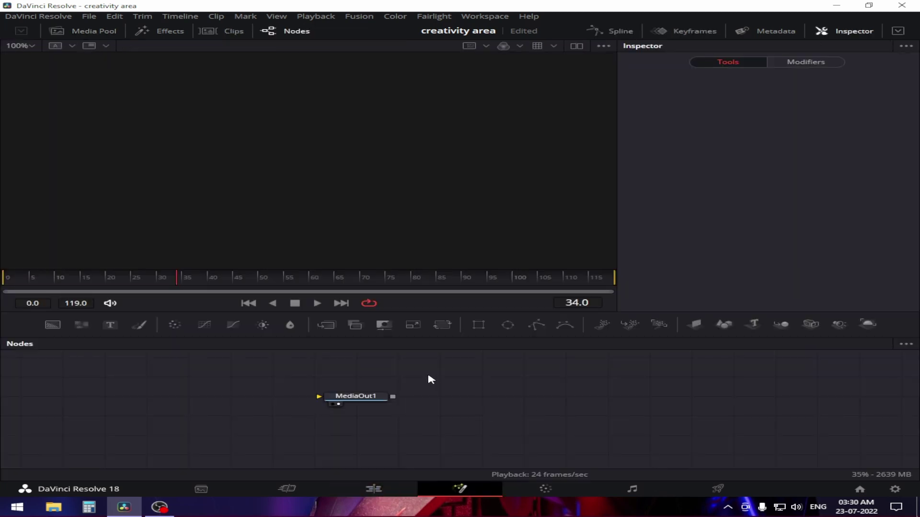
{"action": "left_click_drag", "start_coordinate": [432, 380], "coordinate": [524, 392]}
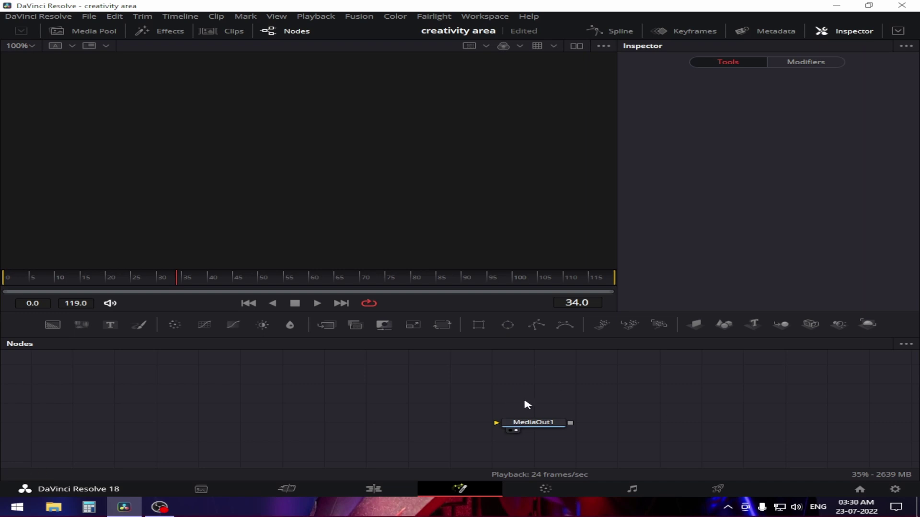
{"action": "left_click_drag", "start_coordinate": [330, 401], "coordinate": [490, 413]}
{"action": "left_click_drag", "start_coordinate": [693, 434], "coordinate": [796, 434]}
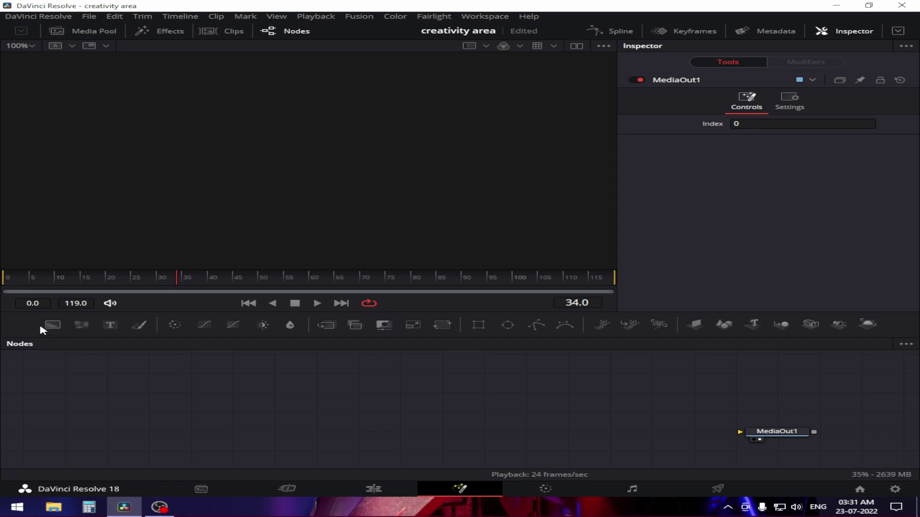
Add a Background node feeding MediaOut1 and set its solid colour to white.
{"action": "left_click_drag", "start_coordinate": [52, 325], "coordinate": [793, 439]}
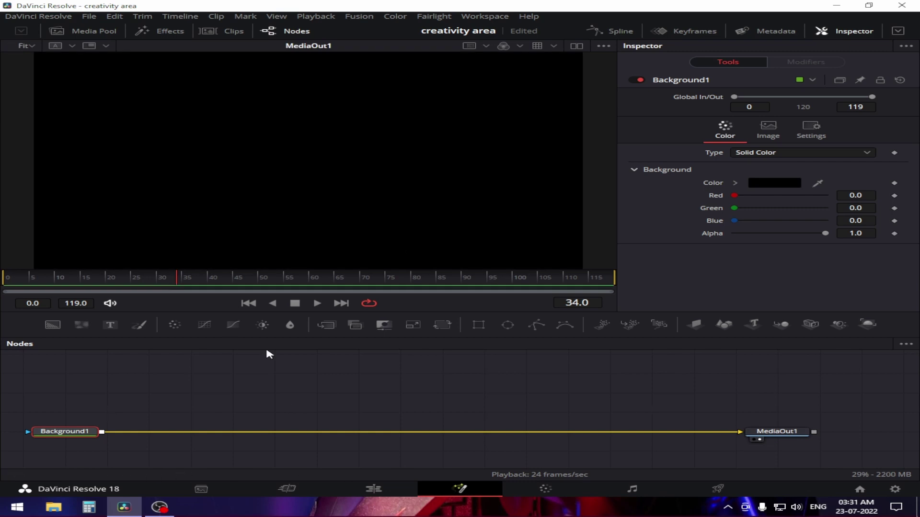
{"action": "left_click", "coordinate": [772, 183]}
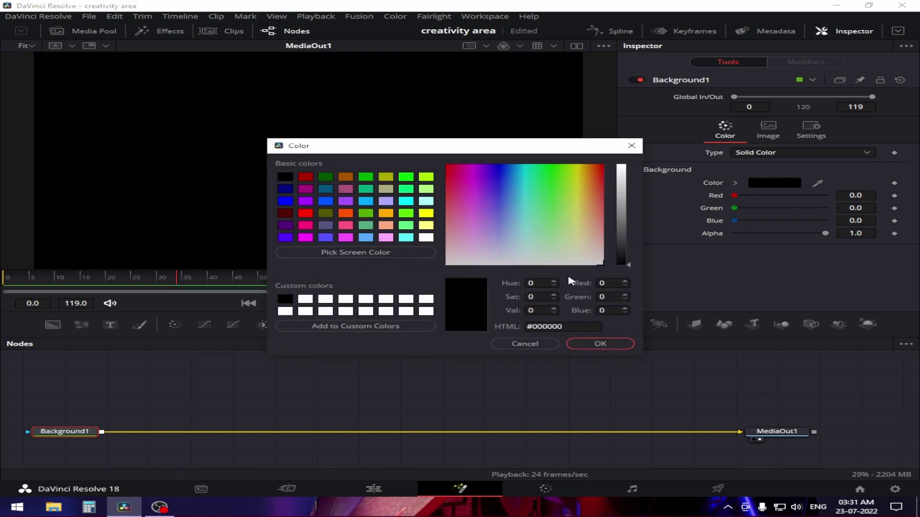
{"action": "left_click", "coordinate": [421, 300]}
{"action": "left_click", "coordinate": [599, 344]}
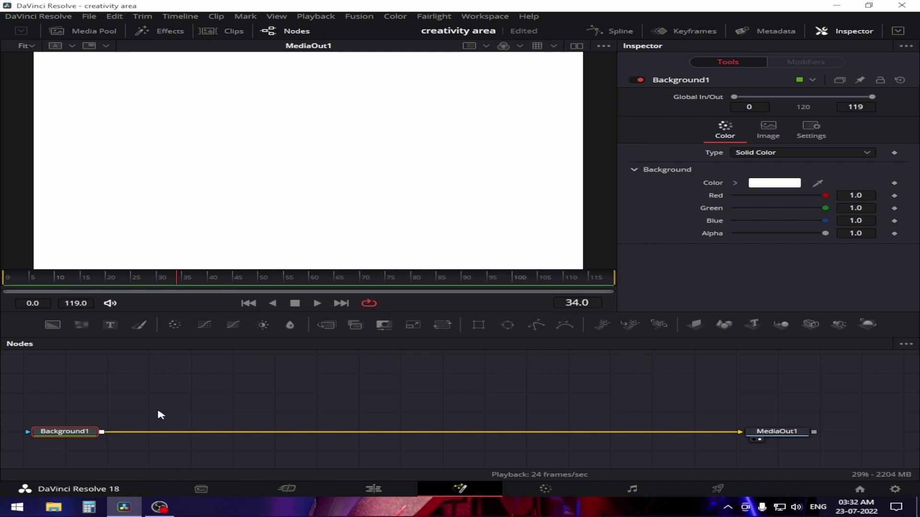
Bring endscreen.png and the channel's finished endscreen image into the composition as media nodes stacked above Background1.
{"action": "left_click", "coordinate": [243, 399]}
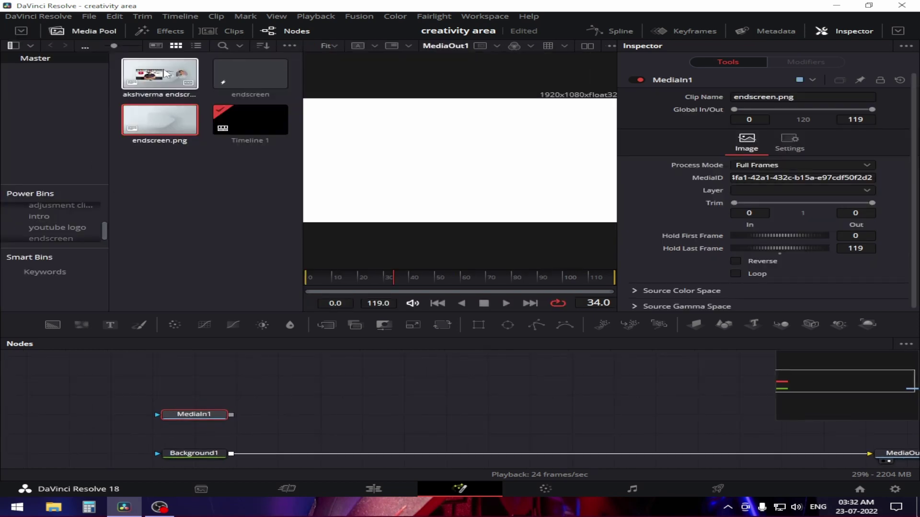
{"action": "left_click_drag", "start_coordinate": [166, 73], "coordinate": [202, 378]}
{"action": "left_click", "coordinate": [105, 36]}
Rename the MediaIn1 node as startingpart.
{"action": "left_click", "coordinate": [198, 415]}
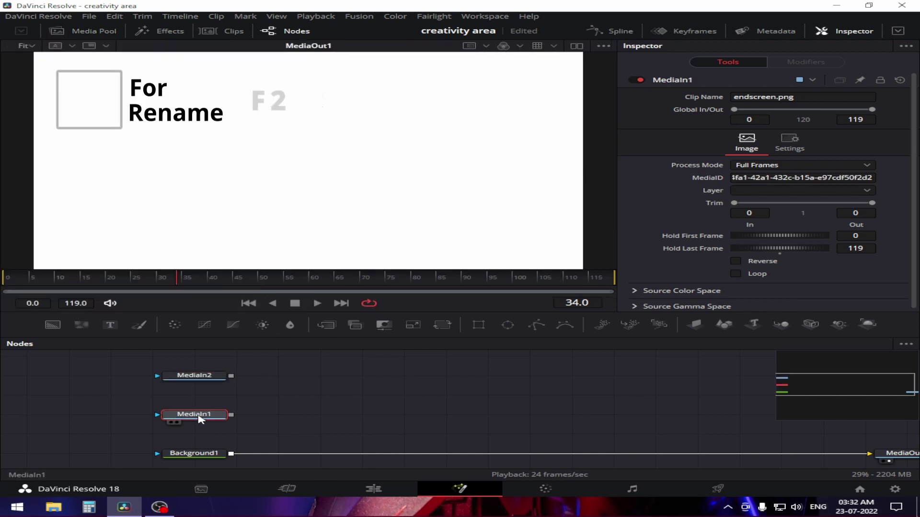
{"action": "key", "text": "F2"}
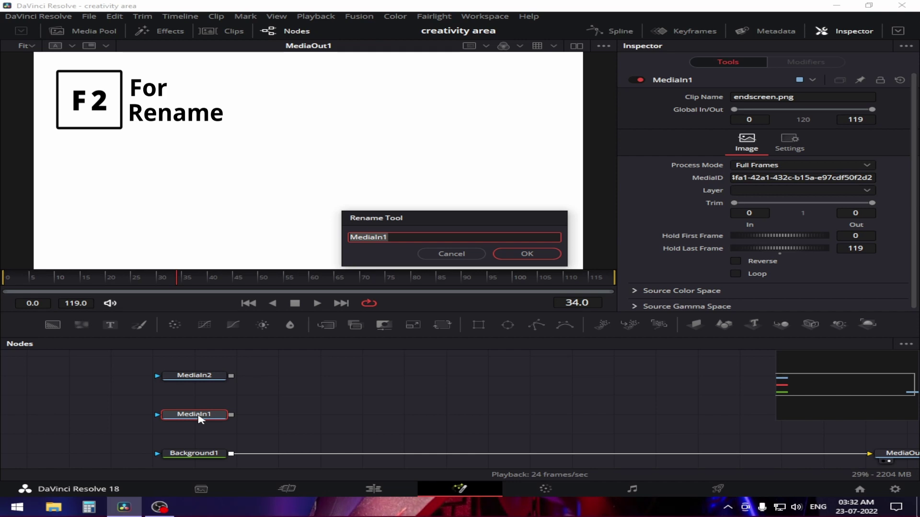
{"action": "type", "text": "starti"}
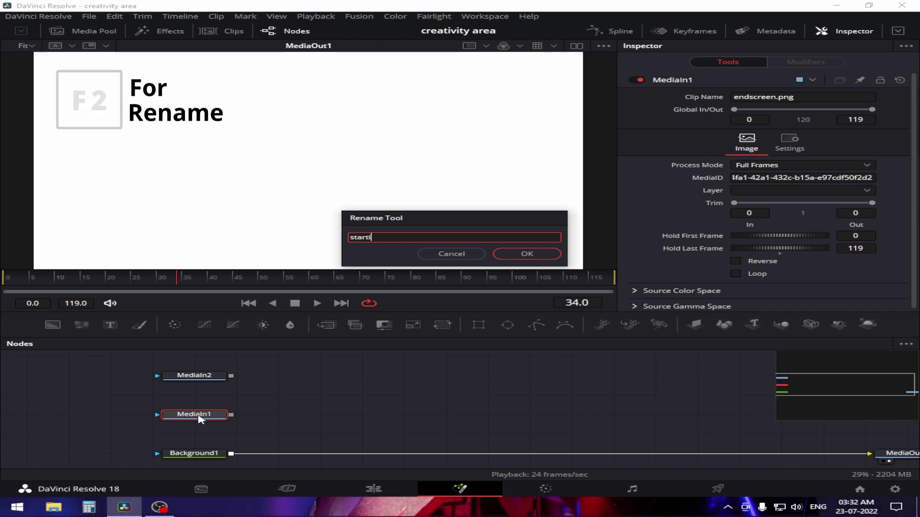
{"action": "type", "text": "ng part"}
{"action": "key", "text": "Return"}
Rename the MediaIn2 node as middlepart.
{"action": "left_click", "coordinate": [200, 377]}
{"action": "key", "text": "F2"}
{"action": "type", "text": "middl"}
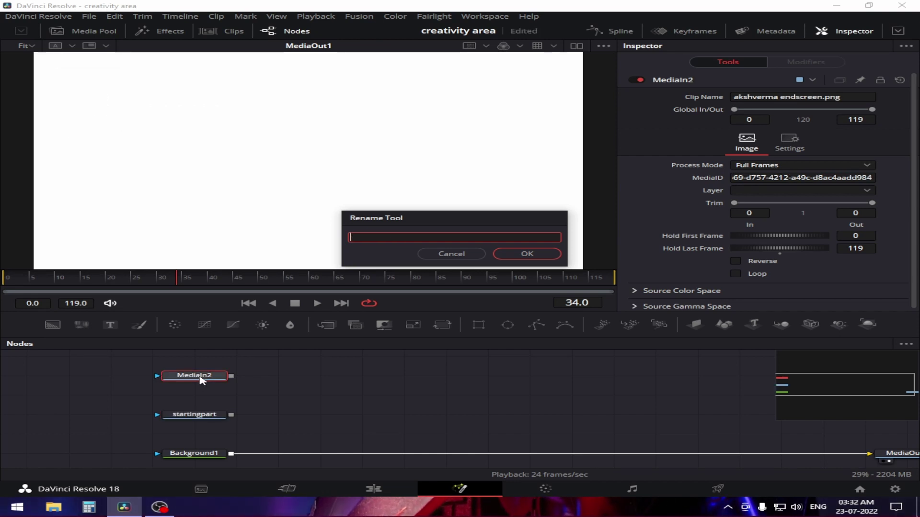
{"action": "type", "text": "epart"}
{"action": "key", "text": "Return"}
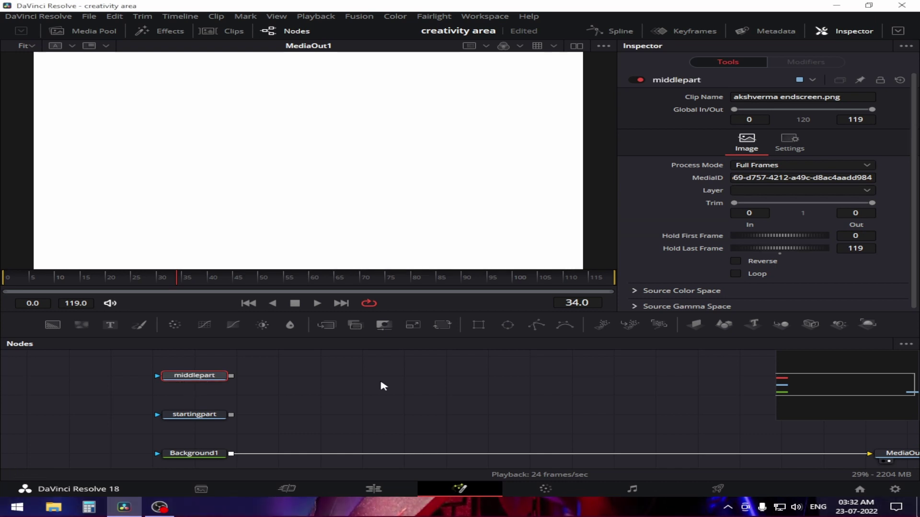
Insert a Merge node after Background1 and connect startingpart to its foreground input.
{"action": "left_click", "coordinate": [202, 453]}
{"action": "left_click_drag", "start_coordinate": [477, 403], "coordinate": [407, 387]}
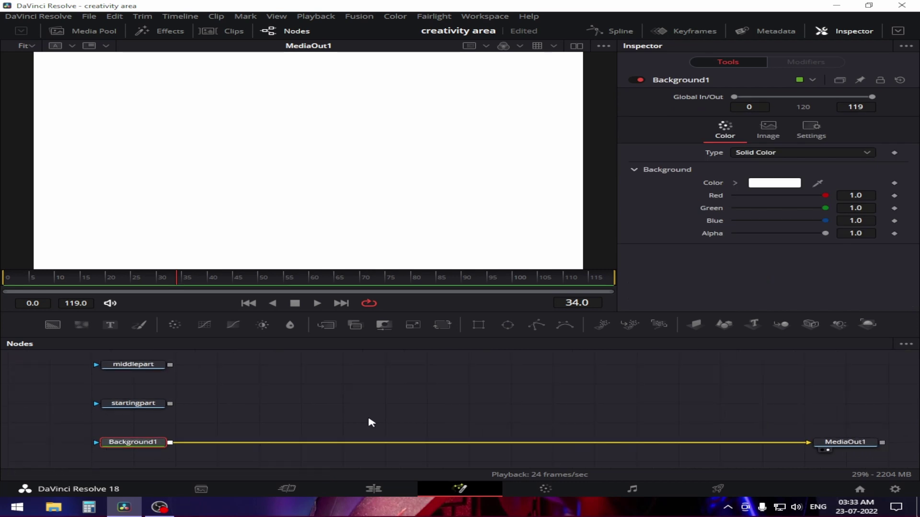
{"action": "left_click", "coordinate": [325, 325]}
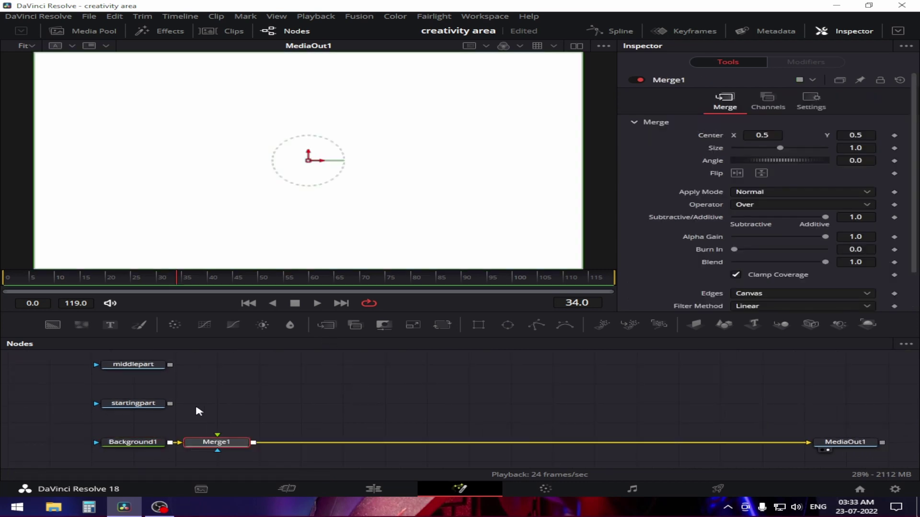
{"action": "left_click_drag", "start_coordinate": [170, 404], "coordinate": [225, 444]}
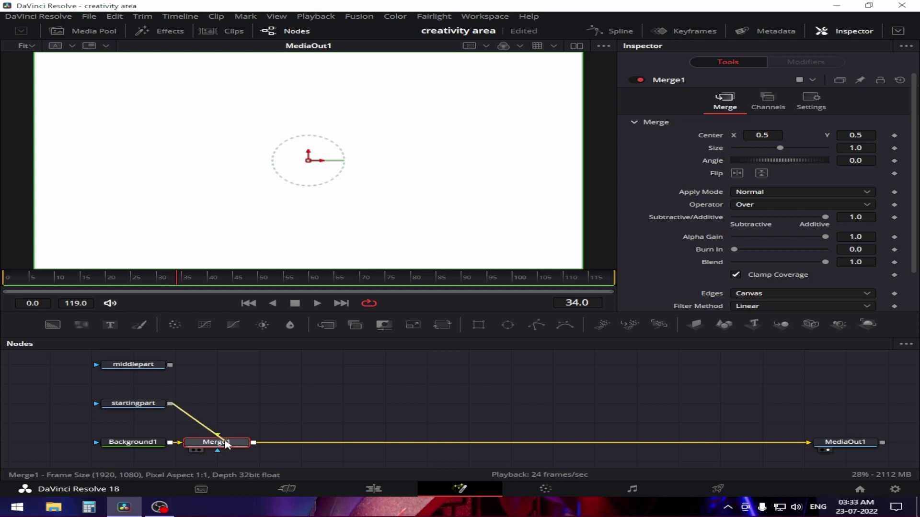
{"action": "left_click", "coordinate": [219, 433]}
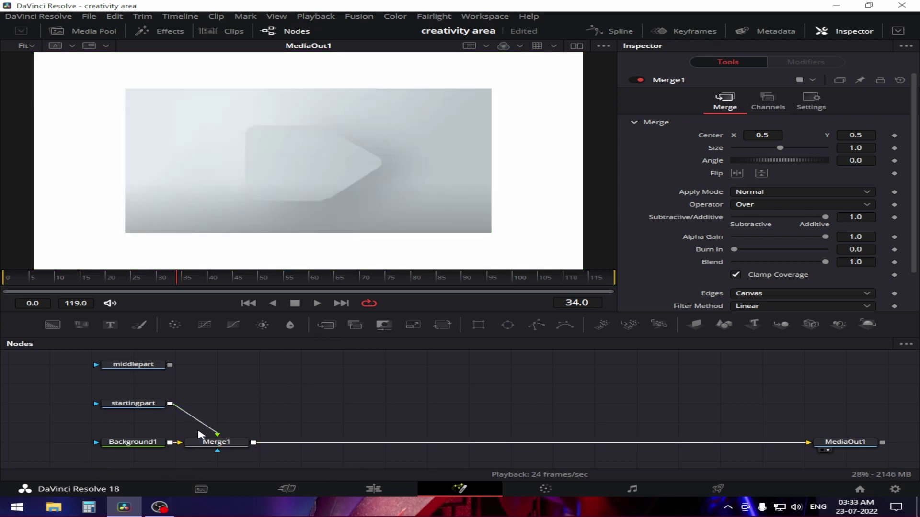
Reconnect startingpart to Merge1's foreground and spread Background1, startingpart and Merge1 apart to leave room between them.
{"action": "left_click", "coordinate": [201, 426]}
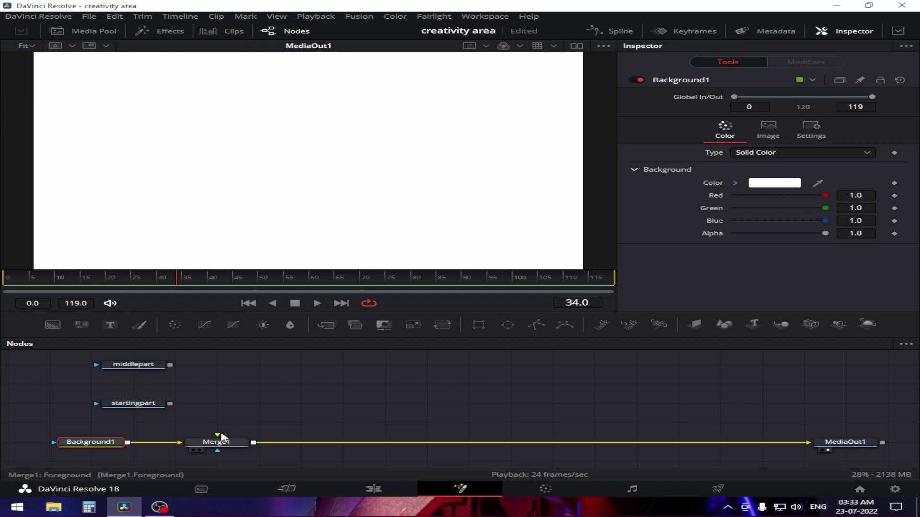
{"action": "left_click_drag", "start_coordinate": [222, 437], "coordinate": [152, 410]}
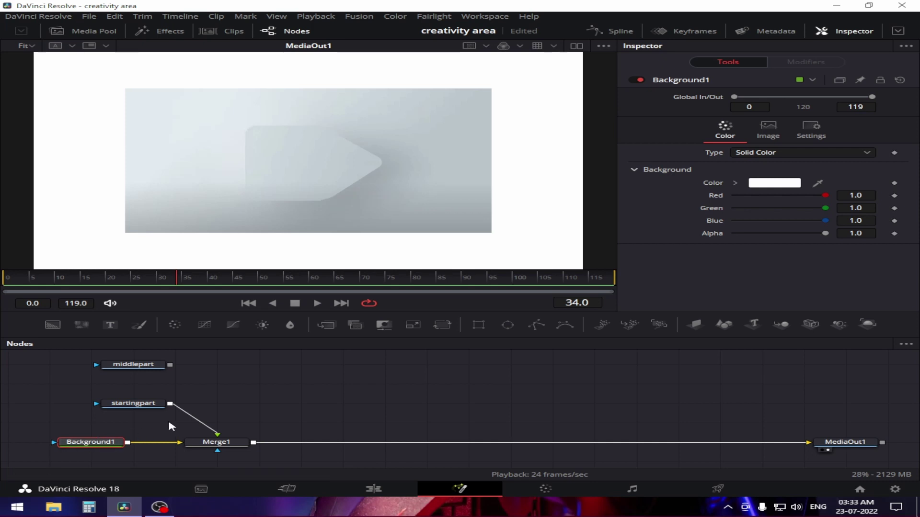
{"action": "left_click", "coordinate": [141, 408]}
{"action": "left_click_drag", "start_coordinate": [234, 442], "coordinate": [277, 441]}
{"action": "left_click_drag", "start_coordinate": [129, 403], "coordinate": [86, 404]}
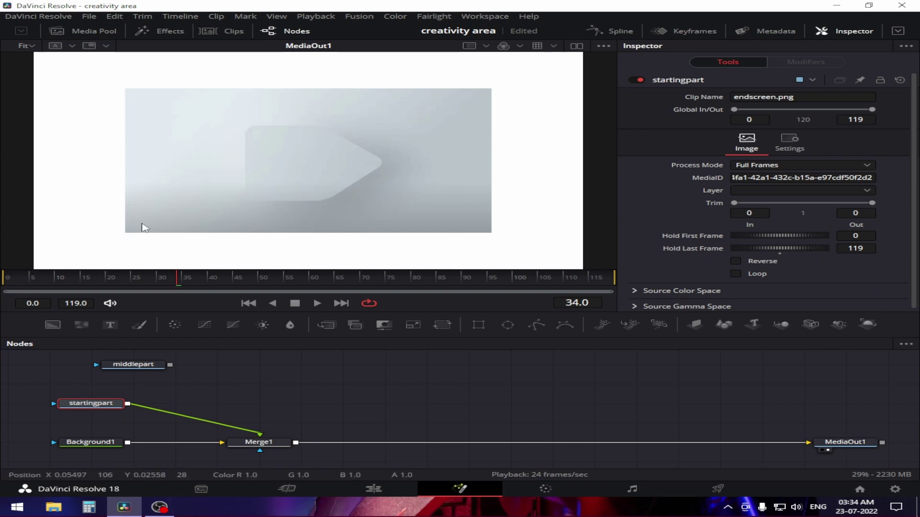
Insert a Resize node between startingpart and Merge1 to scale the image to the 1920 x 1080 frame.
{"action": "scroll", "coordinate": [316, 185], "scroll_direction": "down", "scroll_amount": 3}
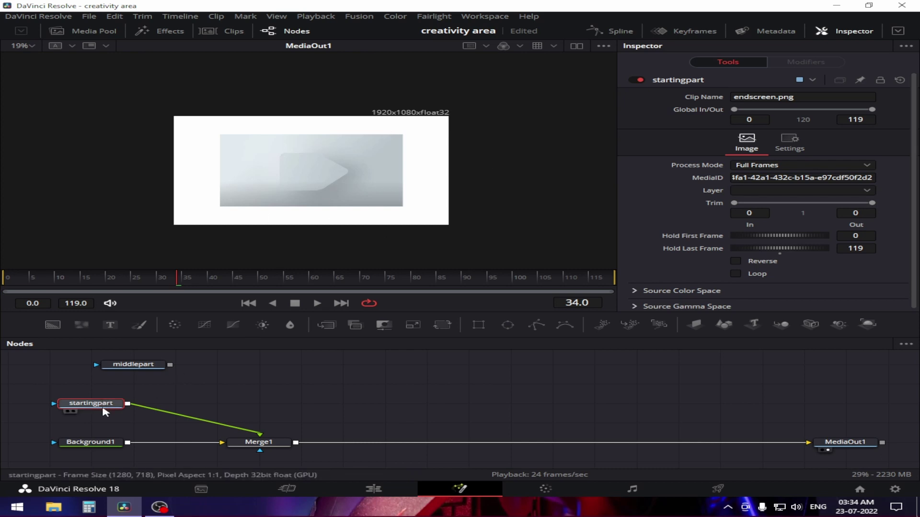
{"action": "left_click", "coordinate": [415, 325]}
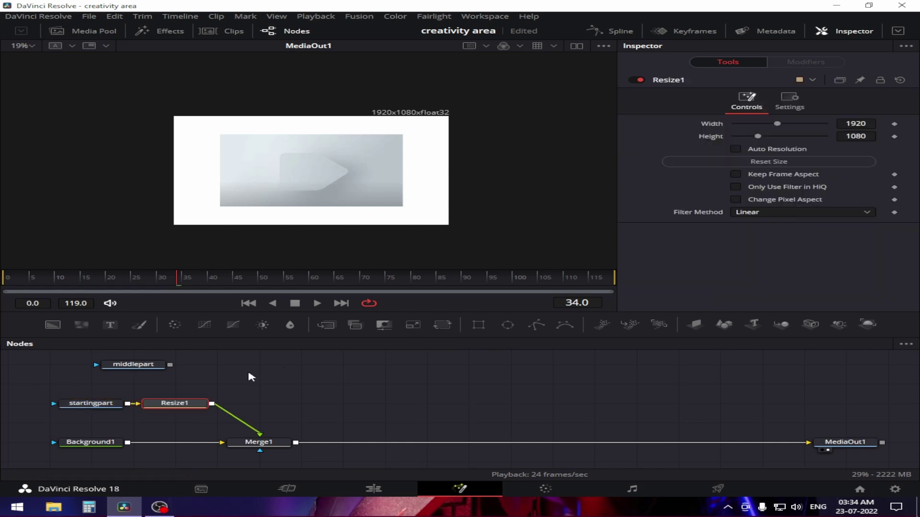
{"action": "left_click", "coordinate": [92, 406]}
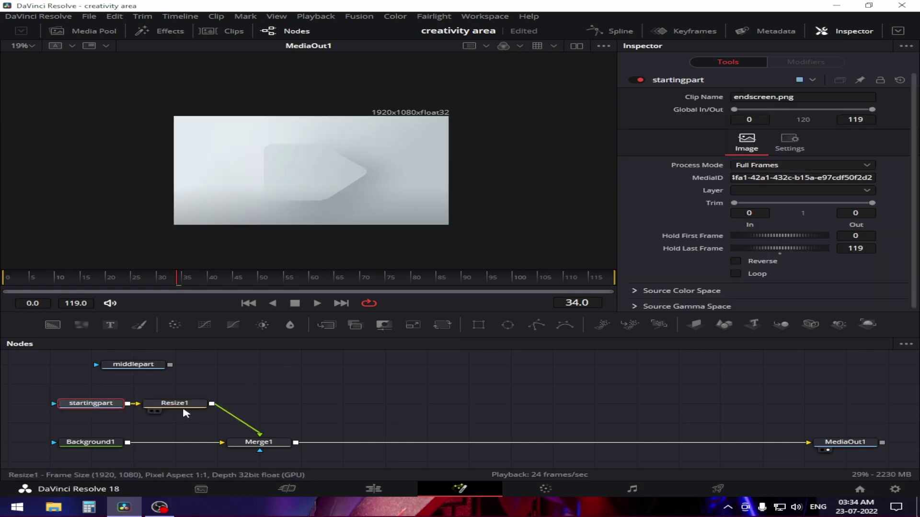
{"action": "left_click_drag", "start_coordinate": [154, 408], "coordinate": [194, 407]}
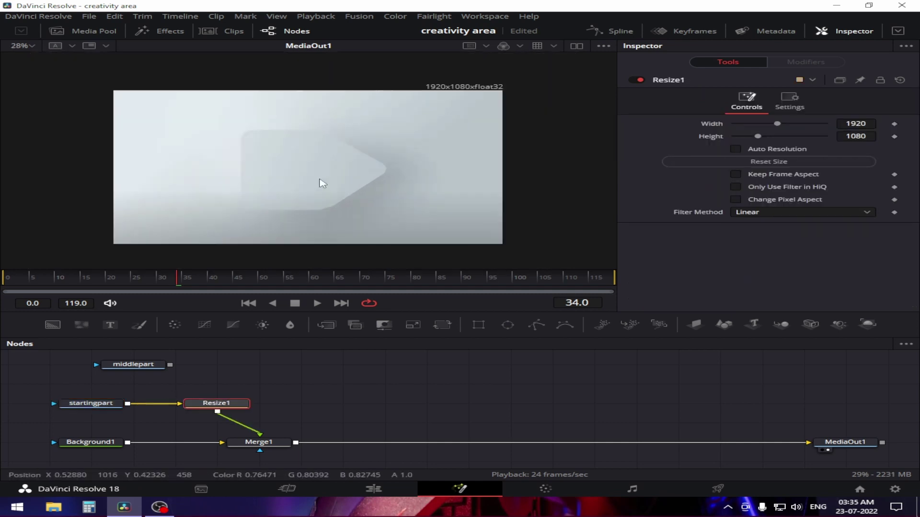
{"action": "scroll", "coordinate": [323, 184], "scroll_direction": "up", "scroll_amount": 2}
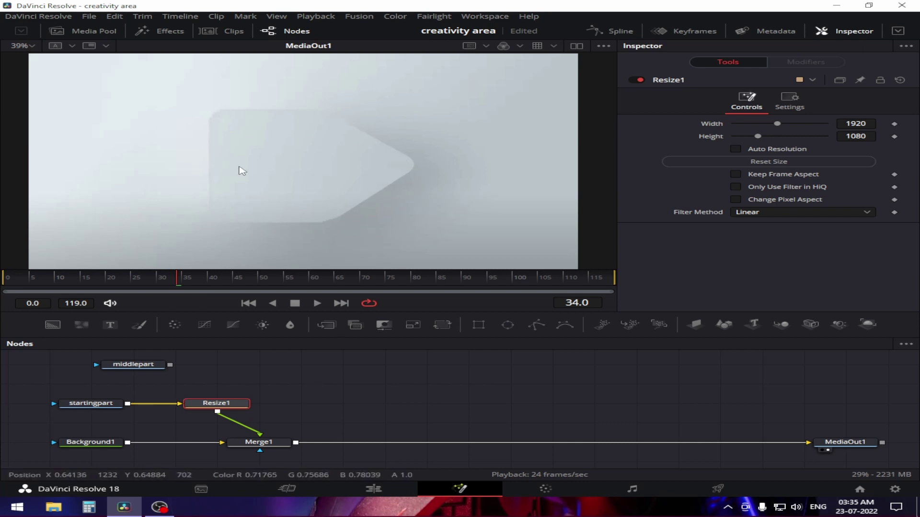
{"action": "key", "text": "ctrl+z"}
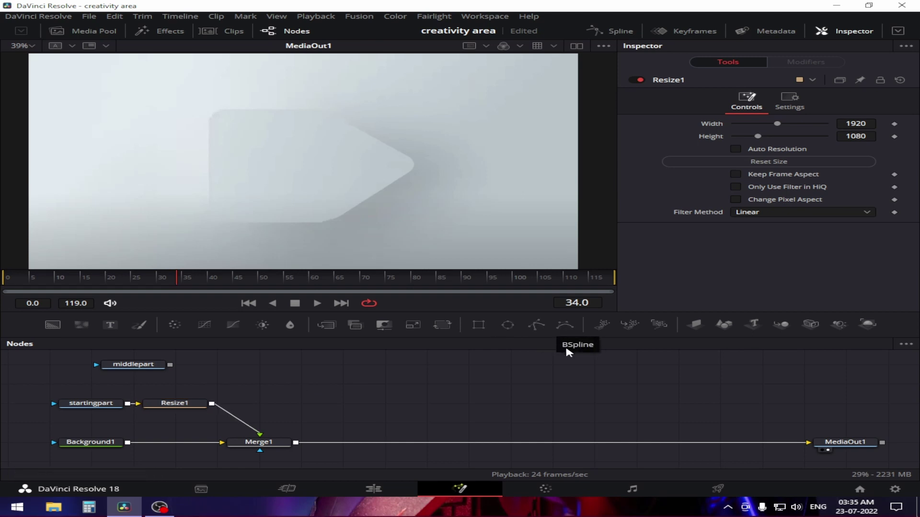
Add an unconnected Polygon mask node above Merge1 and trace the arrow shape's upper edge from its upper-left corner to the start of the slope.
{"action": "left_click_drag", "start_coordinate": [536, 326], "coordinate": [297, 386]}
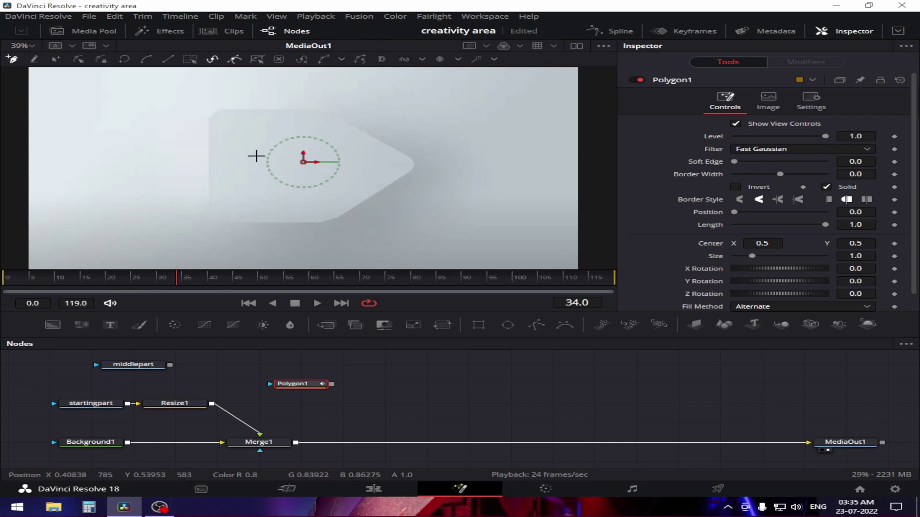
{"action": "scroll", "coordinate": [257, 156], "scroll_direction": "up", "scroll_amount": 2}
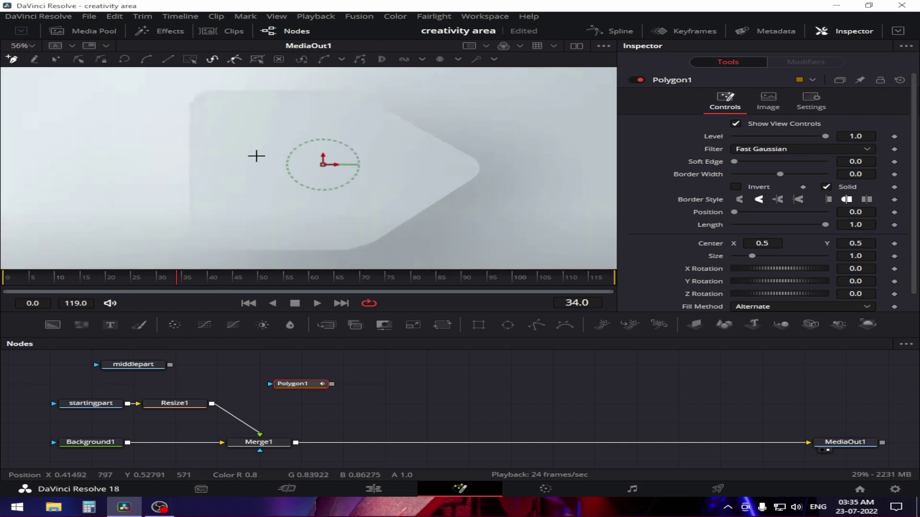
{"action": "scroll", "coordinate": [256, 155], "scroll_direction": "down", "scroll_amount": 3}
{"action": "scroll", "coordinate": [228, 200], "scroll_direction": "down", "scroll_amount": 1}
{"action": "scroll", "coordinate": [228, 200], "scroll_direction": "up", "scroll_amount": 3}
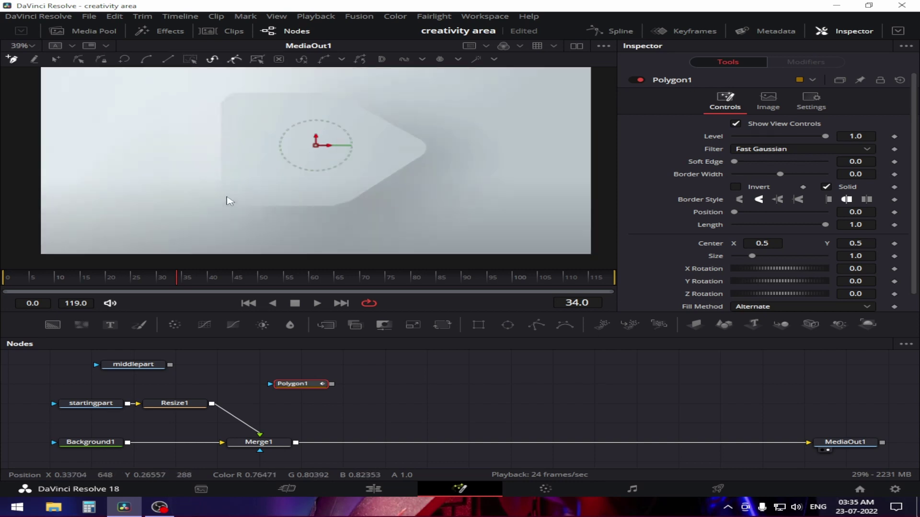
{"action": "scroll", "coordinate": [228, 199], "scroll_direction": "down", "scroll_amount": 1}
{"action": "scroll", "coordinate": [228, 198], "scroll_direction": "up", "scroll_amount": 2}
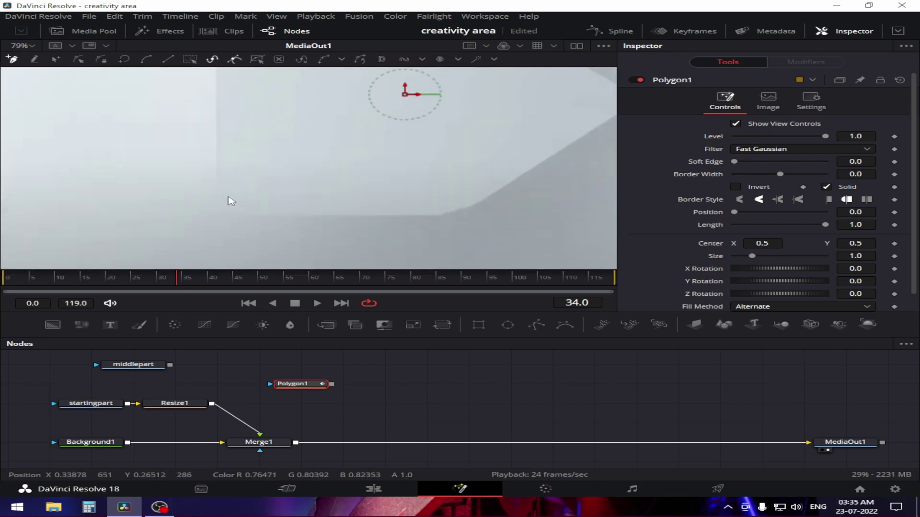
{"action": "scroll", "coordinate": [249, 196], "scroll_direction": "up", "scroll_amount": 2}
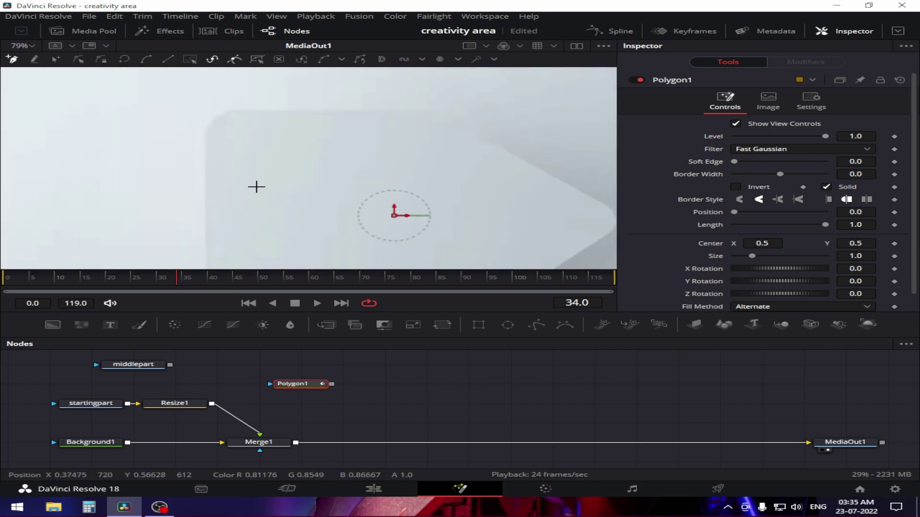
{"action": "left_click_drag", "start_coordinate": [256, 187], "coordinate": [180, 161]}
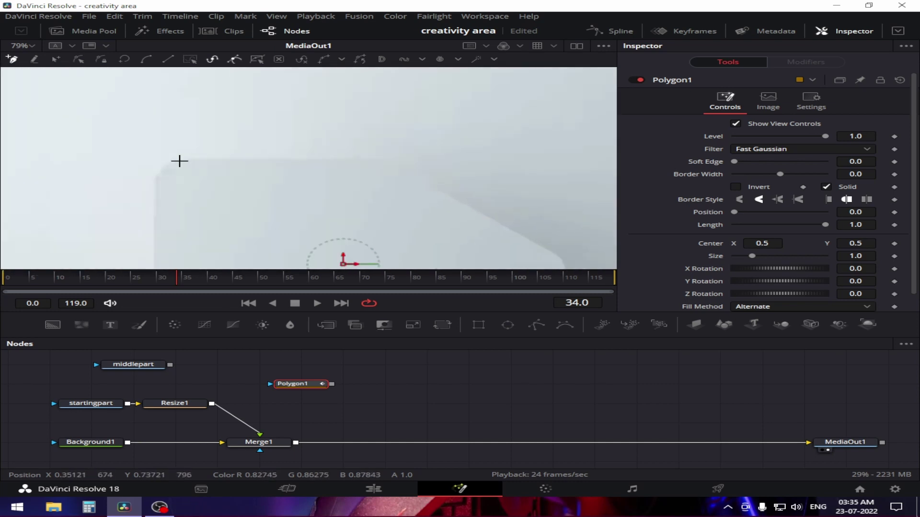
{"action": "left_click", "coordinate": [179, 161]}
{"action": "scroll", "coordinate": [469, 116], "scroll_direction": "down", "scroll_amount": 3}
{"action": "left_click", "coordinate": [414, 138]}
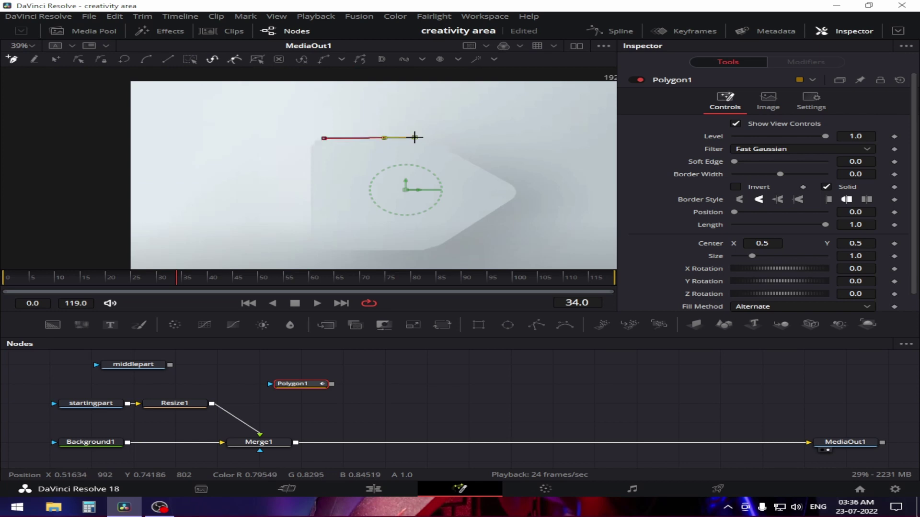
{"action": "left_click_drag", "start_coordinate": [424, 140], "coordinate": [418, 138]}
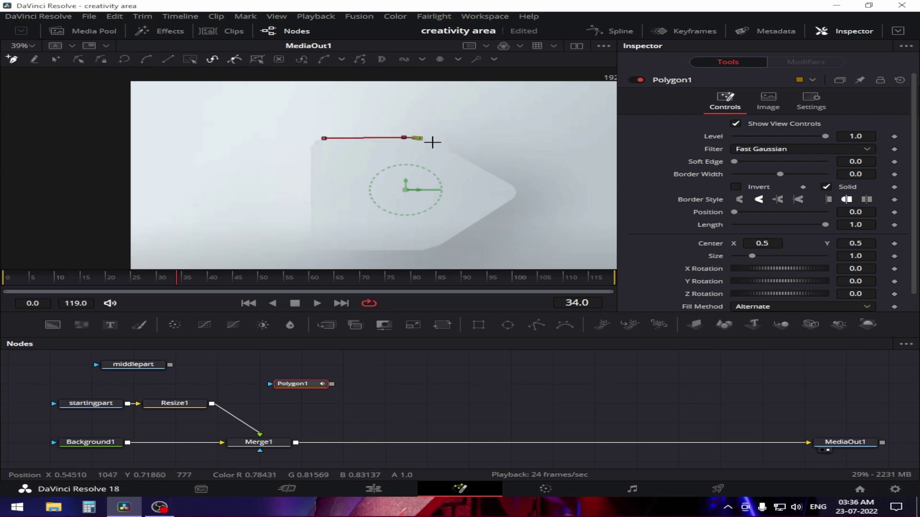
Trace the arrow's upper slope and place two closely spaced points around its rounded tip, undoing misplaced points along the way.
{"action": "left_click", "coordinate": [508, 184]}
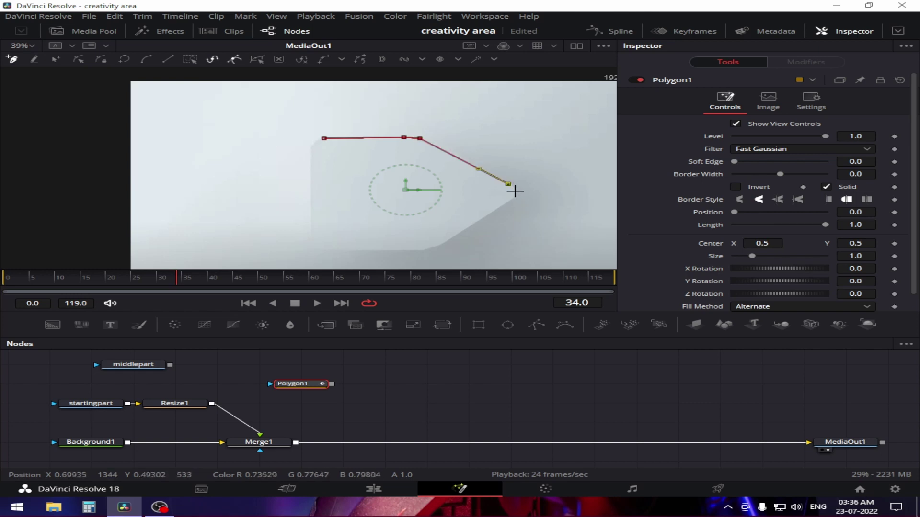
{"action": "scroll", "coordinate": [515, 191], "scroll_direction": "up", "scroll_amount": 2}
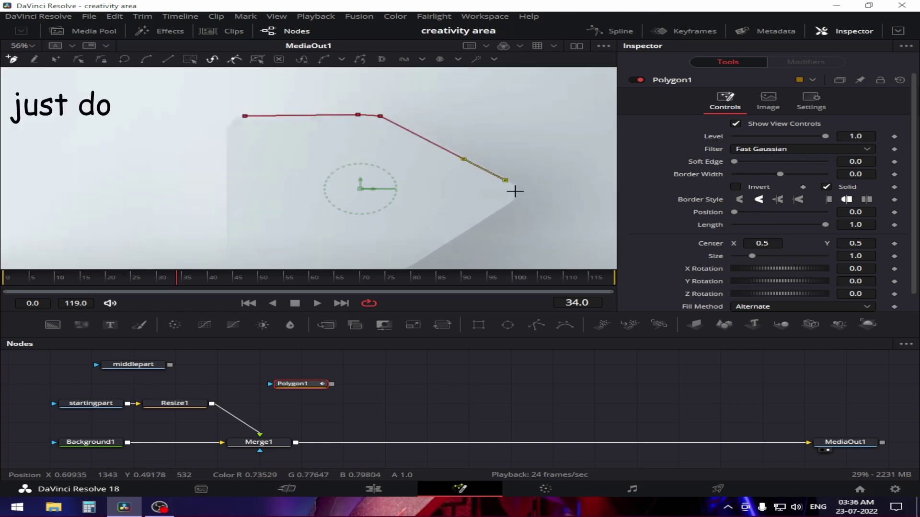
{"action": "key", "text": "ctrl+z"}
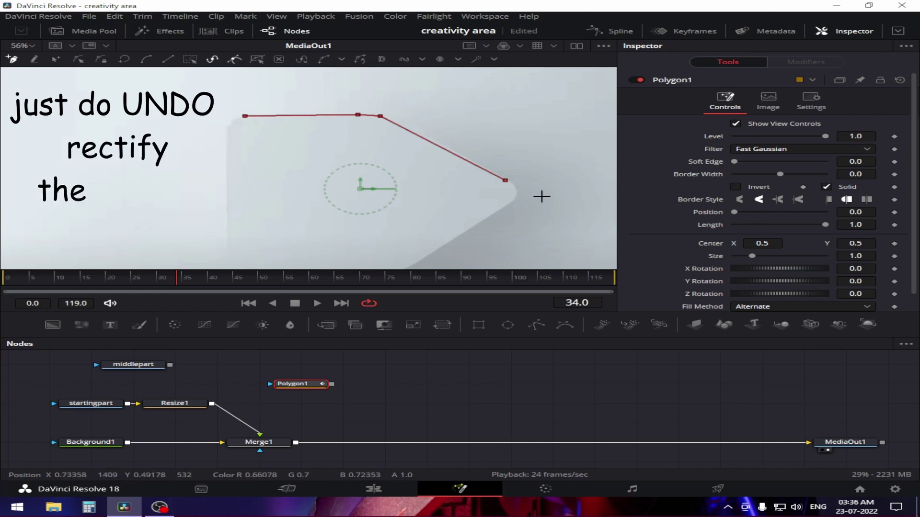
{"action": "left_click", "coordinate": [517, 189]}
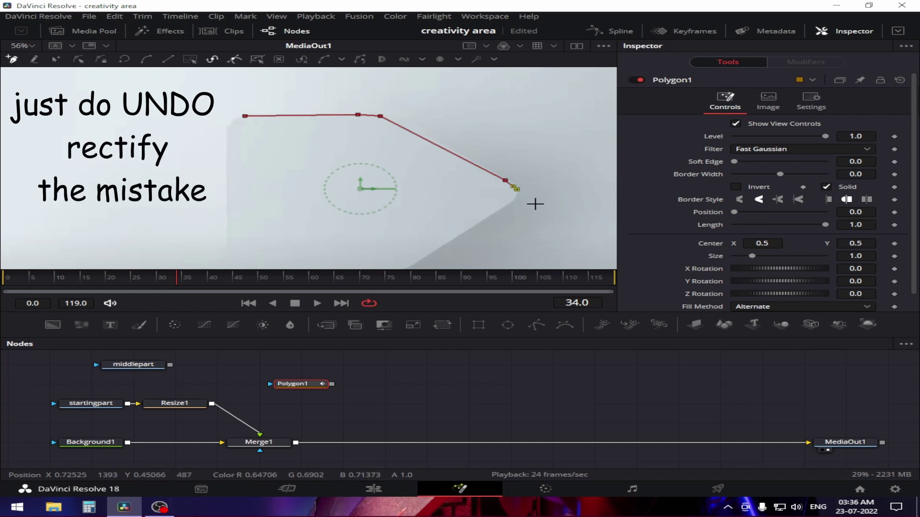
{"action": "key", "text": "ctrl+z"}
{"action": "left_click", "coordinate": [514, 187]}
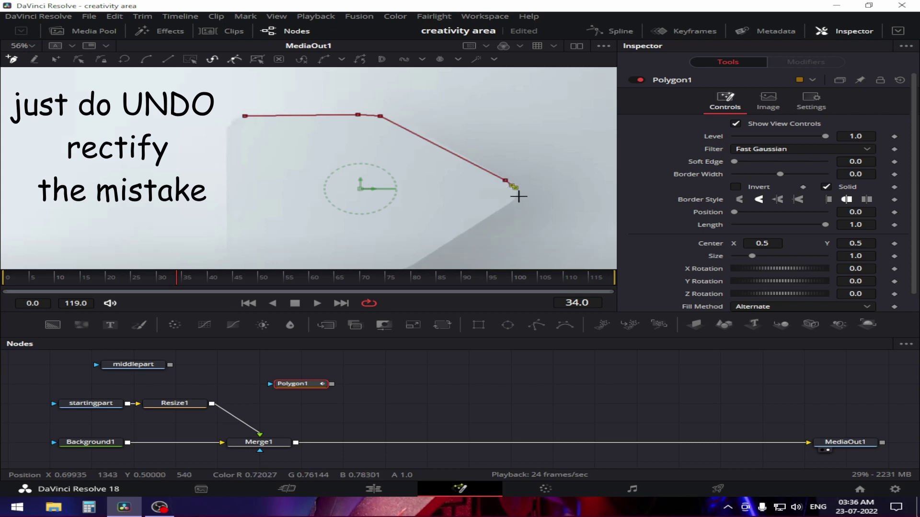
{"action": "left_click", "coordinate": [515, 197]}
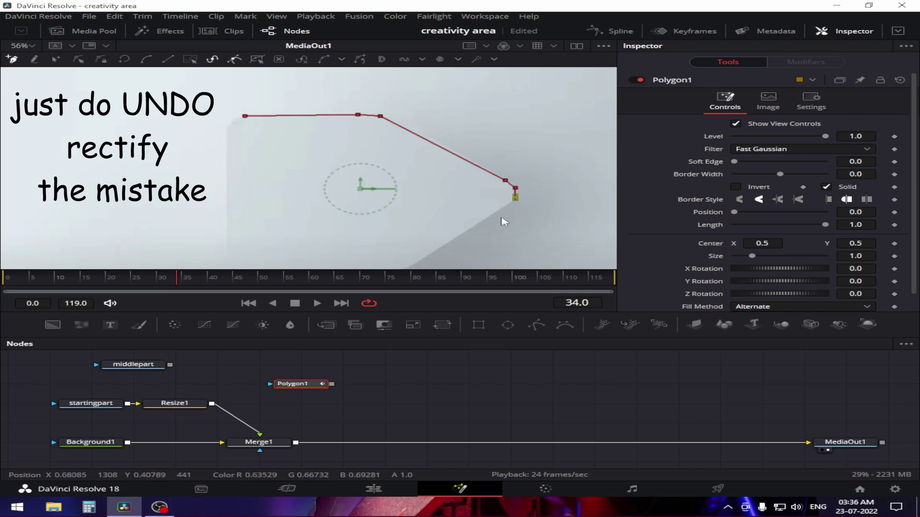
Trace the arrow's lower slope to the start of its bottom edge and nudge the last point onto the edge.
{"action": "left_click_drag", "start_coordinate": [492, 217], "coordinate": [527, 160]}
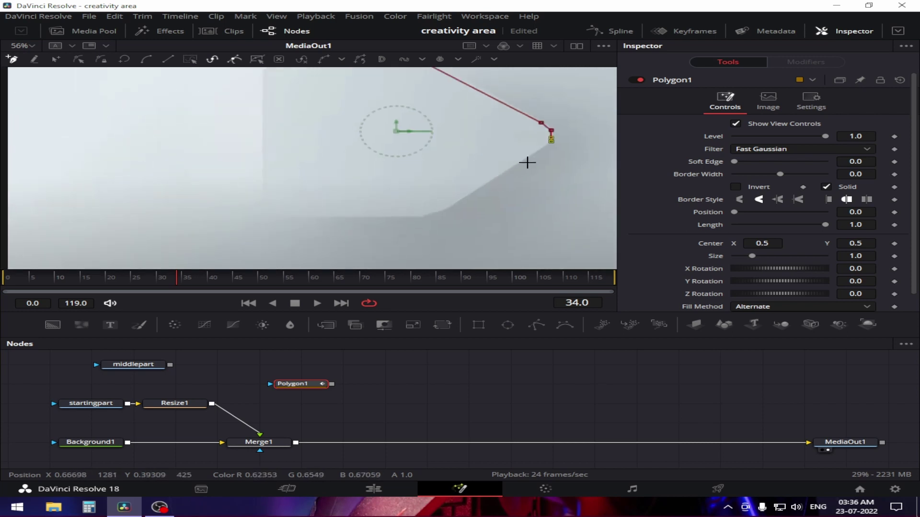
{"action": "left_click", "coordinate": [447, 209]}
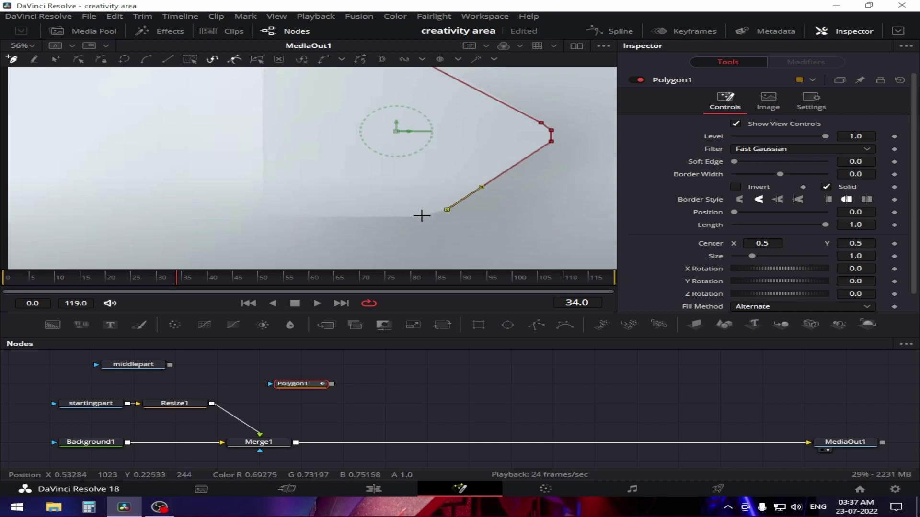
{"action": "left_click_drag", "start_coordinate": [337, 154], "coordinate": [395, 223]}
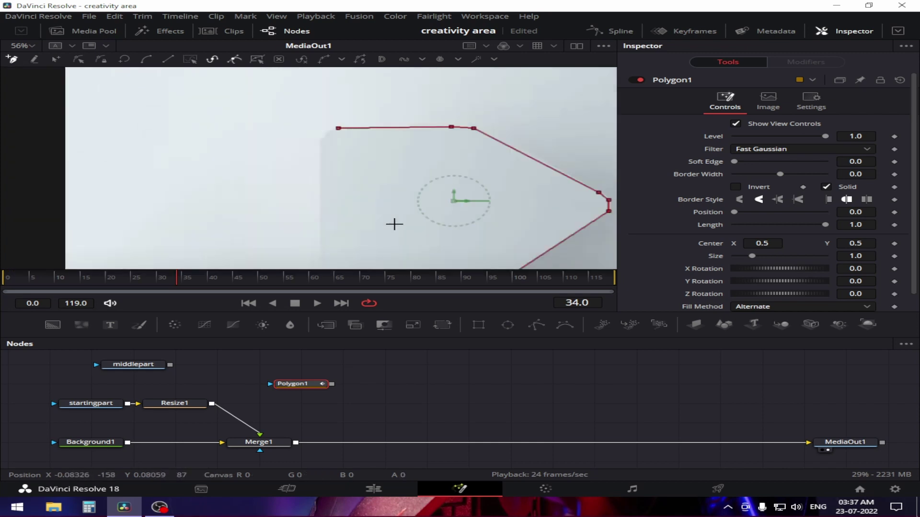
{"action": "scroll", "coordinate": [394, 224], "scroll_direction": "down", "scroll_amount": 2}
{"action": "scroll", "coordinate": [394, 224], "scroll_direction": "up", "scroll_amount": 4}
{"action": "scroll", "coordinate": [394, 223], "scroll_direction": "down", "scroll_amount": 4}
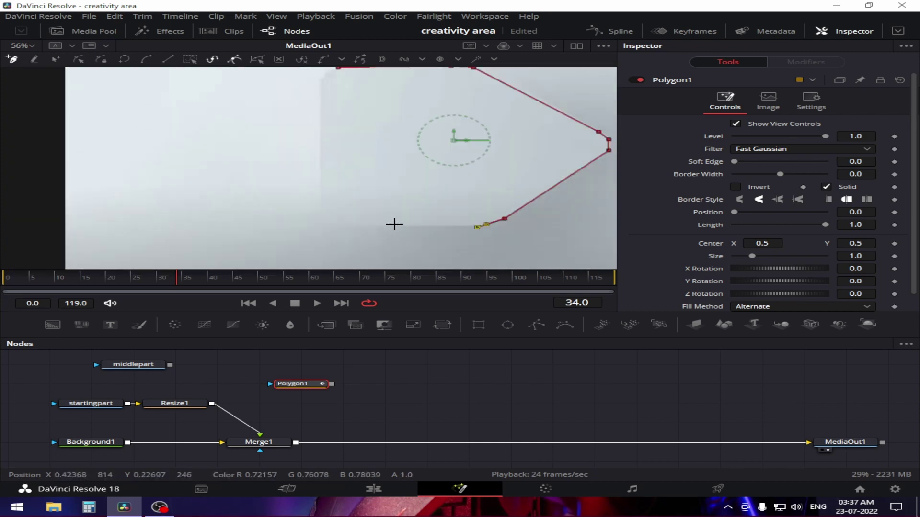
{"action": "scroll", "coordinate": [394, 224], "scroll_direction": "up", "scroll_amount": 5}
{"action": "scroll", "coordinate": [394, 223], "scroll_direction": "down", "scroll_amount": 5}
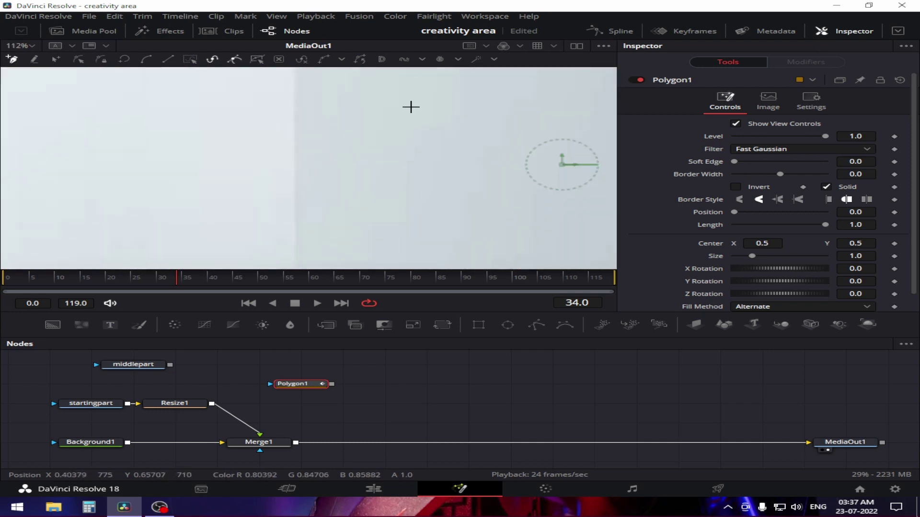
{"action": "scroll", "coordinate": [344, 211], "scroll_direction": "up", "scroll_amount": 3}
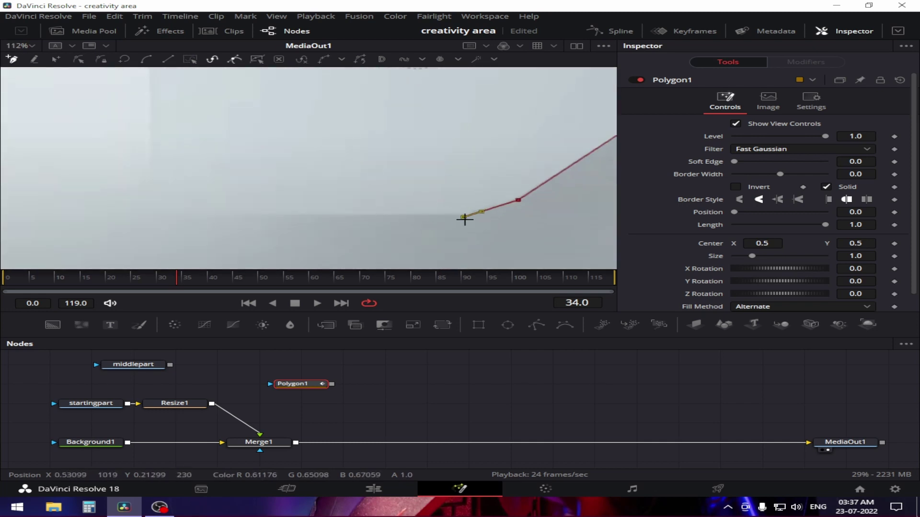
{"action": "left_click_drag", "start_coordinate": [463, 219], "coordinate": [463, 218]}
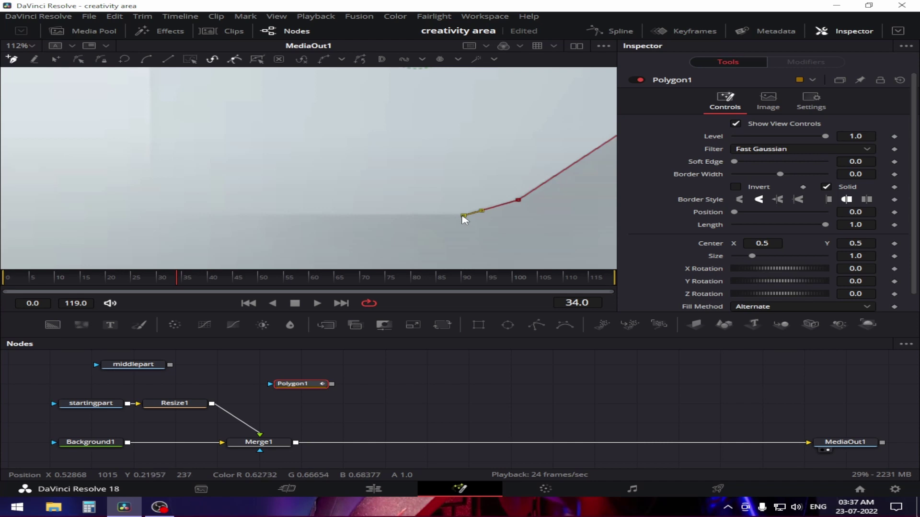
{"action": "key", "text": "ctrl+f"}
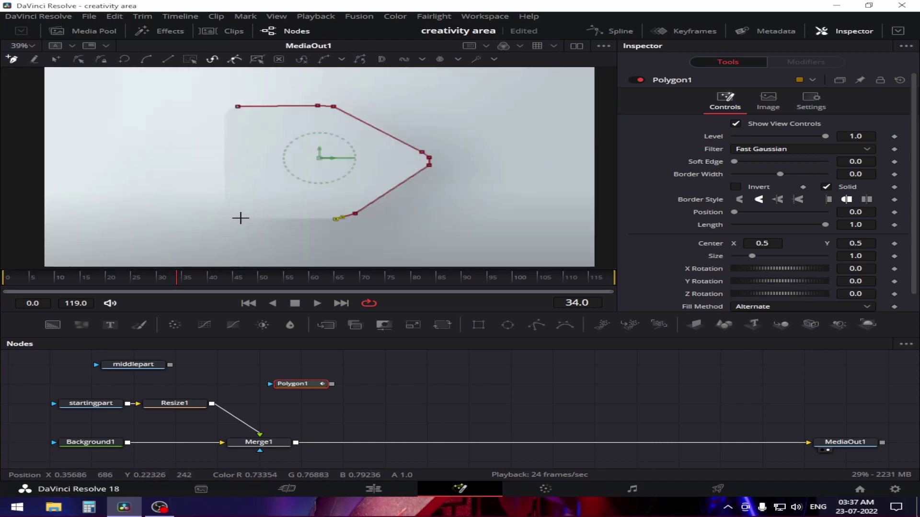
Trace the arrow's bottom edge, bevelled lower-left corner and left edge, and close the polygon at its first point.
{"action": "left_click", "coordinate": [238, 218]}
{"action": "left_click", "coordinate": [225, 209]}
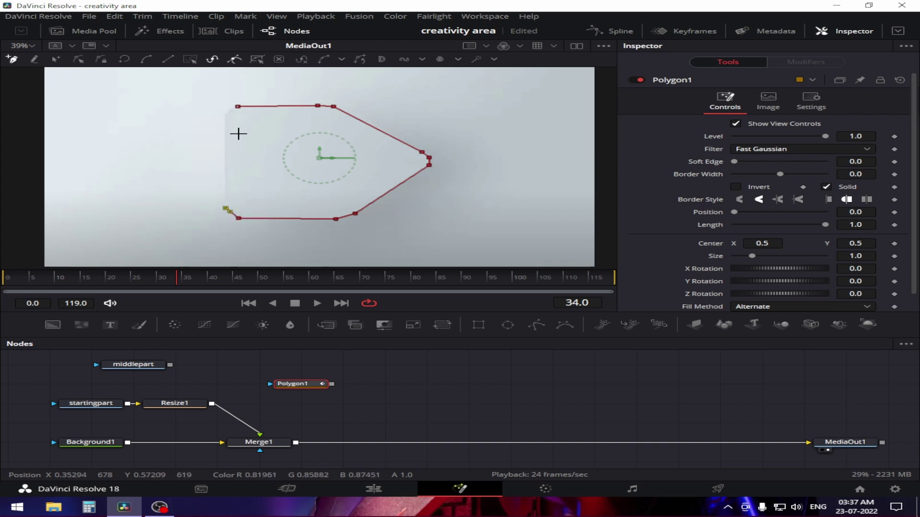
{"action": "left_click", "coordinate": [223, 118]}
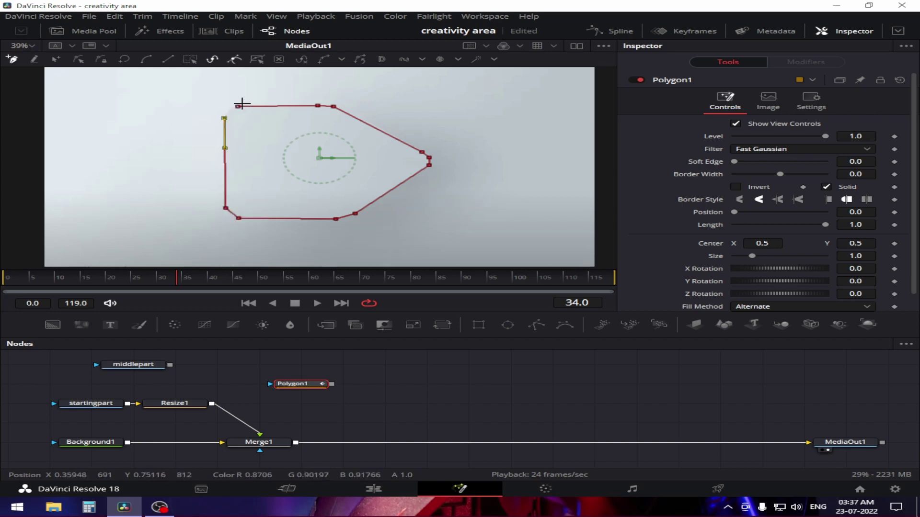
{"action": "left_click", "coordinate": [241, 105]}
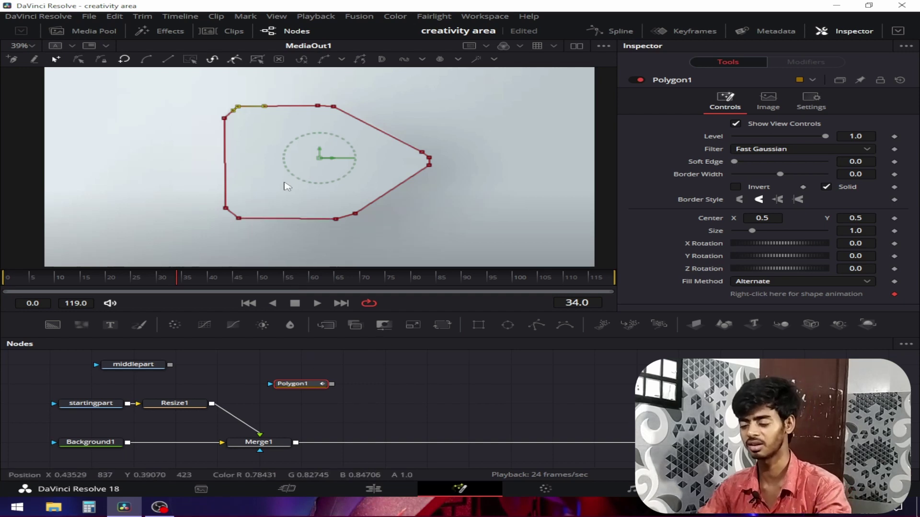
Round the polygon's lower-left corner by bending the Bezier handles of its two corner points outward to follow the arrow's curve.
{"action": "scroll", "coordinate": [358, 242], "scroll_direction": "up", "scroll_amount": 3}
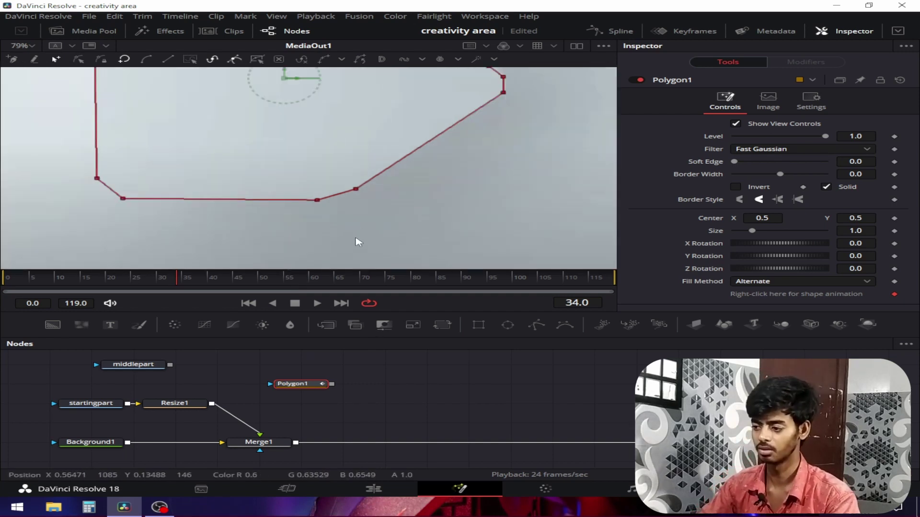
{"action": "left_click_drag", "start_coordinate": [182, 227], "coordinate": [335, 267]}
{"action": "scroll", "coordinate": [175, 207], "scroll_direction": "up", "scroll_amount": 3}
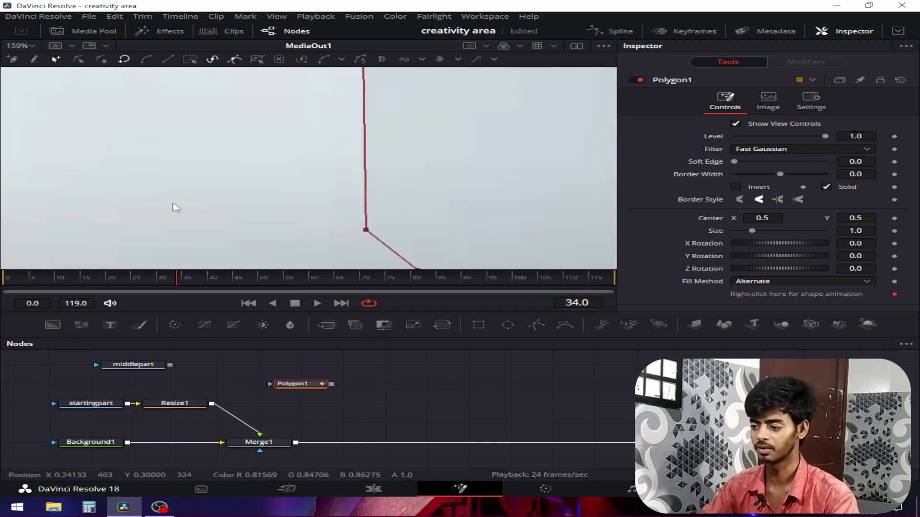
{"action": "left_click_drag", "start_coordinate": [174, 207], "coordinate": [71, 117]}
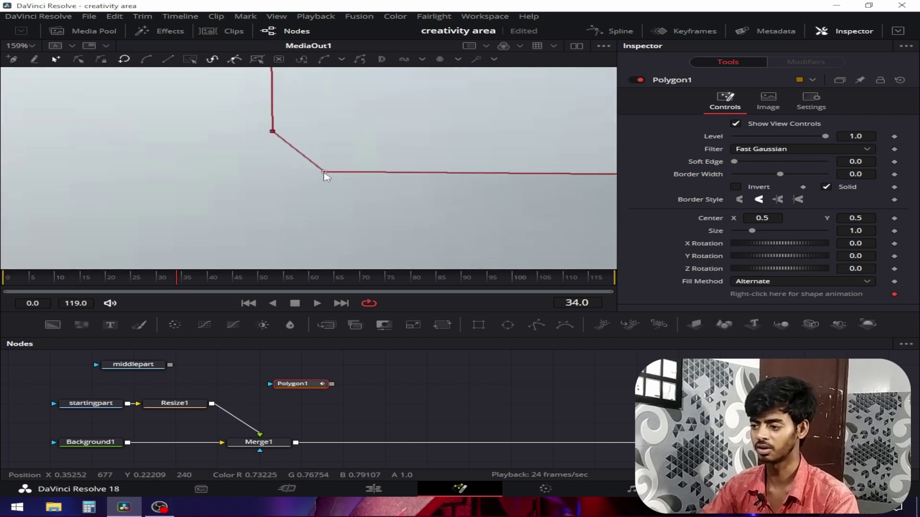
{"action": "left_click", "coordinate": [325, 173]}
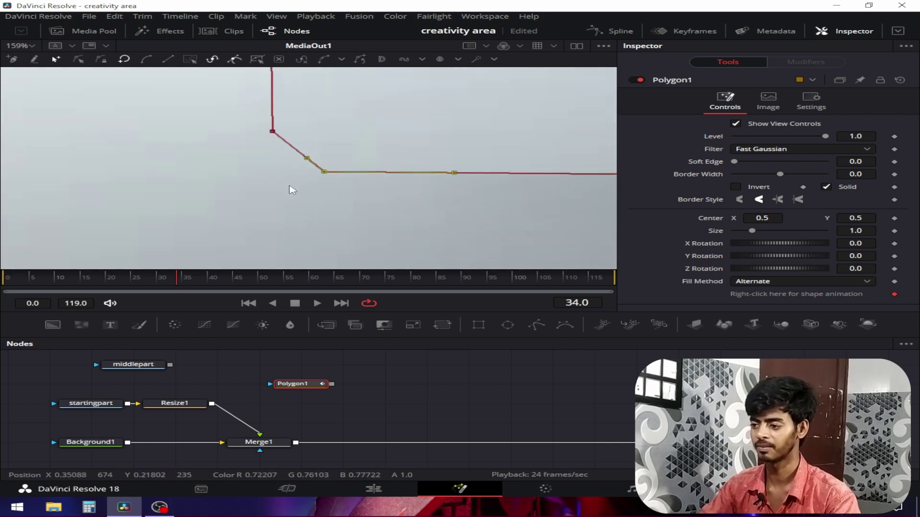
{"action": "left_click", "coordinate": [306, 159]}
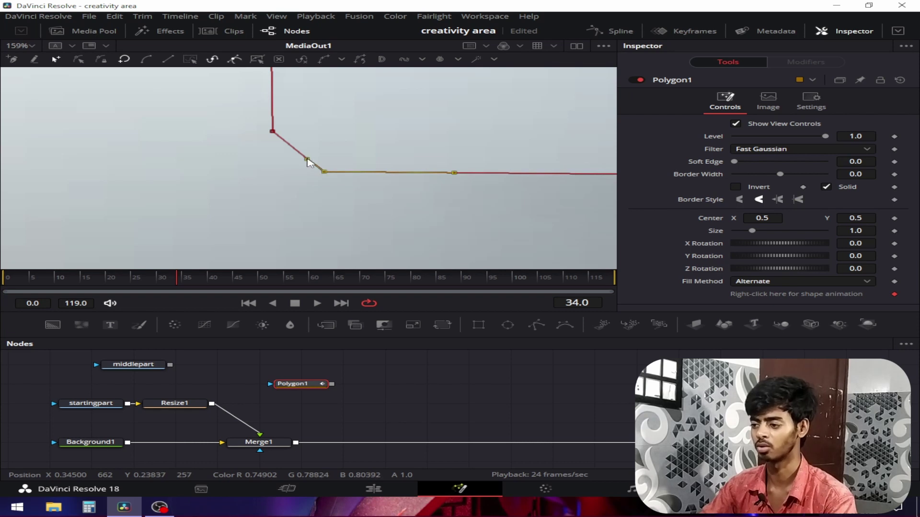
{"action": "left_click_drag", "start_coordinate": [309, 163], "coordinate": [289, 159]}
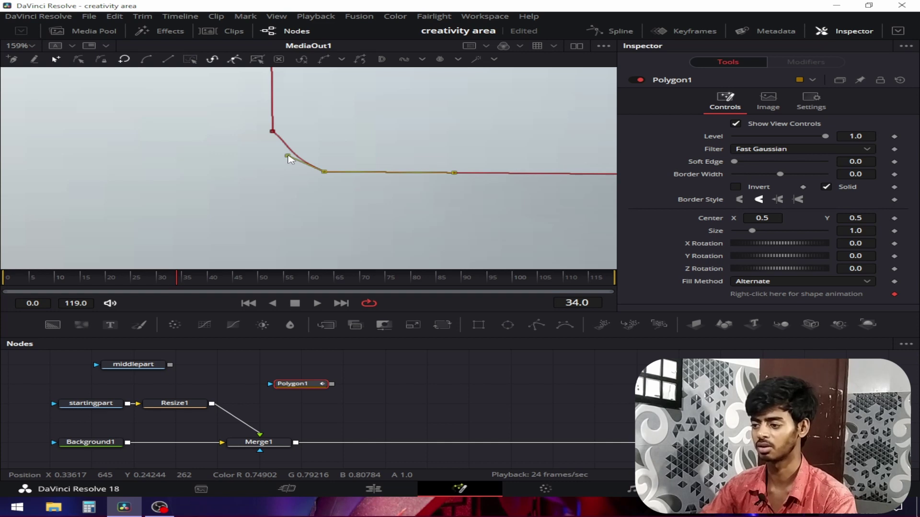
{"action": "left_click_drag", "start_coordinate": [289, 159], "coordinate": [292, 162]}
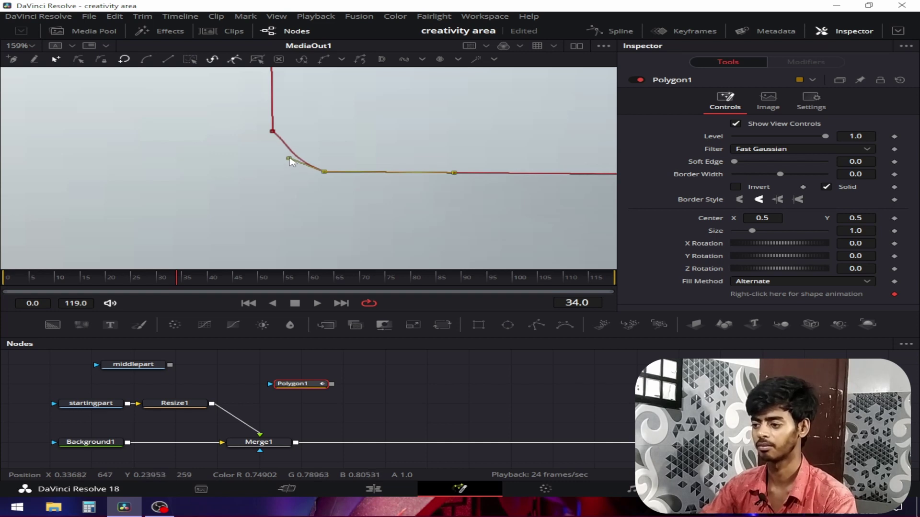
{"action": "left_click", "coordinate": [287, 127]}
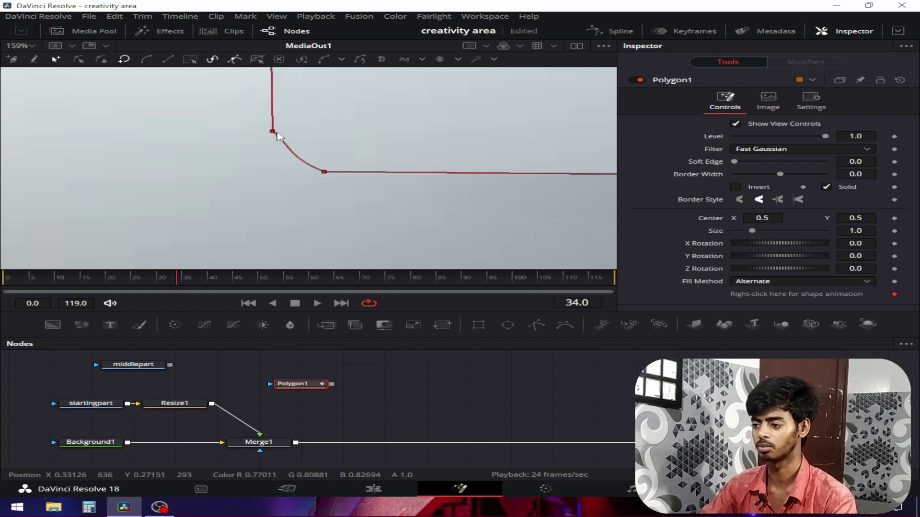
{"action": "left_click", "coordinate": [273, 132]}
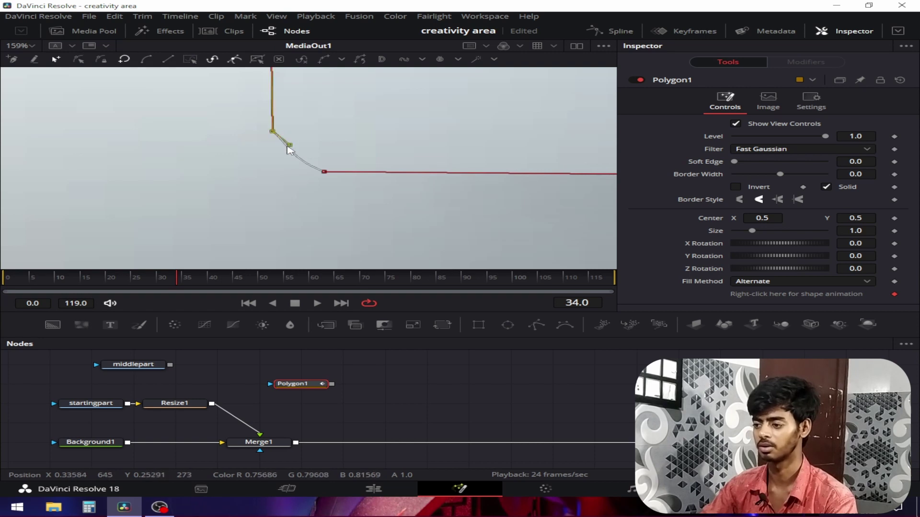
{"action": "left_click_drag", "start_coordinate": [289, 144], "coordinate": [281, 149]}
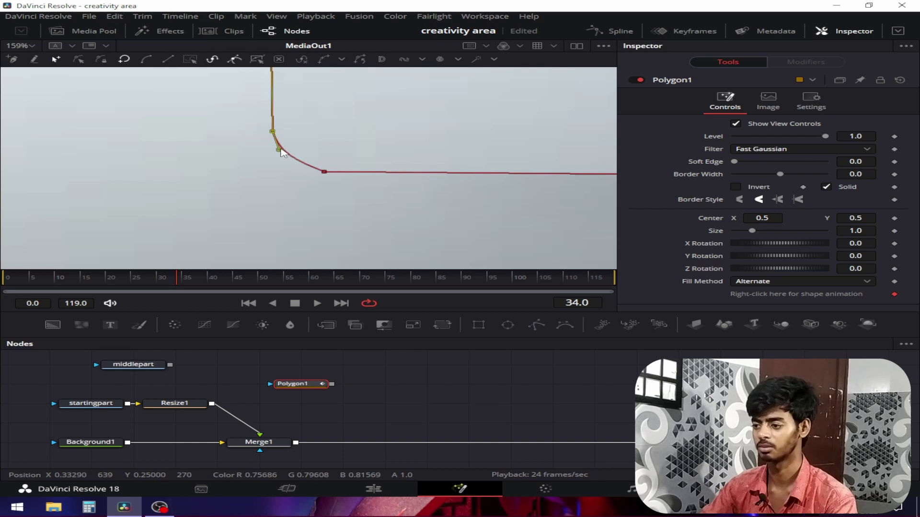
Refine the lower-left corner's curve by bending the Bezier handle of its bottom-edge point slightly downward.
{"action": "left_click", "coordinate": [325, 172]}
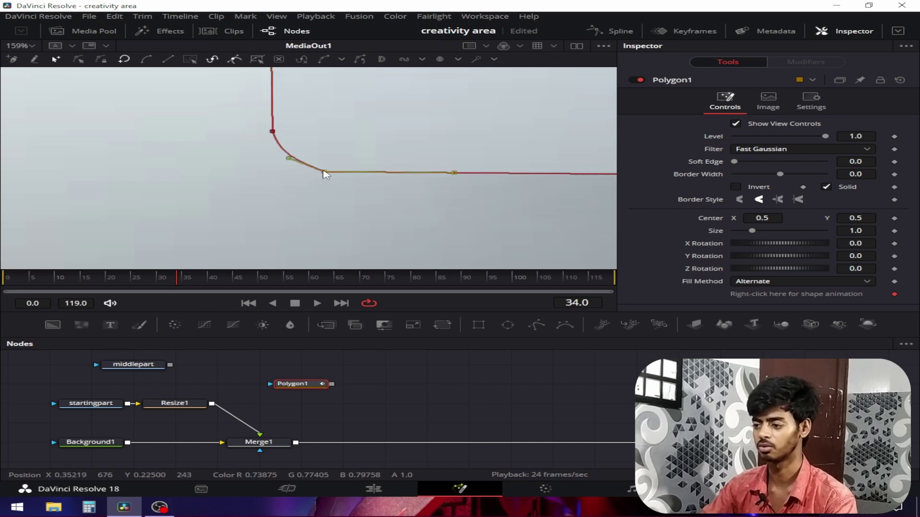
{"action": "left_click_drag", "start_coordinate": [288, 160], "coordinate": [288, 165]}
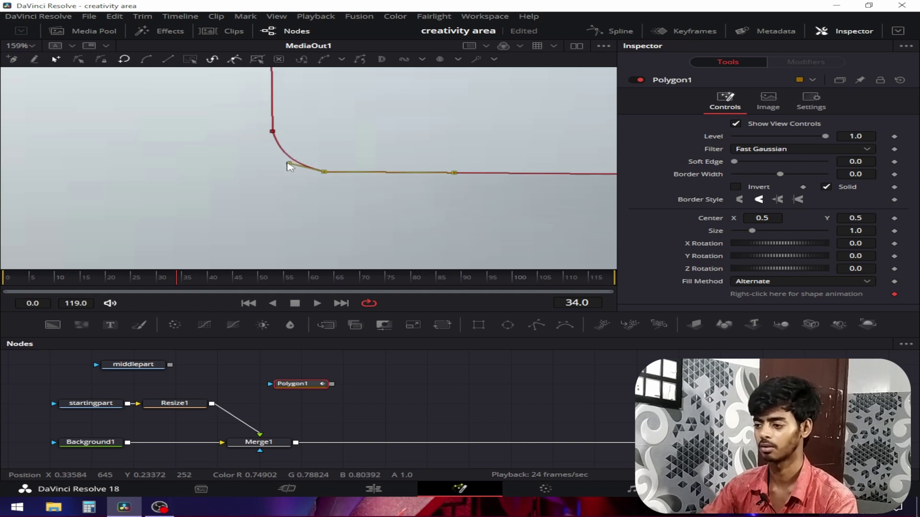
{"action": "left_click", "coordinate": [300, 195]}
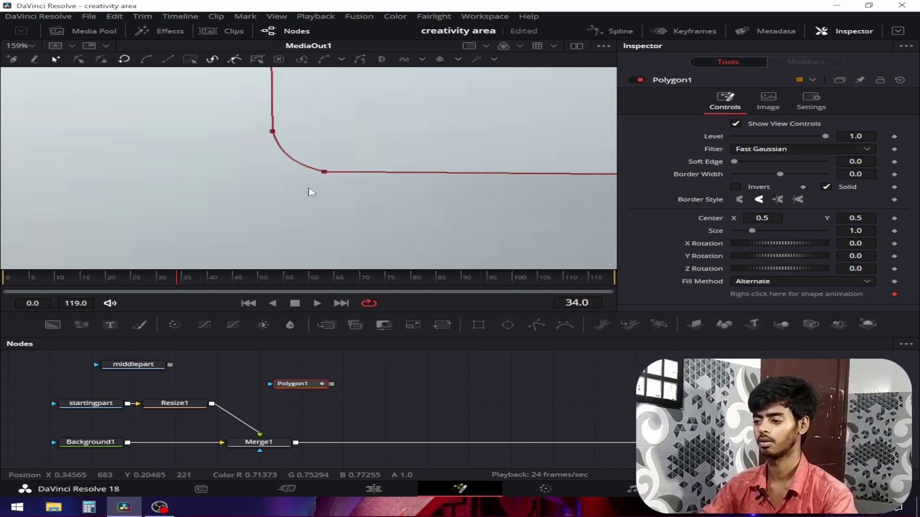
Round the polygon's upper-left corner by bending the handles of its two points and raising the top-edge point to level the edge.
{"action": "scroll", "coordinate": [310, 192], "scroll_direction": "down", "scroll_amount": 8}
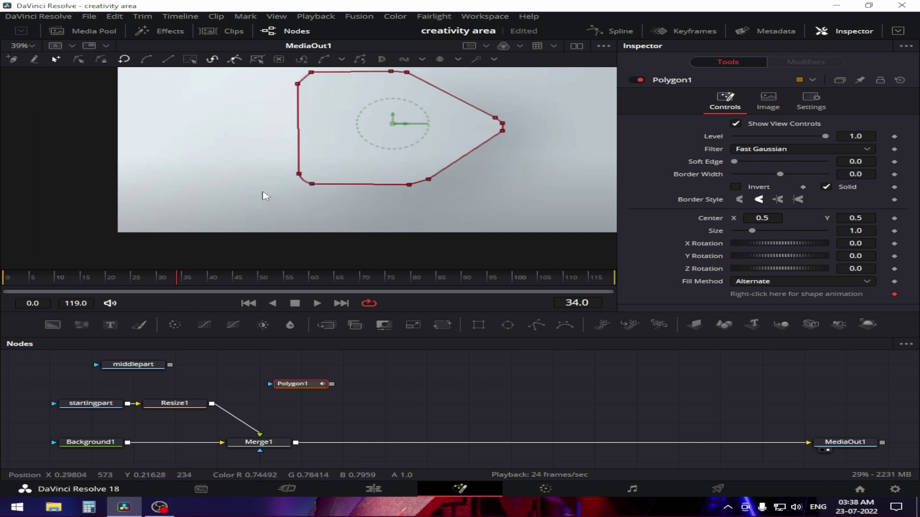
{"action": "scroll", "coordinate": [217, 136], "scroll_direction": "up", "scroll_amount": 3}
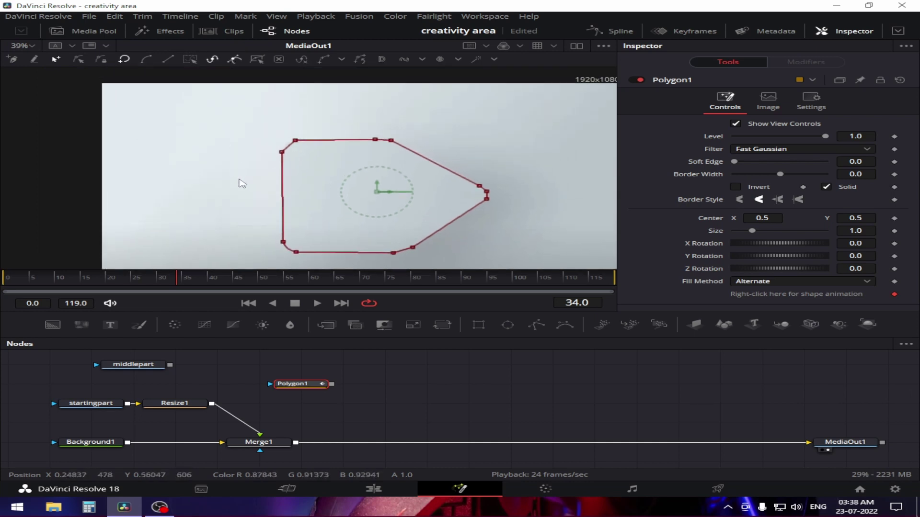
{"action": "scroll", "coordinate": [242, 183], "scroll_direction": "up", "scroll_amount": 3}
{"action": "scroll", "coordinate": [245, 183], "scroll_direction": "up", "scroll_amount": 4}
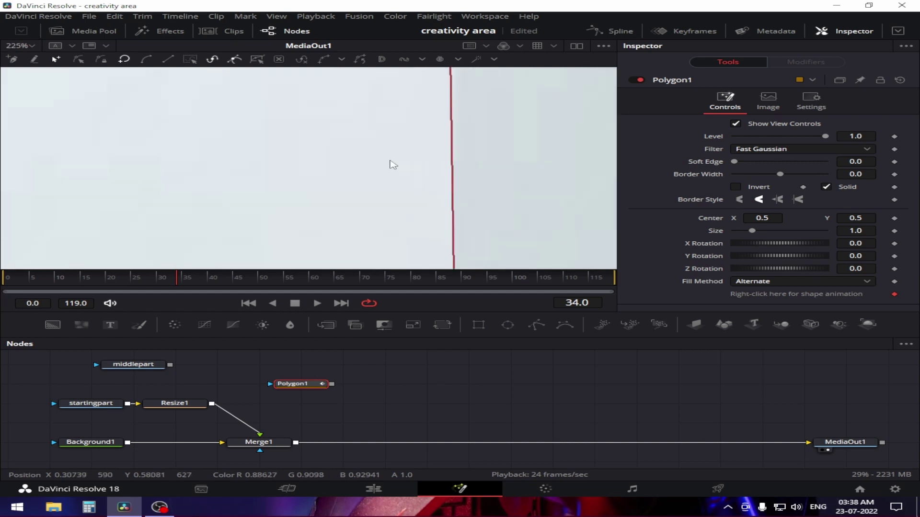
{"action": "scroll", "coordinate": [390, 164], "scroll_direction": "down", "scroll_amount": 4}
{"action": "left_click", "coordinate": [284, 155]}
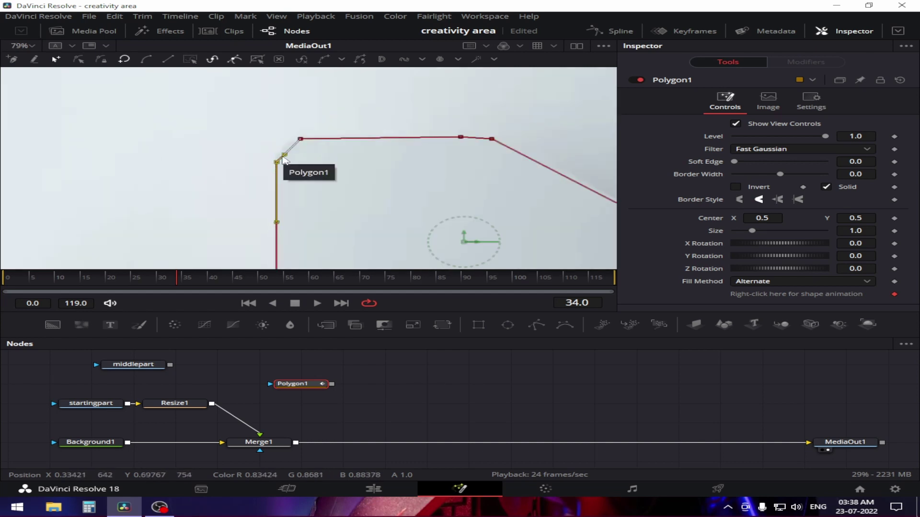
{"action": "left_click", "coordinate": [300, 140]}
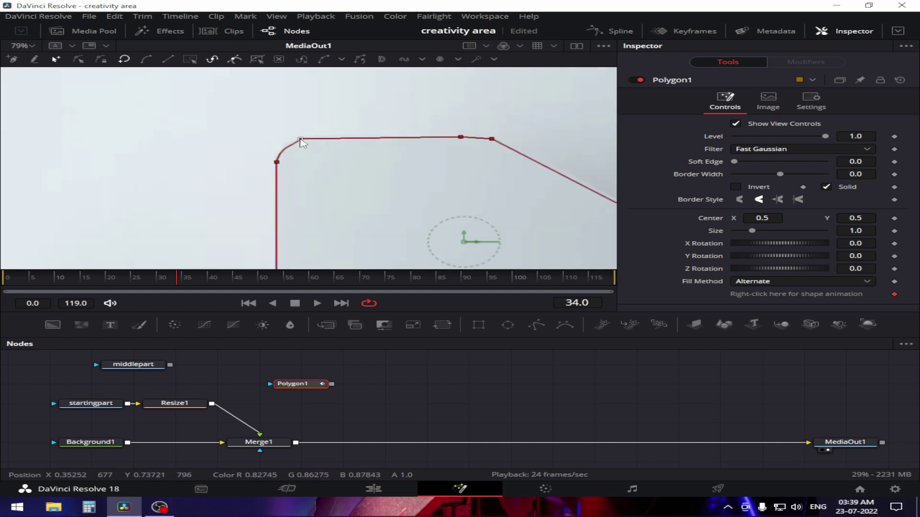
{"action": "key", "text": "shift+s"}
{"action": "left_click_drag", "start_coordinate": [300, 139], "coordinate": [285, 145]}
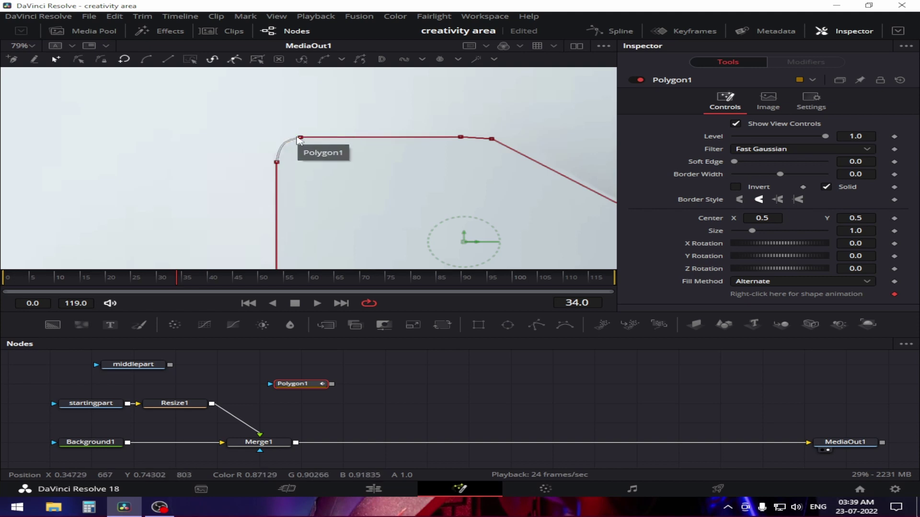
{"action": "left_click", "coordinate": [222, 195]}
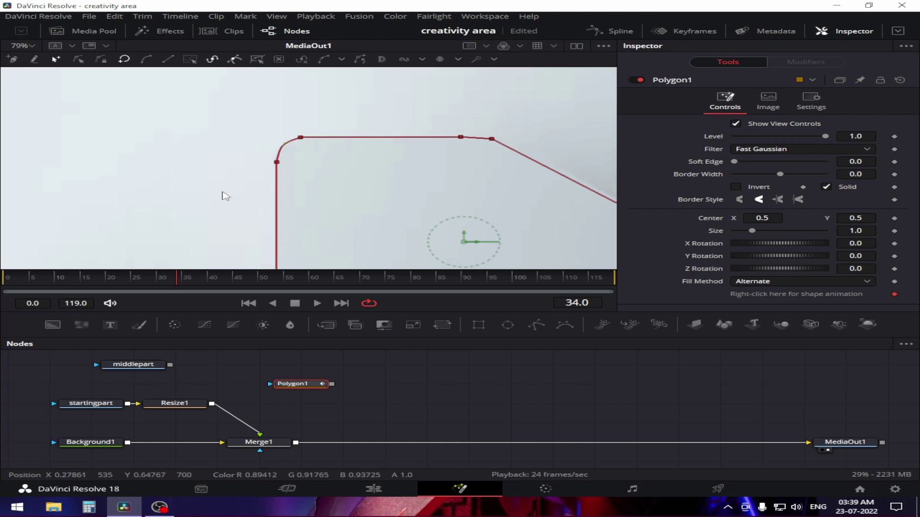
Shift the two points where the top edge meets the upper slope onto the arrow outline and curve the segment between them.
{"action": "scroll", "coordinate": [226, 199], "scroll_direction": "down", "scroll_amount": 4}
{"action": "scroll", "coordinate": [303, 148], "scroll_direction": "up", "scroll_amount": 5}
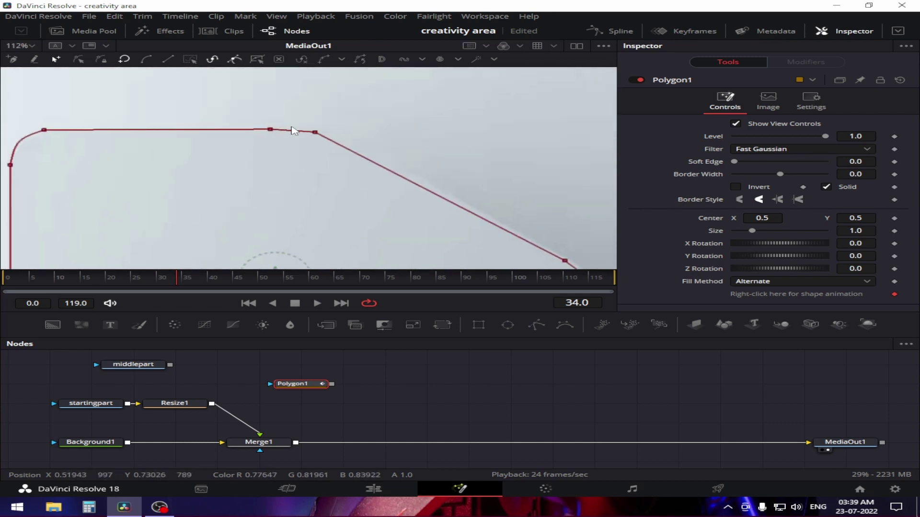
{"action": "left_click", "coordinate": [372, 117]}
{"action": "left_click_drag", "start_coordinate": [372, 117], "coordinate": [376, 112]}
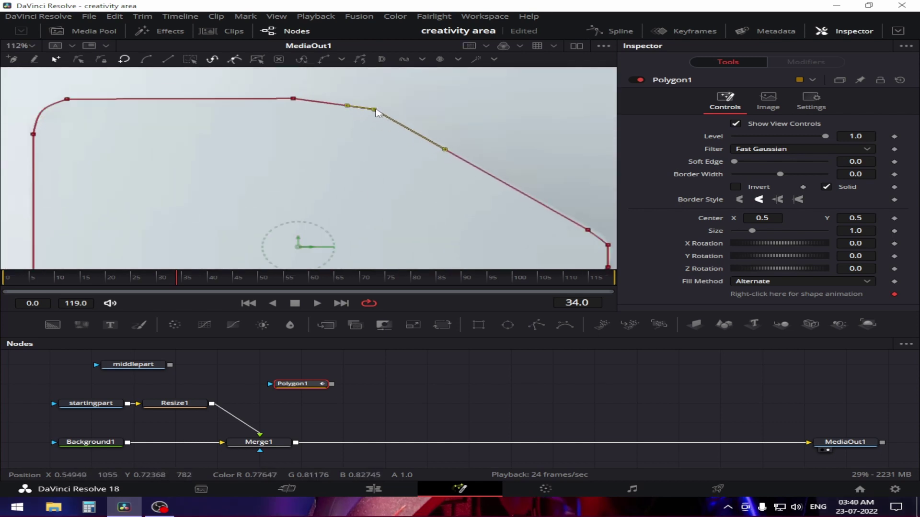
{"action": "left_click_drag", "start_coordinate": [303, 103], "coordinate": [357, 103]}
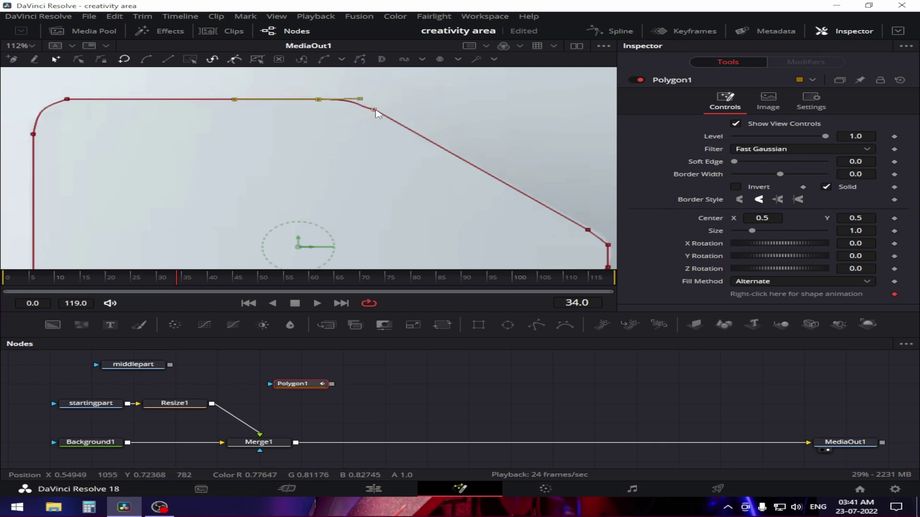
Round the arrow's tip by bending the handles of its points and moving the lowest tip point along the lower slope.
{"action": "left_click_drag", "start_coordinate": [610, 249], "coordinate": [422, 177]}
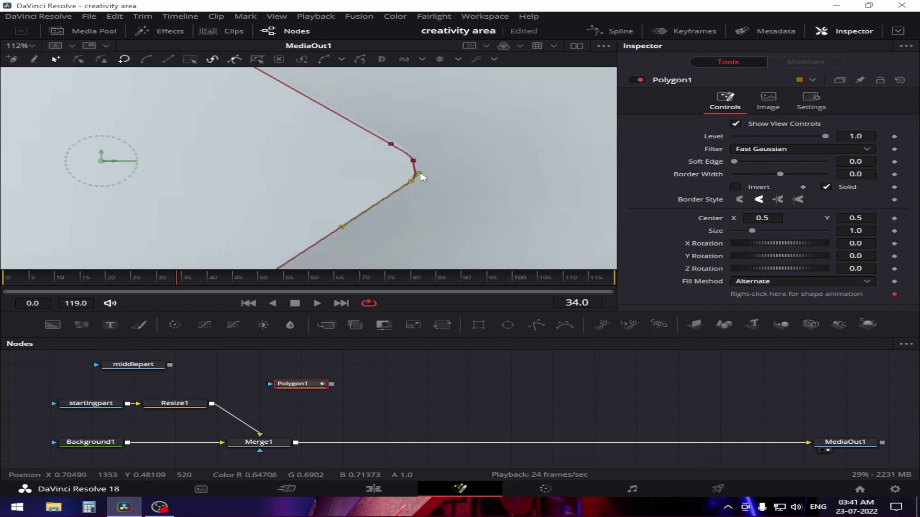
{"action": "left_click", "coordinate": [413, 161]}
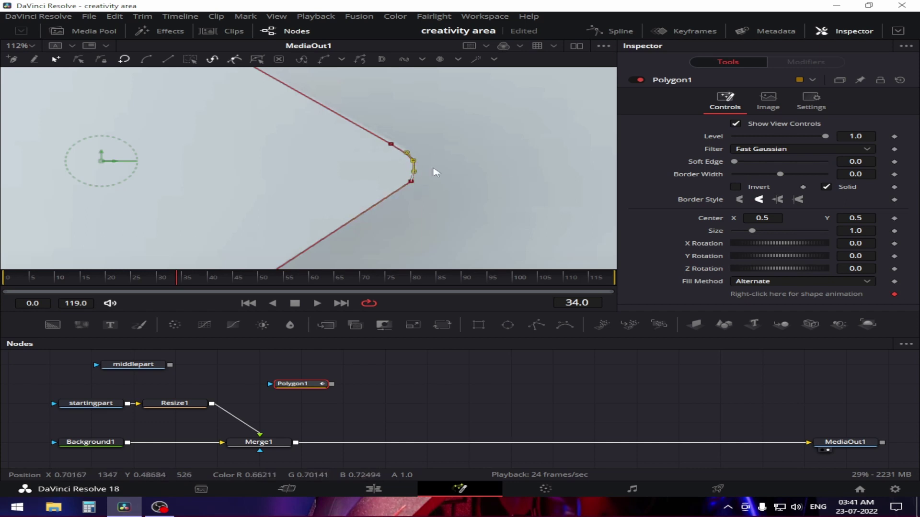
{"action": "left_click_drag", "start_coordinate": [410, 181], "coordinate": [408, 186]}
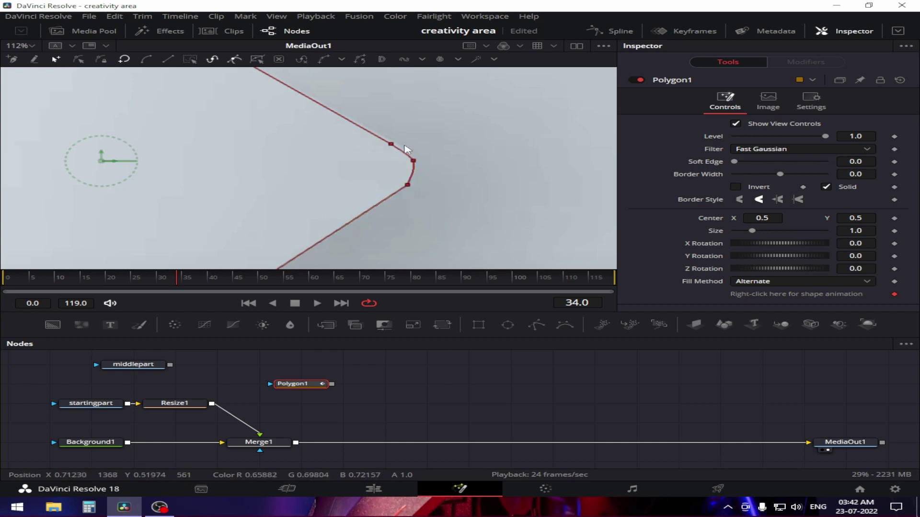
Curve the bend between the polygon's bottom edge and lower slope by extending the bottom-edge point's Bezier handle.
{"action": "scroll", "coordinate": [460, 239], "scroll_direction": "down", "scroll_amount": 4}
{"action": "scroll", "coordinate": [467, 228], "scroll_direction": "up", "scroll_amount": 4}
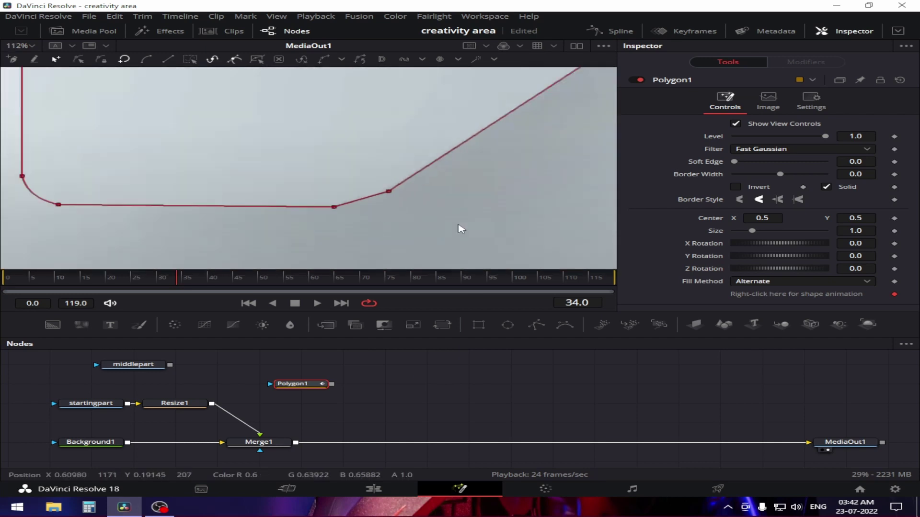
{"action": "left_click", "coordinate": [334, 207]}
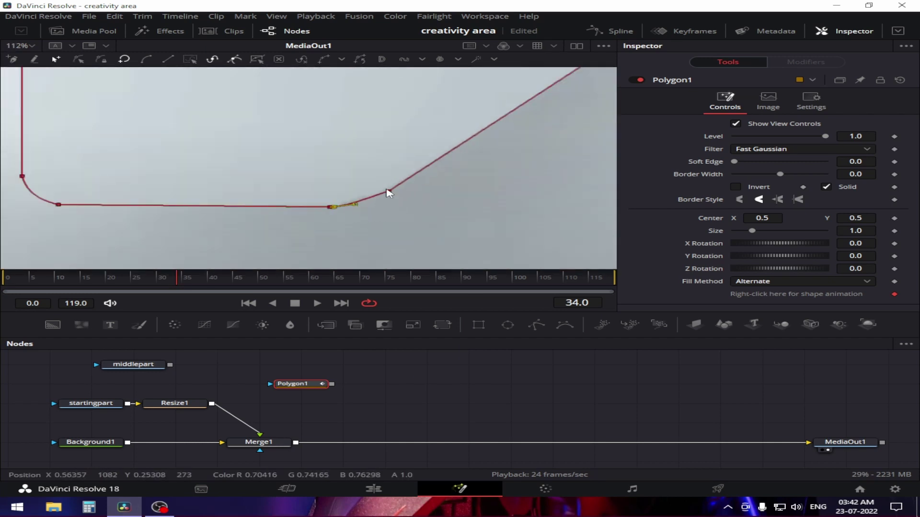
{"action": "left_click_drag", "start_coordinate": [355, 205], "coordinate": [374, 202]}
{"action": "scroll", "coordinate": [518, 227], "scroll_direction": "down", "scroll_amount": 4}
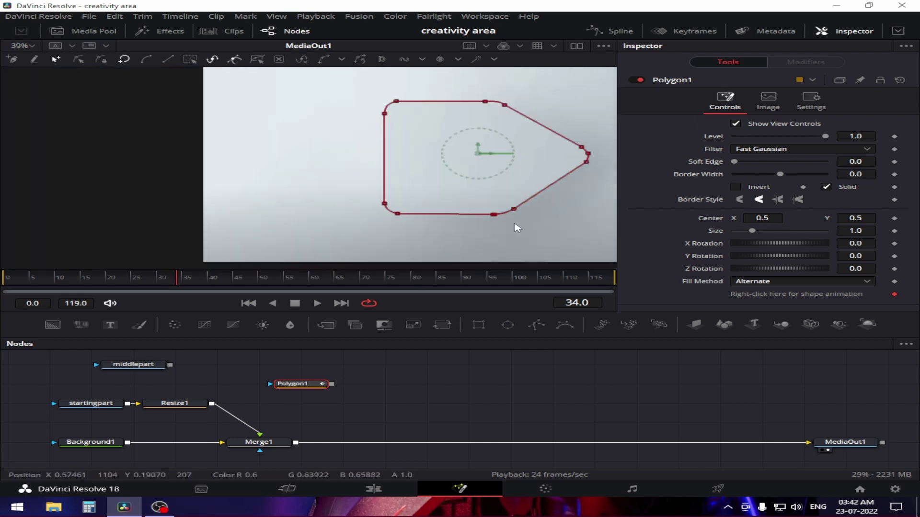
{"action": "left_click_drag", "start_coordinate": [518, 227], "coordinate": [417, 239]}
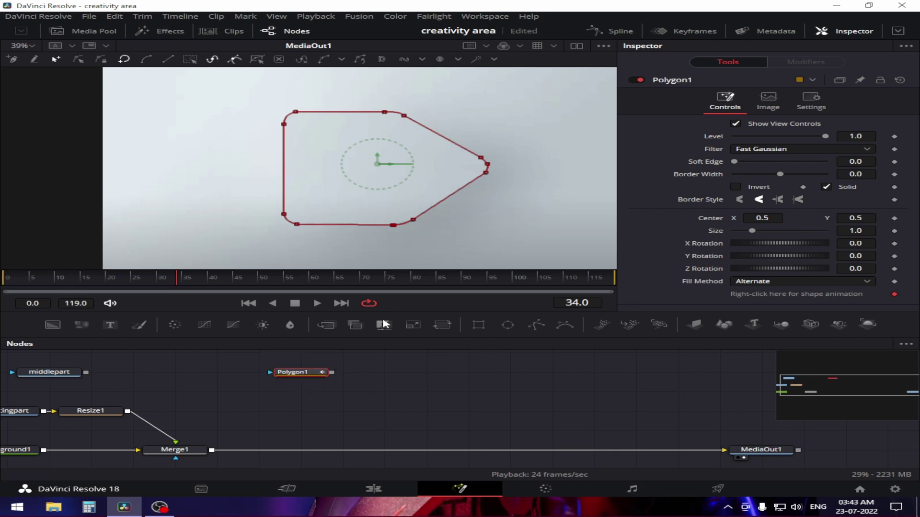
Add a second Background node masked by Polygon1 and display it in the viewer.
{"action": "left_click_drag", "start_coordinate": [53, 326], "coordinate": [311, 394]}
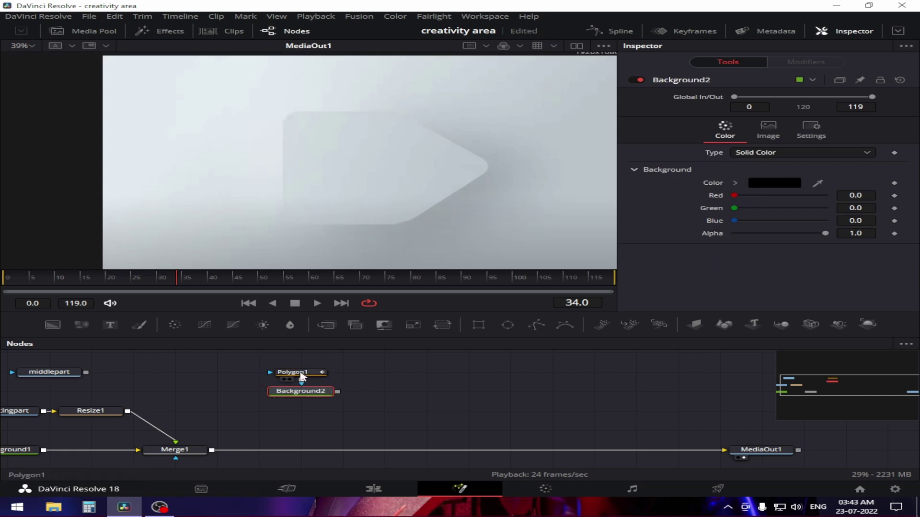
{"action": "left_click_drag", "start_coordinate": [300, 374], "coordinate": [301, 355]}
{"action": "key", "text": "ctrl+z"}
{"action": "key", "text": "1"}
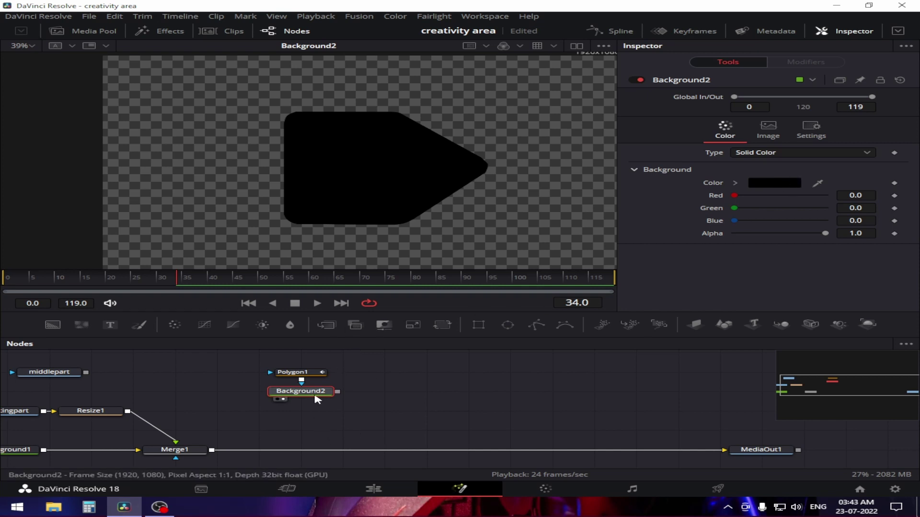
Add a Merge node between Merge1 and MediaOut1 and connect Background2 to its foreground input.
{"action": "left_click", "coordinate": [180, 455]}
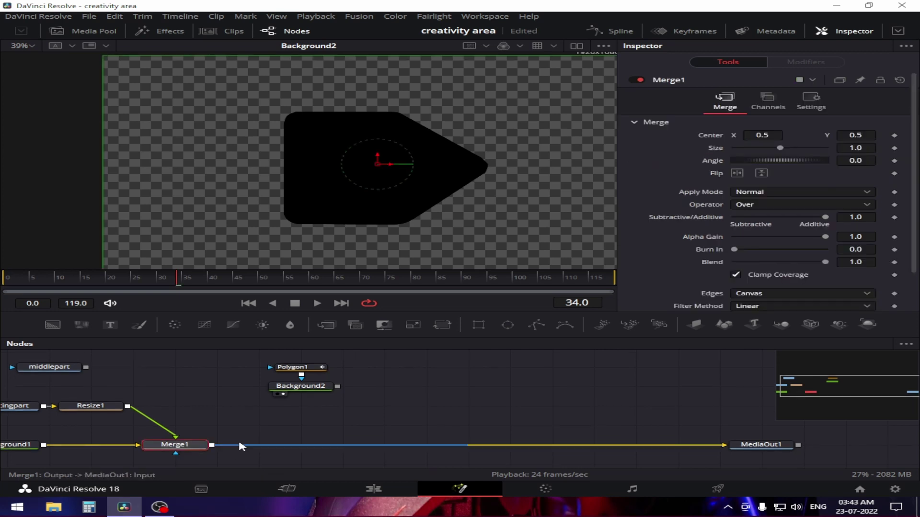
{"action": "left_click", "coordinate": [327, 326]}
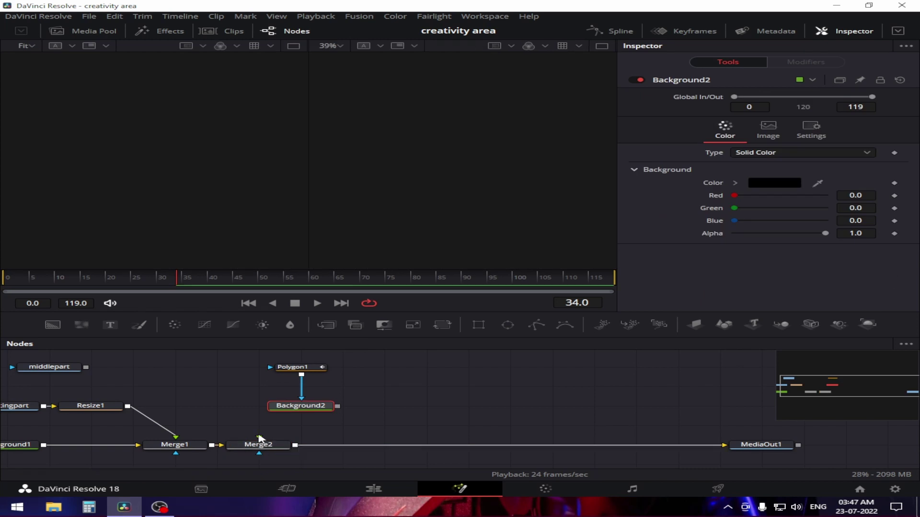
{"action": "left_click_drag", "start_coordinate": [259, 438], "coordinate": [241, 403]}
{"action": "left_click_drag", "start_coordinate": [280, 430], "coordinate": [463, 395]}
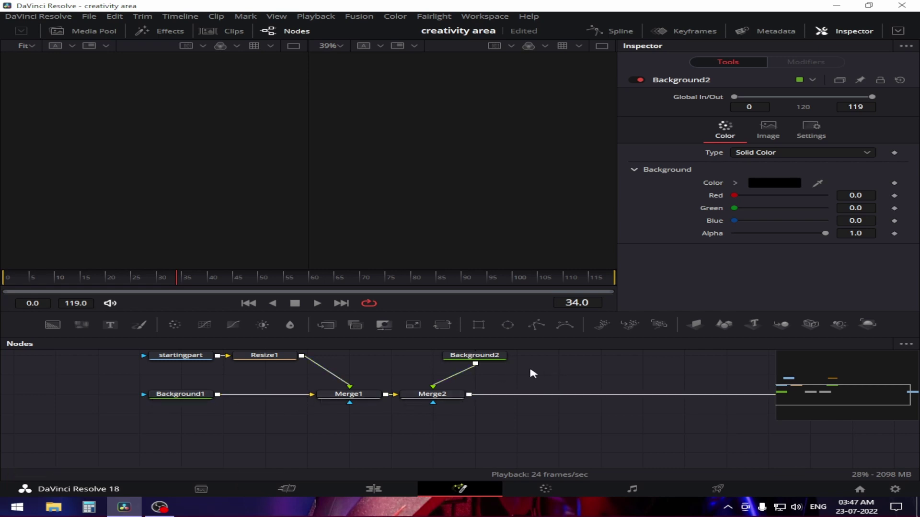
{"action": "left_click_drag", "start_coordinate": [550, 380], "coordinate": [358, 428]}
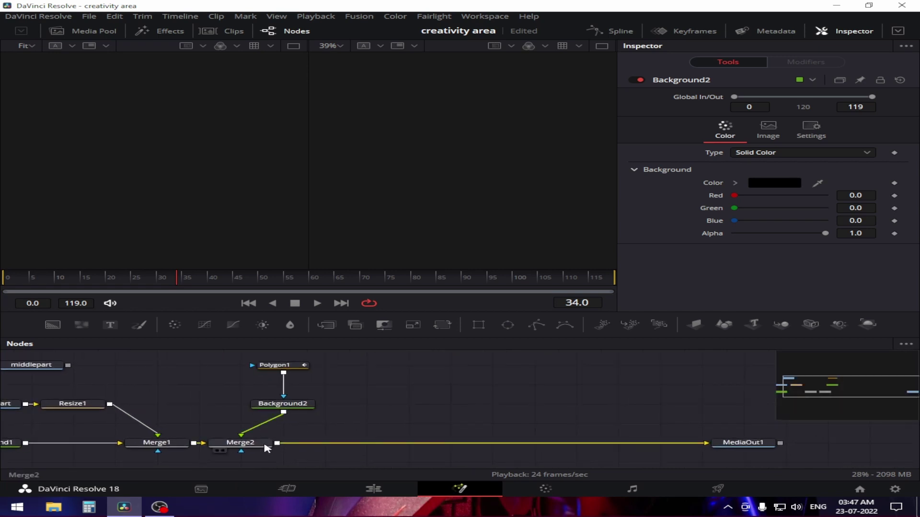
Display MediaOut1 in the second viewer and switch back to the single-viewer layout.
{"action": "left_click", "coordinate": [733, 450]}
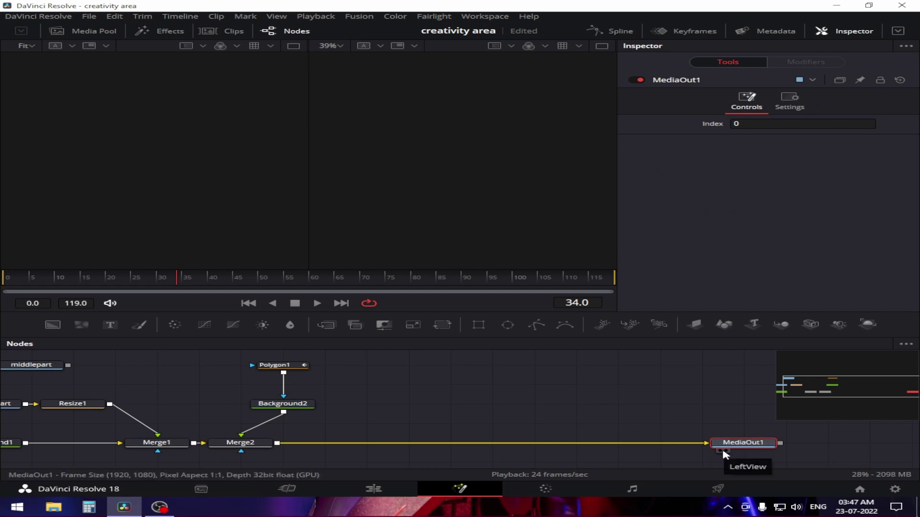
{"action": "left_click", "coordinate": [724, 453]}
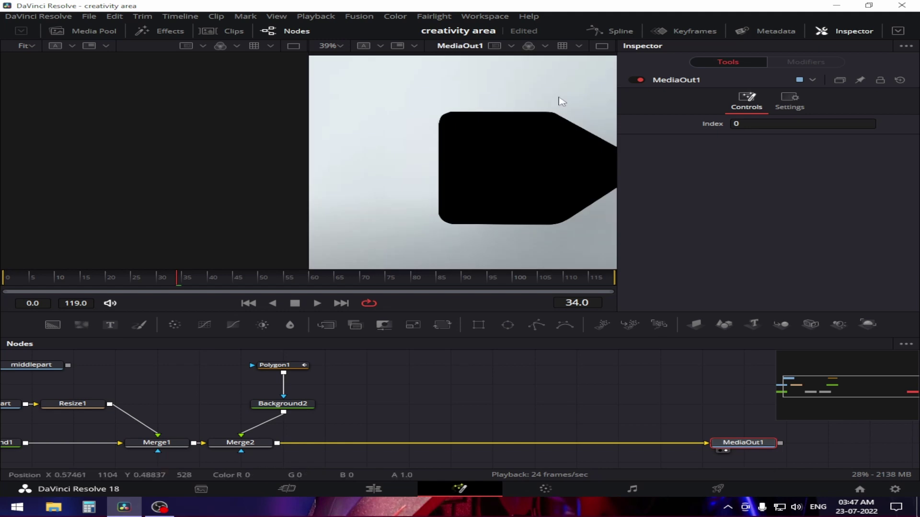
{"action": "left_click", "coordinate": [601, 46]}
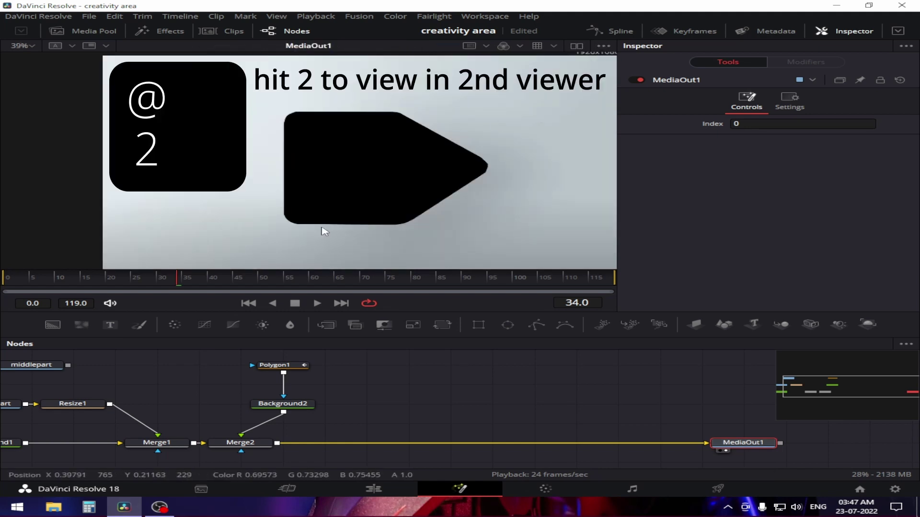
Check the starting image's contribution by lowering Merge1's blend to 0.0 and restoring it to 1.0, and inspect Background1's settings.
{"action": "left_click_drag", "start_coordinate": [378, 405], "coordinate": [523, 389]}
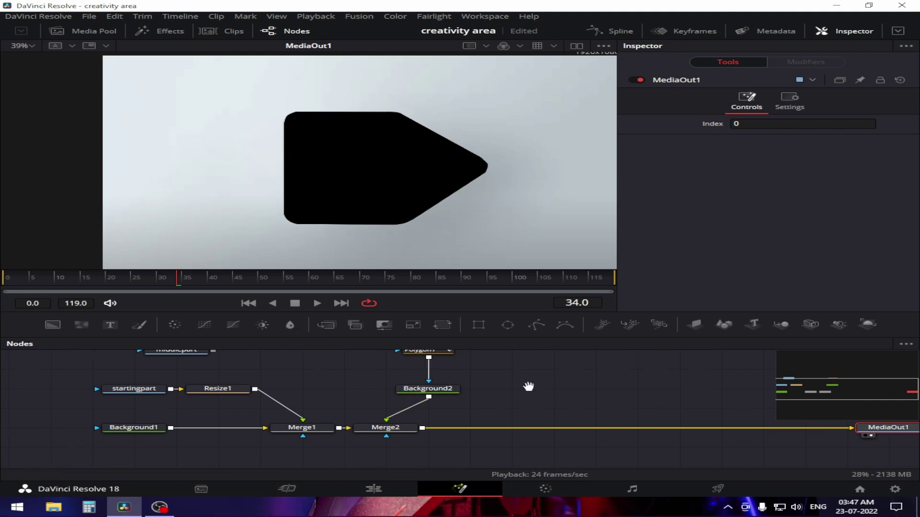
{"action": "left_click_drag", "start_coordinate": [529, 387], "coordinate": [474, 425]}
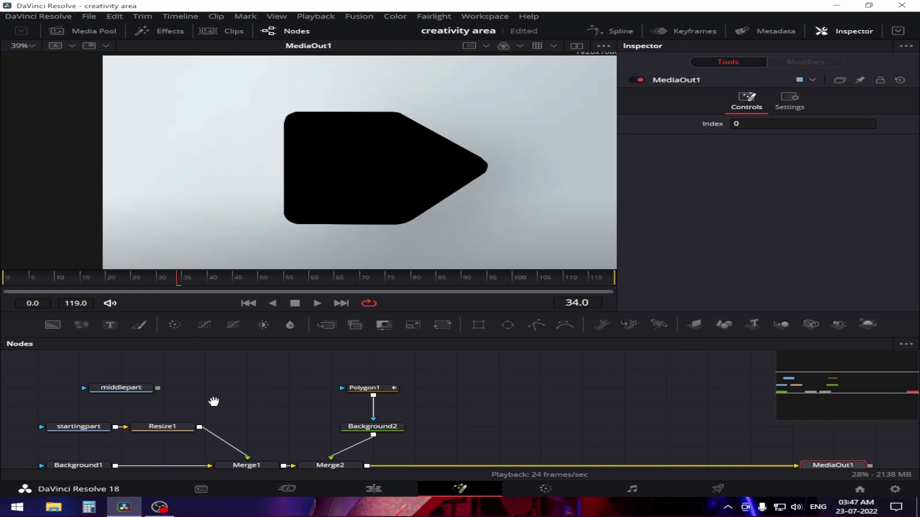
{"action": "left_click_drag", "start_coordinate": [214, 402], "coordinate": [251, 380]}
{"action": "left_click", "coordinate": [103, 406]}
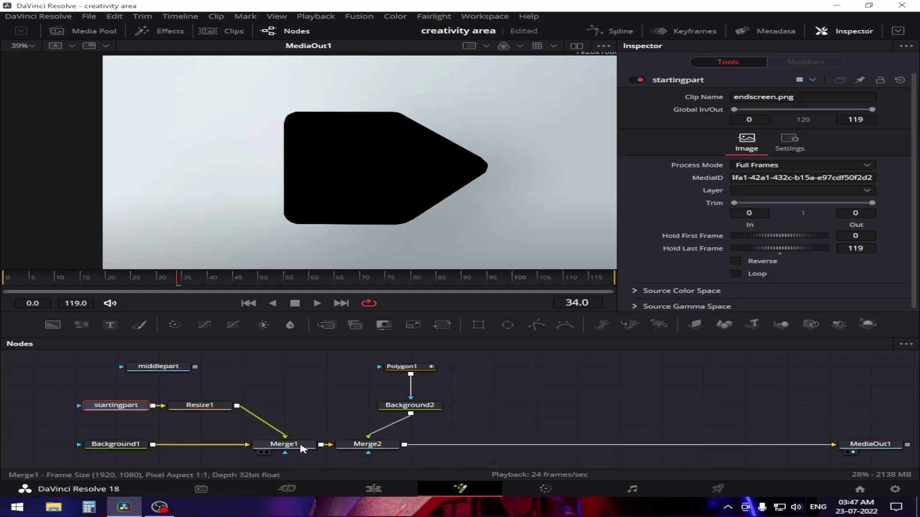
{"action": "left_click", "coordinate": [301, 445]}
{"action": "left_click_drag", "start_coordinate": [826, 263], "coordinate": [719, 268]}
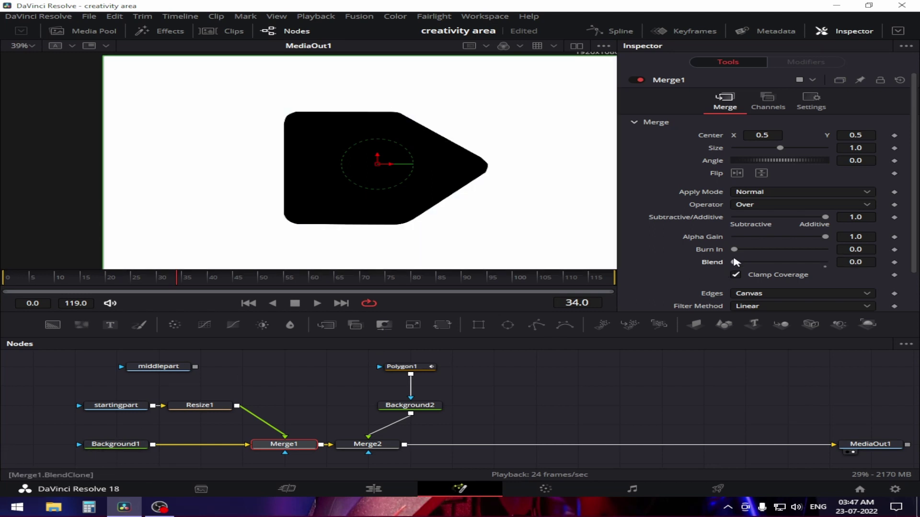
{"action": "left_click_drag", "start_coordinate": [734, 263], "coordinate": [861, 259]}
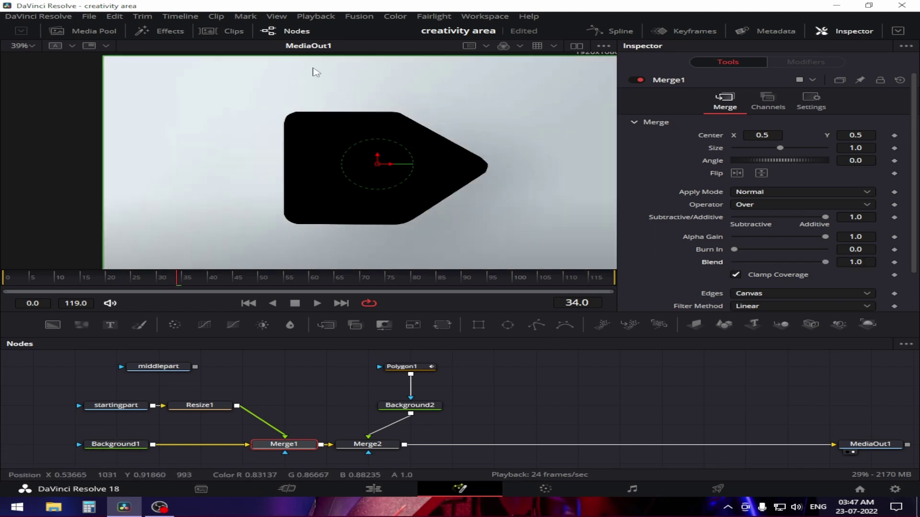
{"action": "left_click", "coordinate": [114, 445]}
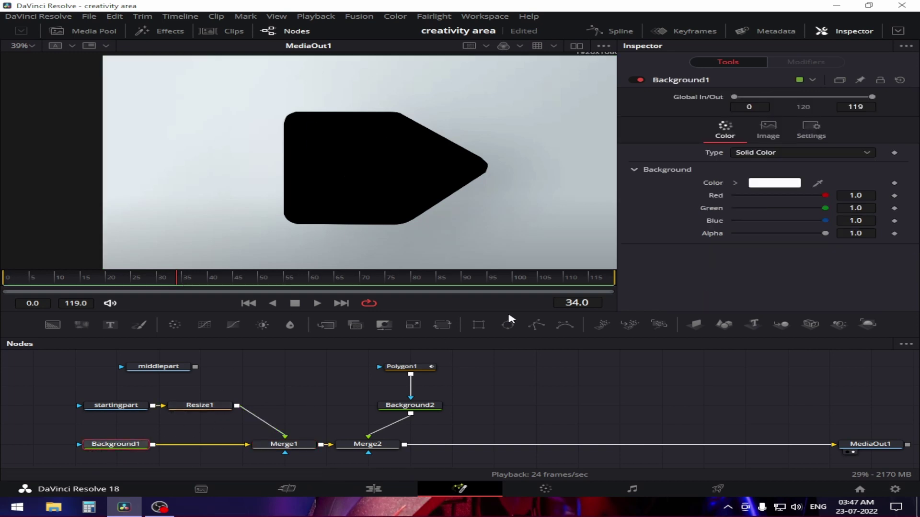
Change Background1's type to Four Corner and set its top-left colour by sampling the upper-left corner of the displayed image.
{"action": "left_click", "coordinate": [786, 153]}
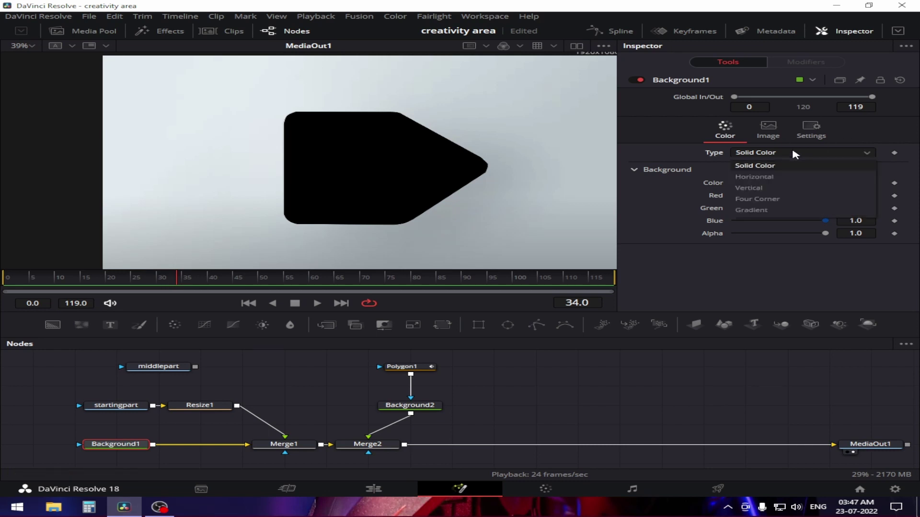
{"action": "left_click", "coordinate": [762, 200]}
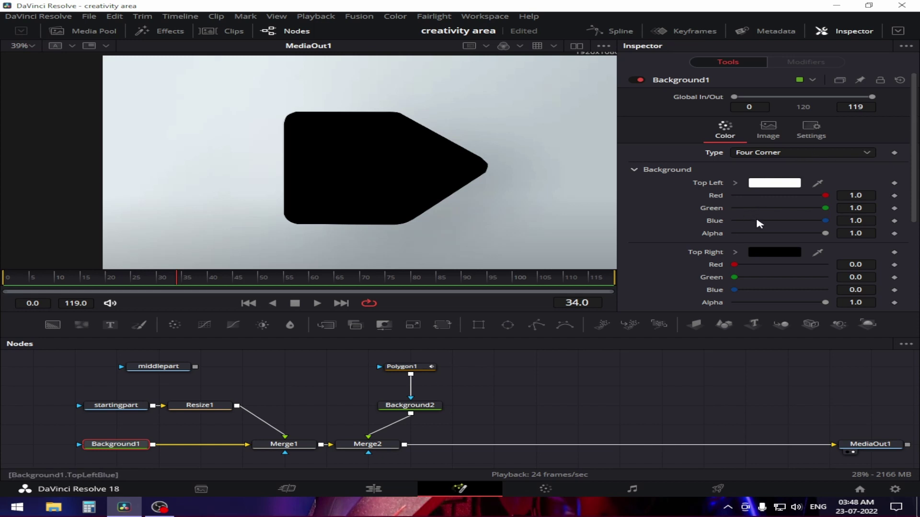
{"action": "scroll", "coordinate": [755, 220], "scroll_direction": "down", "scroll_amount": 5}
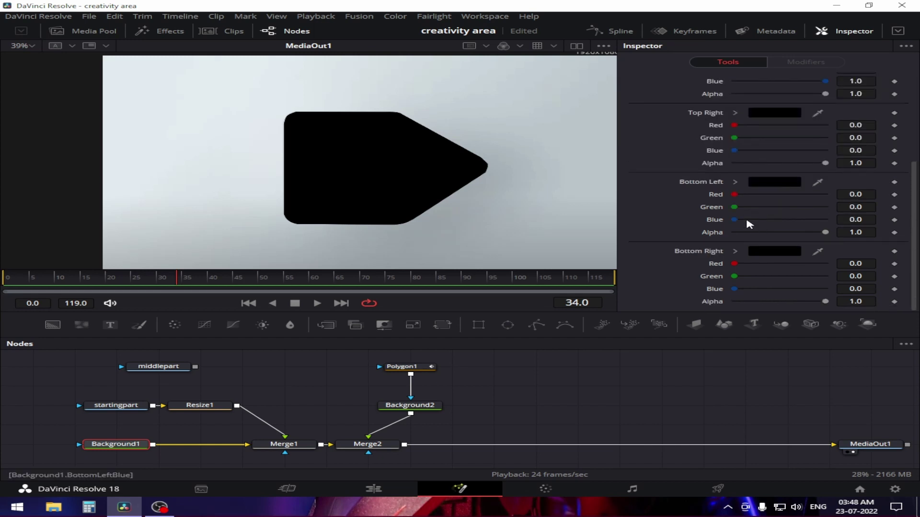
{"action": "scroll", "coordinate": [750, 225], "scroll_direction": "up", "scroll_amount": 5}
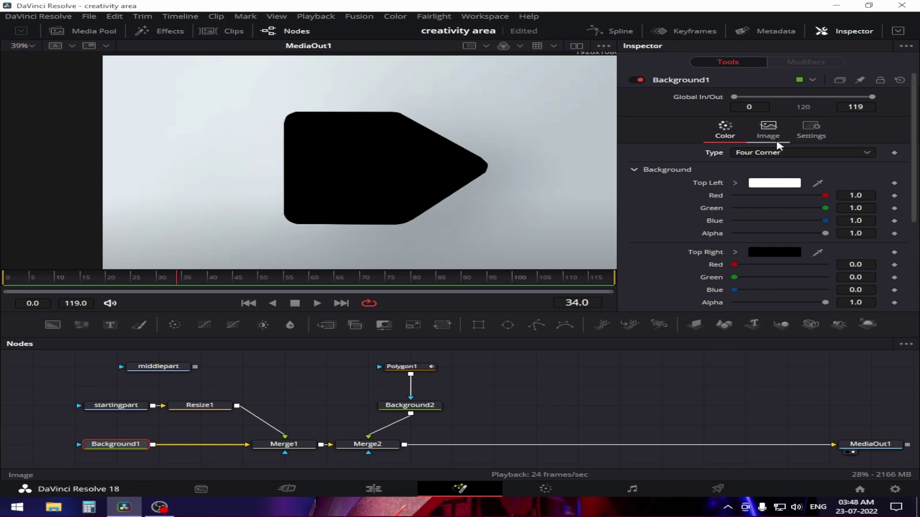
{"action": "left_click", "coordinate": [789, 185]}
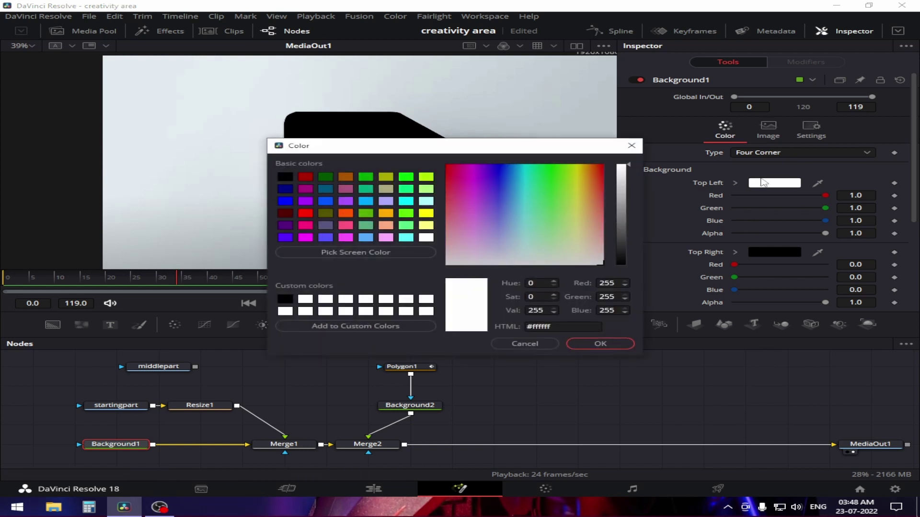
{"action": "left_click", "coordinate": [342, 254]}
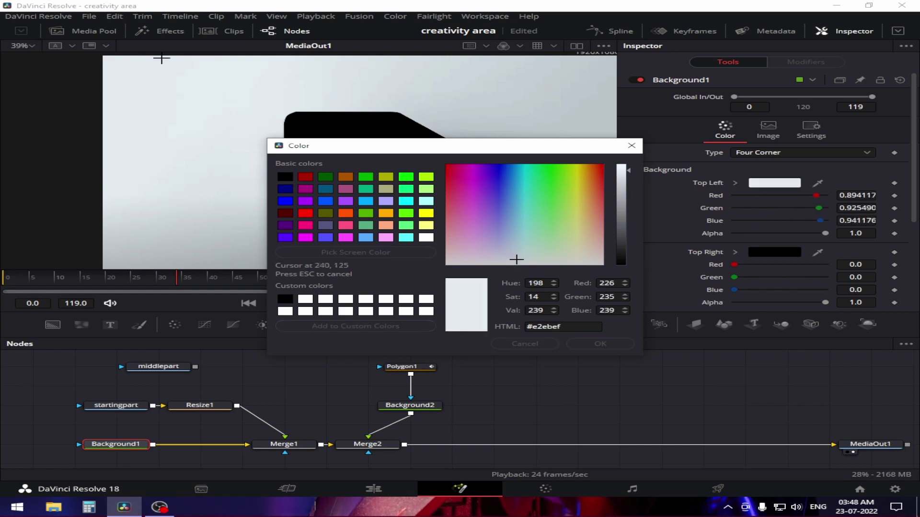
{"action": "left_click", "coordinate": [160, 58]}
{"action": "left_click", "coordinate": [614, 345]}
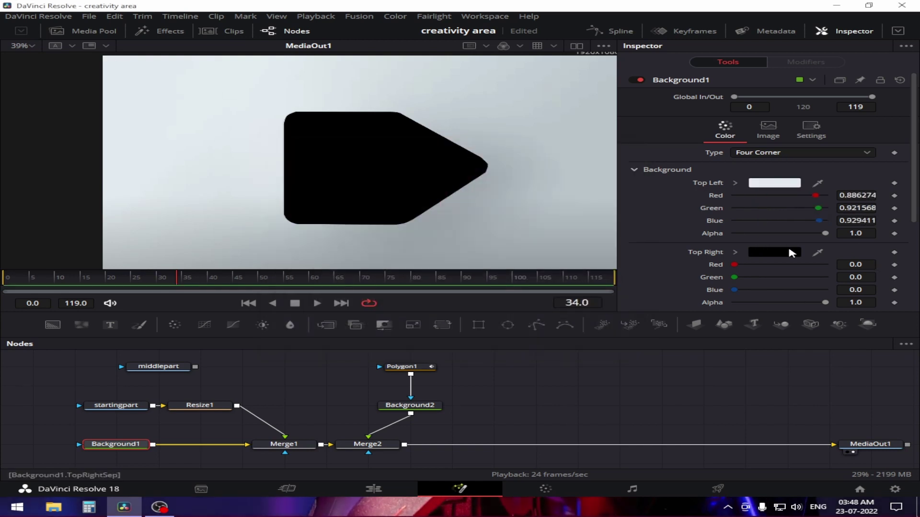
Set Background1's top-right colour to #bdc7cd by sampling the upper-right corner of the image.
{"action": "left_click", "coordinate": [786, 254]}
{"action": "left_click", "coordinate": [356, 252]}
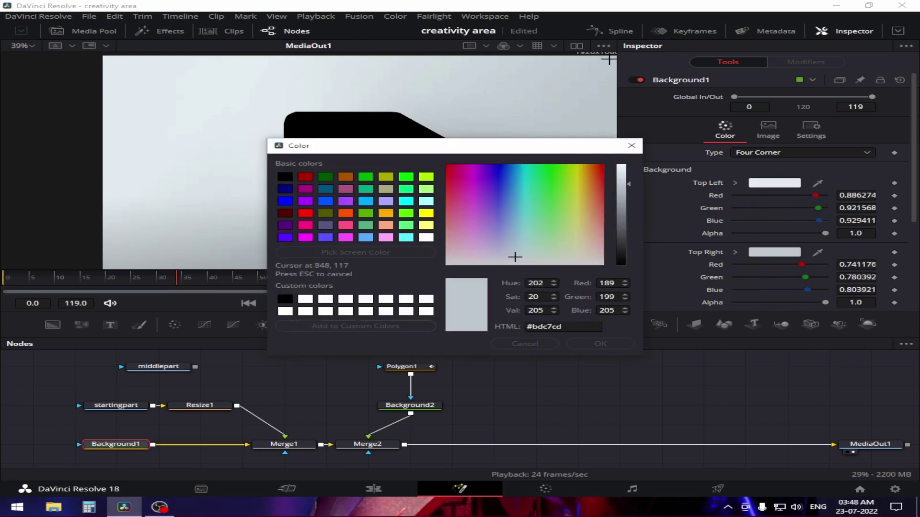
{"action": "left_click", "coordinate": [202, 254]}
{"action": "left_click", "coordinate": [600, 344]}
Set Background1's bottom-left colour to #b4bcbf by sampling the lower-left corner of the image.
{"action": "scroll", "coordinate": [771, 197], "scroll_direction": "down", "scroll_amount": 3}
{"action": "left_click", "coordinate": [774, 182]}
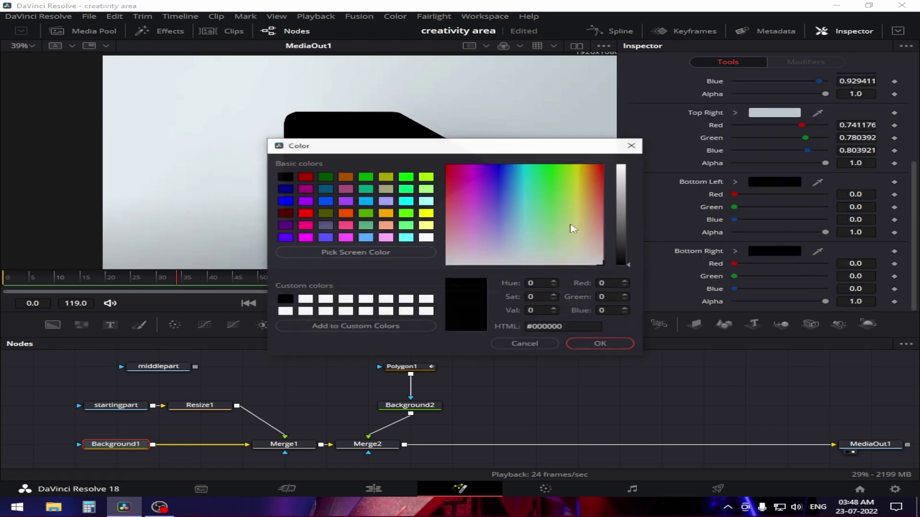
{"action": "left_click", "coordinate": [355, 252]}
{"action": "left_click", "coordinate": [159, 251]}
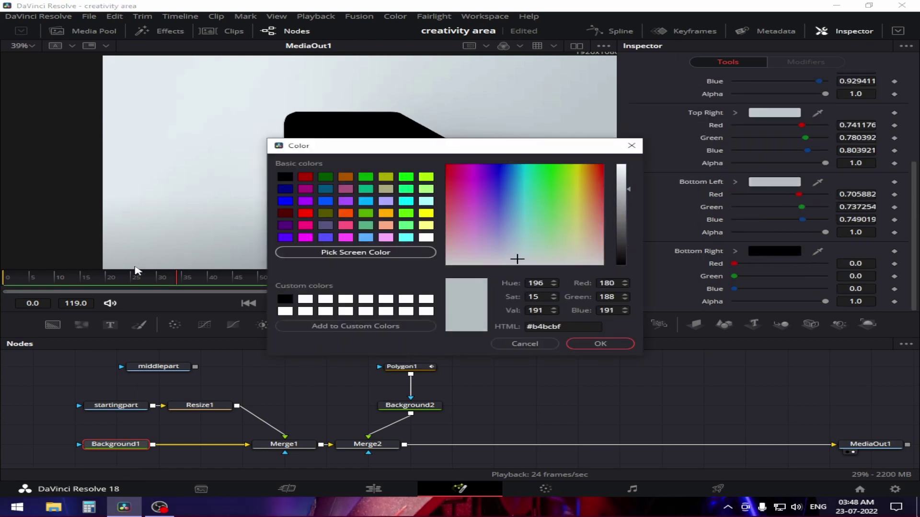
{"action": "left_click", "coordinate": [622, 345]}
Set Background1's bottom-right colour by sampling the lower-right part of the image, moving the colour dialog out of the way.
{"action": "left_click", "coordinate": [775, 251]}
{"action": "left_click", "coordinate": [417, 253]}
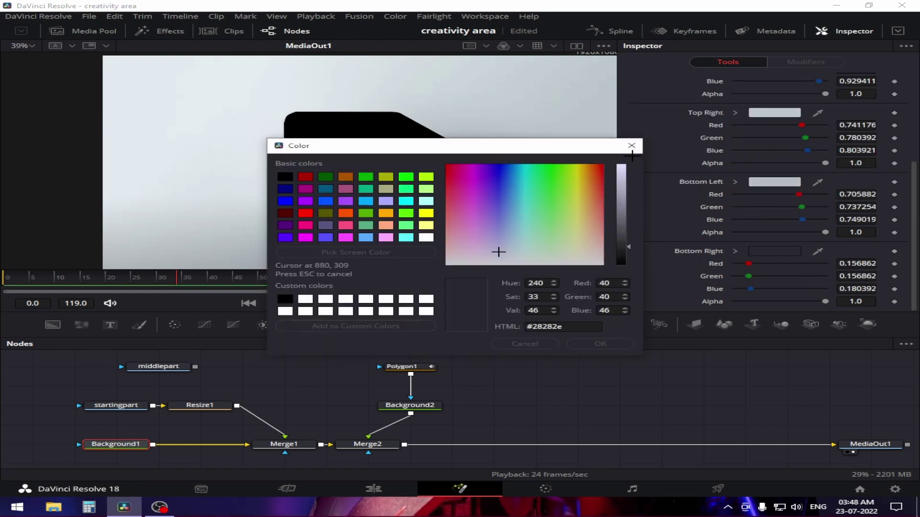
{"action": "left_click", "coordinate": [632, 156]}
{"action": "left_click_drag", "start_coordinate": [532, 153], "coordinate": [657, 282]}
{"action": "left_click", "coordinate": [470, 431]}
{"action": "left_click", "coordinate": [601, 261]}
{"action": "left_click", "coordinate": [687, 476]}
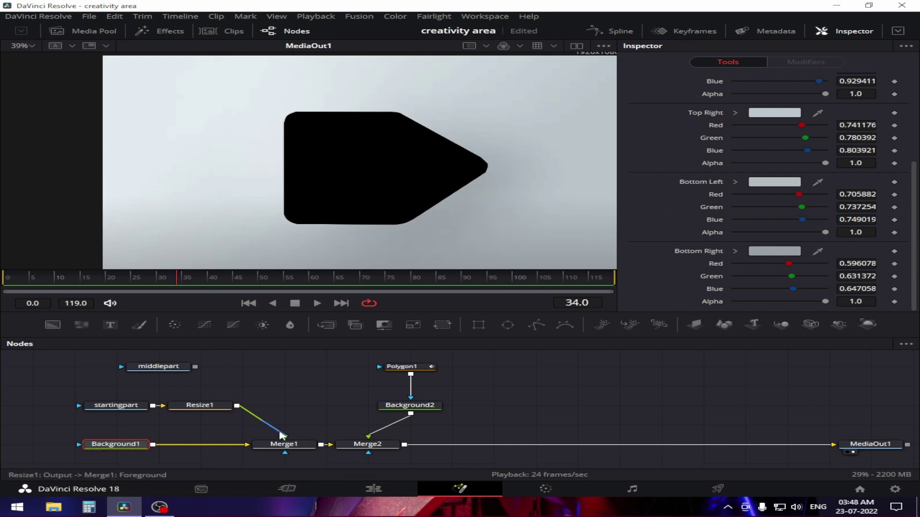
Compare the gradient with the starting image by disconnecting and reconnecting Resize1 at Merge1's foreground, and by lowering and restoring Merge1's blend to 1.0.
{"action": "left_click_drag", "start_coordinate": [281, 436], "coordinate": [376, 353]}
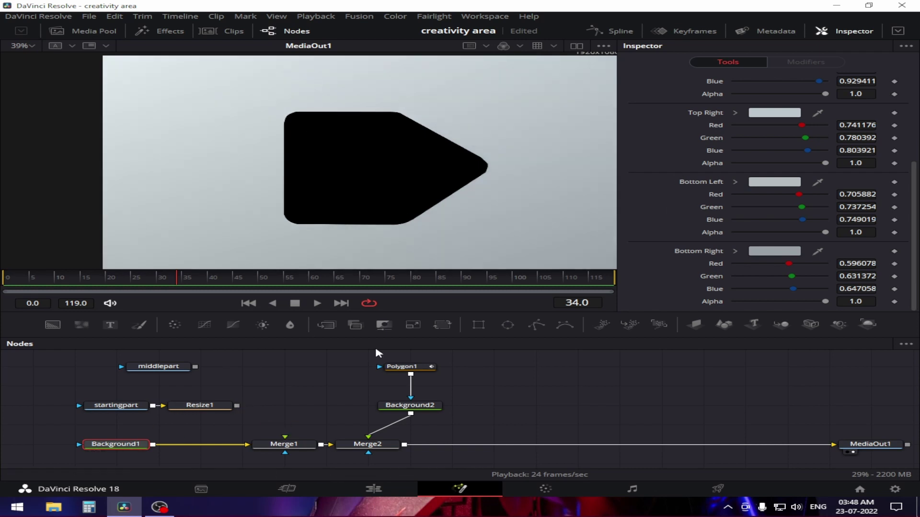
{"action": "left_click", "coordinate": [231, 406]}
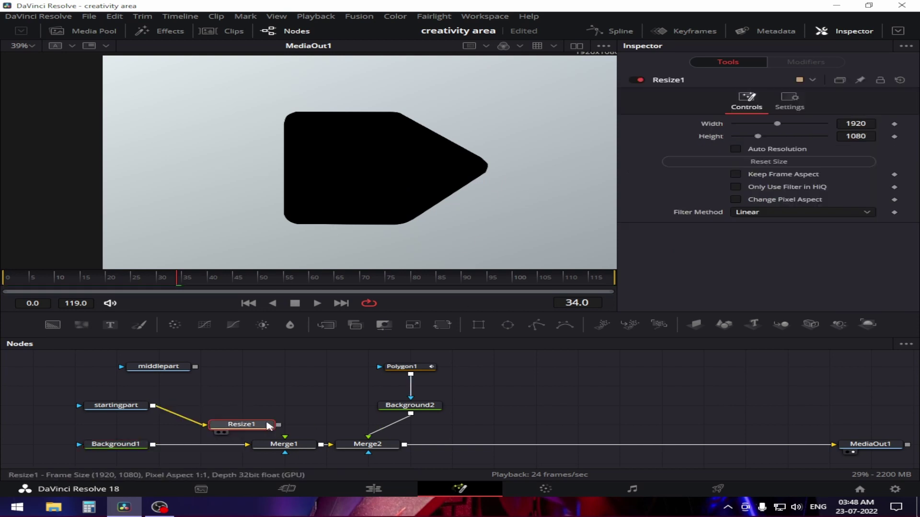
{"action": "left_click_drag", "start_coordinate": [237, 406], "coordinate": [285, 437]}
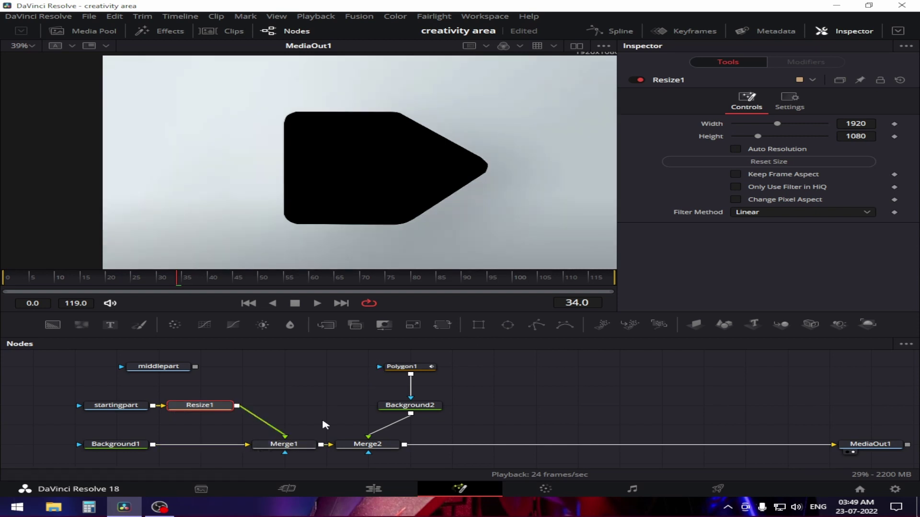
{"action": "left_click", "coordinate": [281, 443]}
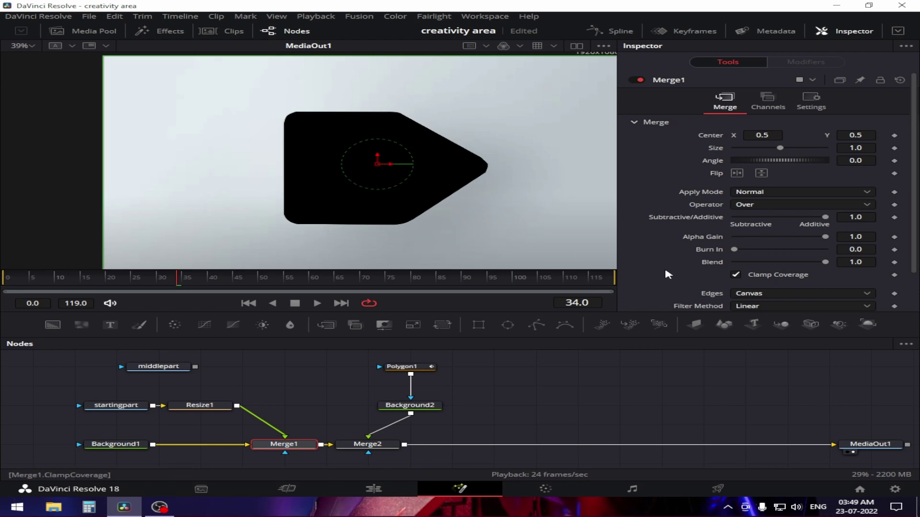
{"action": "left_click_drag", "start_coordinate": [825, 262], "coordinate": [845, 248]}
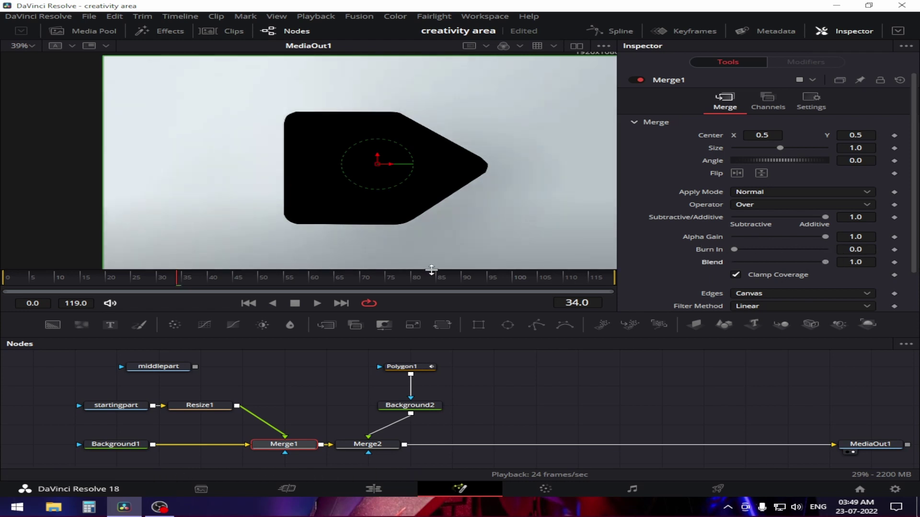
Disconnect Resize1 from Merge1's foreground and select Background1.
{"action": "left_click", "coordinate": [276, 434]}
{"action": "key", "text": "Delete"}
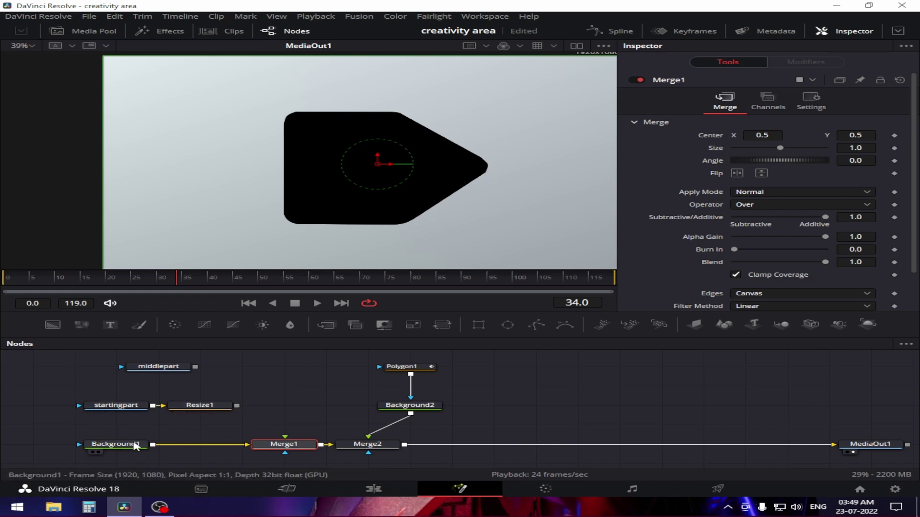
{"action": "left_click", "coordinate": [135, 445]}
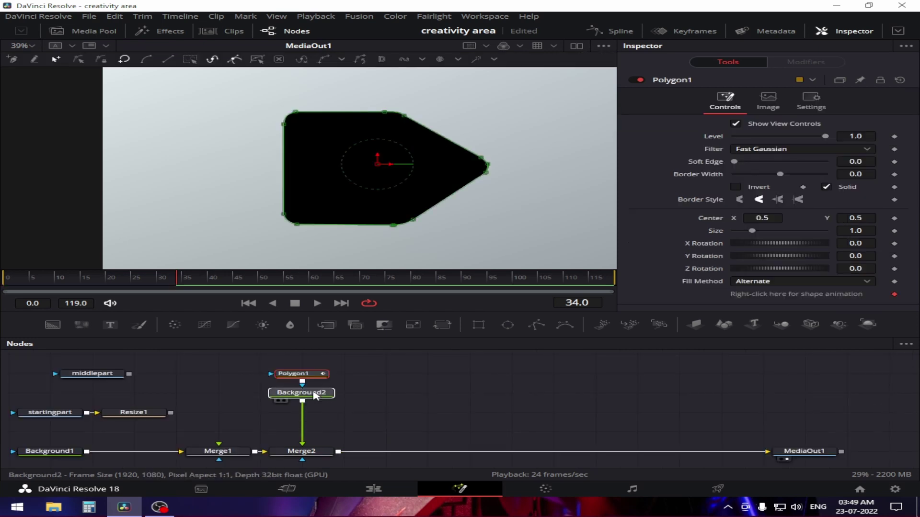
Disconnect Background2 from Merge2 and connect Resize1 to Merge1's foreground so the original arrow image can be sampled.
{"action": "left_click", "coordinate": [315, 394]}
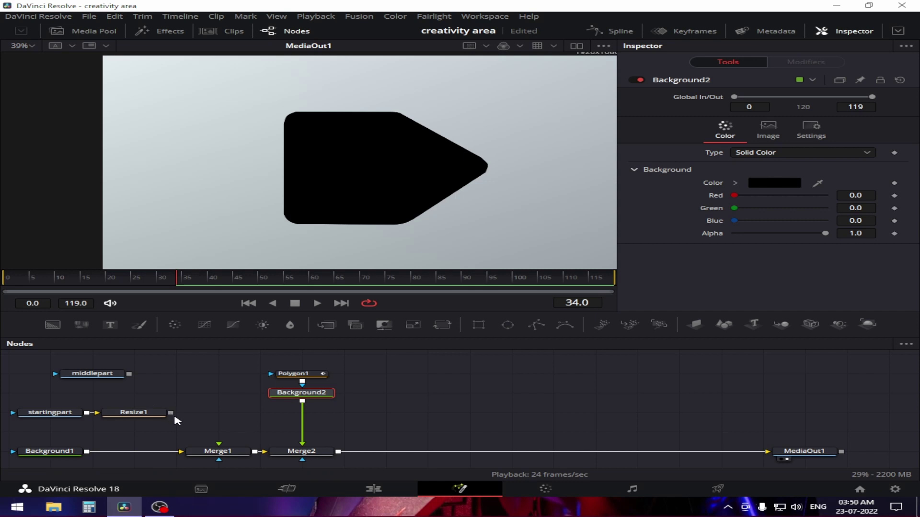
{"action": "left_click_drag", "start_coordinate": [302, 407], "coordinate": [349, 404]}
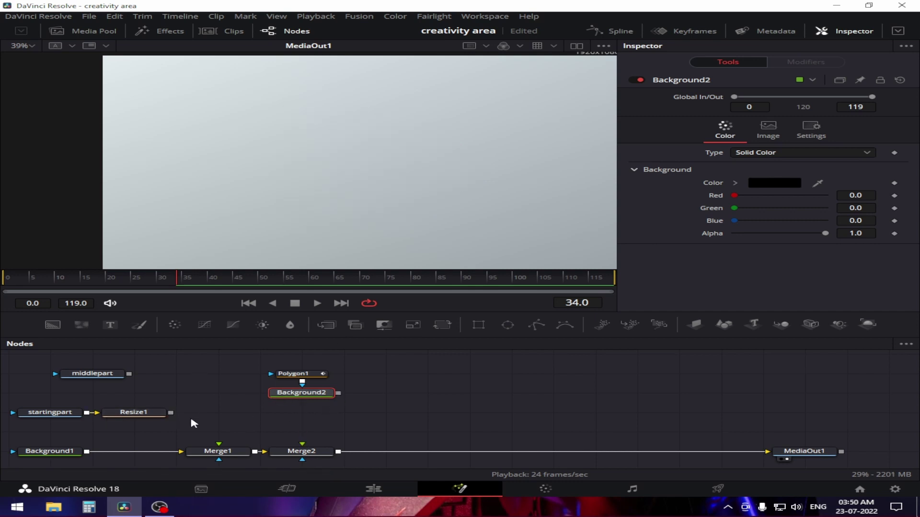
{"action": "left_click_drag", "start_coordinate": [170, 412], "coordinate": [204, 446]}
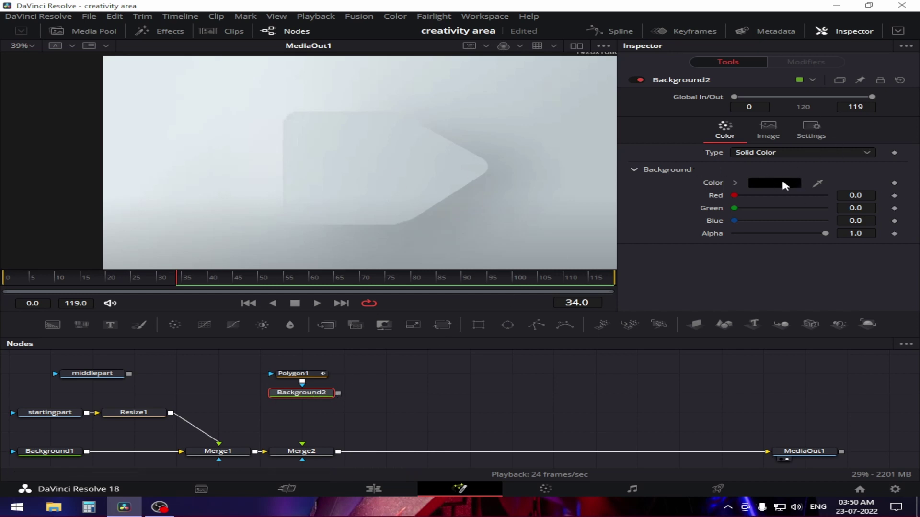
Change Background2's type to Four Corner and set its top-left colour to #d3dee1 by sampling the arrow's upper-left corner.
{"action": "left_click", "coordinate": [867, 154]}
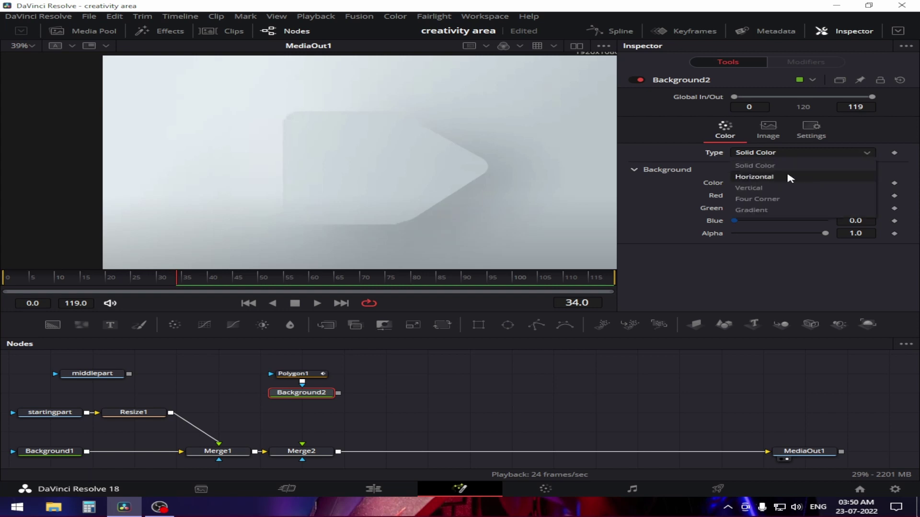
{"action": "left_click", "coordinate": [762, 201]}
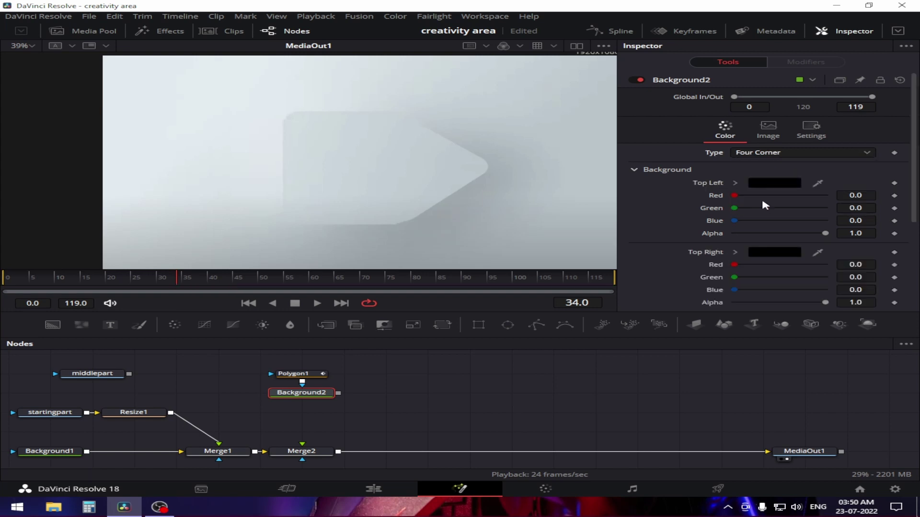
{"action": "left_click", "coordinate": [796, 186]}
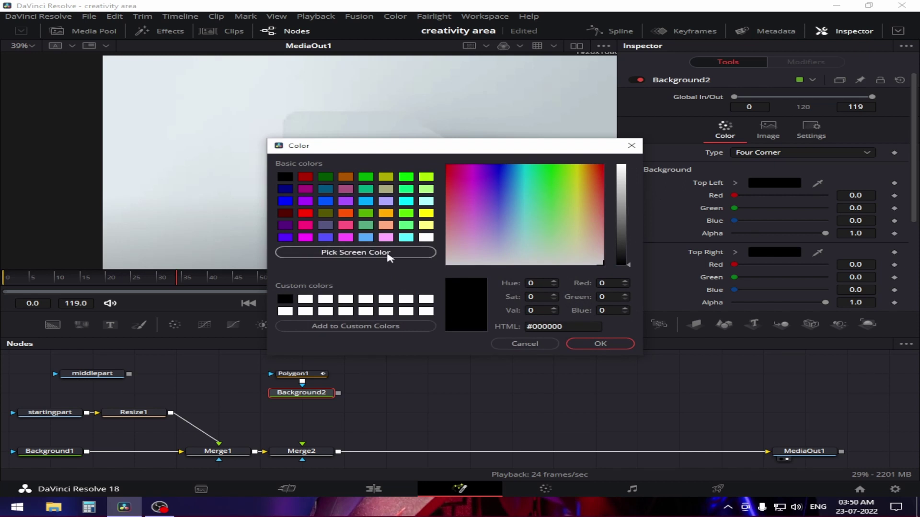
{"action": "left_click_drag", "start_coordinate": [481, 152], "coordinate": [519, 221]}
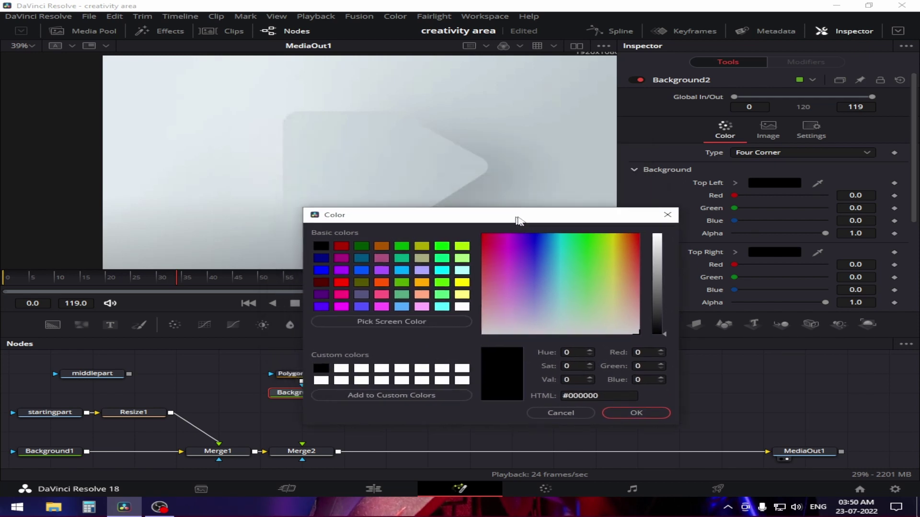
{"action": "left_click", "coordinate": [395, 321]}
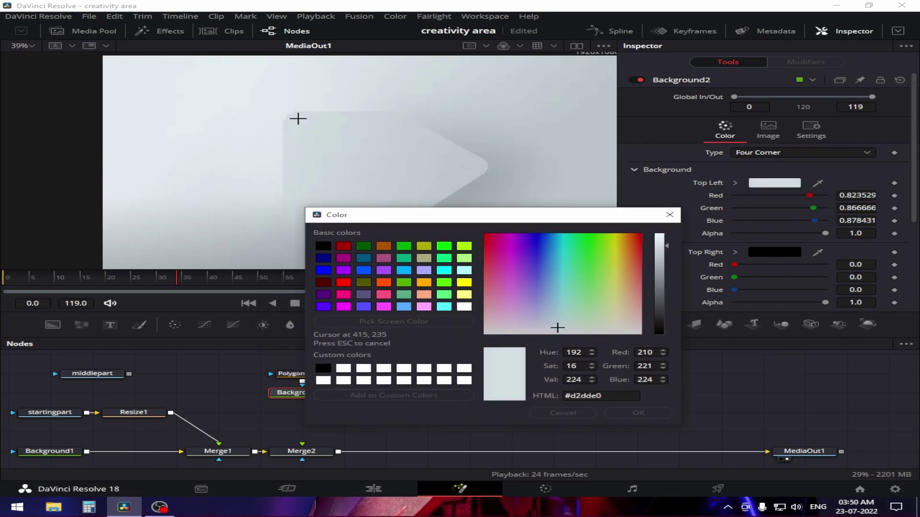
{"action": "left_click", "coordinate": [296, 120]}
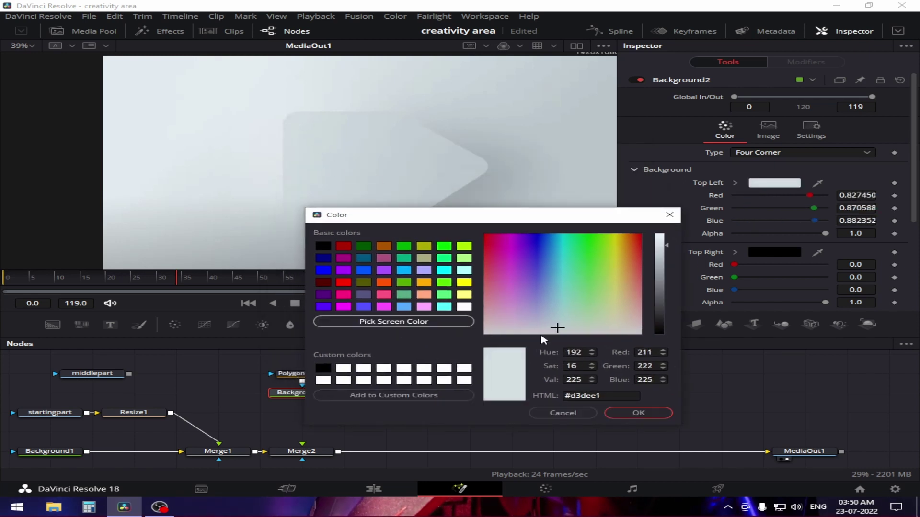
{"action": "left_click", "coordinate": [640, 413]}
Set Background2's top-right colour to #c5cfd5 by sampling the upper-right part of the arrow.
{"action": "left_click", "coordinate": [777, 254]}
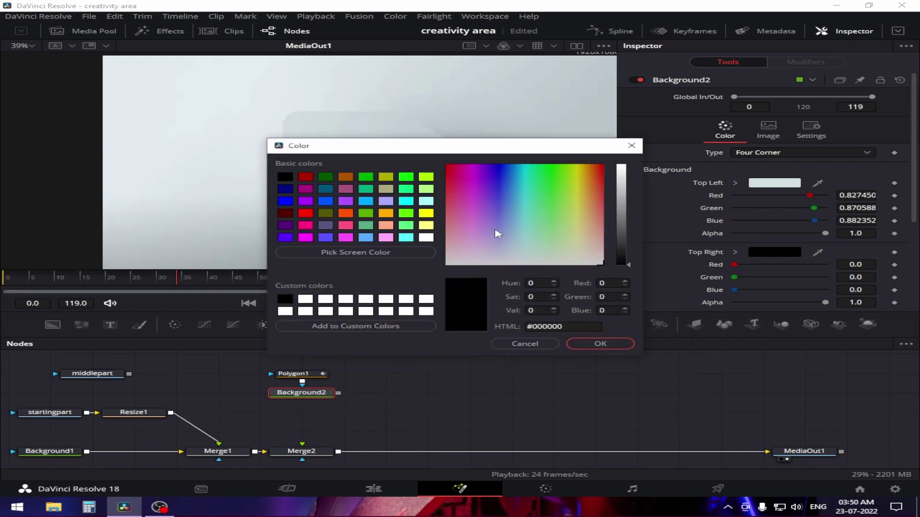
{"action": "left_click", "coordinate": [407, 260]}
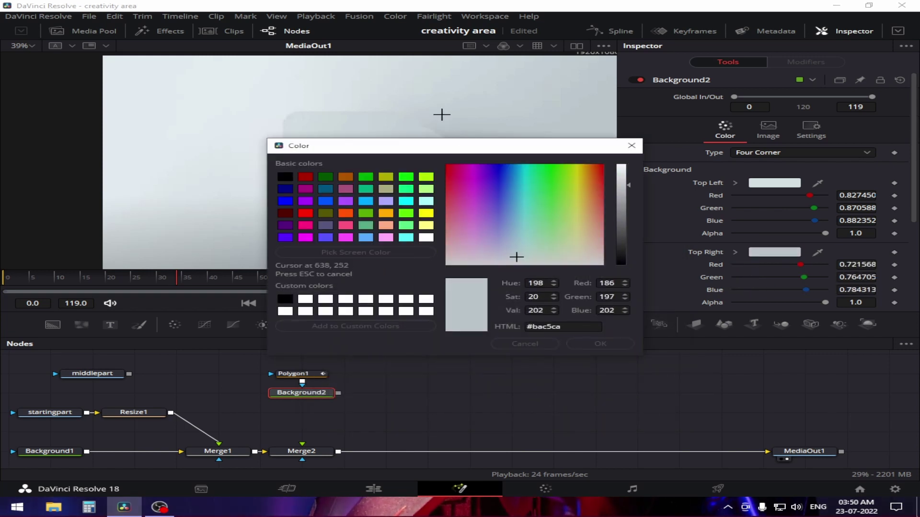
{"action": "left_click", "coordinate": [397, 124]}
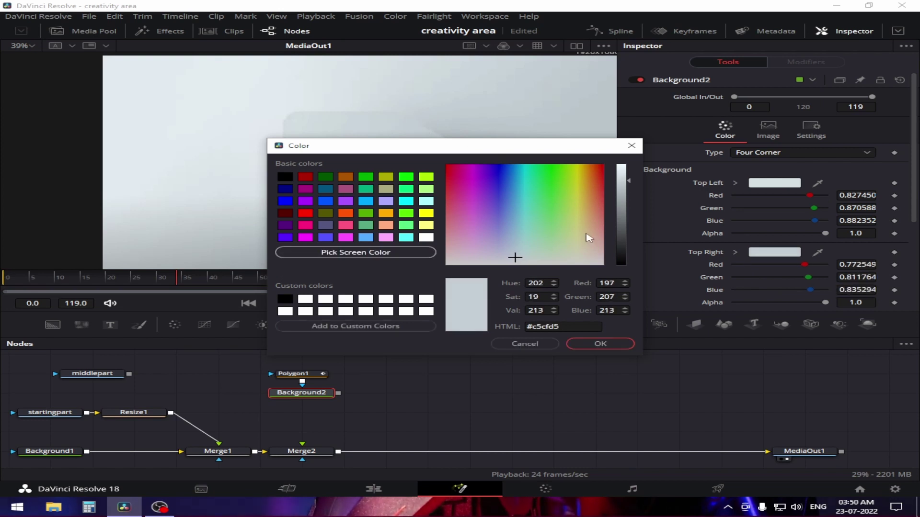
{"action": "left_click", "coordinate": [601, 343]}
Sample the arrow's lower-left and lower-right areas for Background2's bottom colours, and connect Background2 to Merge2's foreground.
{"action": "scroll", "coordinate": [781, 265], "scroll_direction": "down", "scroll_amount": 5}
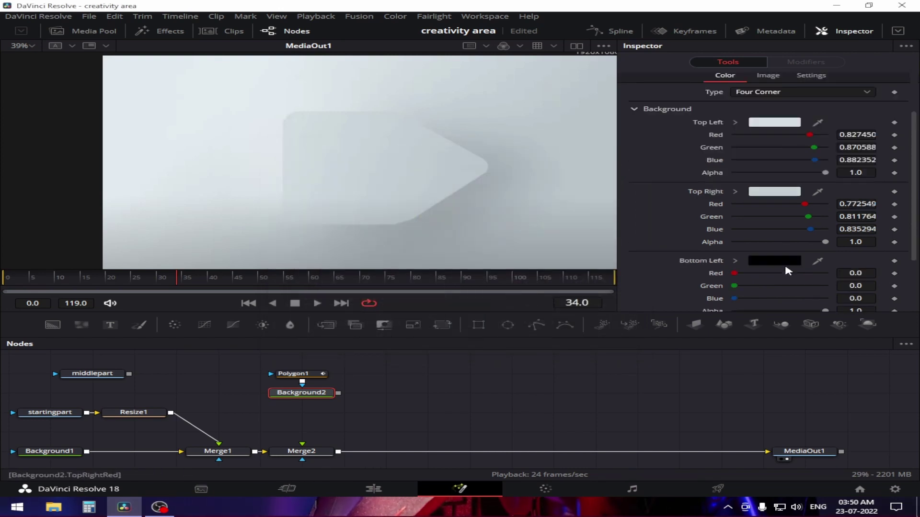
{"action": "left_click_drag", "start_coordinate": [819, 204], "coordinate": [310, 223]}
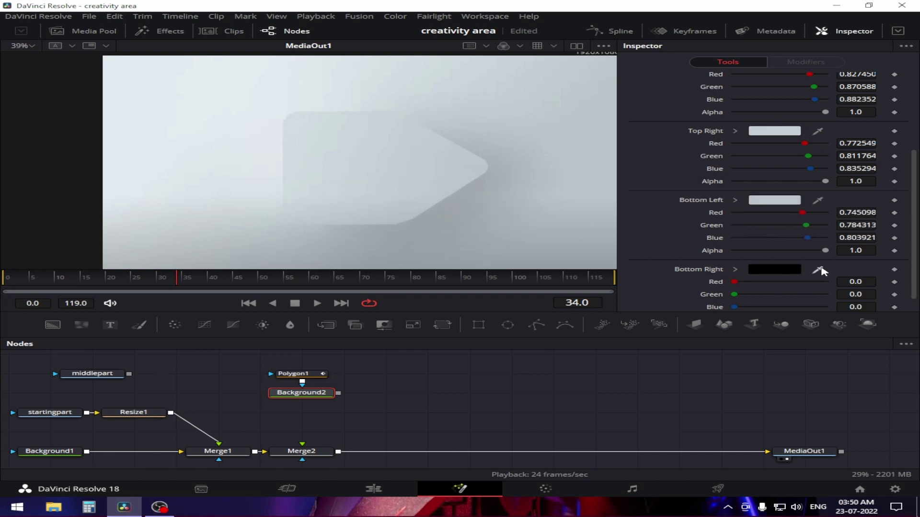
{"action": "left_click_drag", "start_coordinate": [818, 269], "coordinate": [417, 213]}
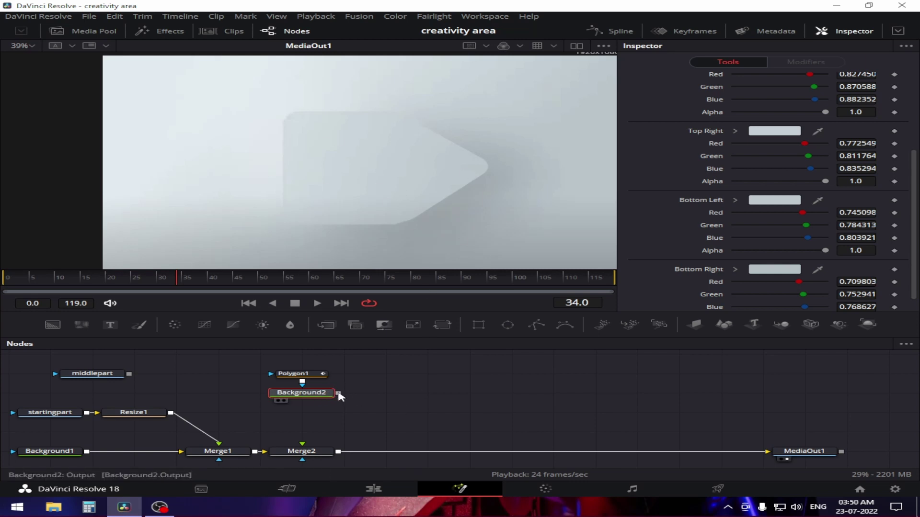
{"action": "left_click_drag", "start_coordinate": [337, 392], "coordinate": [323, 454]}
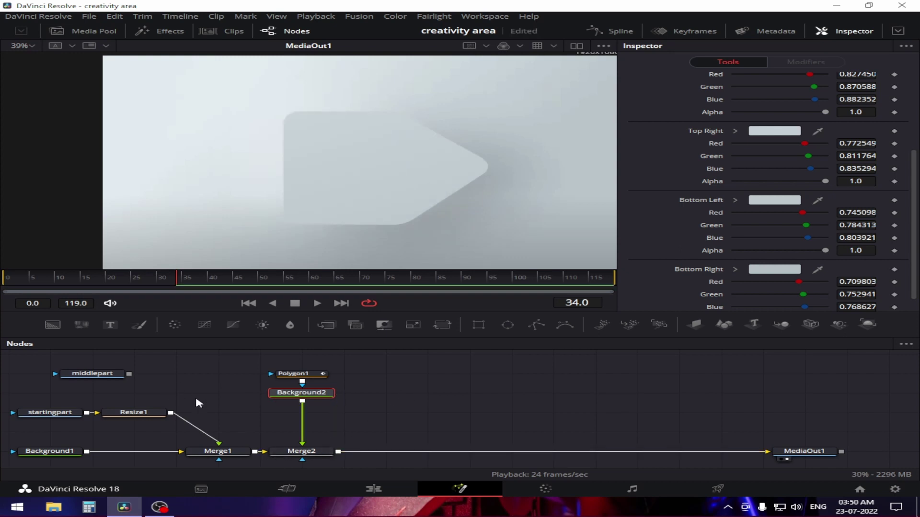
Compare the recreated arrow with the original by toggling Resize1's connection to Merge1's foreground, and leave Resize1 disconnected.
{"action": "left_click_drag", "start_coordinate": [217, 442], "coordinate": [307, 421]}
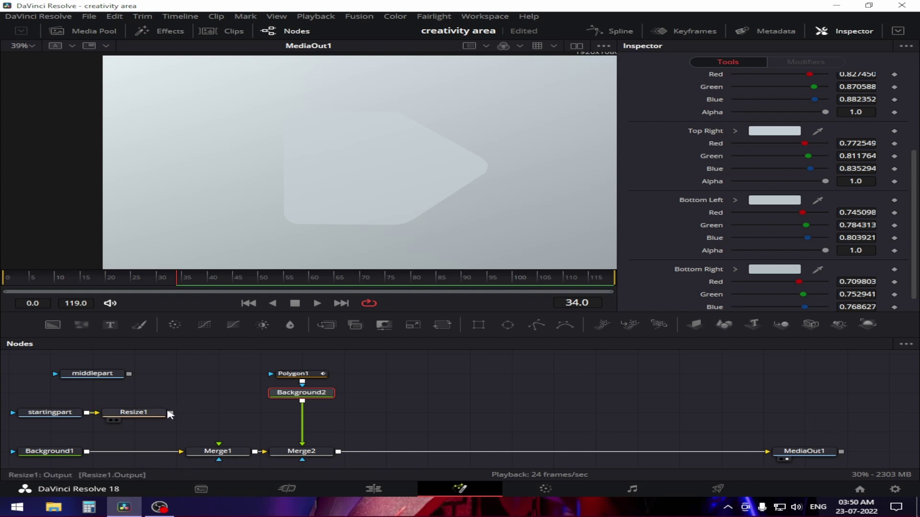
{"action": "left_click", "coordinate": [209, 443]}
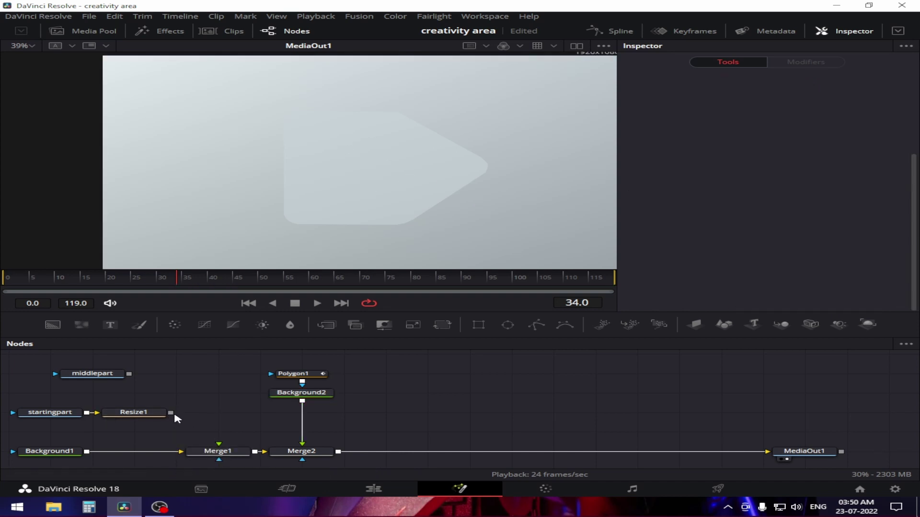
{"action": "left_click_drag", "start_coordinate": [170, 412], "coordinate": [218, 444]}
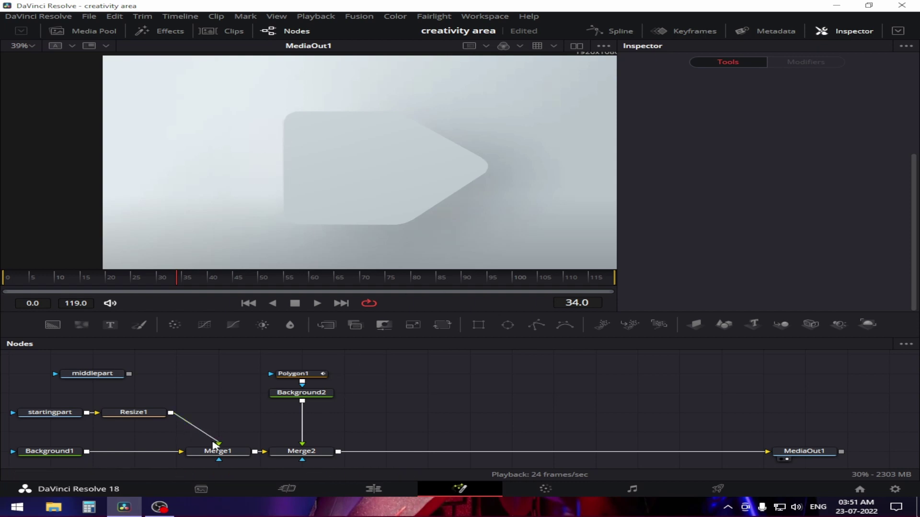
{"action": "left_click_drag", "start_coordinate": [213, 440], "coordinate": [363, 435]}
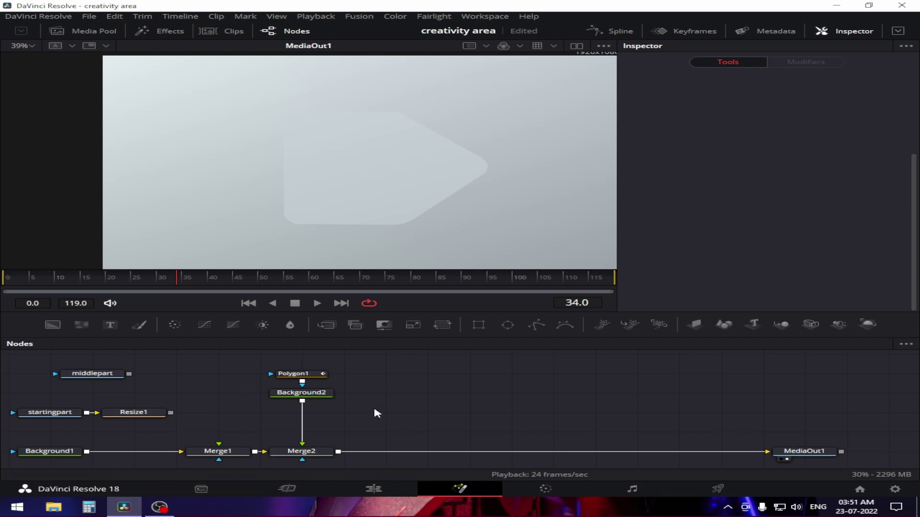
Add a Drop Shadow node between Background2 and Merge2.
{"action": "left_click", "coordinate": [321, 396]}
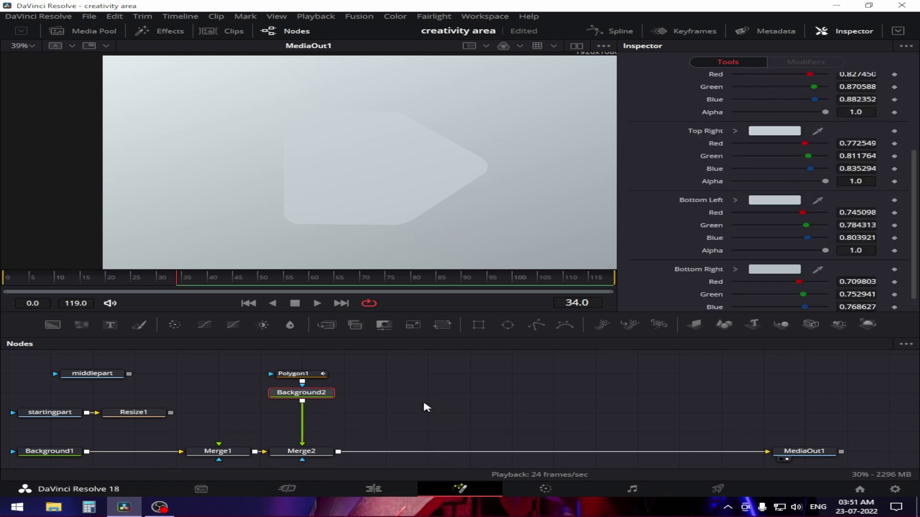
{"action": "key", "text": "shift+space"}
{"action": "type", "text": "del"}
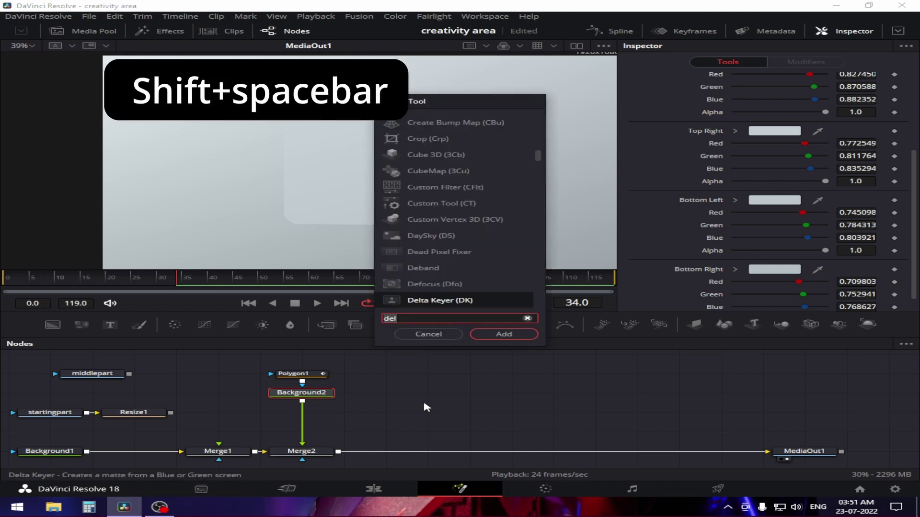
{"action": "key", "text": "BackSpace"}
{"action": "key", "text": "BackSpace"}
{"action": "type", "text": "rop"}
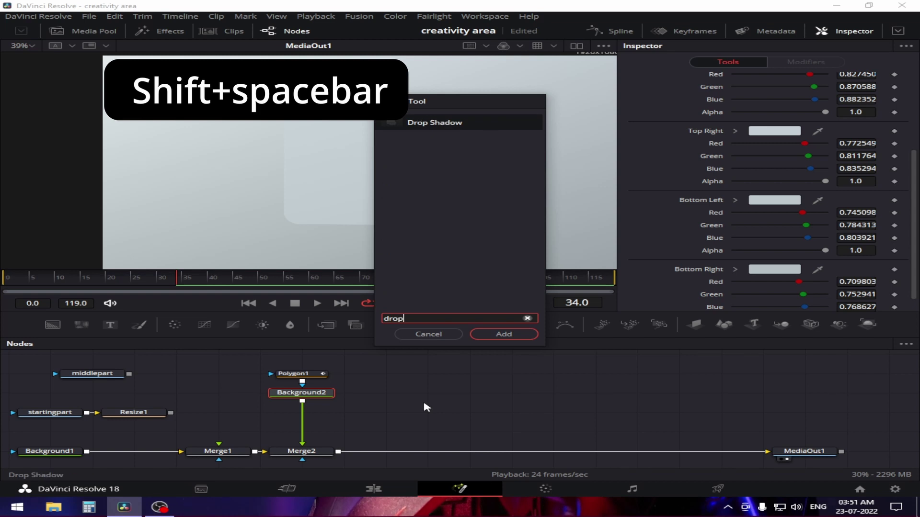
{"action": "key", "text": "Return"}
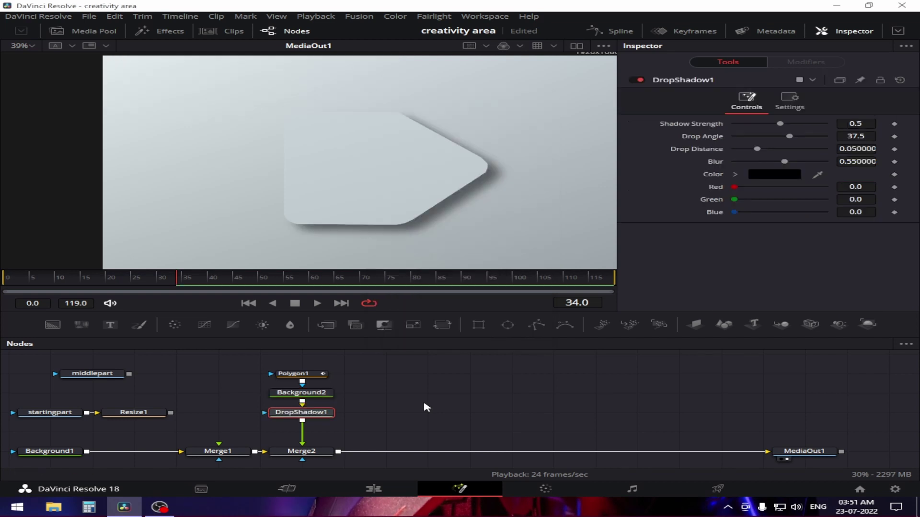
{"action": "mouse_move", "coordinate": [321, 413]}
{"action": "left_mouse_down"}
{"action": "mouse_move", "coordinate": [427, 395]}
{"action": "mouse_move", "coordinate": [367, 413]}
{"action": "mouse_move", "coordinate": [321, 413]}
{"action": "mouse_move", "coordinate": [407, 416]}
{"action": "mouse_move", "coordinate": [378, 435]}
{"action": "mouse_move", "coordinate": [319, 424]}
{"action": "left_mouse_up"}
{"action": "left_click", "coordinate": [324, 393]}
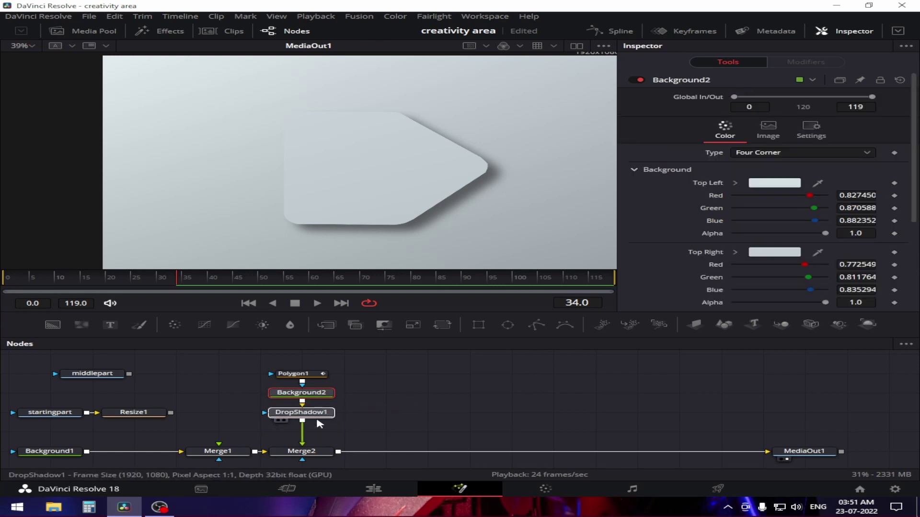
{"action": "left_click", "coordinate": [318, 421]}
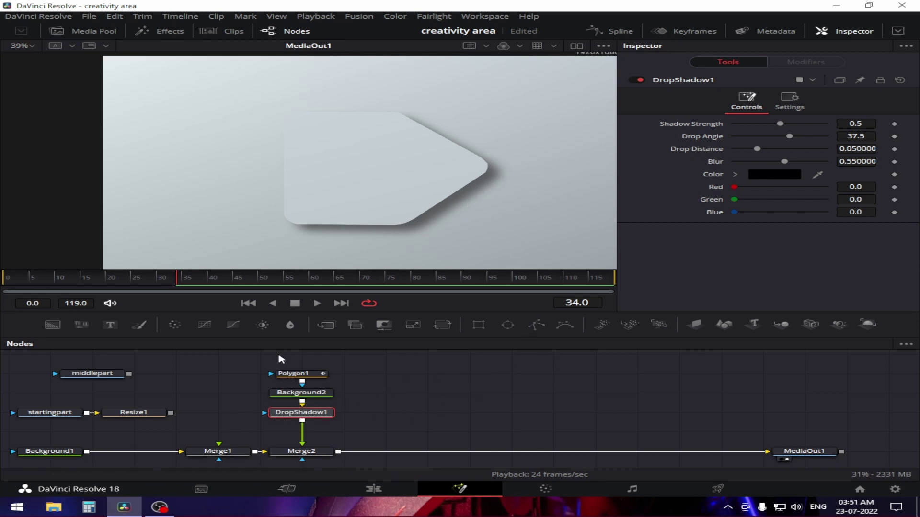
Shift Polygon1, Background2 and DropShadow1 upward together and insert a Transform node between DropShadow1 and Merge2.
{"action": "left_click_drag", "start_coordinate": [267, 365], "coordinate": [336, 439]}
{"action": "left_click_drag", "start_coordinate": [327, 401], "coordinate": [327, 381]}
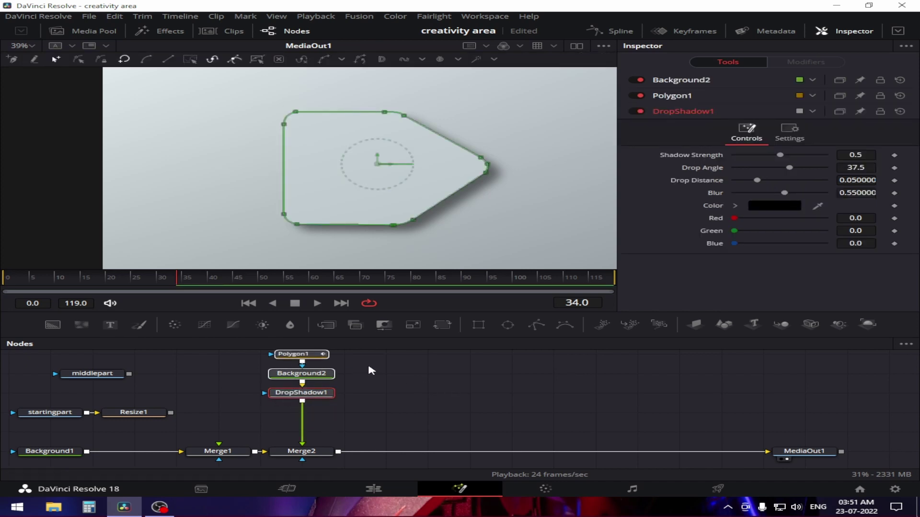
{"action": "left_click", "coordinate": [431, 360]}
{"action": "left_click", "coordinate": [330, 394]}
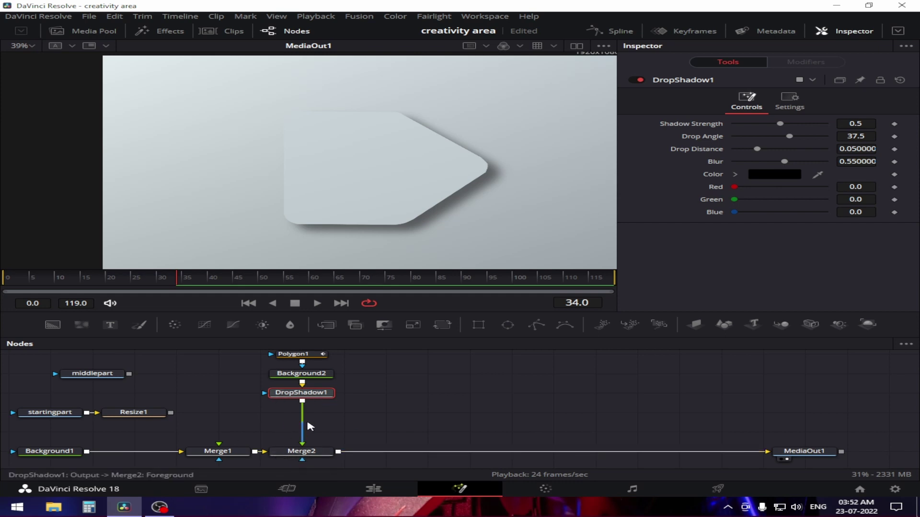
{"action": "left_click", "coordinate": [443, 326]}
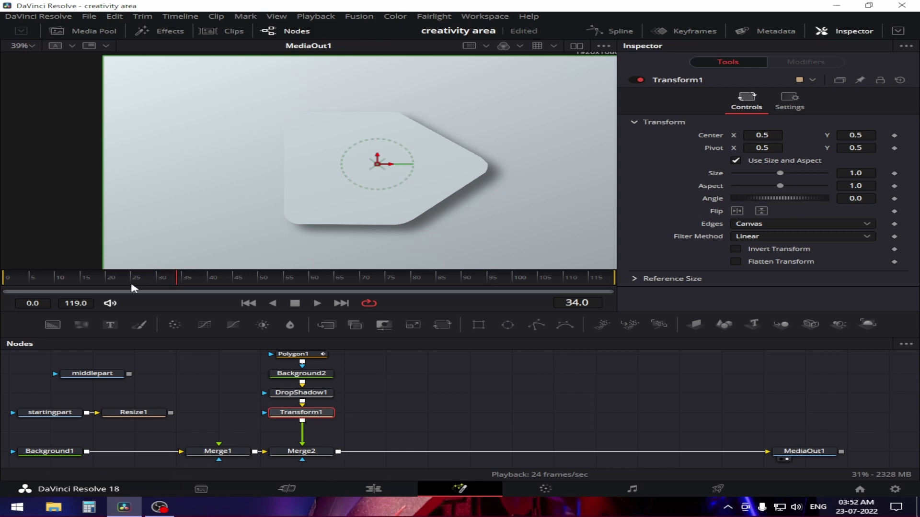
Keyframe Transform1's Size at 1.0 on frame 20.
{"action": "left_click_drag", "start_coordinate": [175, 276], "coordinate": [7, 284]}
{"action": "left_click_drag", "start_coordinate": [86, 287], "coordinate": [111, 287]}
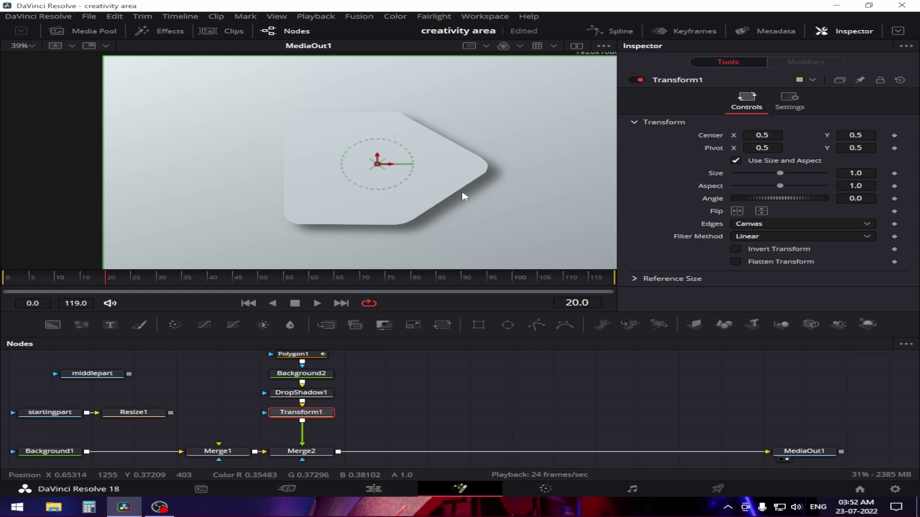
{"action": "left_click", "coordinate": [894, 174]}
{"action": "right_click", "coordinate": [714, 176]}
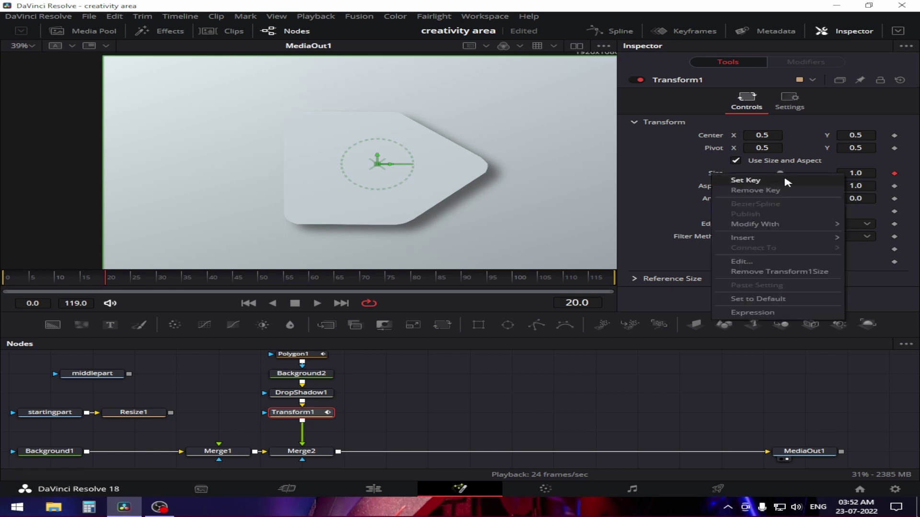
{"action": "left_click", "coordinate": [670, 168]}
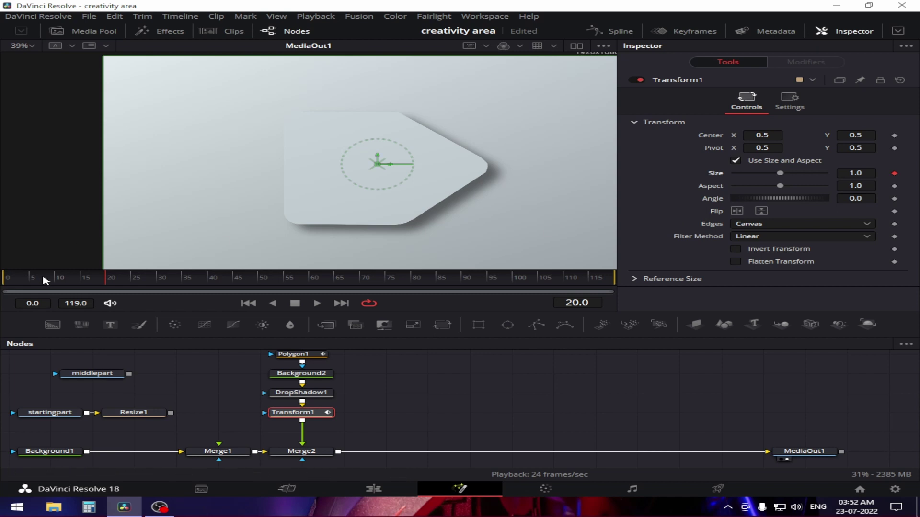
Set Transform1's Size to 0.0 at frame 0 and save the project.
{"action": "left_click_drag", "start_coordinate": [45, 280], "coordinate": [8, 280]}
{"action": "mouse_move", "coordinate": [779, 174]}
{"action": "left_mouse_down"}
{"action": "mouse_move", "coordinate": [735, 169]}
{"action": "mouse_move", "coordinate": [697, 178]}
{"action": "left_mouse_up"}
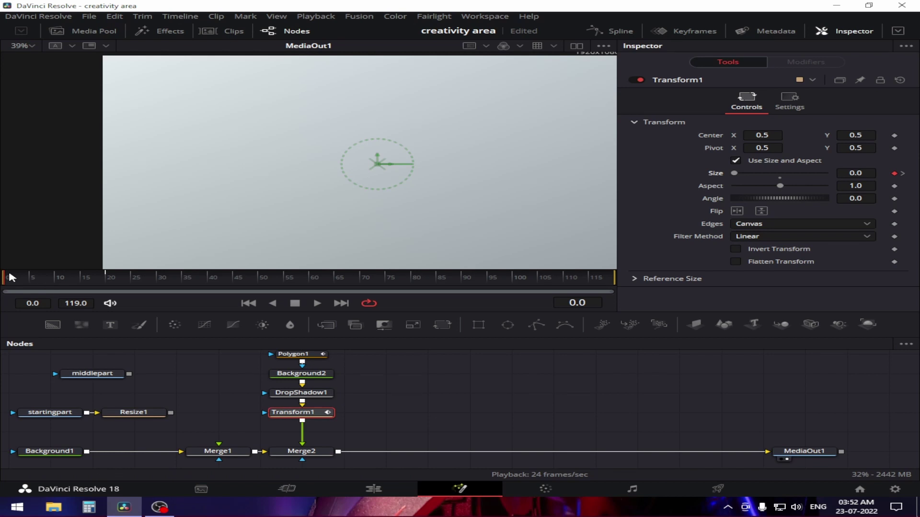
{"action": "key", "text": "ctrl+s"}
Play and scrub through the arrow's scale-up animation to check its motion.
{"action": "key", "text": "space"}
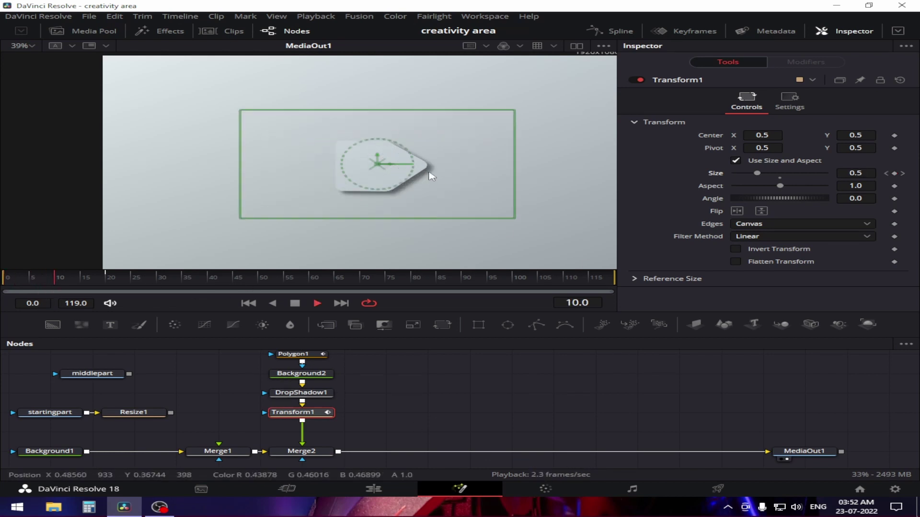
{"action": "key", "text": "space"}
{"action": "left_click", "coordinate": [67, 278]}
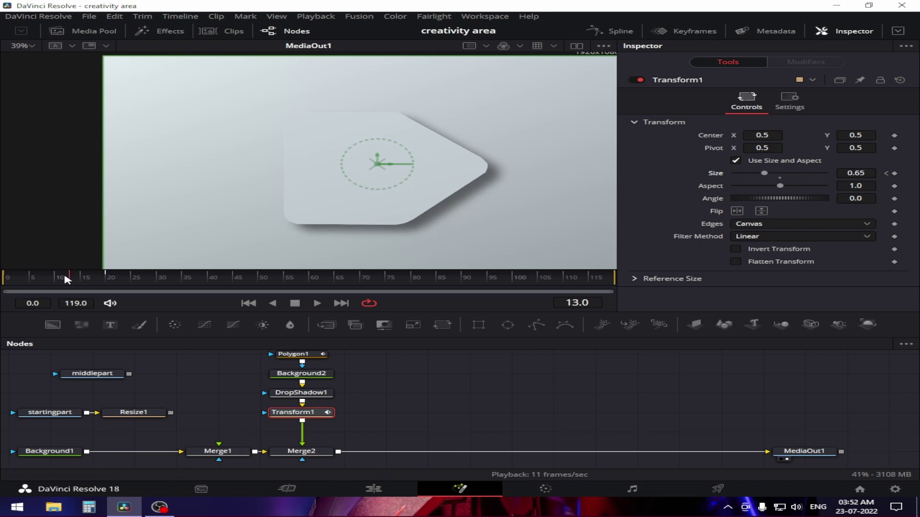
{"action": "left_click_drag", "start_coordinate": [67, 278], "coordinate": [80, 294]}
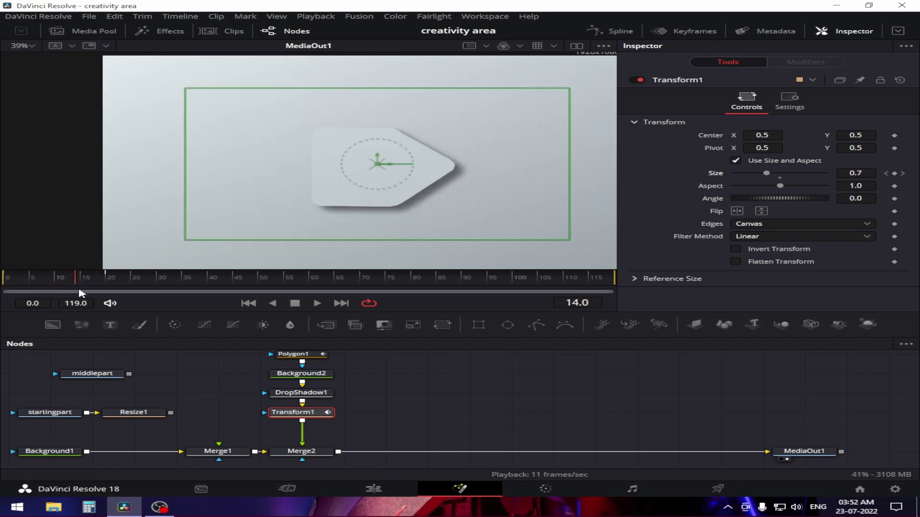
{"action": "left_click_drag", "start_coordinate": [21, 283], "coordinate": [75, 287]}
Show Transform1's Size curve in the Spline editor, fitted to view, with the Inspector and node graph hidden.
{"action": "left_click", "coordinate": [845, 31]}
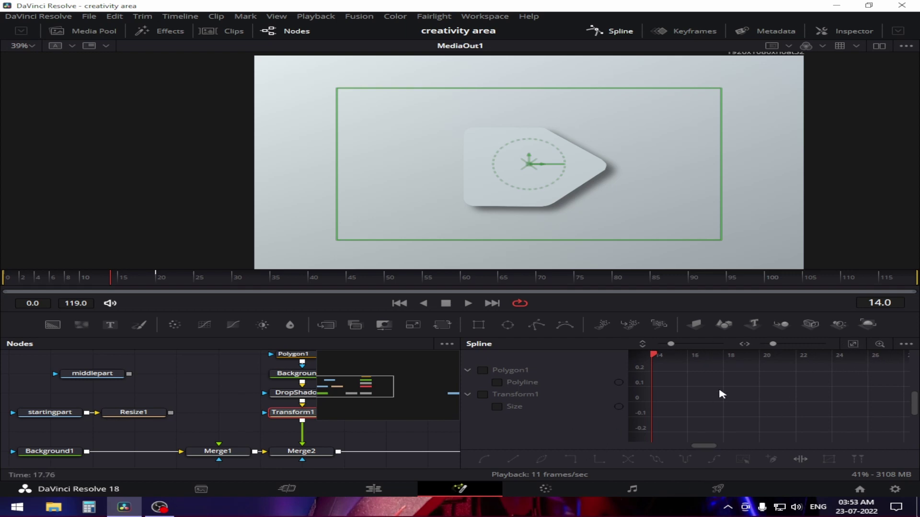
{"action": "left_click", "coordinate": [285, 31]}
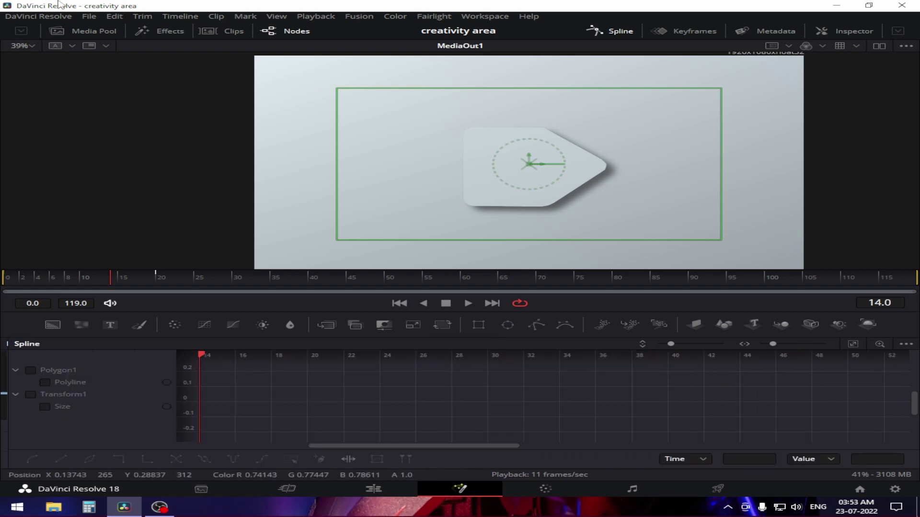
{"action": "left_click", "coordinate": [30, 395]}
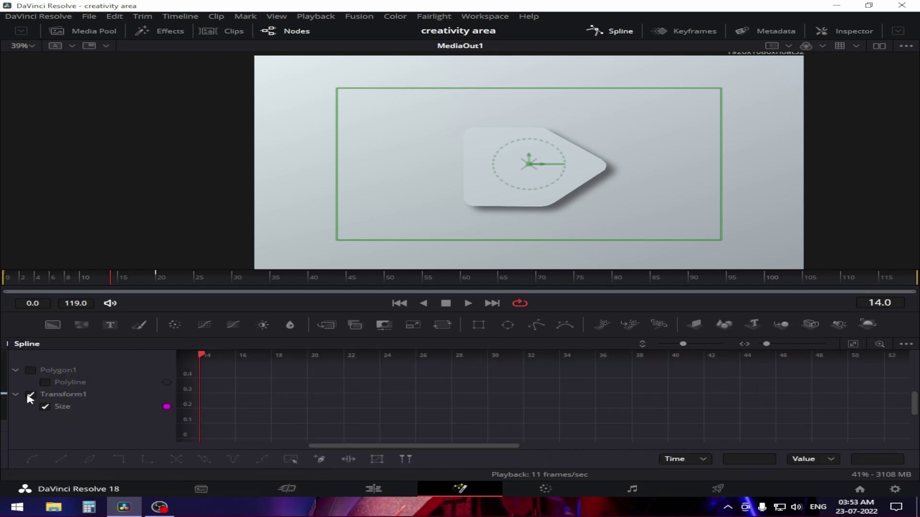
{"action": "left_click", "coordinate": [854, 345]}
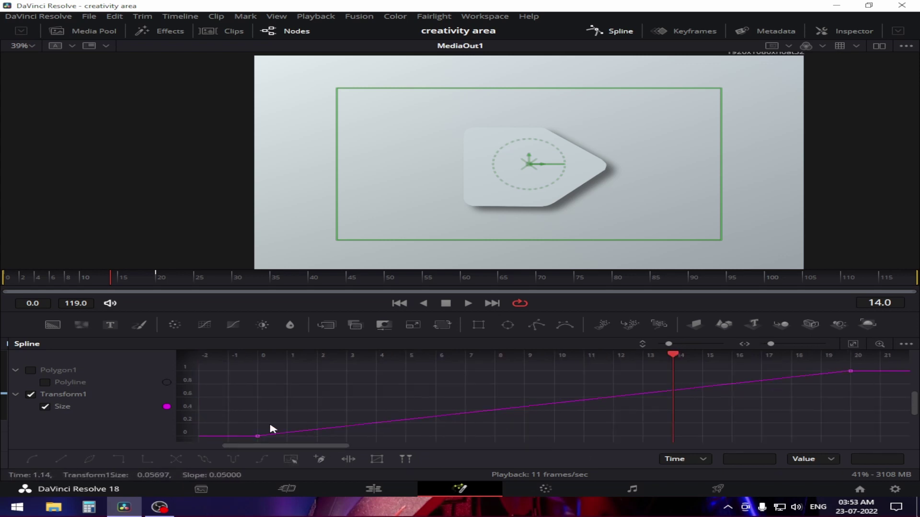
Select both keyframes on Transform1's Size curve, then smooth and flatten them.
{"action": "left_click_drag", "start_coordinate": [93, 277], "coordinate": [6, 294]}
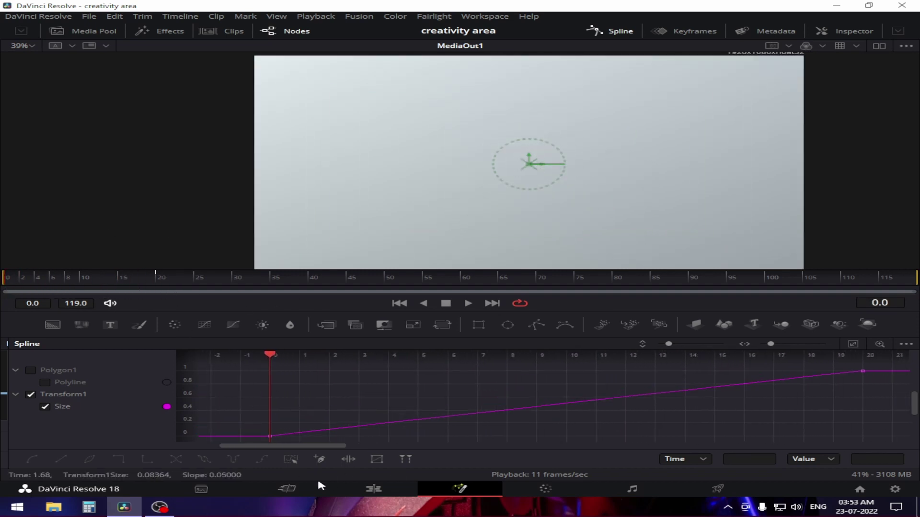
{"action": "left_click", "coordinate": [291, 459]}
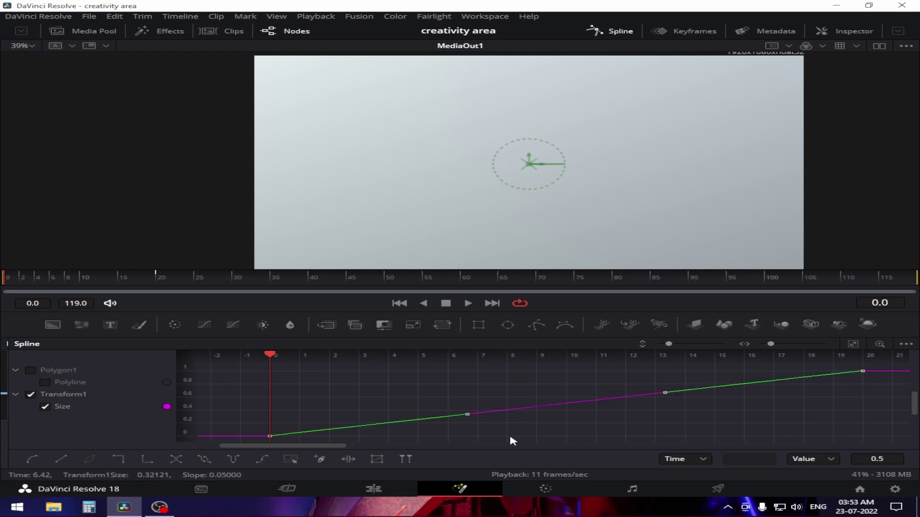
{"action": "left_click", "coordinate": [750, 421]}
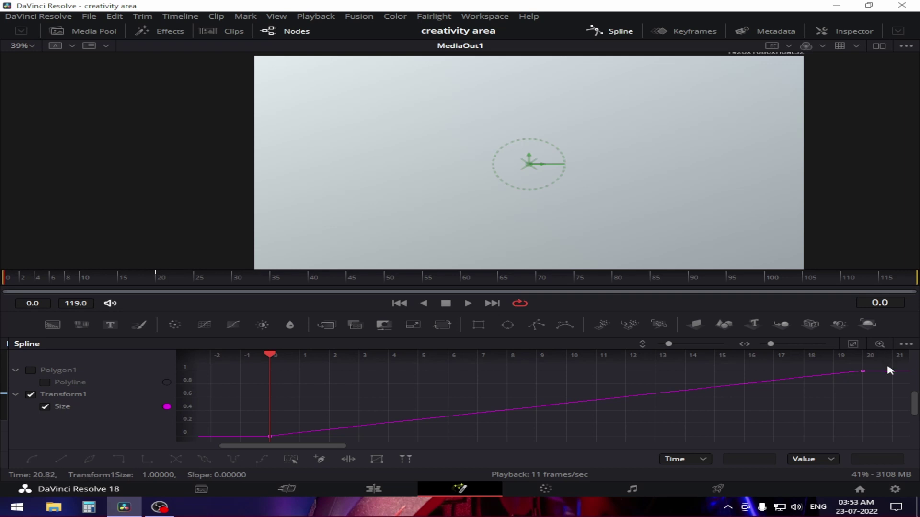
{"action": "left_click_drag", "start_coordinate": [881, 365], "coordinate": [254, 445]}
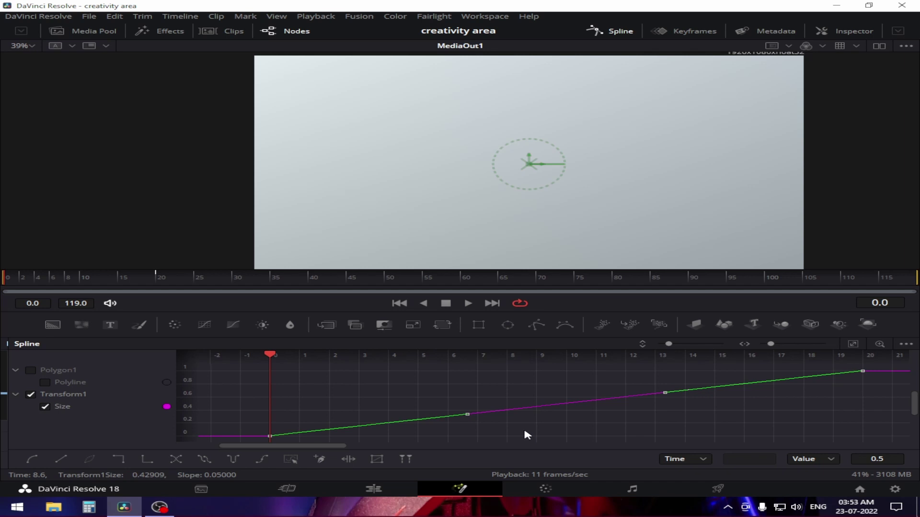
{"action": "key", "text": "s"}
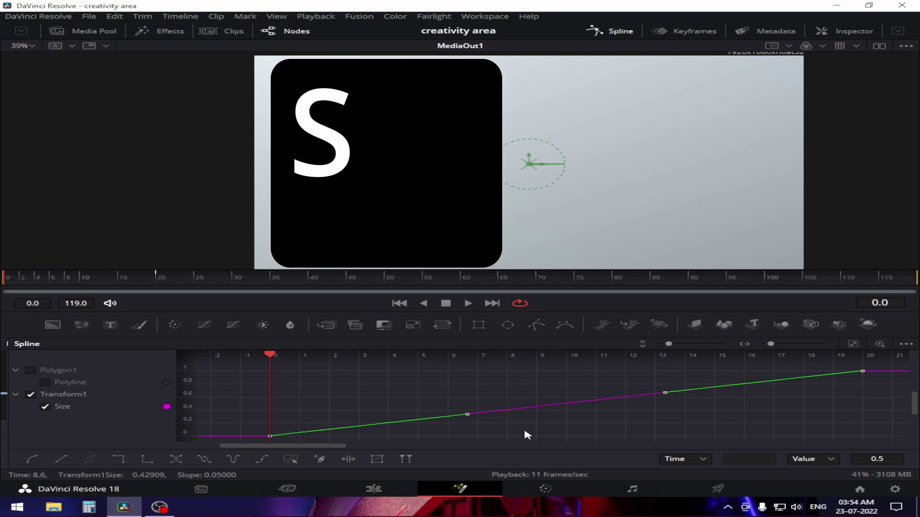
{"action": "key", "text": "f"}
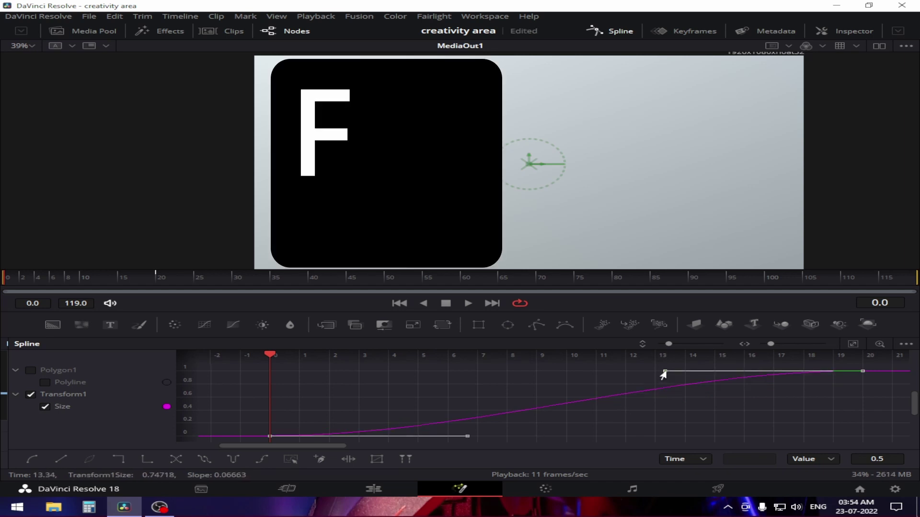
Stretch the frame 20 keyframe's handle back to about frame 0 so the arrow scales up quickly and eases out.
{"action": "left_click_drag", "start_coordinate": [661, 372], "coordinate": [577, 381]}
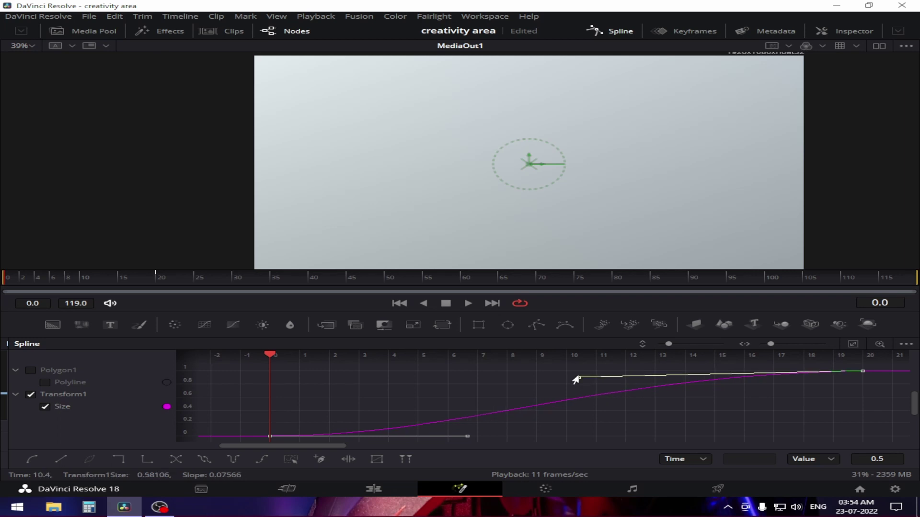
{"action": "left_click_drag", "start_coordinate": [576, 379], "coordinate": [265, 375]}
{"action": "mouse_move", "coordinate": [269, 441]}
{"action": "left_mouse_down"}
{"action": "mouse_move", "coordinate": [263, 430]}
{"action": "mouse_move", "coordinate": [264, 438]}
{"action": "left_mouse_up"}
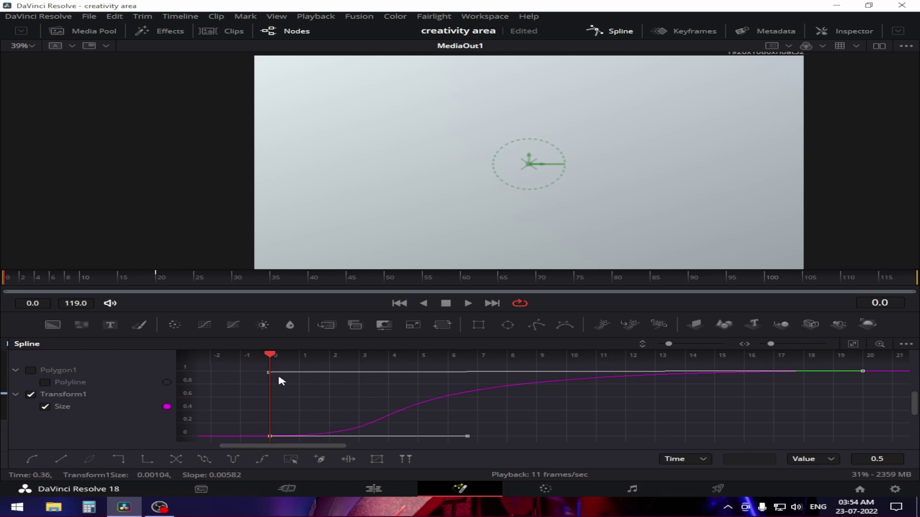
Close the Spline editor and play the eased arrow animation from frame 0.
{"action": "left_click", "coordinate": [607, 33]}
{"action": "key", "text": "space"}
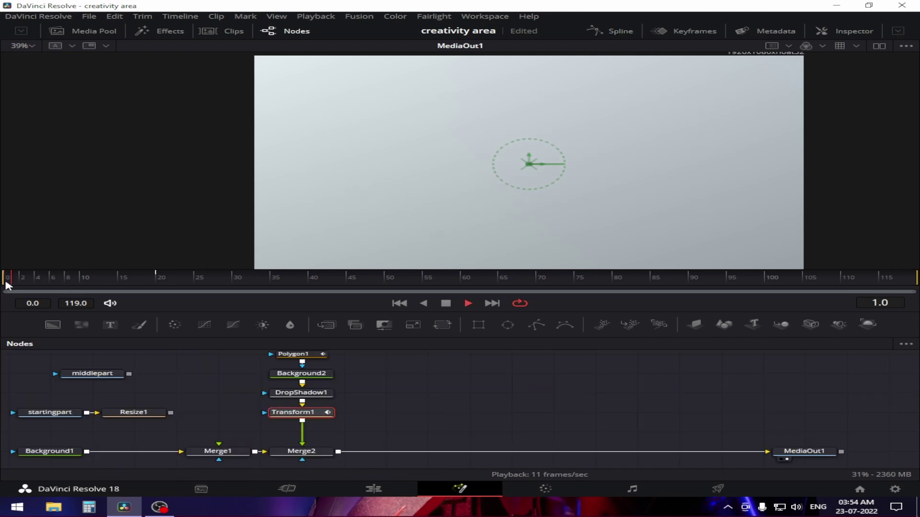
{"action": "left_click", "coordinate": [3, 284]}
{"action": "key", "text": "space"}
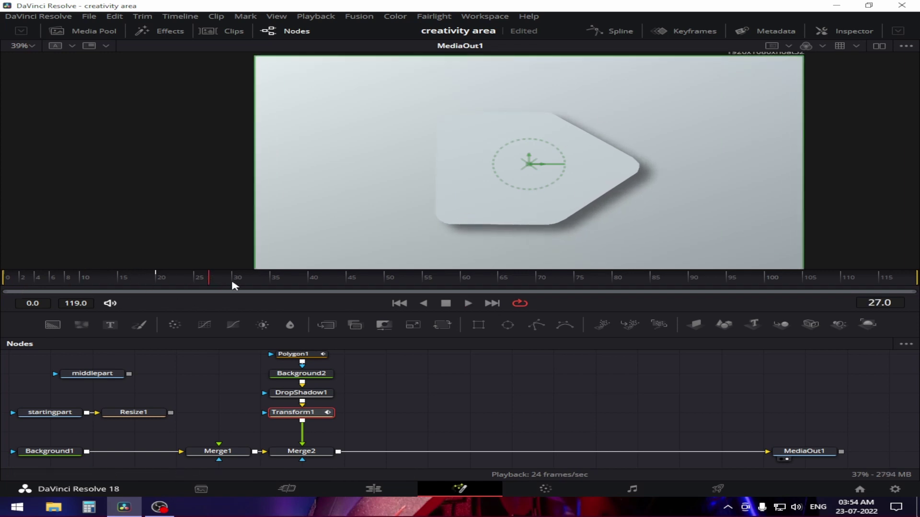
Remove the existing shape animation, Polygon1Polyline, from the arrow's Polygon1 mask.
{"action": "left_click", "coordinate": [426, 389]}
{"action": "scroll", "coordinate": [390, 370], "scroll_direction": "up", "scroll_amount": 2}
{"action": "left_click", "coordinate": [282, 402]}
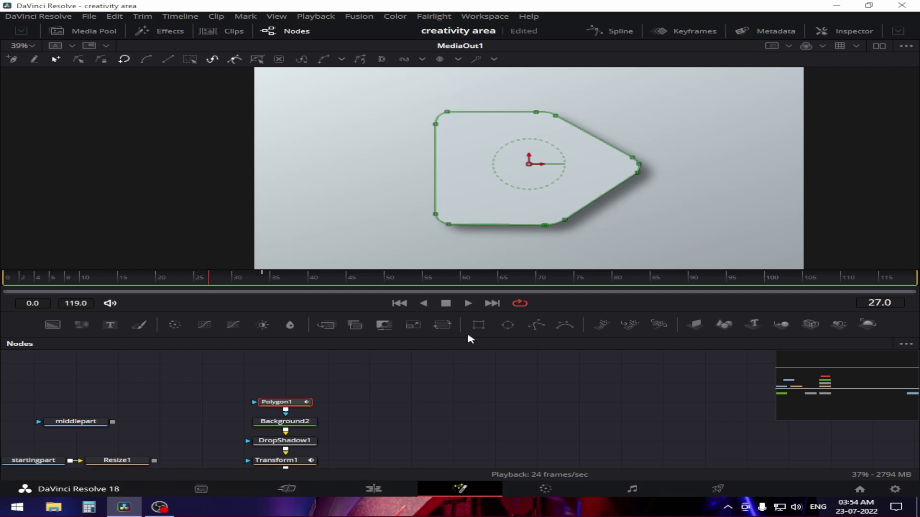
{"action": "left_click_drag", "start_coordinate": [389, 384], "coordinate": [281, 347]}
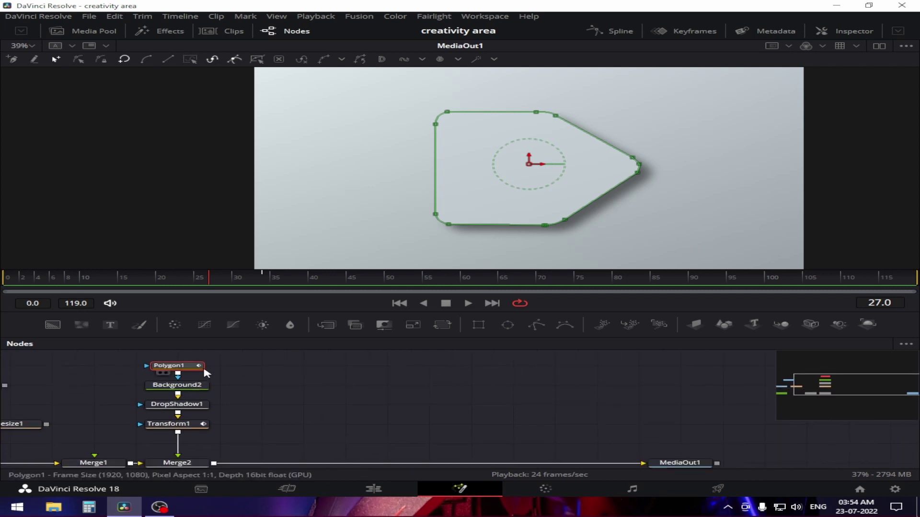
{"action": "double_click", "coordinate": [180, 367]}
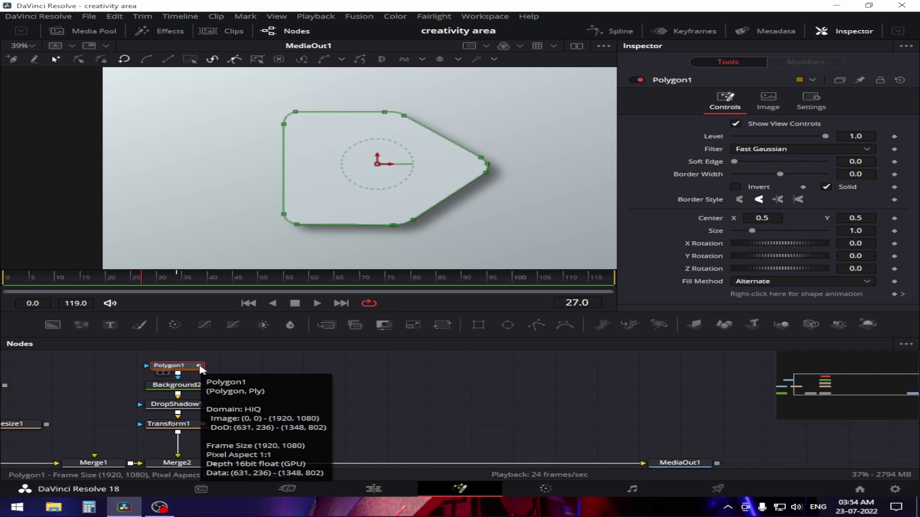
{"action": "right_click", "coordinate": [799, 296]}
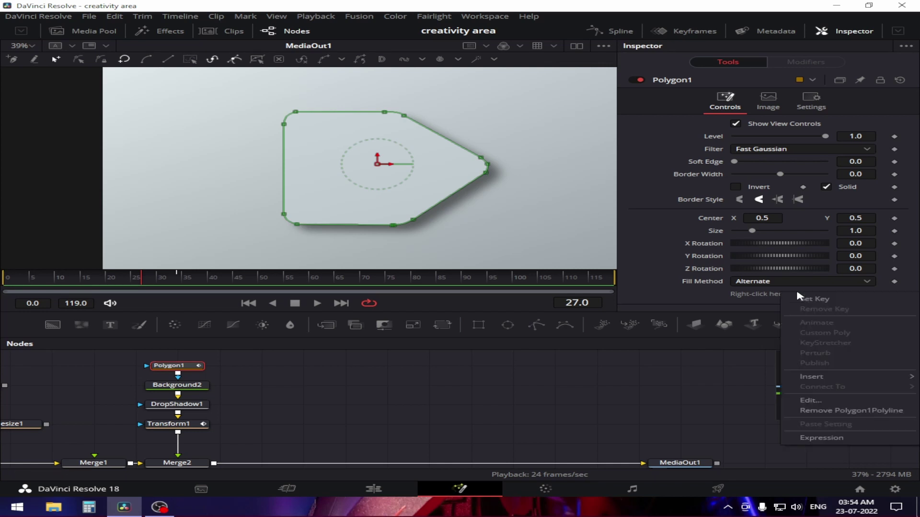
{"action": "left_click", "coordinate": [836, 412]}
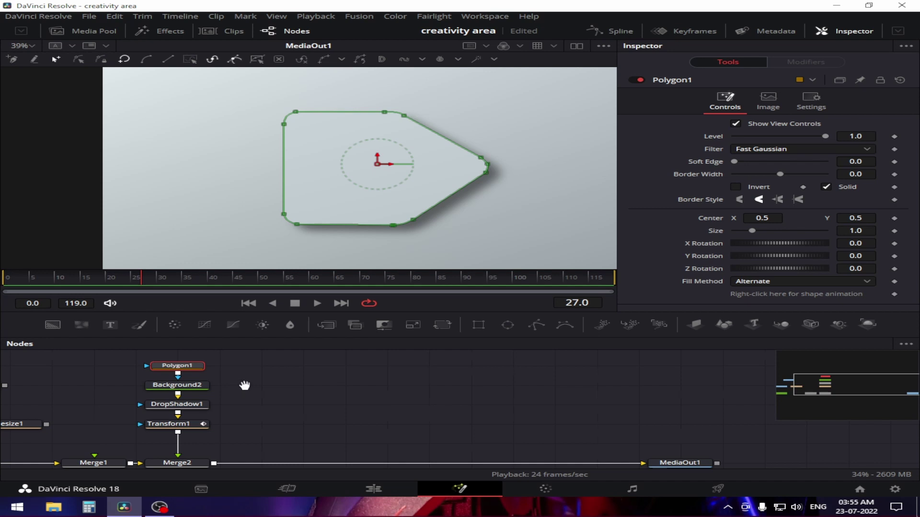
Feed the middlepart reference image through Resize1 into Merge1's foreground behind the arrow.
{"action": "left_click_drag", "start_coordinate": [244, 386], "coordinate": [476, 386]}
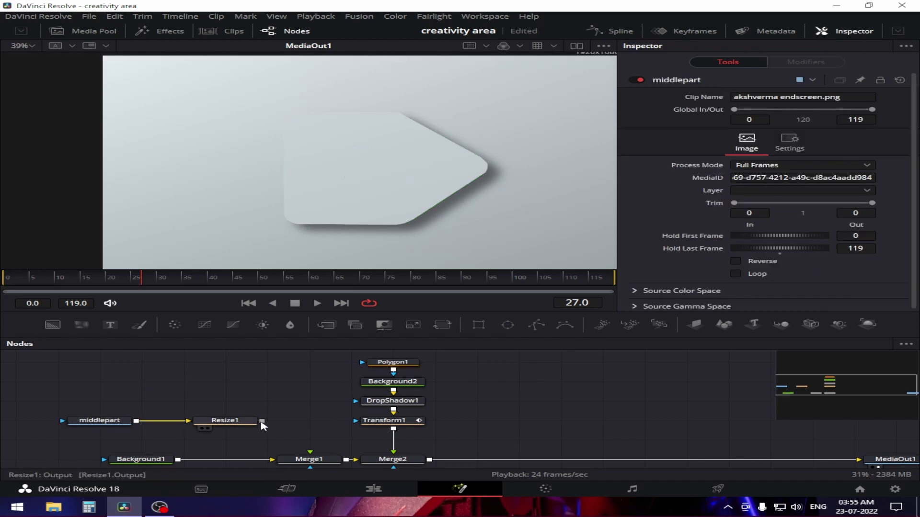
{"action": "left_click_drag", "start_coordinate": [262, 420], "coordinate": [310, 452]}
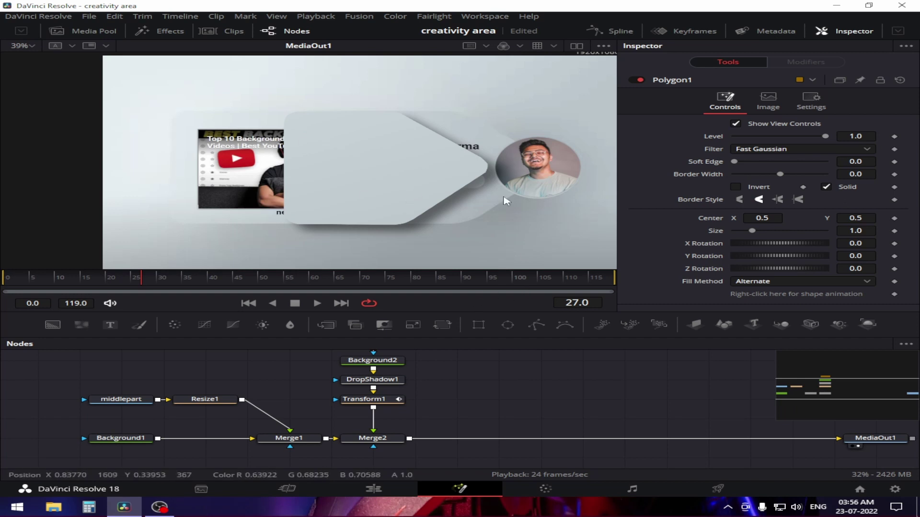
{"action": "scroll", "coordinate": [417, 417], "scroll_direction": "up", "scroll_amount": 3}
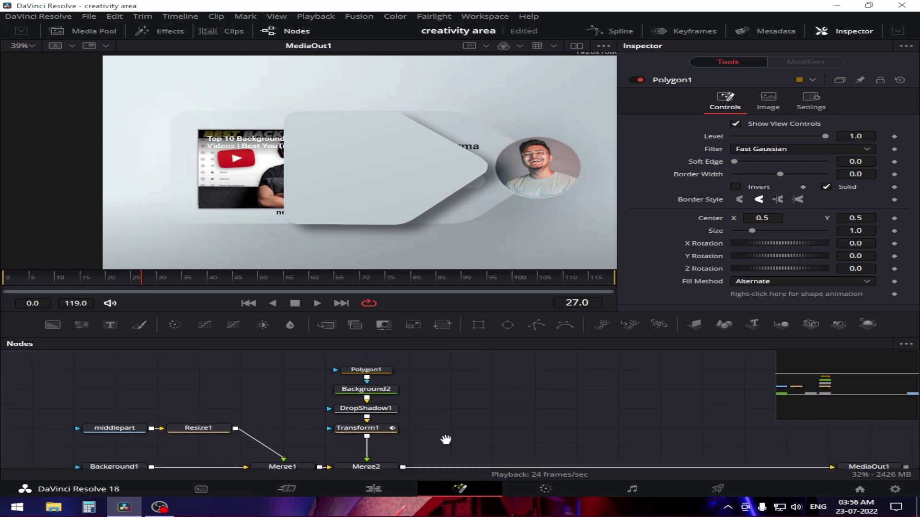
Save the project and turn on shape animation for Polygon1 with a keyframe at frame 20.
{"action": "left_click", "coordinate": [379, 412]}
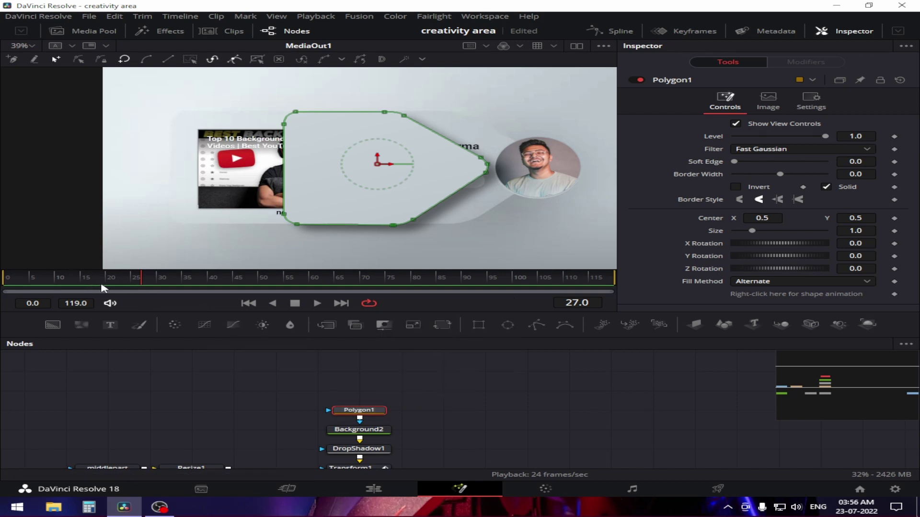
{"action": "key", "text": "ctrl+s"}
{"action": "left_click_drag", "start_coordinate": [141, 285], "coordinate": [7, 285]}
{"action": "mouse_move", "coordinate": [89, 293]}
{"action": "left_mouse_down"}
{"action": "mouse_move", "coordinate": [117, 291]}
{"action": "mouse_move", "coordinate": [105, 290]}
{"action": "left_mouse_up"}
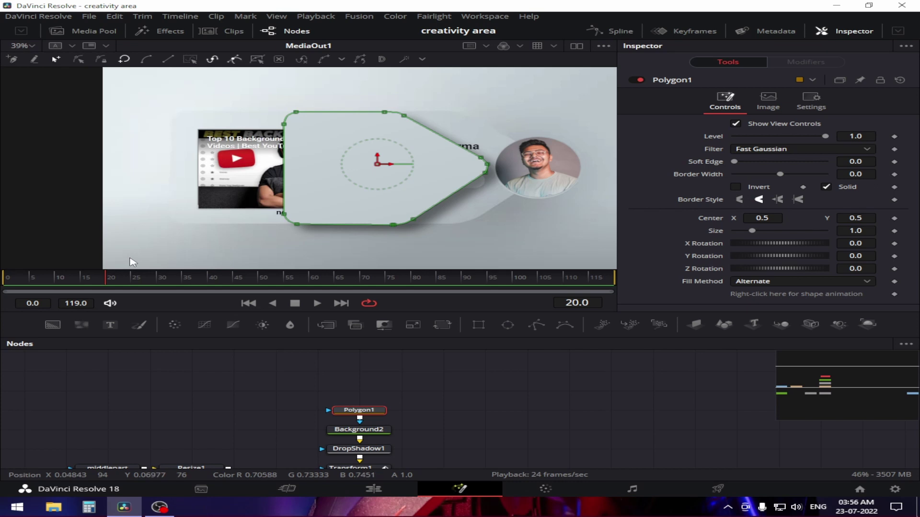
{"action": "right_click", "coordinate": [805, 299]}
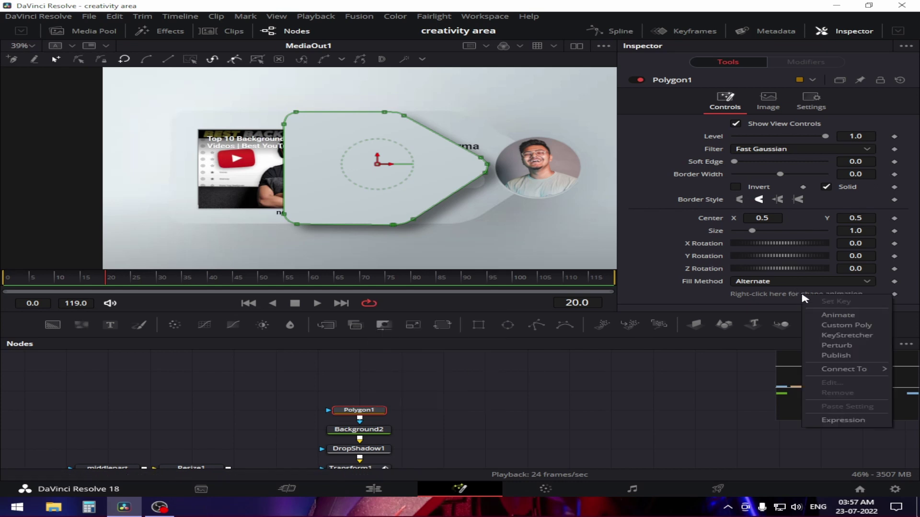
{"action": "left_click", "coordinate": [826, 315]}
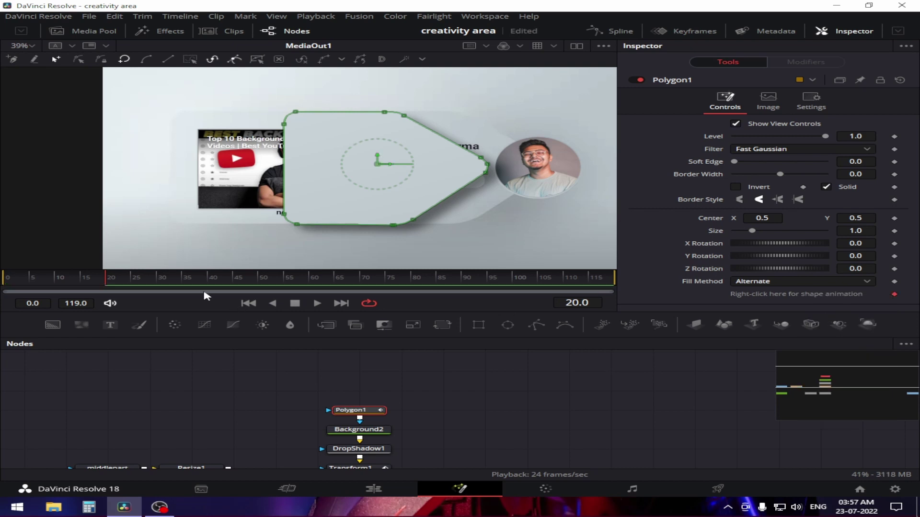
At frame 50, move the arrow polygon's left-end points outward to align with the left end of the reference card.
{"action": "mouse_move", "coordinate": [115, 286]}
{"action": "left_mouse_down"}
{"action": "mouse_move", "coordinate": [56, 287]}
{"action": "mouse_move", "coordinate": [106, 288]}
{"action": "left_mouse_up"}
{"action": "left_click_drag", "start_coordinate": [119, 286], "coordinate": [208, 291]}
{"action": "left_click_drag", "start_coordinate": [234, 284], "coordinate": [259, 288]}
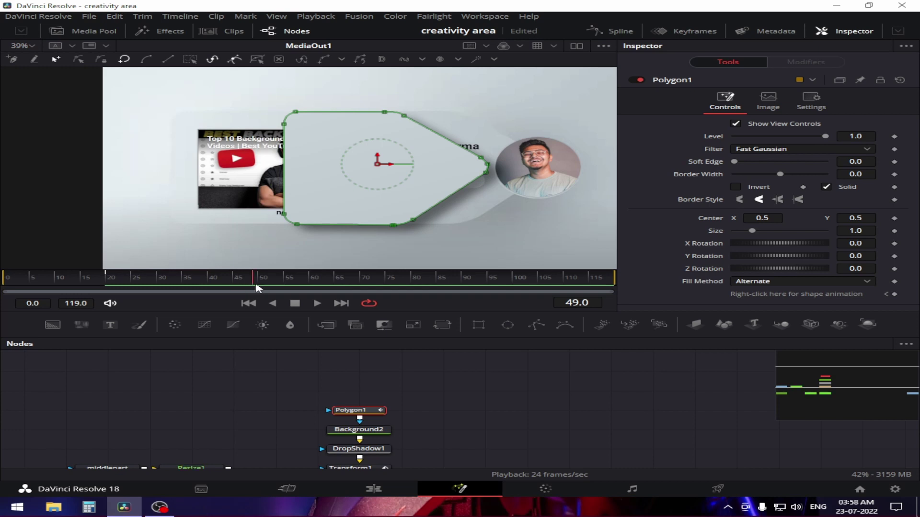
{"action": "left_click_drag", "start_coordinate": [254, 92], "coordinate": [318, 237]}
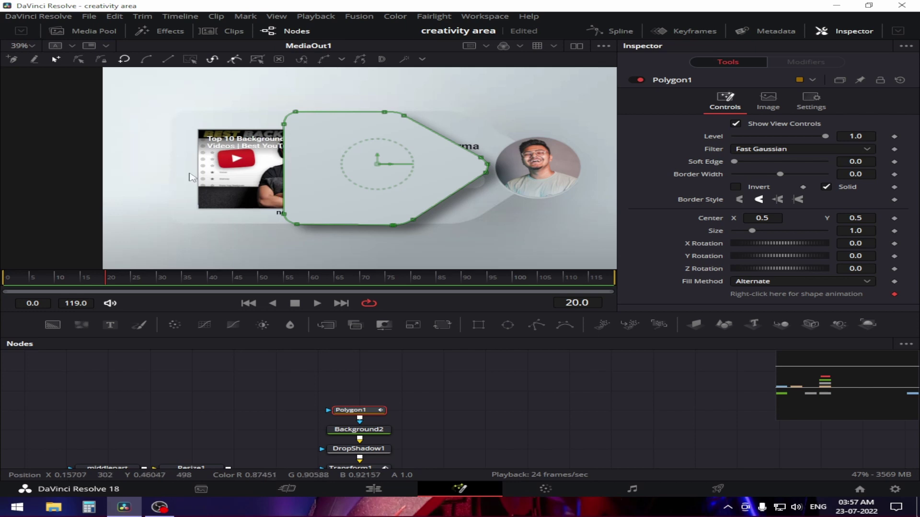
{"action": "left_click_drag", "start_coordinate": [261, 91], "coordinate": [324, 243]}
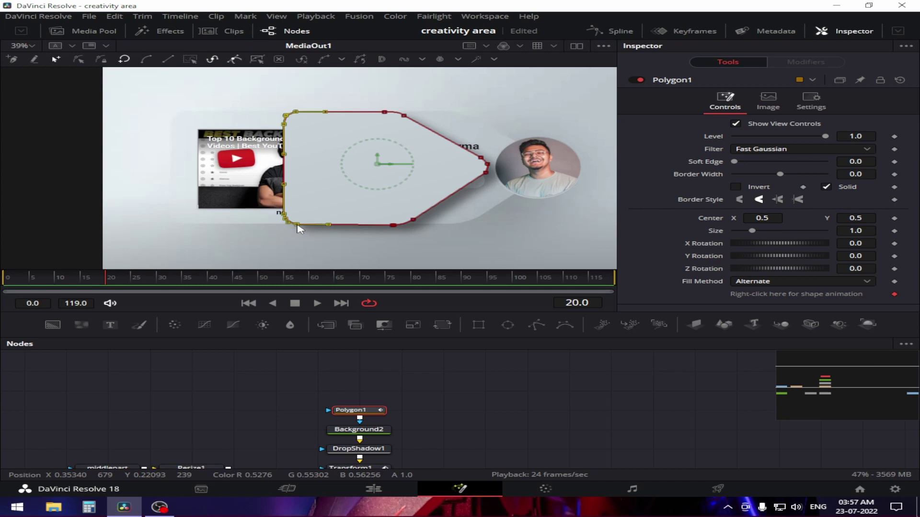
{"action": "left_click_drag", "start_coordinate": [297, 229], "coordinate": [201, 227]}
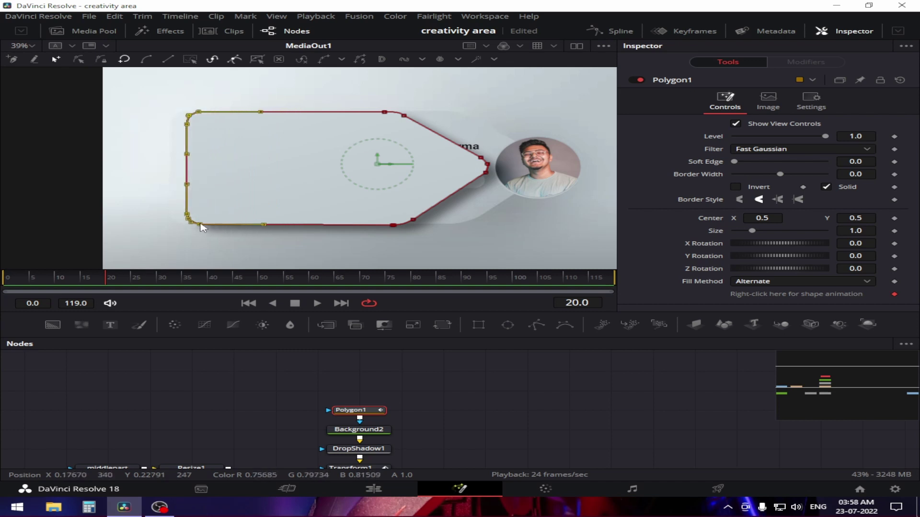
{"action": "left_click_drag", "start_coordinate": [200, 224], "coordinate": [195, 223]}
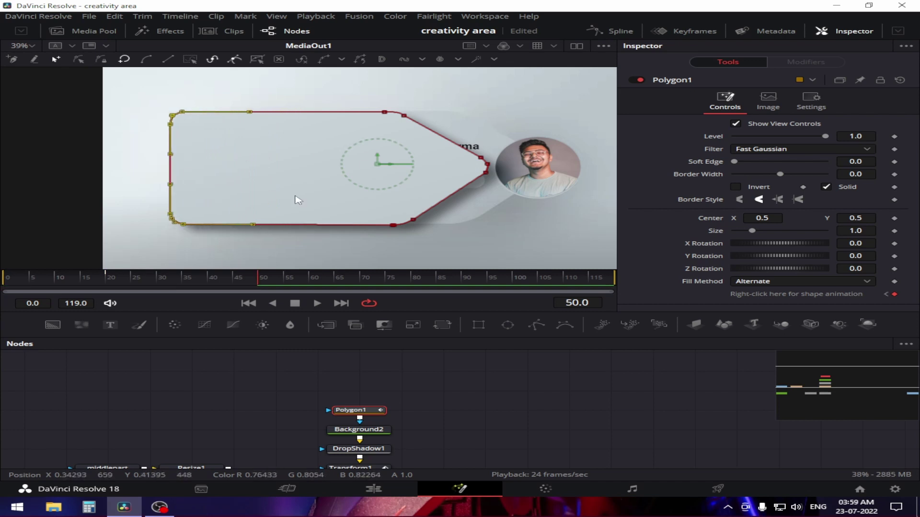
At frame 50, move the polygon's arrowhead points outward to match the right end of the reference card.
{"action": "left_click", "coordinate": [434, 111]}
{"action": "left_click_drag", "start_coordinate": [354, 93], "coordinate": [505, 239]}
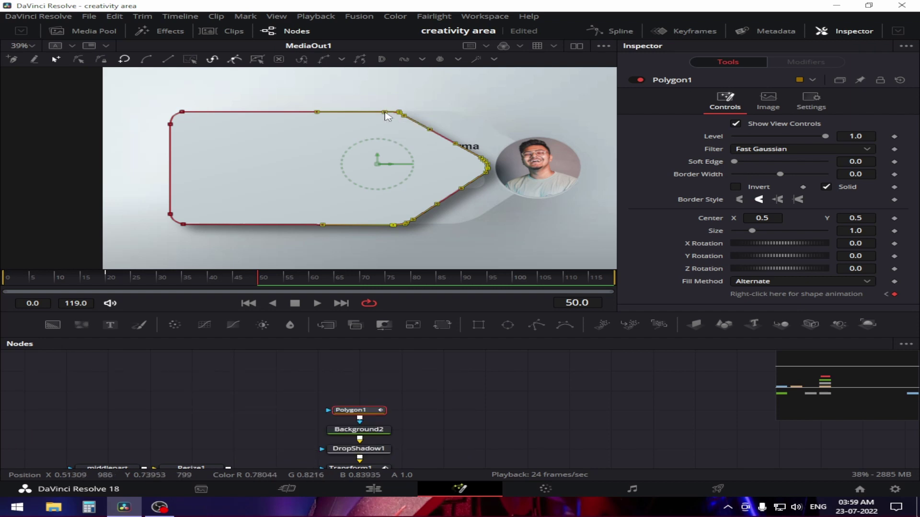
{"action": "left_click_drag", "start_coordinate": [388, 116], "coordinate": [451, 117]}
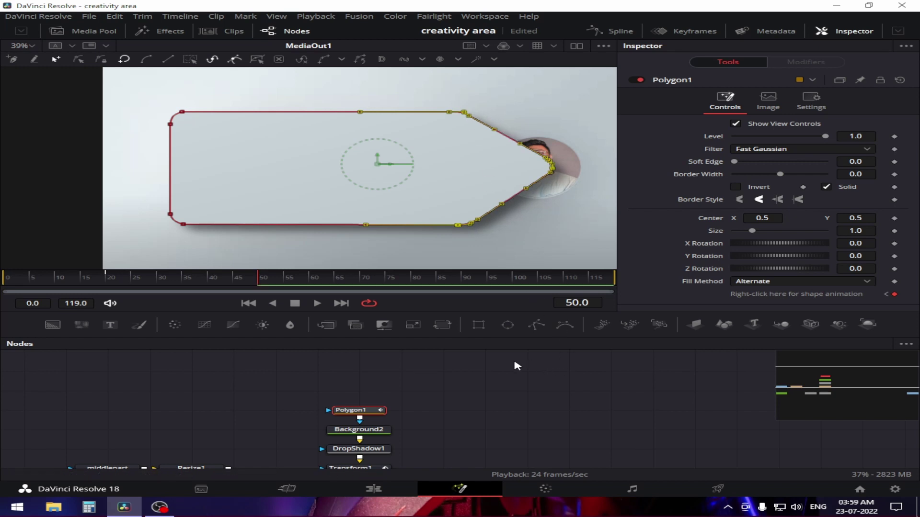
{"action": "key", "text": "ctrl+k"}
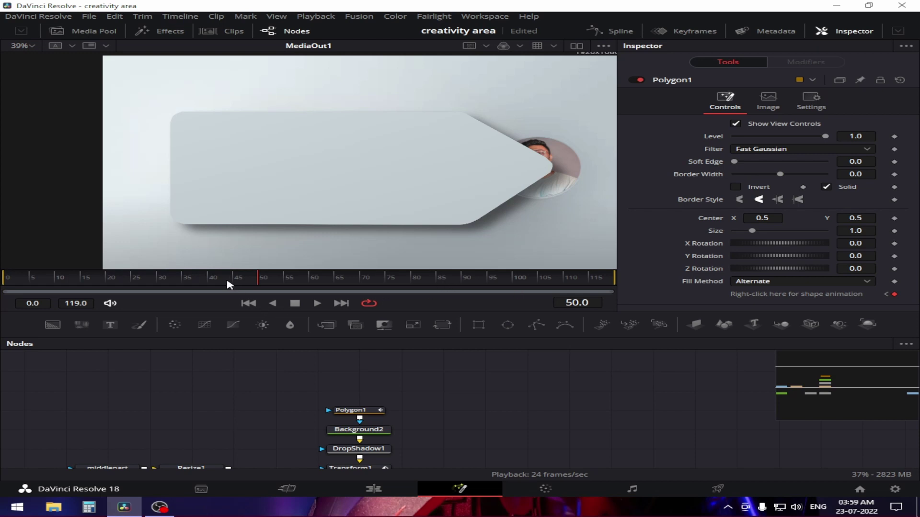
Play the animation from about frame 3 to check the arrow's scale-up and stretch.
{"action": "left_click_drag", "start_coordinate": [227, 283], "coordinate": [22, 297]}
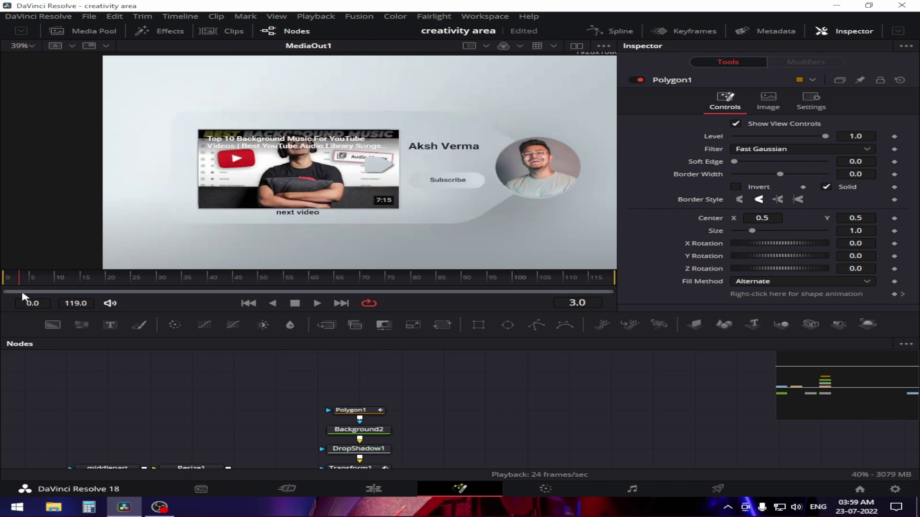
{"action": "key", "text": "space"}
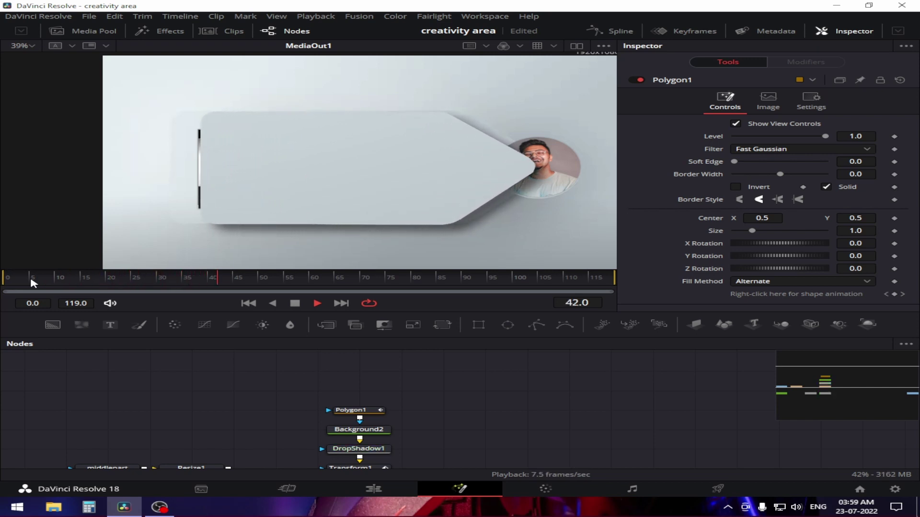
{"action": "key", "text": "space"}
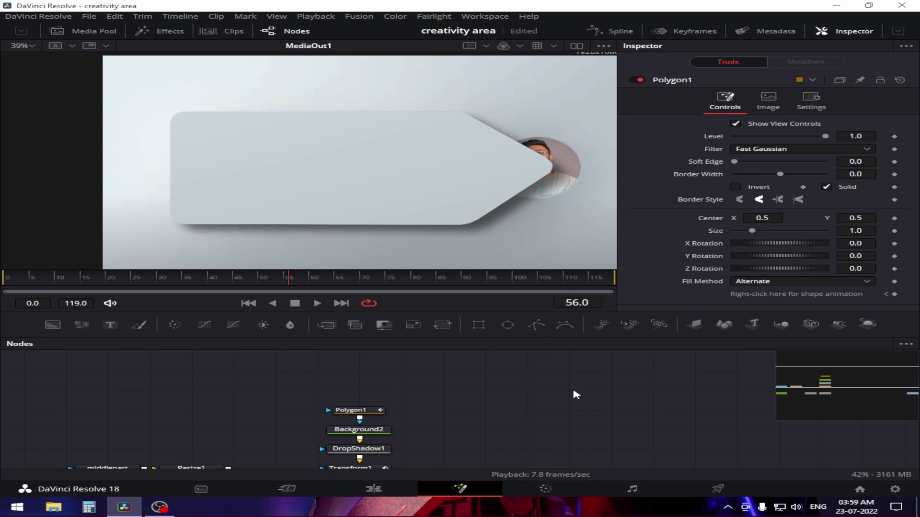
Disconnect Resize1 from Merge1 to view the stretched arrow without the reference, and reconnect it to Merge1's foreground.
{"action": "left_click_drag", "start_coordinate": [573, 394], "coordinate": [369, 294]}
{"action": "left_click_drag", "start_coordinate": [316, 390], "coordinate": [287, 399]}
{"action": "left_click_drag", "start_coordinate": [330, 372], "coordinate": [221, 407]}
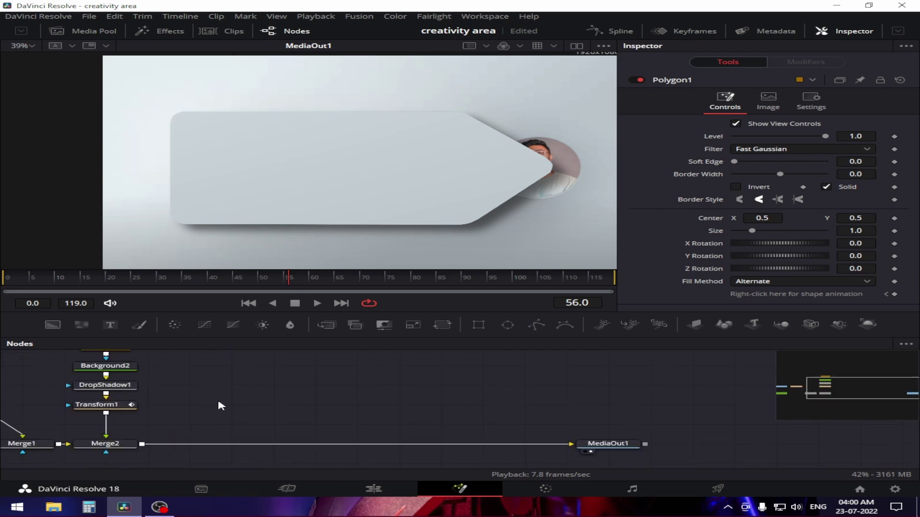
{"action": "left_click_drag", "start_coordinate": [172, 383], "coordinate": [488, 390]}
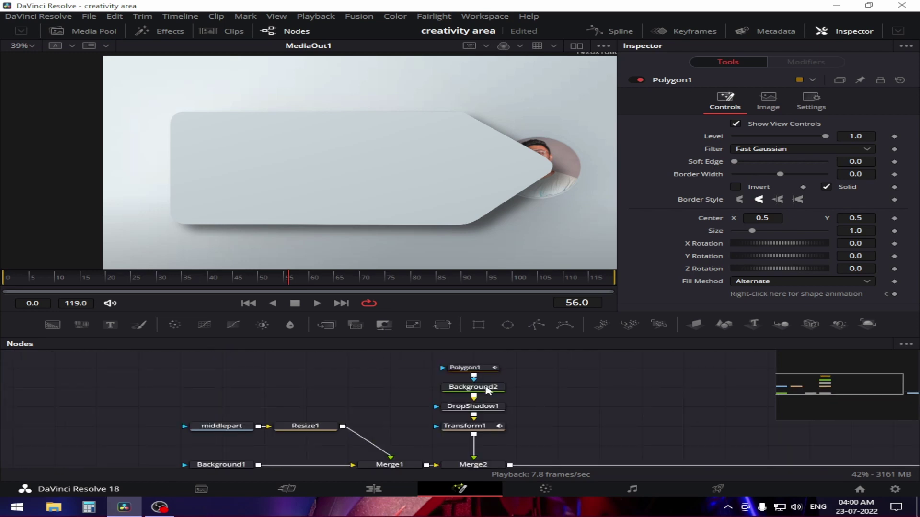
{"action": "left_click", "coordinate": [383, 452]}
{"action": "left_click_drag", "start_coordinate": [395, 383], "coordinate": [258, 339]}
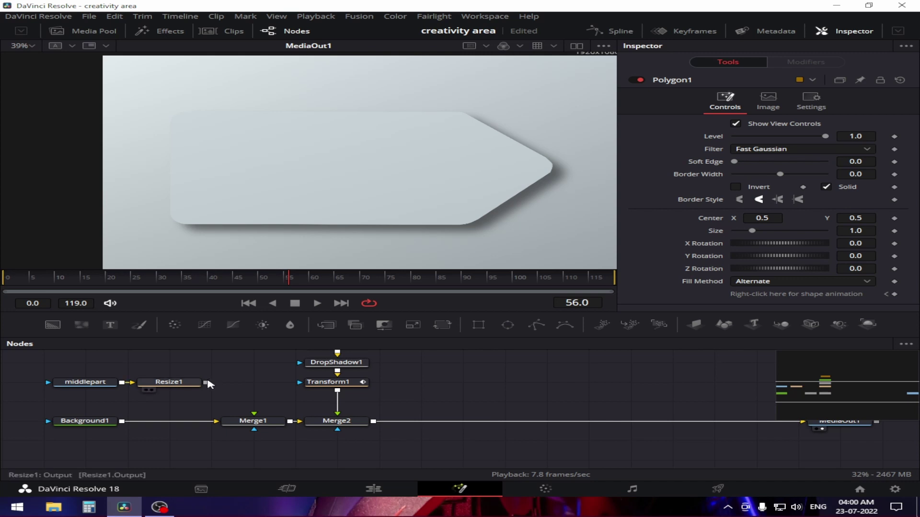
{"action": "left_click_drag", "start_coordinate": [206, 382], "coordinate": [254, 413]}
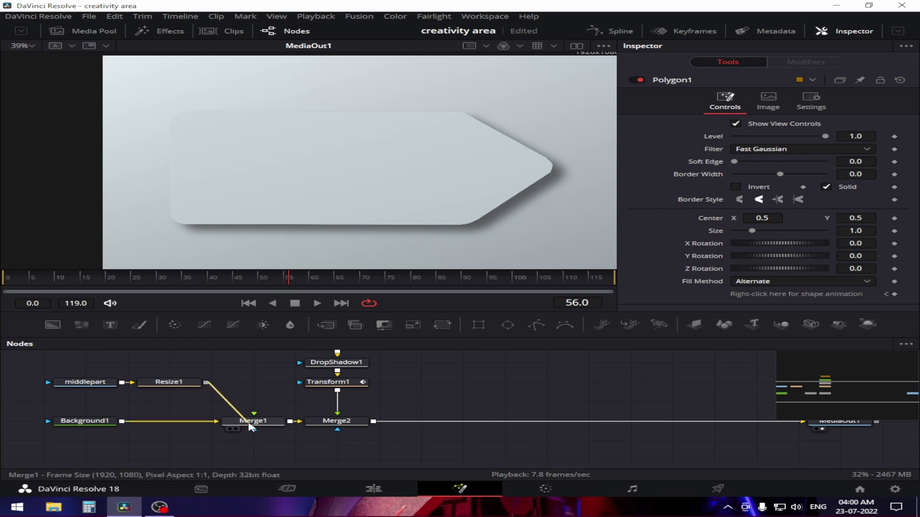
Lower Merge2's Blend to 0.291 so the arrow is semi-transparent over the reference.
{"action": "left_click_drag", "start_coordinate": [406, 372], "coordinate": [368, 408]}
{"action": "left_click", "coordinate": [303, 445]}
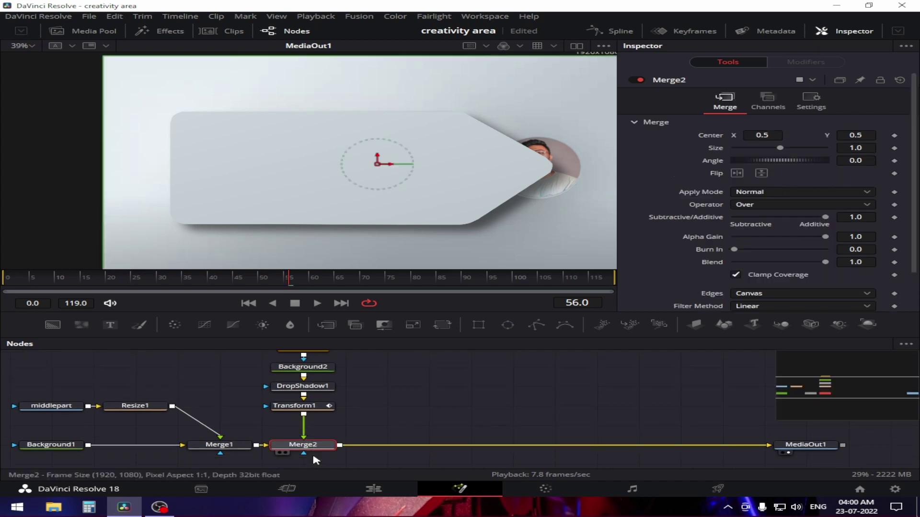
{"action": "left_click_drag", "start_coordinate": [823, 262], "coordinate": [764, 264]}
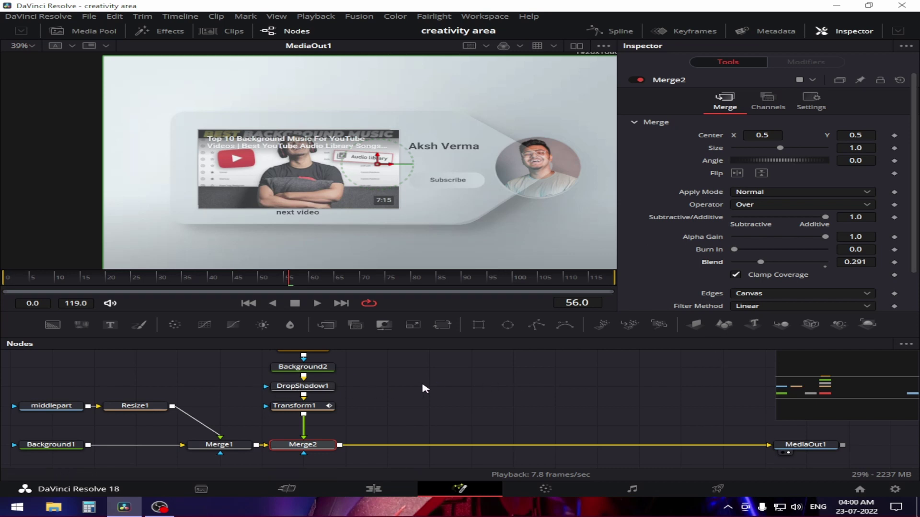
Insert a Merge node between Merge2 and MediaOut1 and connect a new Background node to its foreground.
{"action": "left_click_drag", "start_coordinate": [425, 386], "coordinate": [314, 376]}
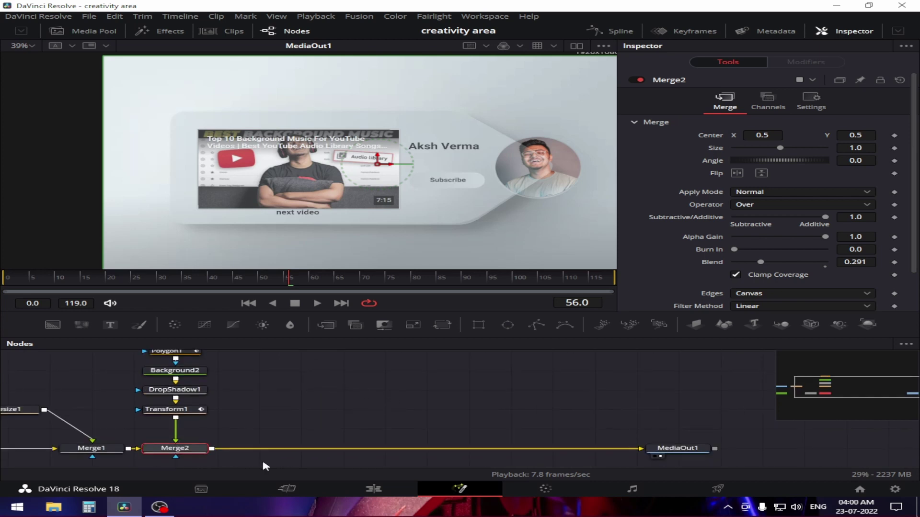
{"action": "left_click", "coordinate": [326, 325]}
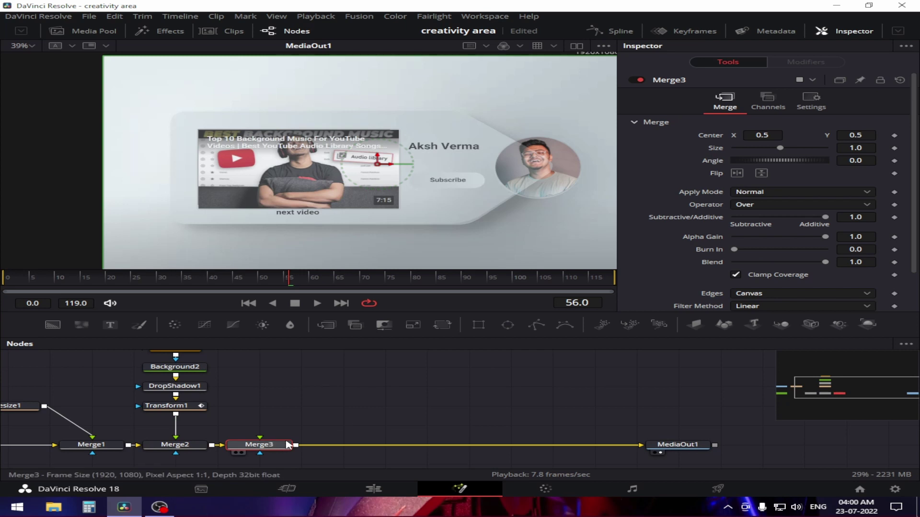
{"action": "left_click_drag", "start_coordinate": [295, 443], "coordinate": [337, 443]}
{"action": "left_click", "coordinate": [309, 377]}
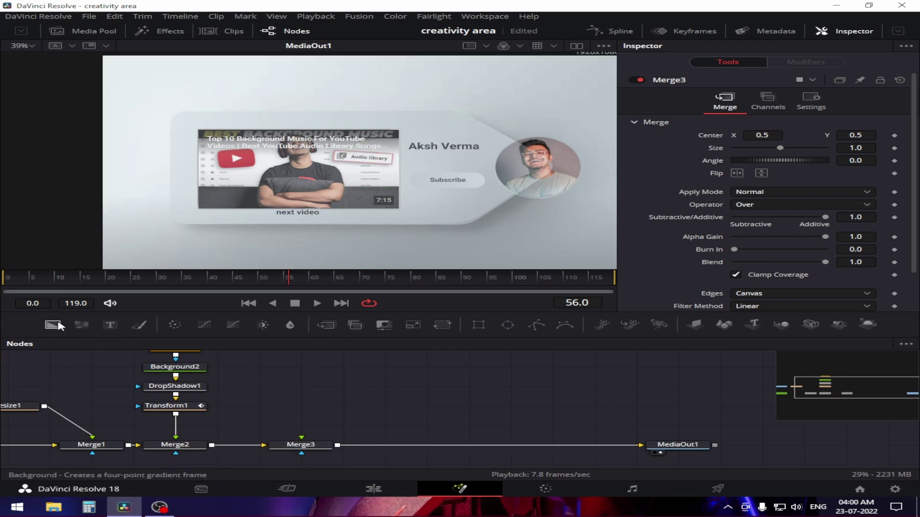
{"action": "left_click_drag", "start_coordinate": [52, 324], "coordinate": [301, 438]}
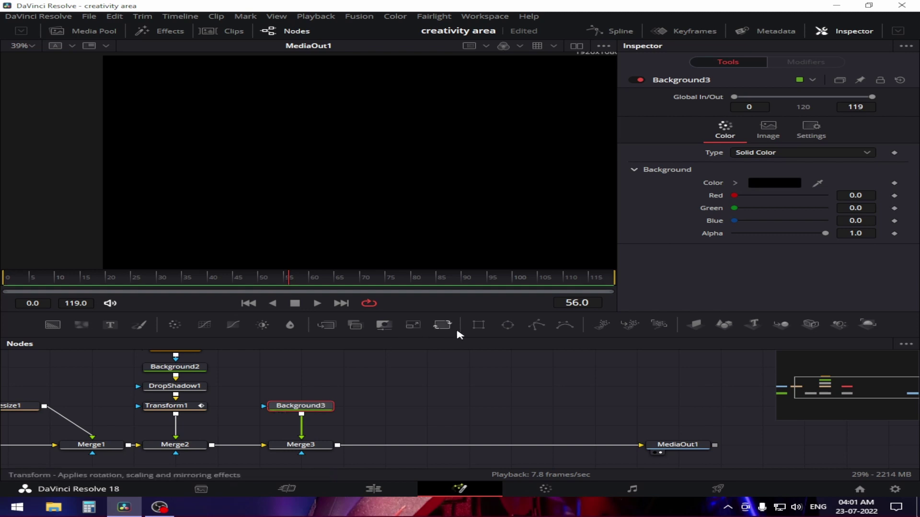
{"action": "left_click", "coordinate": [540, 325]}
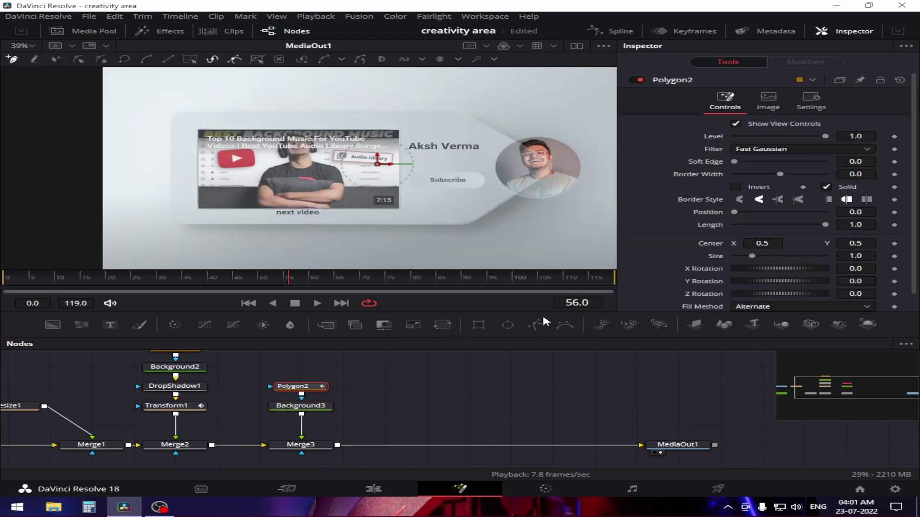
{"action": "left_click", "coordinate": [311, 387]}
{"action": "left_click", "coordinate": [312, 387]}
{"action": "key", "text": "Delete"}
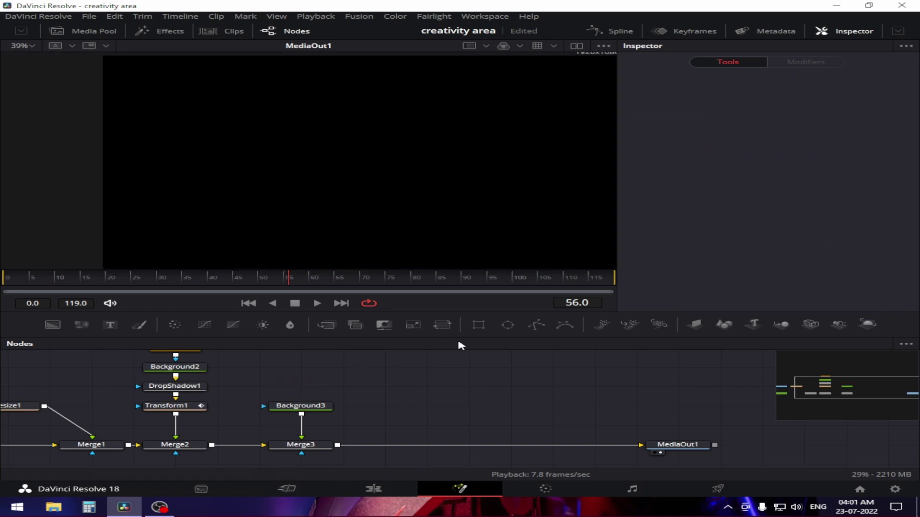
Mask Background3 with an Ellipse about 0.175 wide and high, and move it over the reference's profile picture.
{"action": "left_click", "coordinate": [301, 407]}
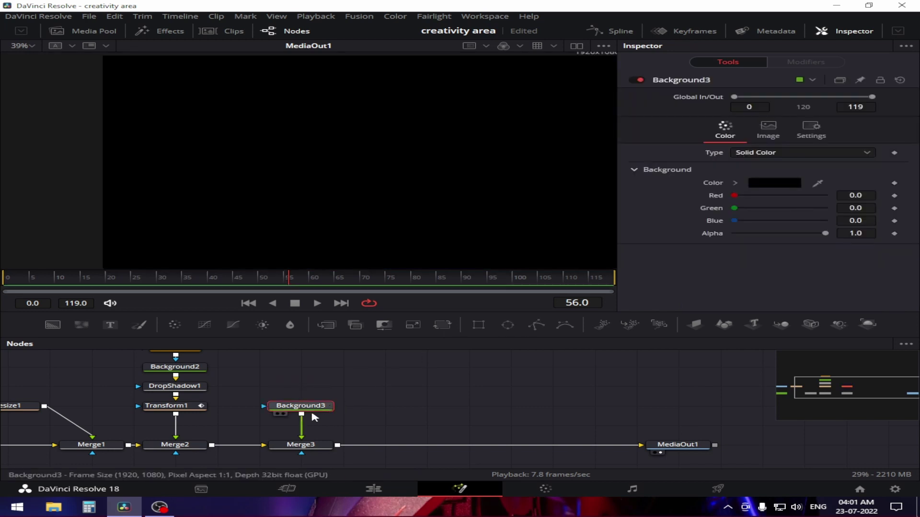
{"action": "left_click", "coordinate": [506, 326]}
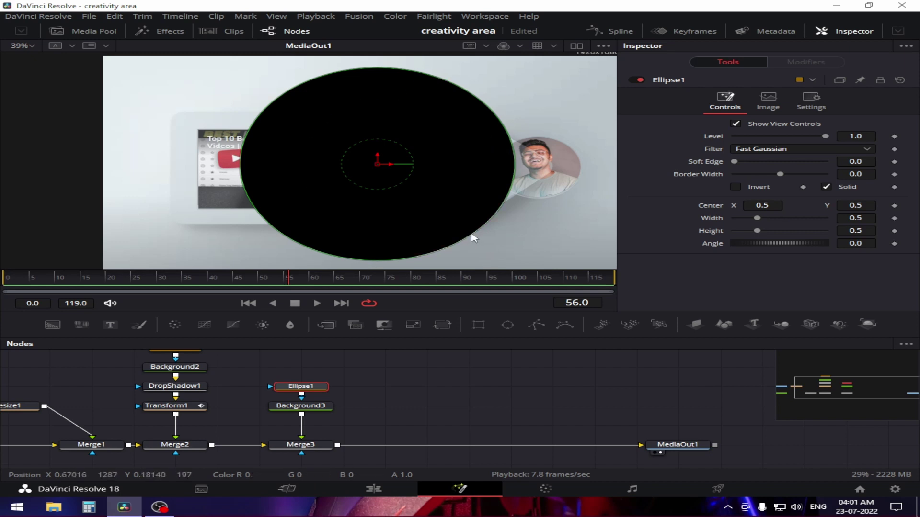
{"action": "left_click_drag", "start_coordinate": [473, 238], "coordinate": [434, 194]}
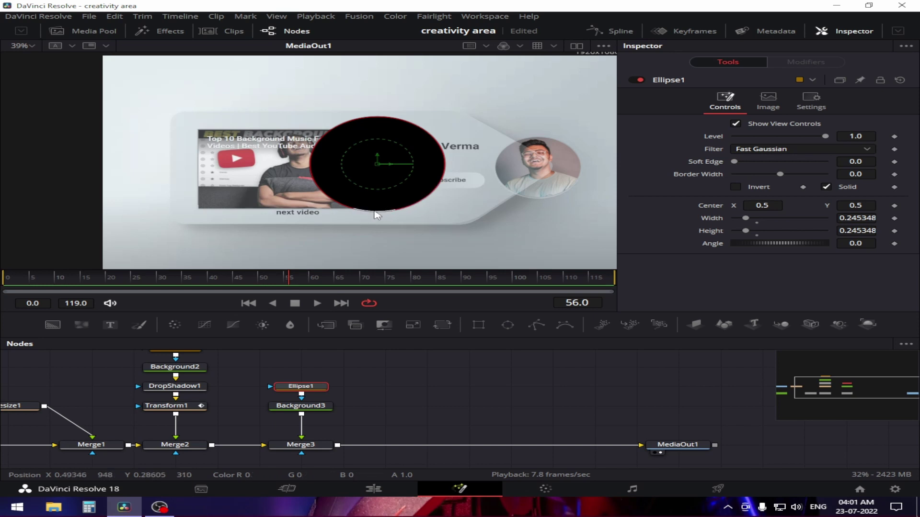
{"action": "left_click_drag", "start_coordinate": [376, 212], "coordinate": [378, 198]}
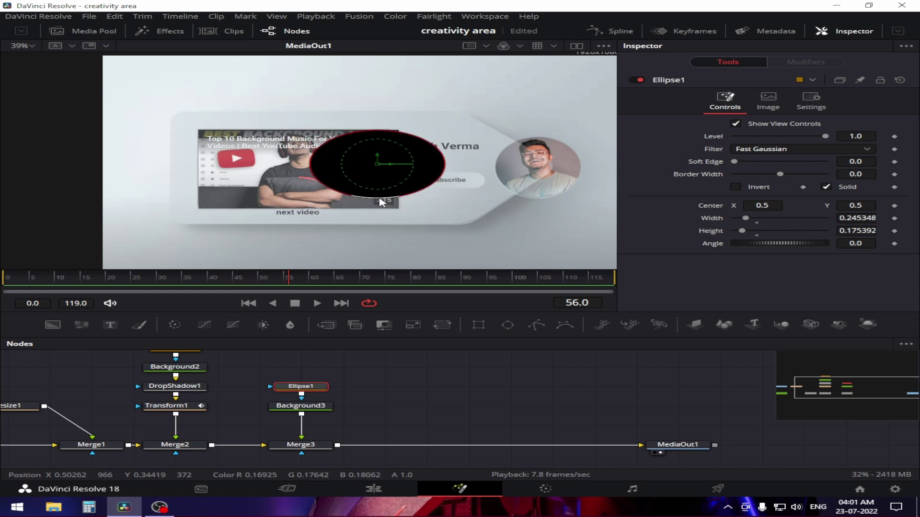
{"action": "key", "text": "ctrl+z"}
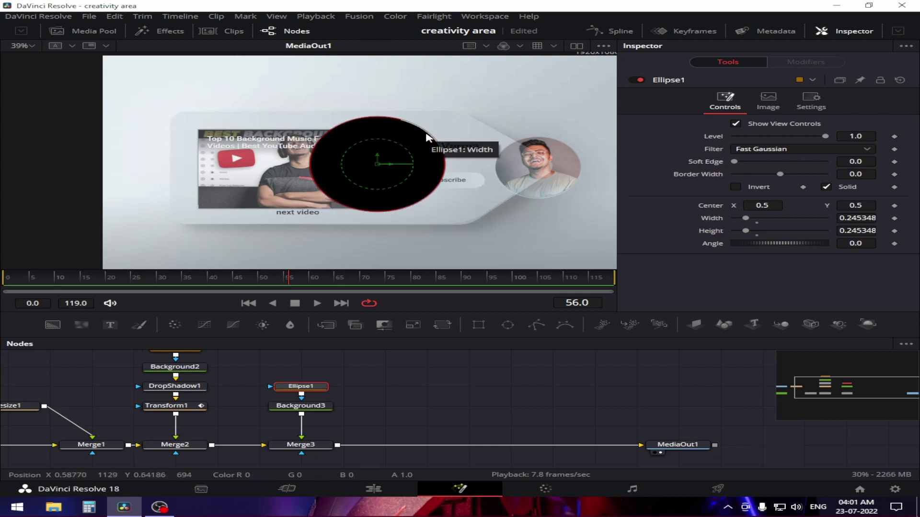
{"action": "left_click_drag", "start_coordinate": [431, 200], "coordinate": [405, 194]}
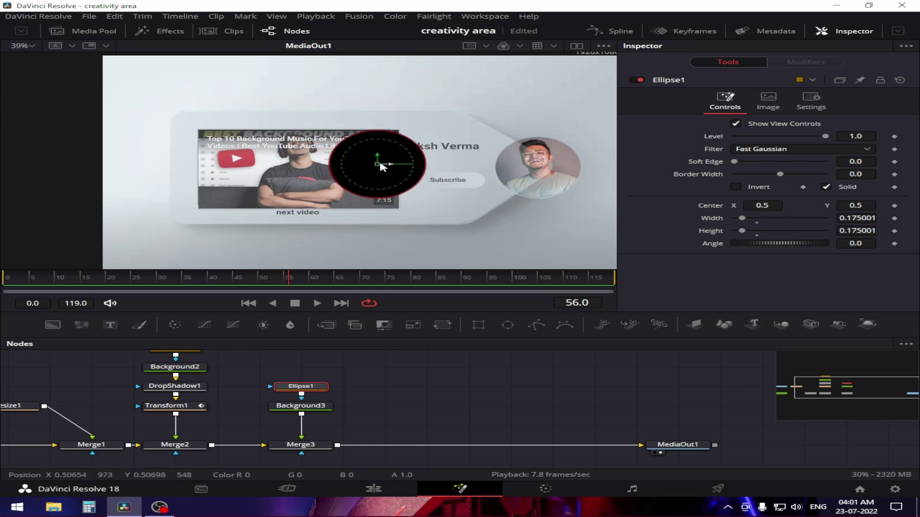
{"action": "left_click_drag", "start_coordinate": [381, 166], "coordinate": [548, 168]}
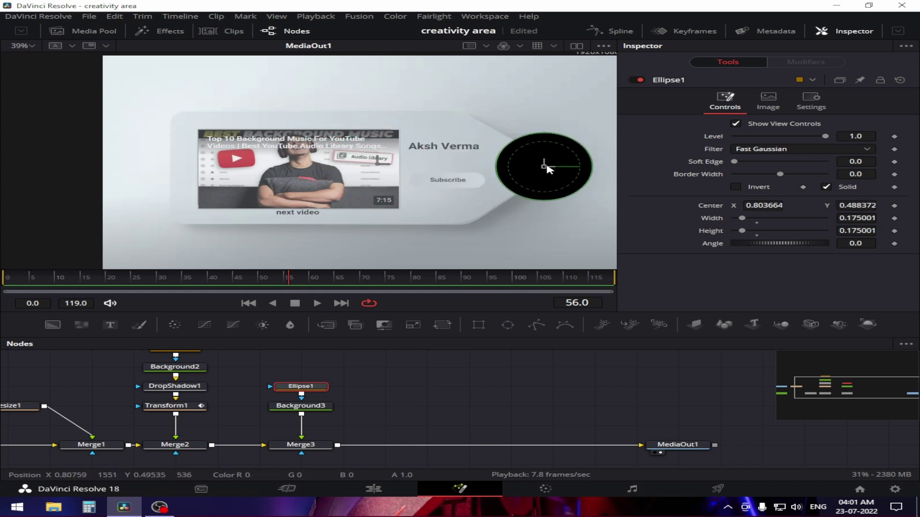
Lower Merge3's Blend to 0.646 so the profile picture shows through the black circle.
{"action": "left_click", "coordinate": [321, 448]}
{"action": "left_click_drag", "start_coordinate": [824, 263], "coordinate": [798, 264]}
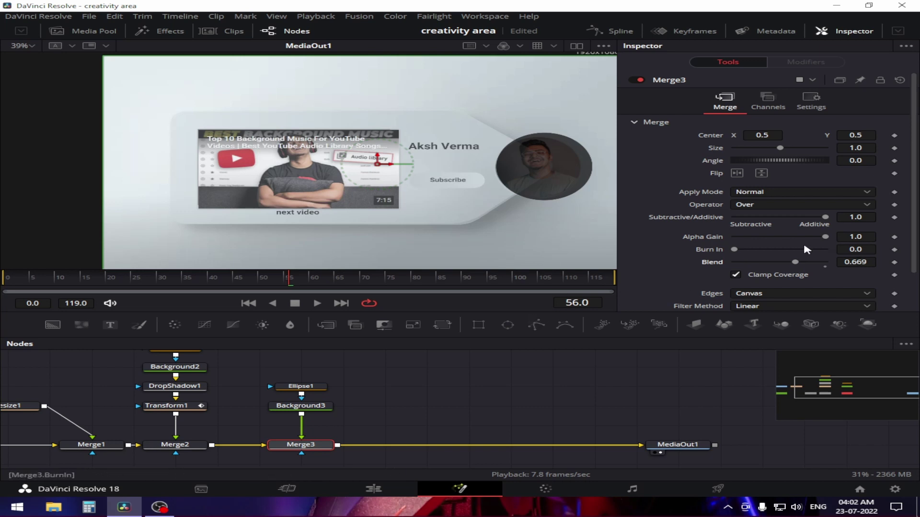
{"action": "mouse_move", "coordinate": [795, 263]}
{"action": "left_mouse_down"}
{"action": "mouse_move", "coordinate": [785, 262]}
{"action": "mouse_move", "coordinate": [793, 262]}
{"action": "left_mouse_up"}
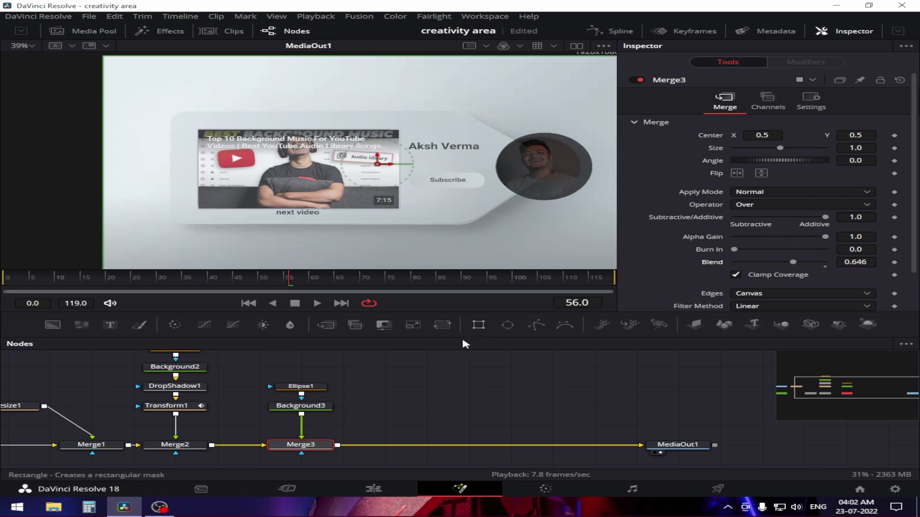
Fit Ellipse1 to the profile picture with center about 0.793, 0.484, width about 0.154 and height about 0.162.
{"action": "left_click", "coordinate": [309, 386]}
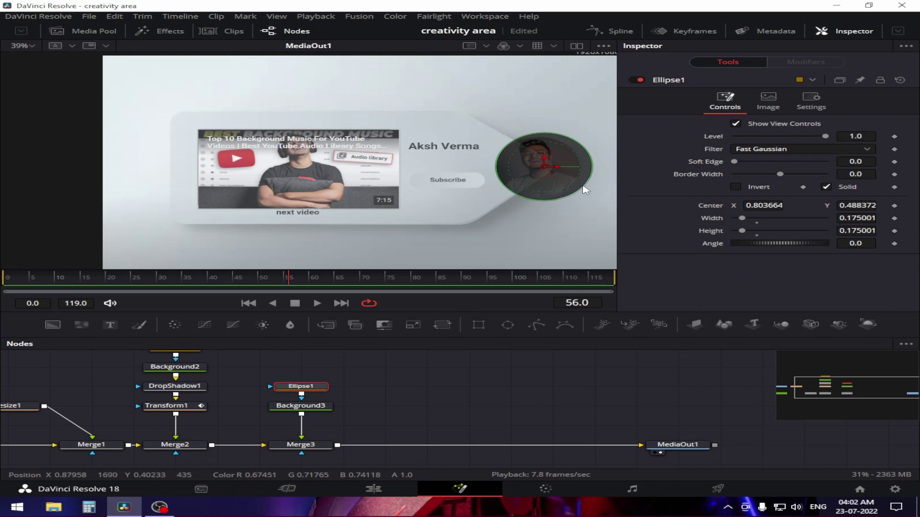
{"action": "left_click_drag", "start_coordinate": [584, 189], "coordinate": [549, 170]}
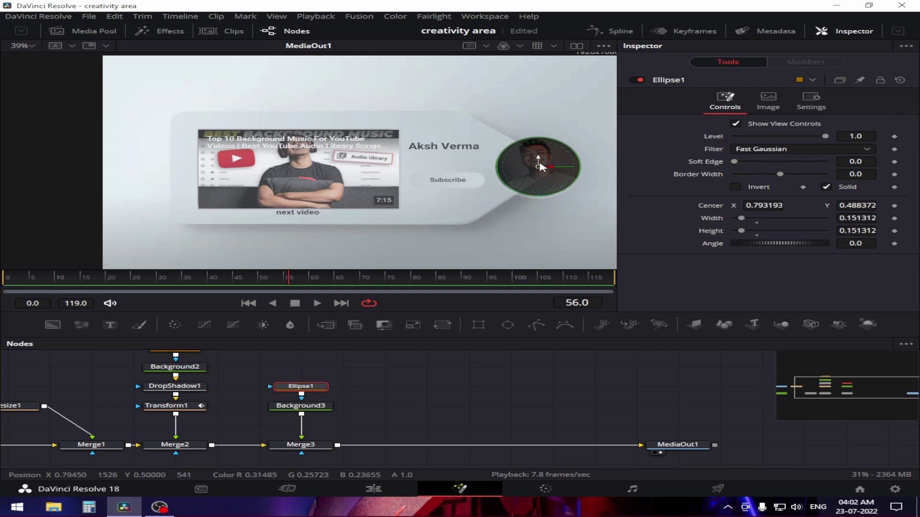
{"action": "mouse_move", "coordinate": [540, 166]}
{"action": "left_mouse_down"}
{"action": "mouse_move", "coordinate": [539, 158]}
{"action": "mouse_move", "coordinate": [540, 165]}
{"action": "left_mouse_up"}
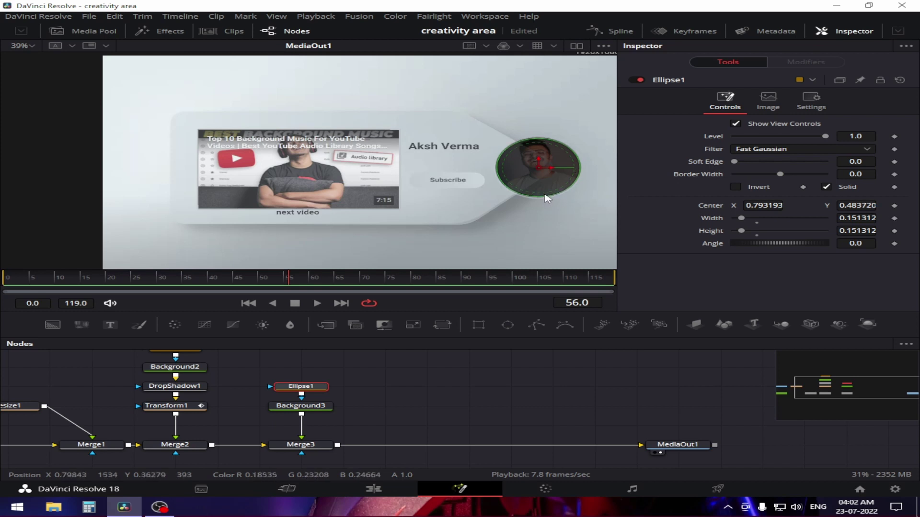
{"action": "left_click_drag", "start_coordinate": [541, 202], "coordinate": [540, 203]}
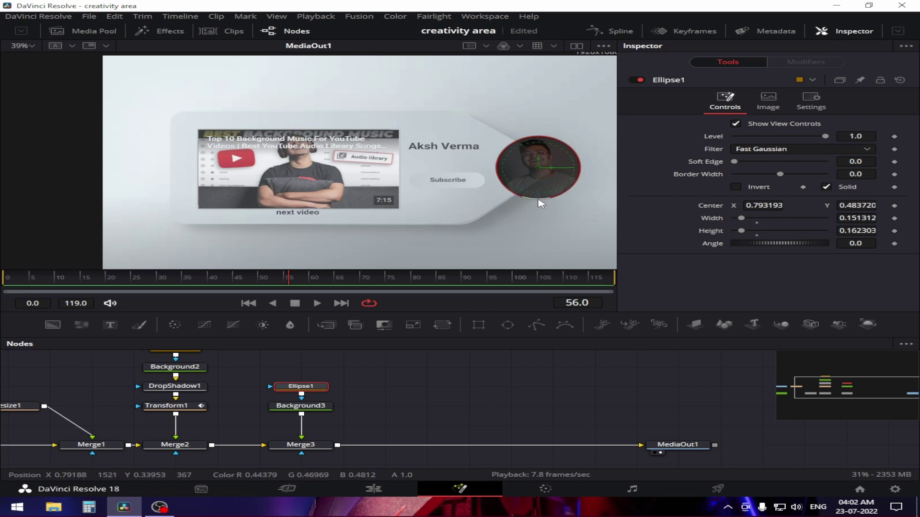
{"action": "left_click", "coordinate": [504, 354]}
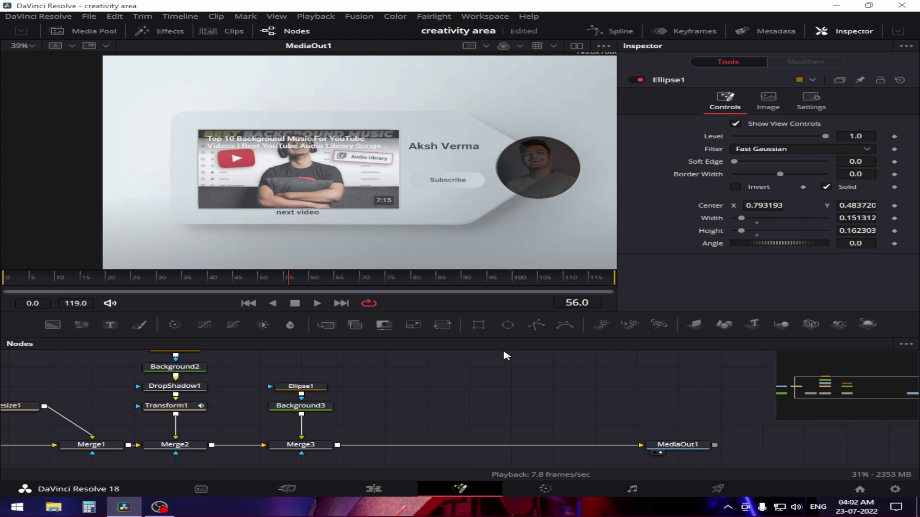
{"action": "left_click", "coordinate": [300, 386]}
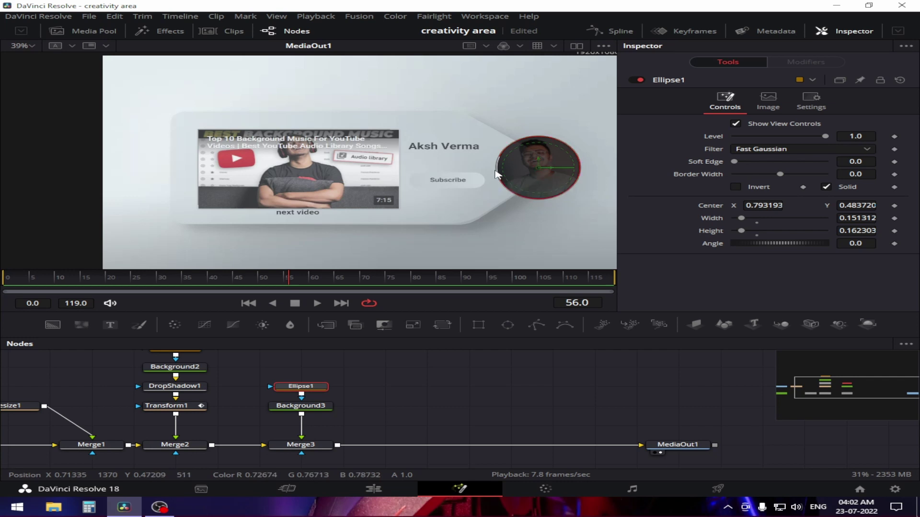
{"action": "left_click_drag", "start_coordinate": [497, 171], "coordinate": [501, 173]}
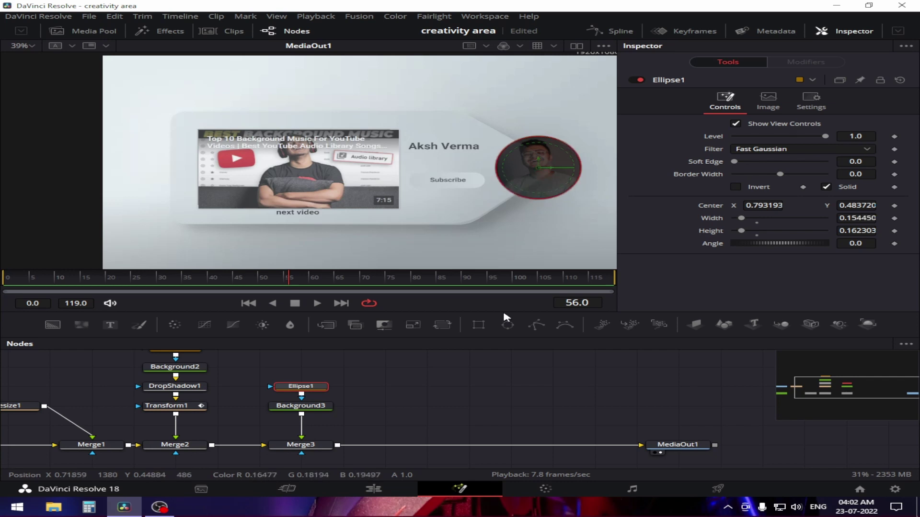
{"action": "left_click", "coordinate": [508, 372]}
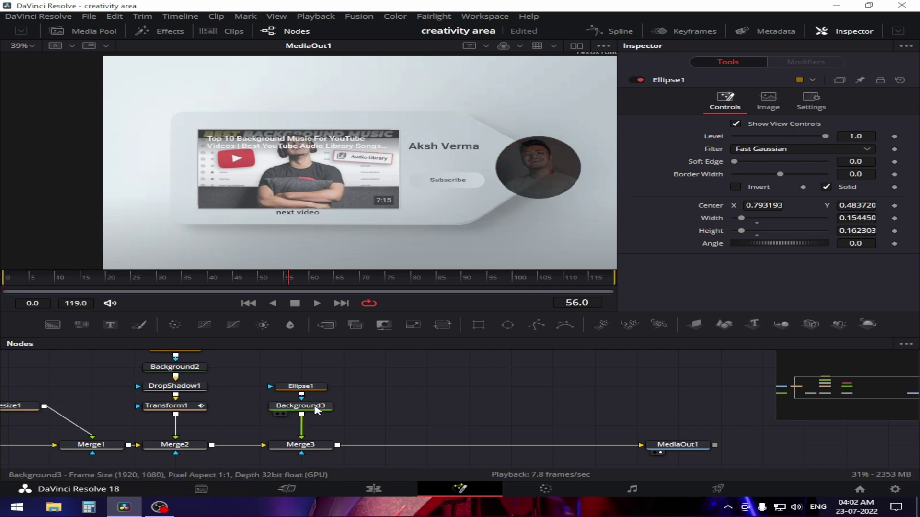
Restore Merge3's Blend to 1.0 and set Background3's color to white.
{"action": "left_click", "coordinate": [321, 444]}
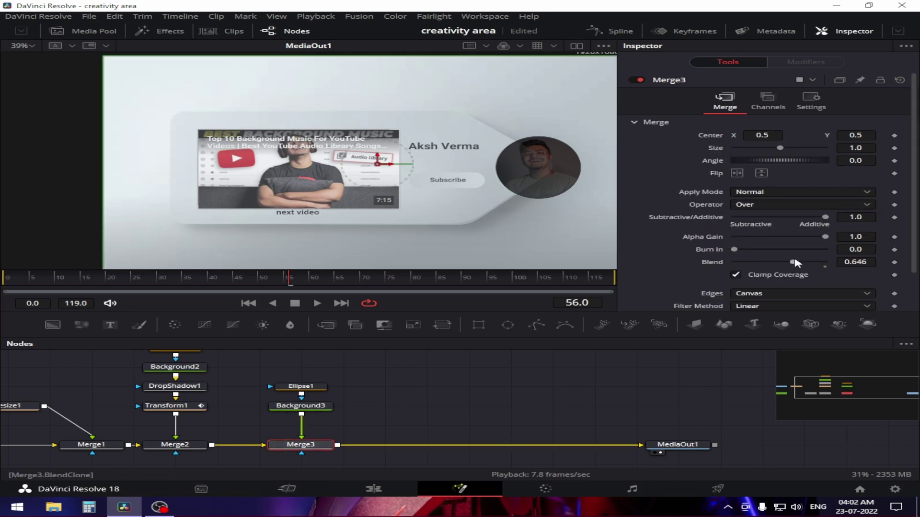
{"action": "left_click_drag", "start_coordinate": [796, 263], "coordinate": [833, 262]}
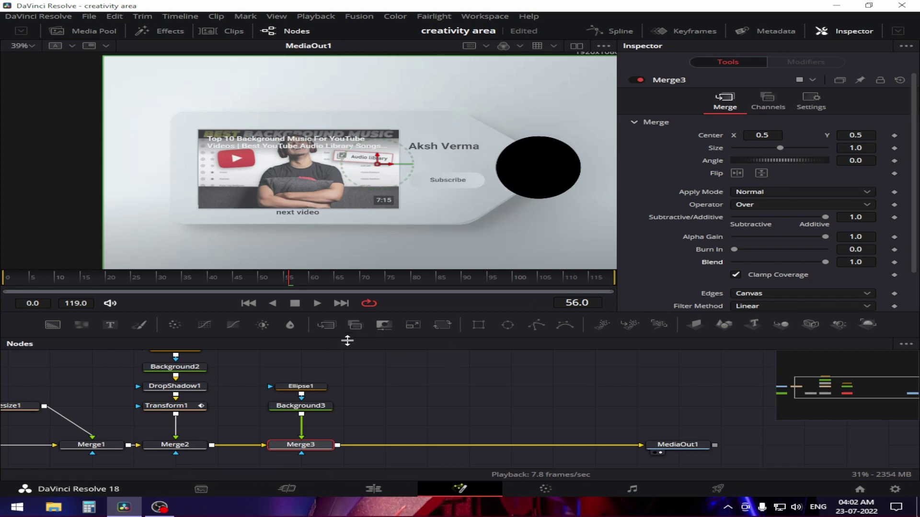
{"action": "left_click", "coordinate": [306, 407]}
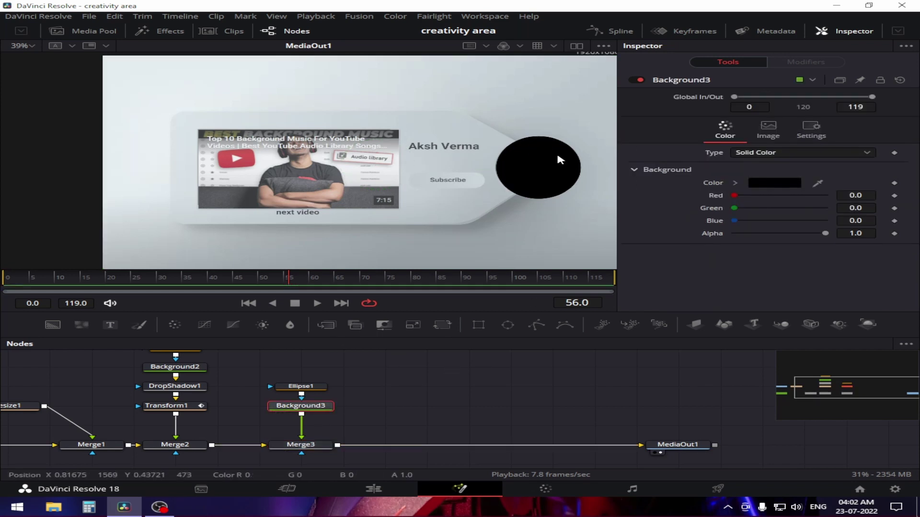
{"action": "left_click", "coordinate": [752, 182]}
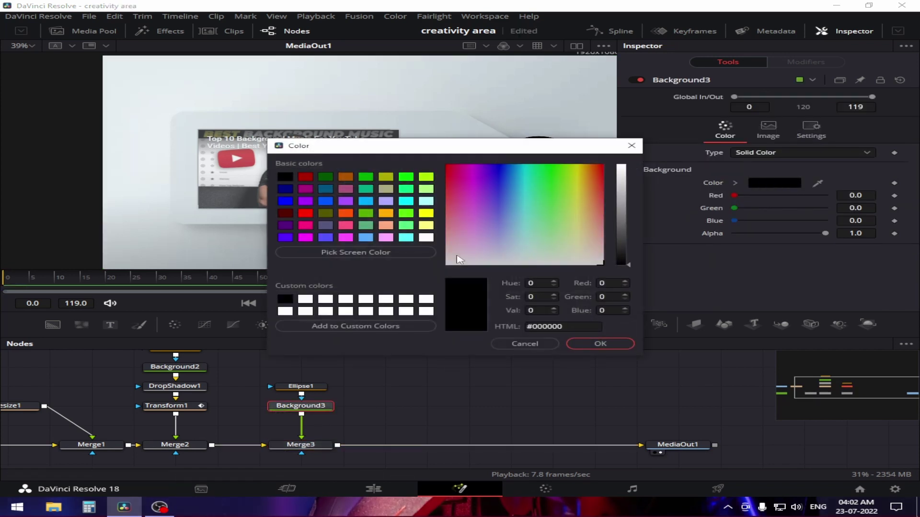
{"action": "left_click", "coordinate": [426, 238]}
{"action": "left_click", "coordinate": [603, 343]}
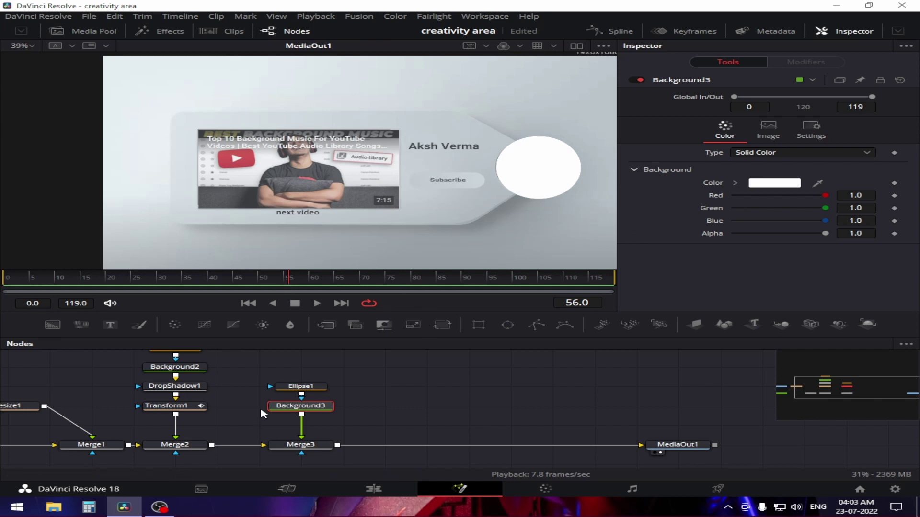
Add a separate Polygon mask node beside Ellipse1 and trace the upper edge of the reference video thumbnail from corner to corner.
{"action": "left_click_drag", "start_coordinate": [341, 367], "coordinate": [542, 358]}
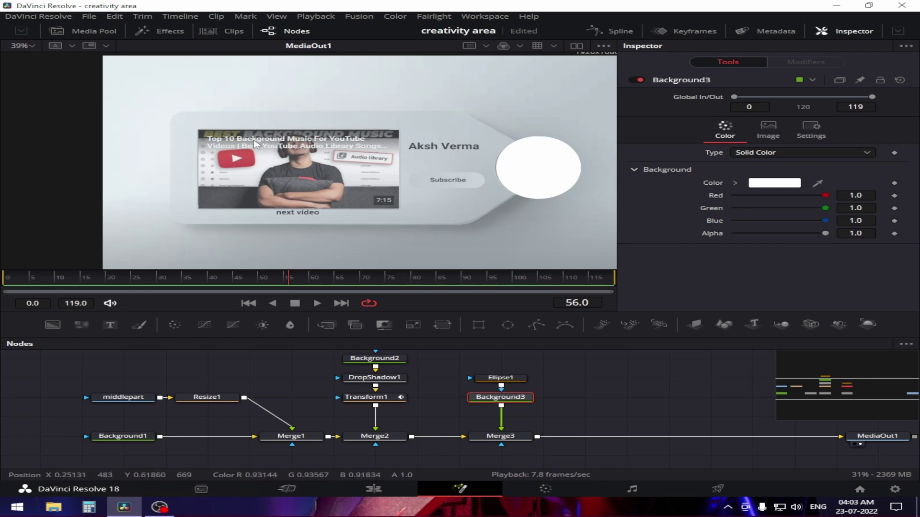
{"action": "left_click_drag", "start_coordinate": [632, 385], "coordinate": [510, 381]}
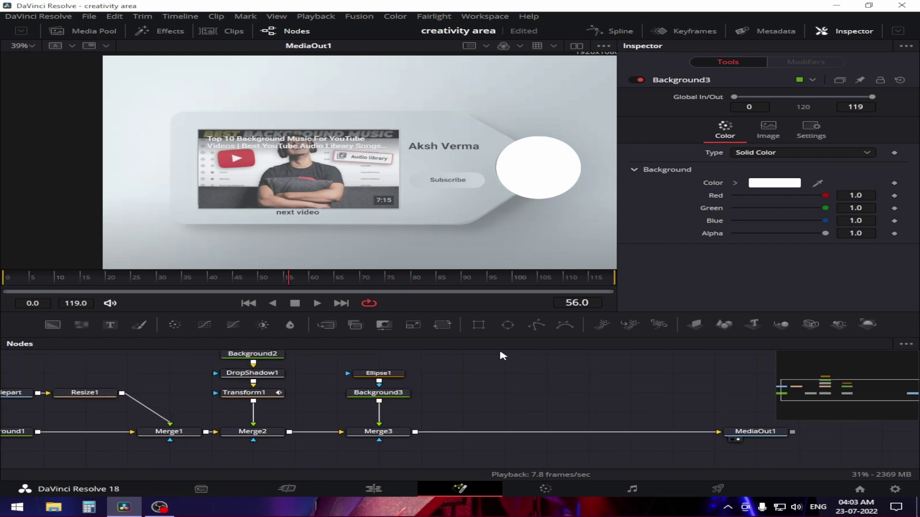
{"action": "left_click_drag", "start_coordinate": [536, 325], "coordinate": [481, 378]}
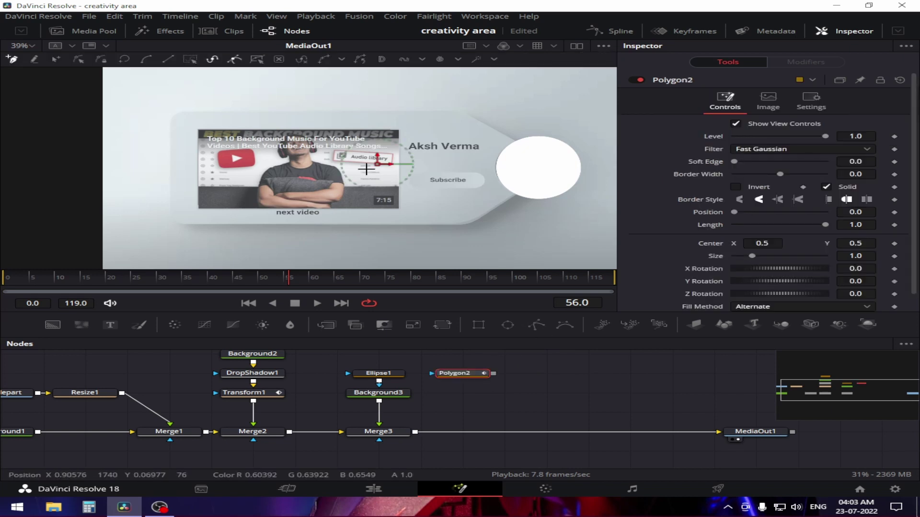
{"action": "left_click", "coordinate": [198, 129]}
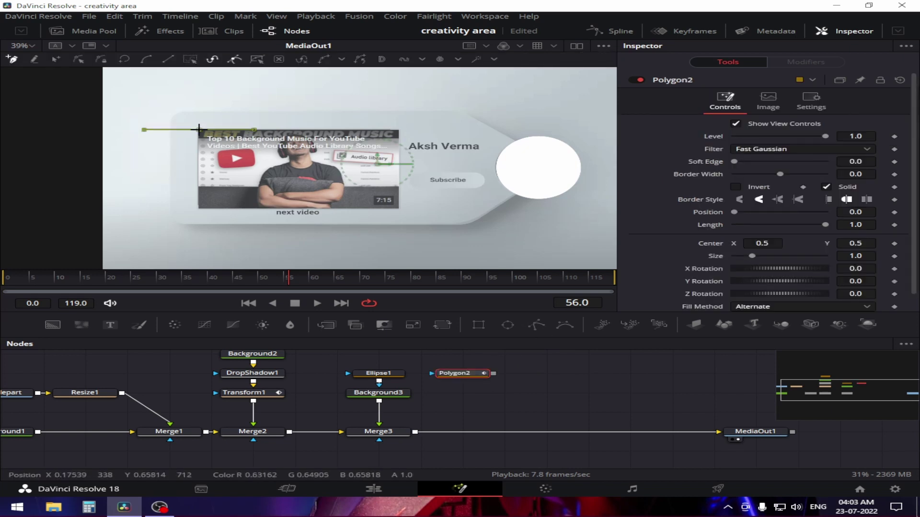
{"action": "left_click", "coordinate": [398, 129]}
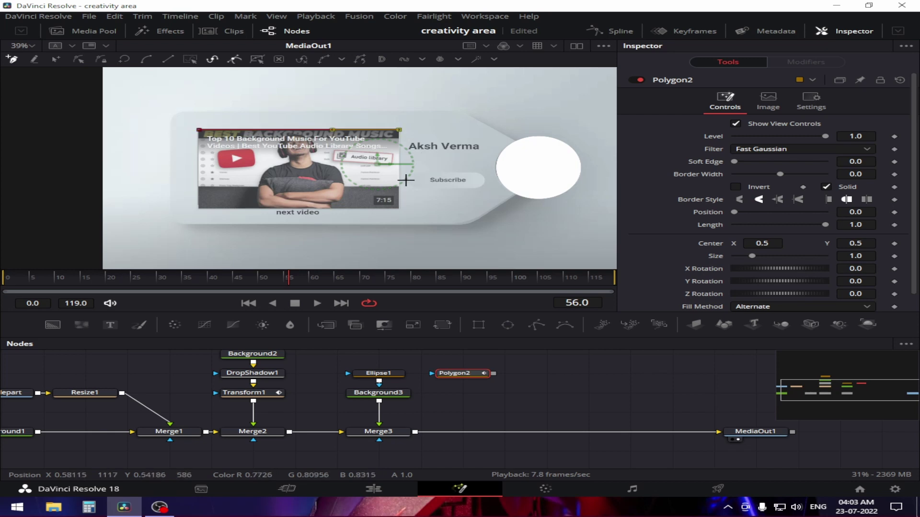
Finish and close the rectangular polygon mask around the video thumbnail's corners, and move the Polygon2 node aside in the node graph.
{"action": "left_click", "coordinate": [399, 208]}
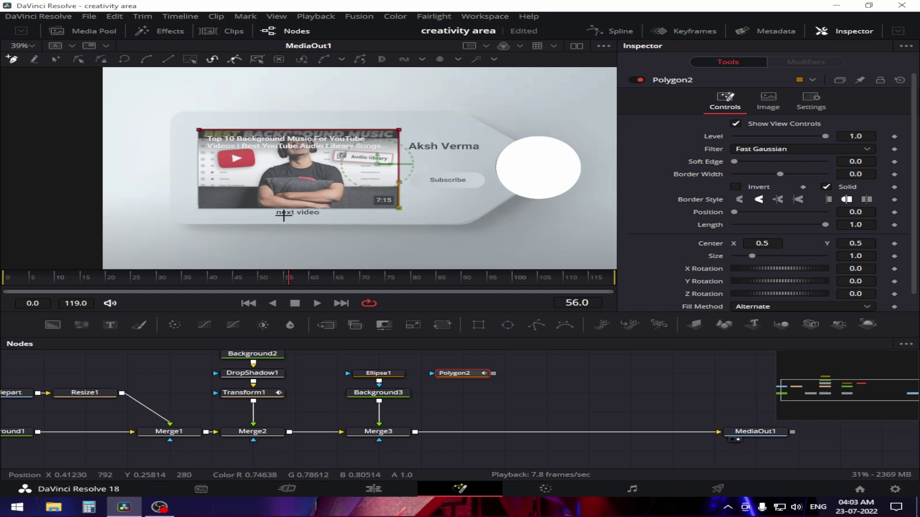
{"action": "left_click", "coordinate": [197, 208]}
{"action": "left_click", "coordinate": [199, 131]}
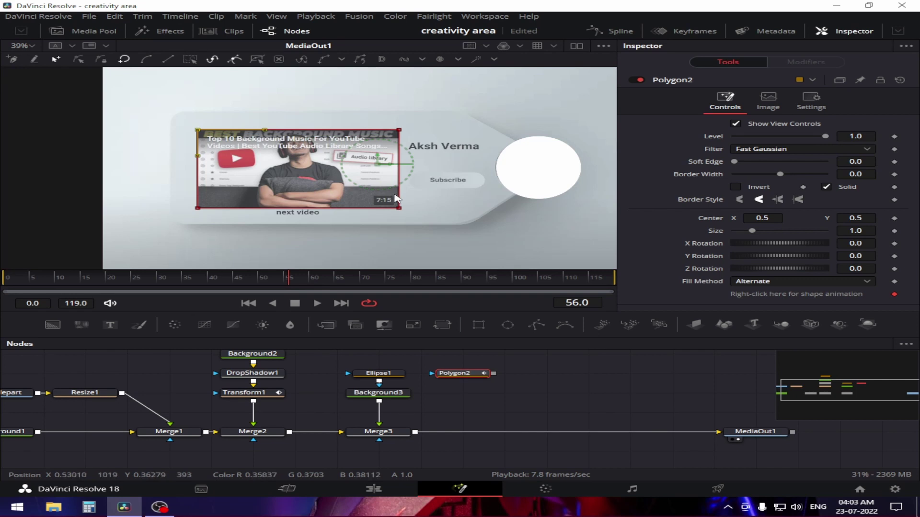
{"action": "left_click_drag", "start_coordinate": [458, 376], "coordinate": [545, 380]}
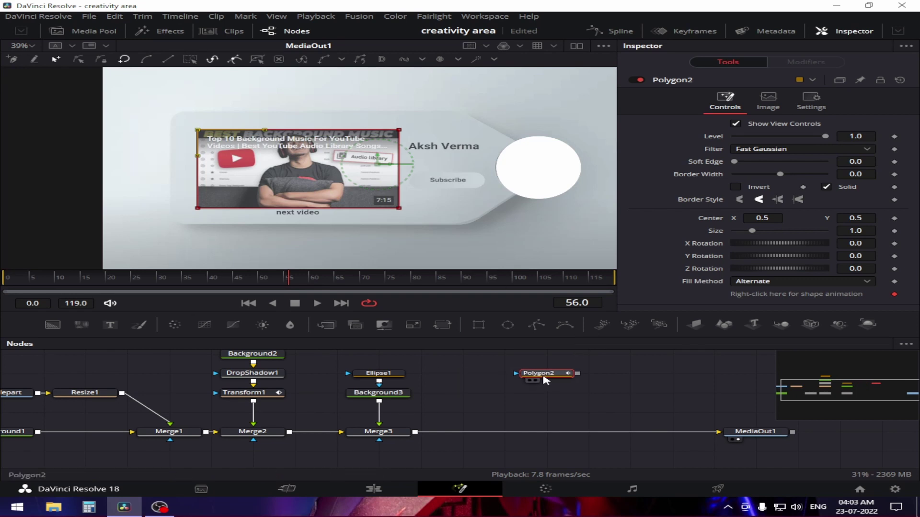
{"action": "left_click", "coordinate": [414, 426]}
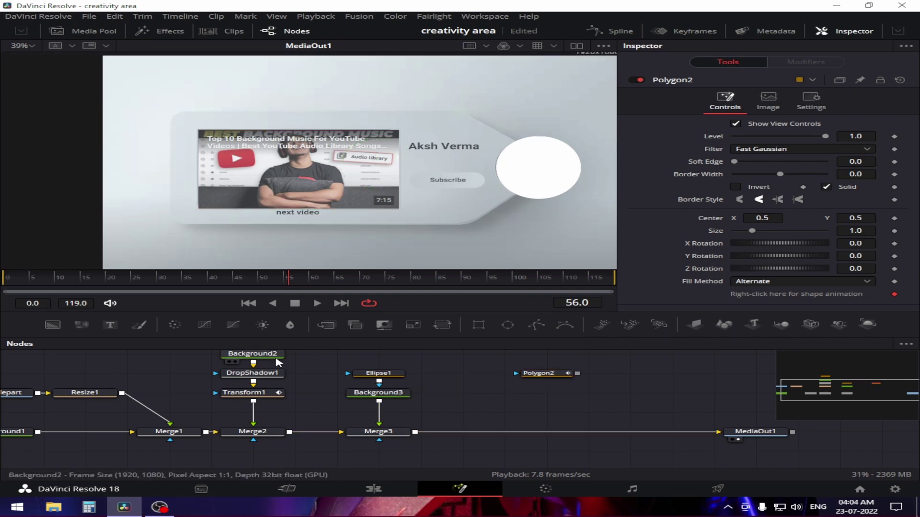
Add a Text node merged in after Merge3, and arrange the new merge in line with the chain and the text node above it.
{"action": "left_click_drag", "start_coordinate": [348, 376], "coordinate": [560, 387]}
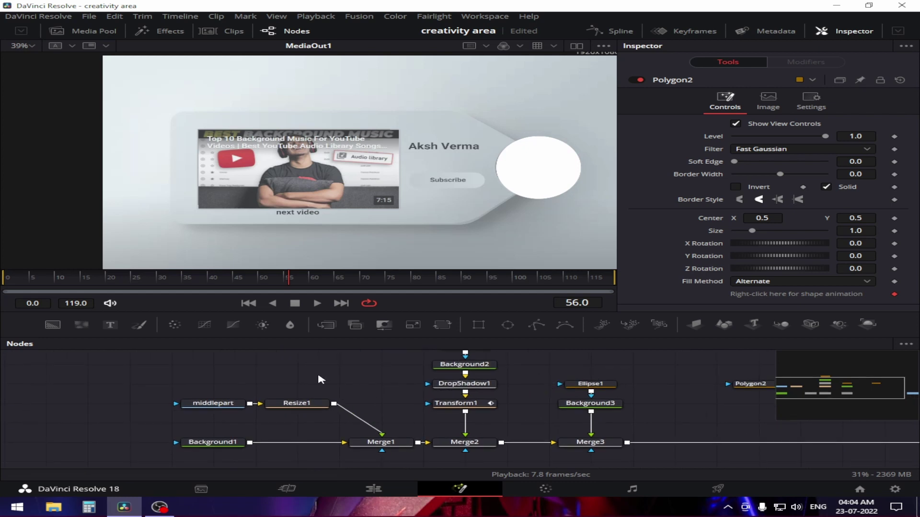
{"action": "left_click_drag", "start_coordinate": [386, 371], "coordinate": [214, 363]}
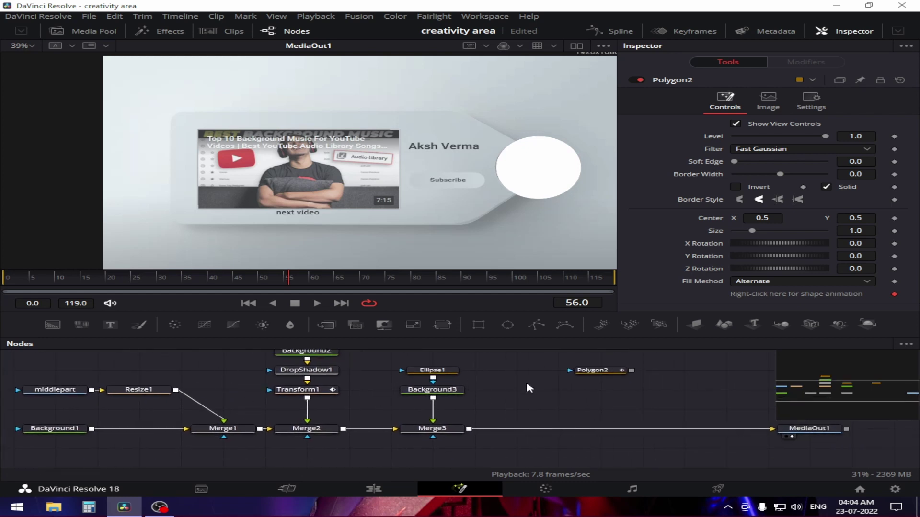
{"action": "left_click_drag", "start_coordinate": [527, 386], "coordinate": [471, 369]}
{"action": "left_click", "coordinate": [377, 415]}
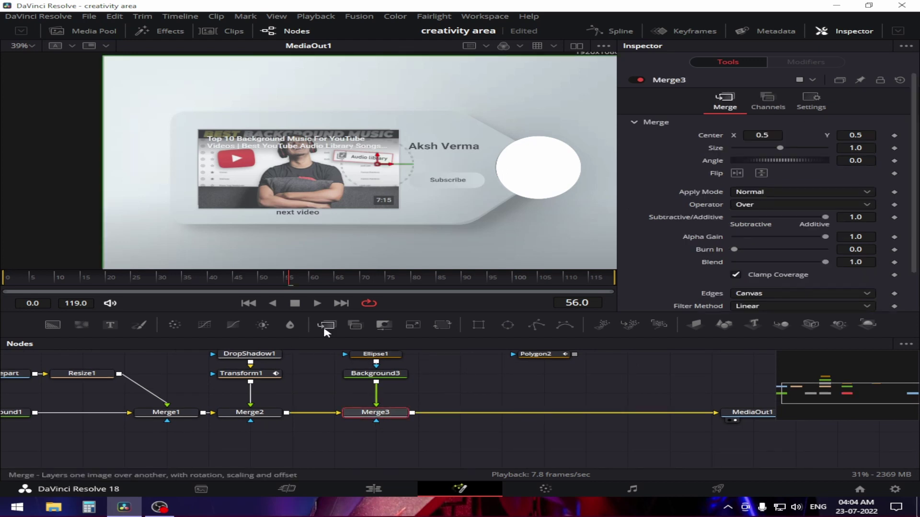
{"action": "left_click", "coordinate": [118, 328]}
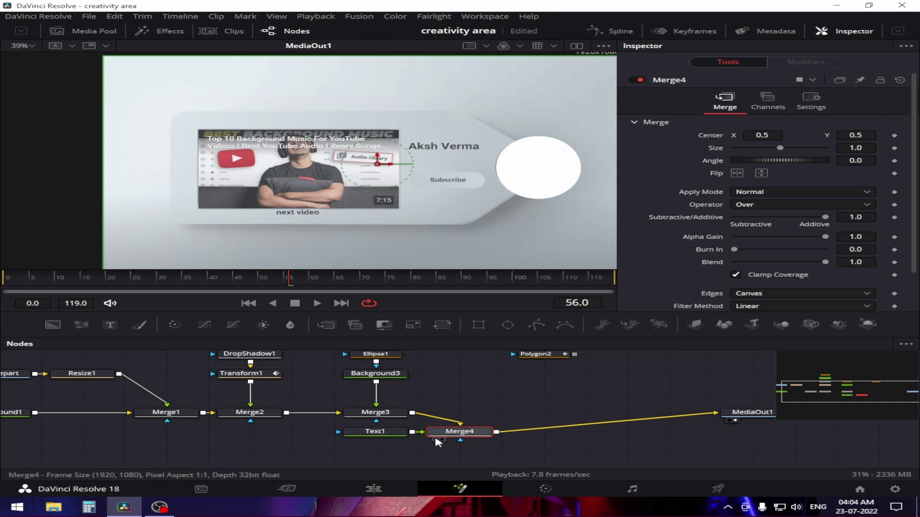
{"action": "left_click_drag", "start_coordinate": [385, 436], "coordinate": [470, 397]}
{"action": "left_click_drag", "start_coordinate": [472, 431], "coordinate": [467, 374]}
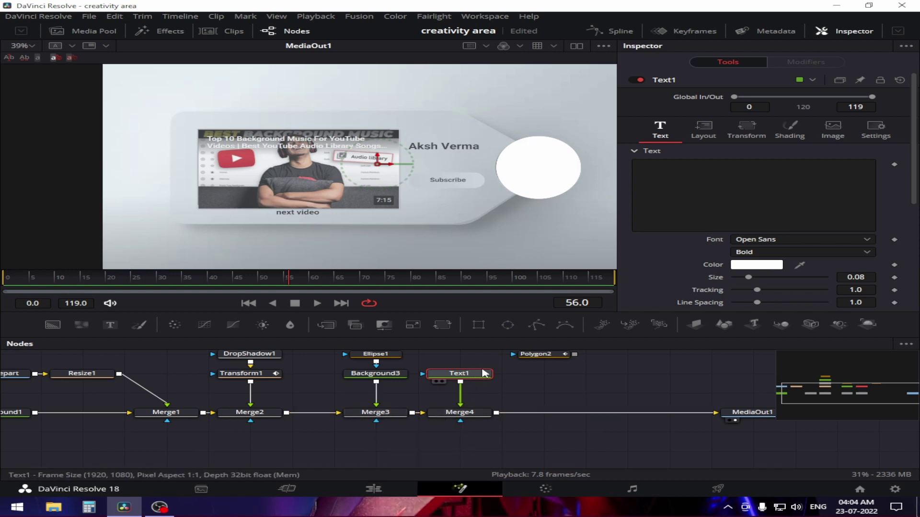
Enter "next video" as the content of Text1 and set its colour to black.
{"action": "left_click", "coordinate": [744, 196]}
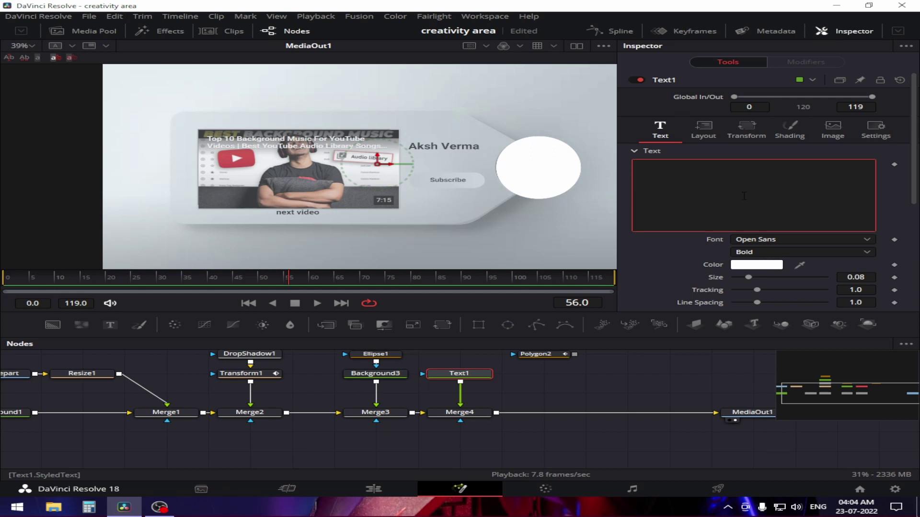
{"action": "type", "text": "next video"}
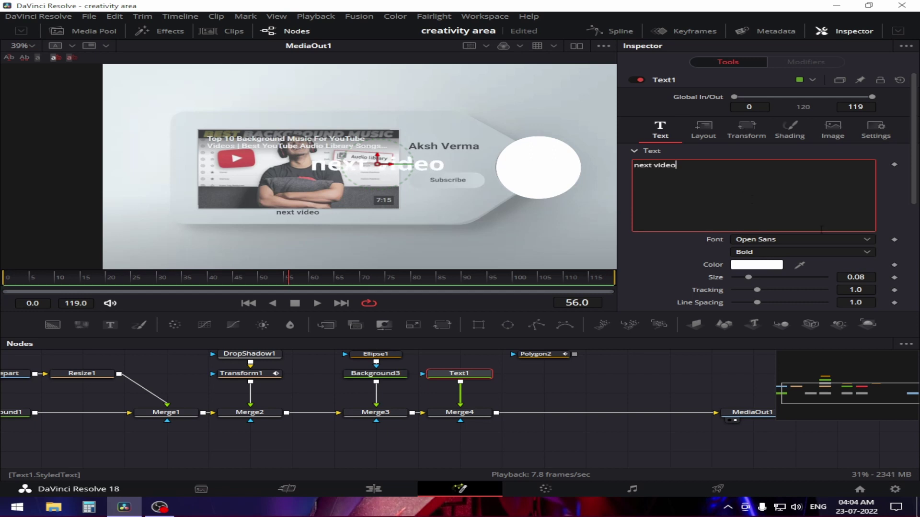
{"action": "left_click", "coordinate": [765, 266]}
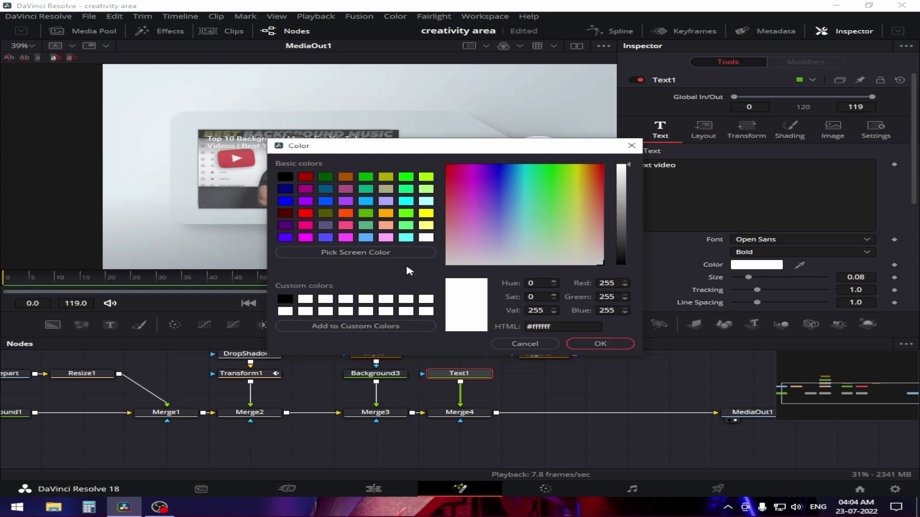
{"action": "left_click", "coordinate": [285, 299]}
{"action": "left_click", "coordinate": [599, 344]}
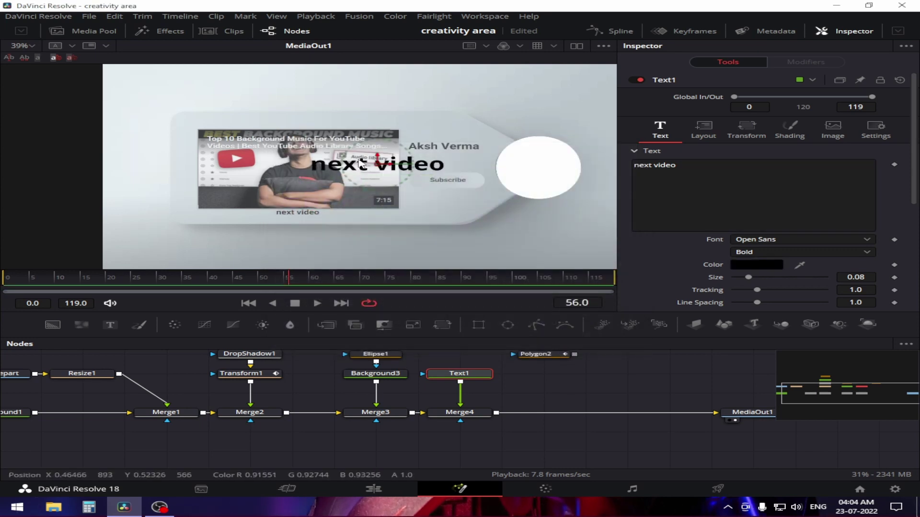
Reduce the "next video" text size to 0.047 and place it just below the thumbnail, aligned with the thumbnail's left edge.
{"action": "left_click_drag", "start_coordinate": [748, 277], "coordinate": [742, 278]}
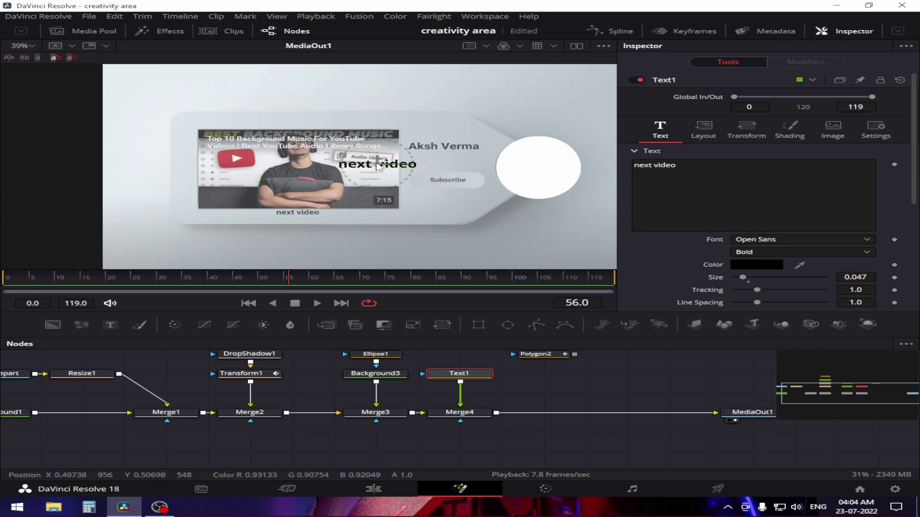
{"action": "left_click_drag", "start_coordinate": [378, 164], "coordinate": [303, 216]}
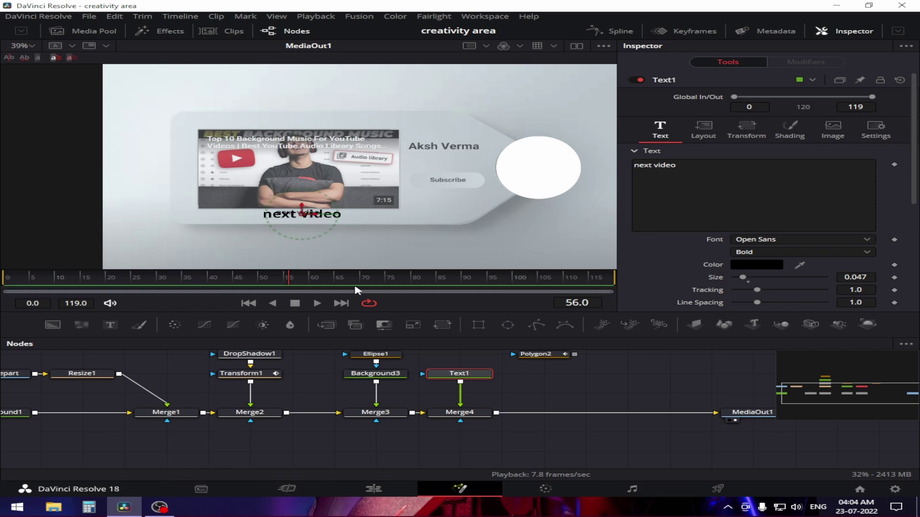
{"action": "left_click_drag", "start_coordinate": [296, 218], "coordinate": [248, 218]}
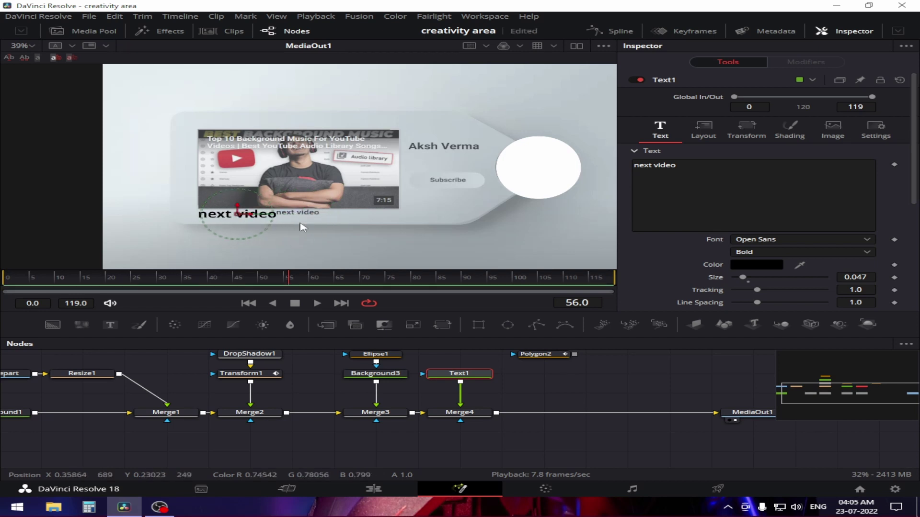
{"action": "left_click", "coordinate": [563, 387]}
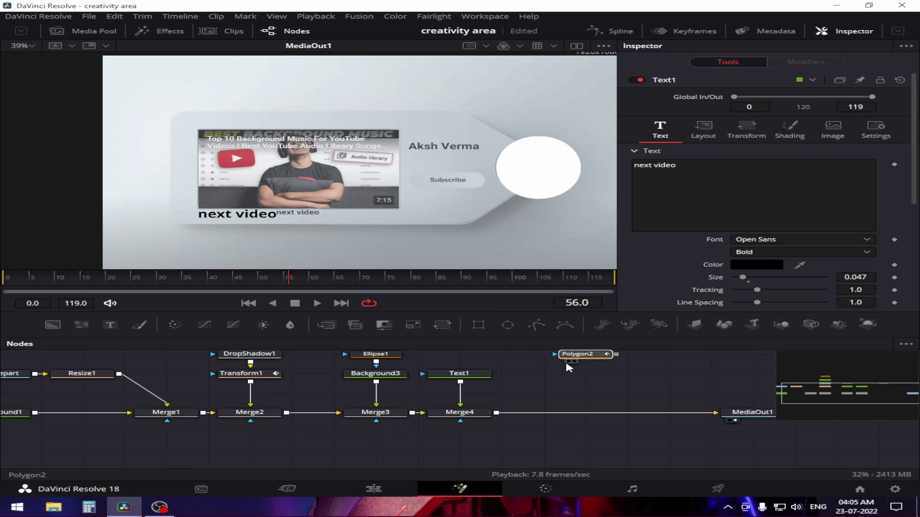
Add a second Text node merged in after Merge4, and place it directly above its merge.
{"action": "left_click", "coordinate": [546, 355]}
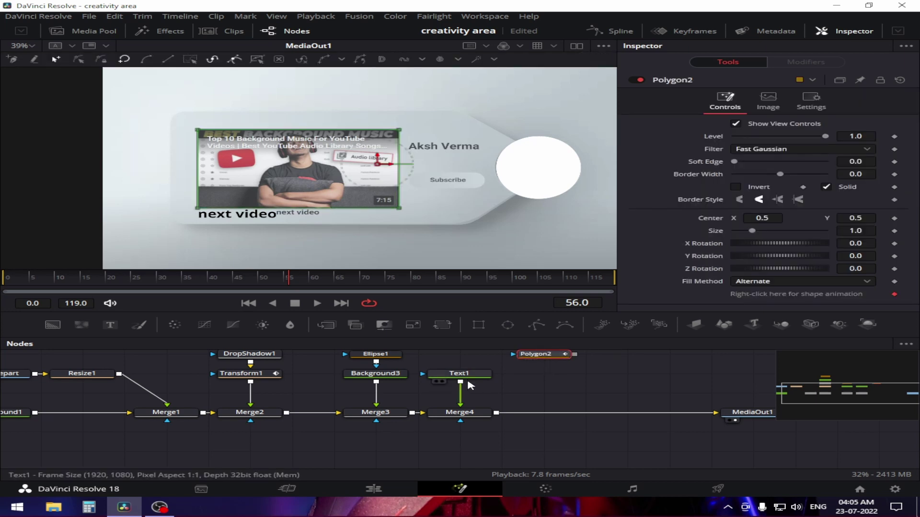
{"action": "left_click", "coordinate": [468, 377]}
{"action": "left_click", "coordinate": [479, 413]}
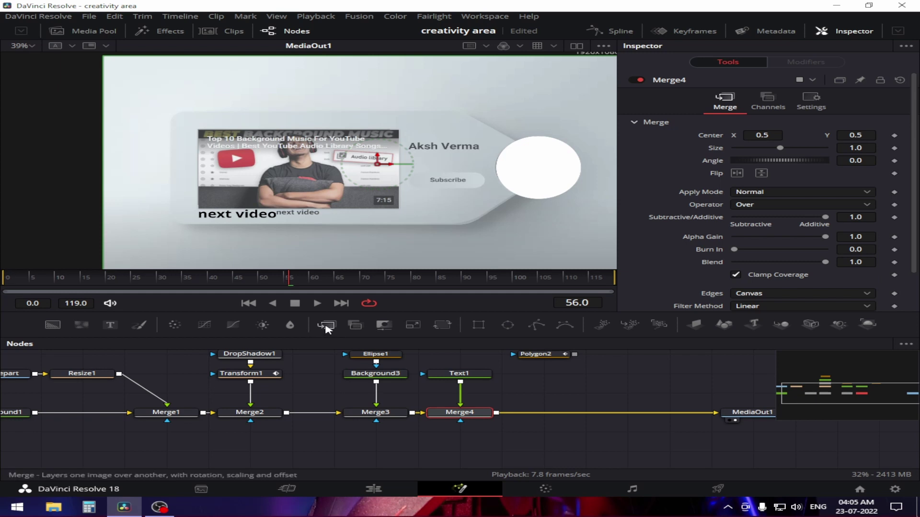
{"action": "left_click", "coordinate": [110, 325]}
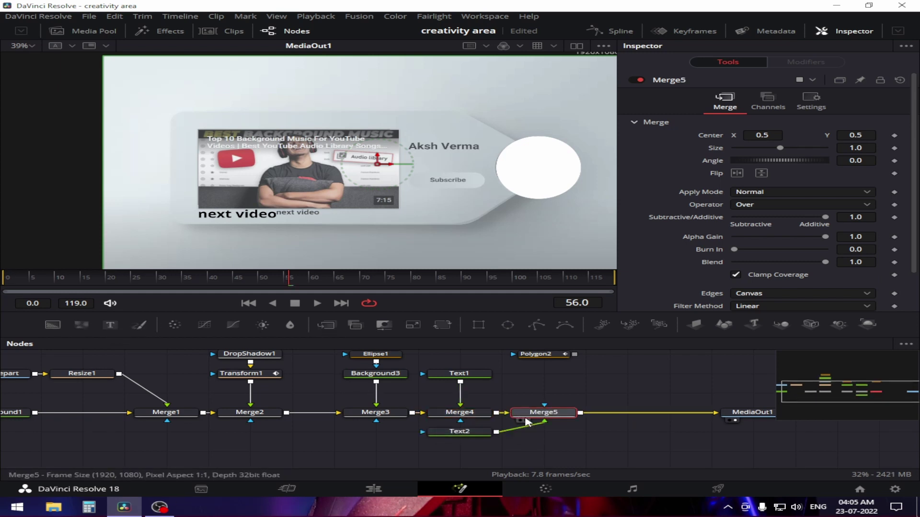
{"action": "left_click_drag", "start_coordinate": [481, 429], "coordinate": [571, 375]}
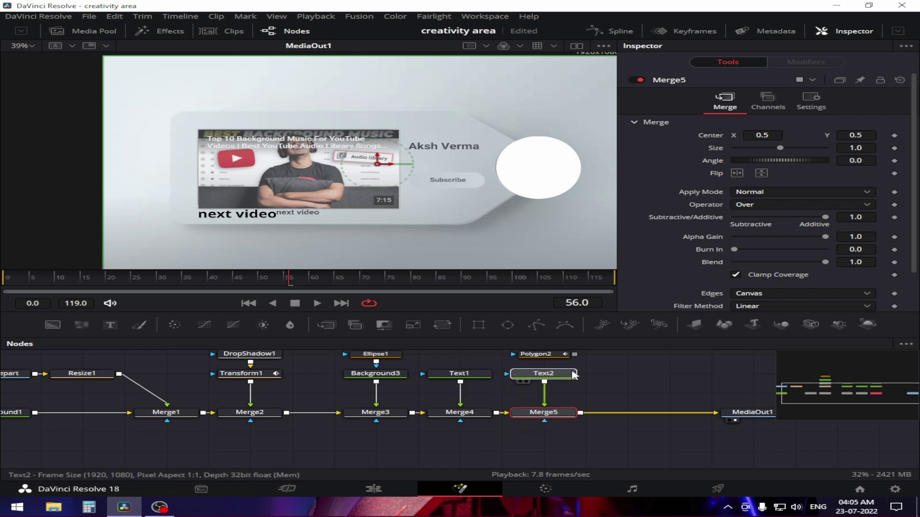
Enter the channel name as the content of Text2 and set its colour to black.
{"action": "left_click", "coordinate": [573, 374]}
{"action": "left_click", "coordinate": [706, 174]}
{"action": "type", "text": "Mr"}
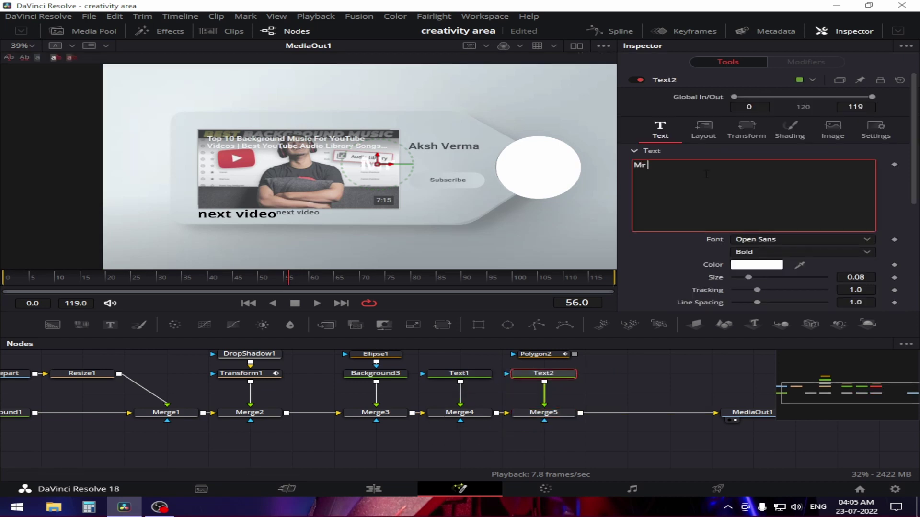
{"action": "type", "text": "ImranTech"}
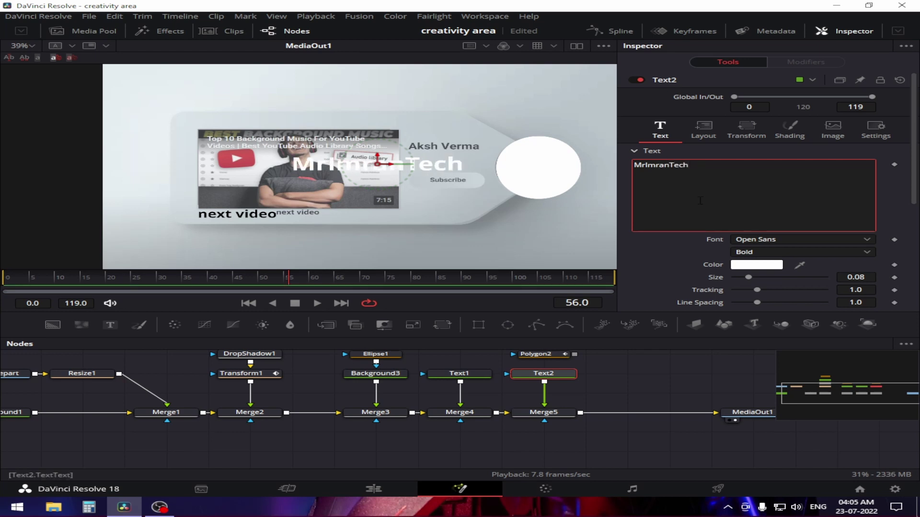
{"action": "left_click", "coordinate": [759, 264]}
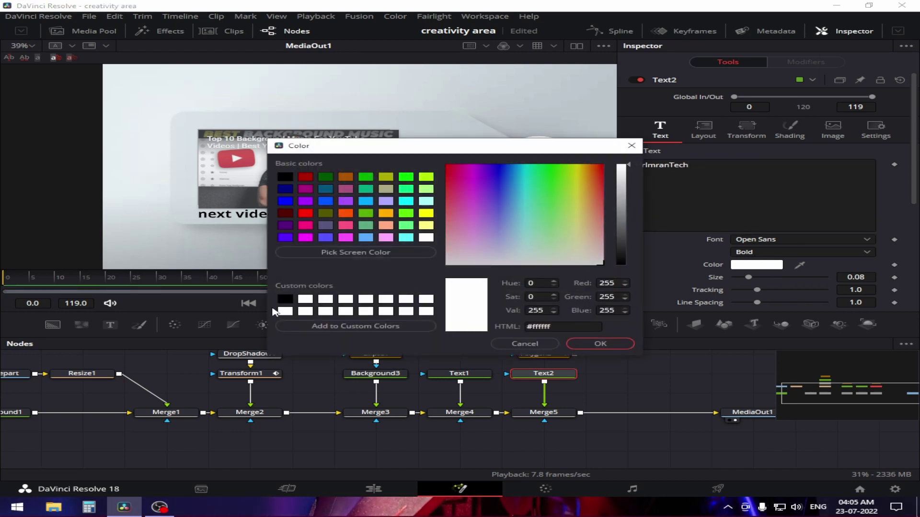
{"action": "left_click", "coordinate": [286, 299]}
{"action": "left_click", "coordinate": [600, 343]}
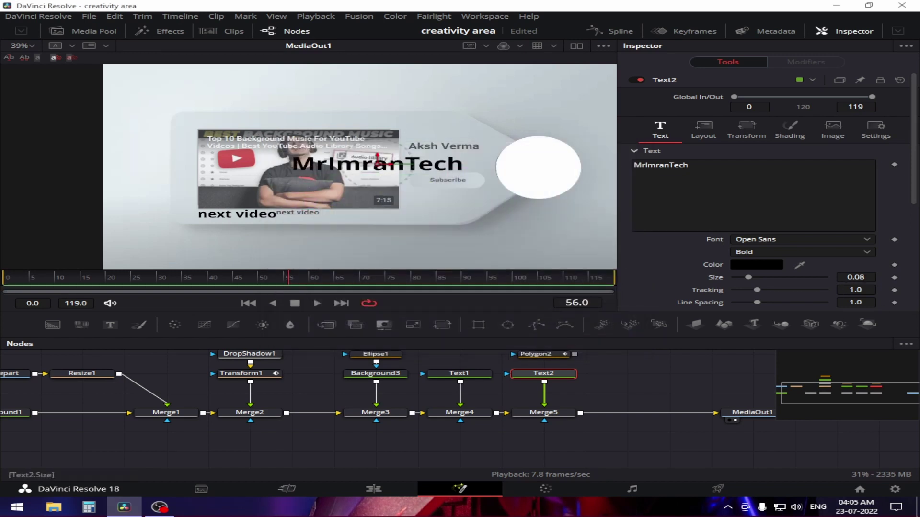
Set the channel-name text's size to 0.0465 and its tracking to 0.983.
{"action": "left_click_drag", "start_coordinate": [748, 278], "coordinate": [742, 277]}
{"action": "scroll", "coordinate": [818, 277], "scroll_direction": "down", "scroll_amount": 5}
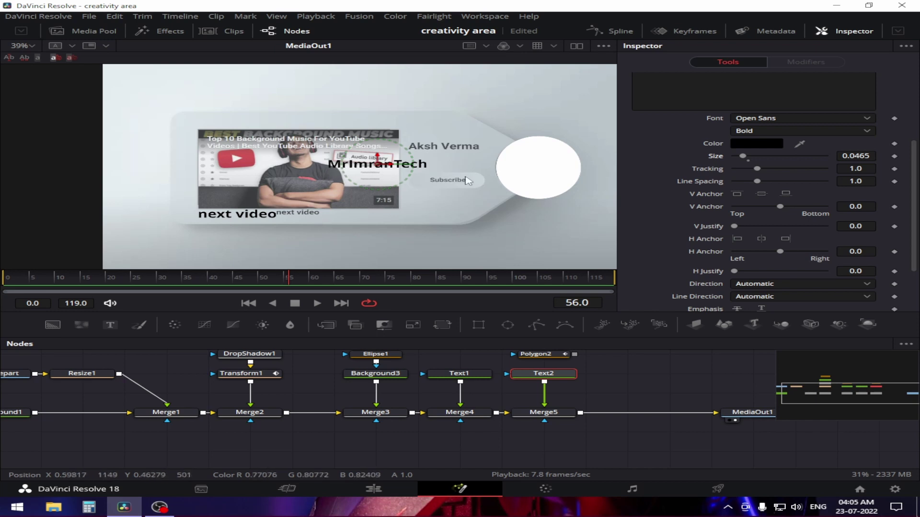
{"action": "left_click_drag", "start_coordinate": [757, 169], "coordinate": [758, 169]}
{"action": "left_click_drag", "start_coordinate": [878, 165], "coordinate": [865, 165]}
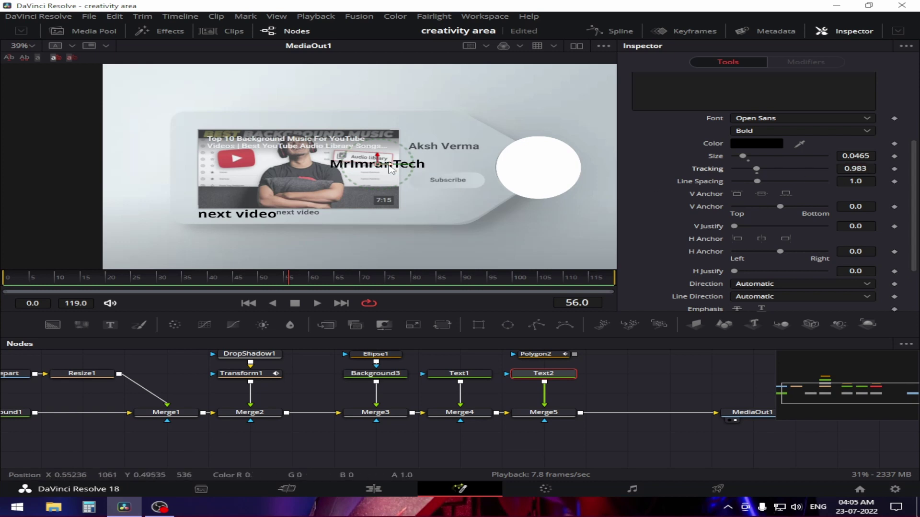
Move the channel-name text above the Subscribe button, over the reference image's original name.
{"action": "left_click_drag", "start_coordinate": [380, 167], "coordinate": [459, 148]}
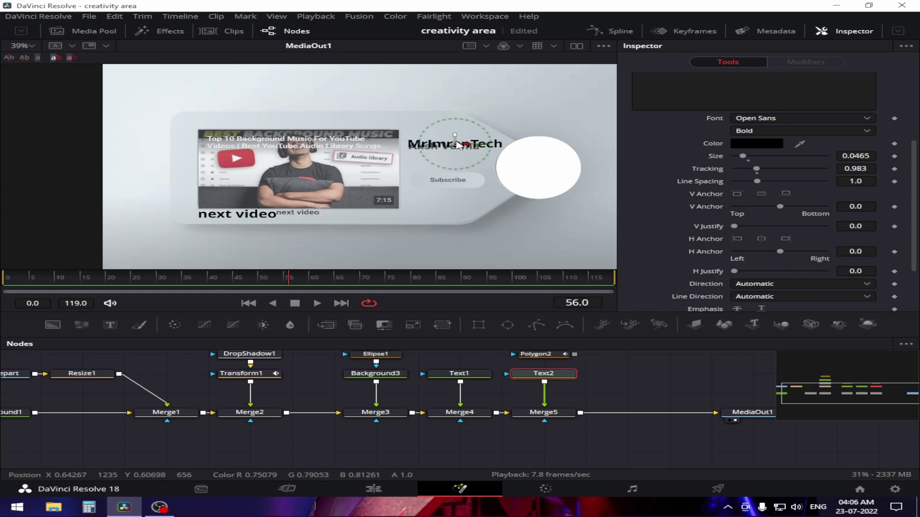
{"action": "left_click_drag", "start_coordinate": [466, 145], "coordinate": [466, 148]}
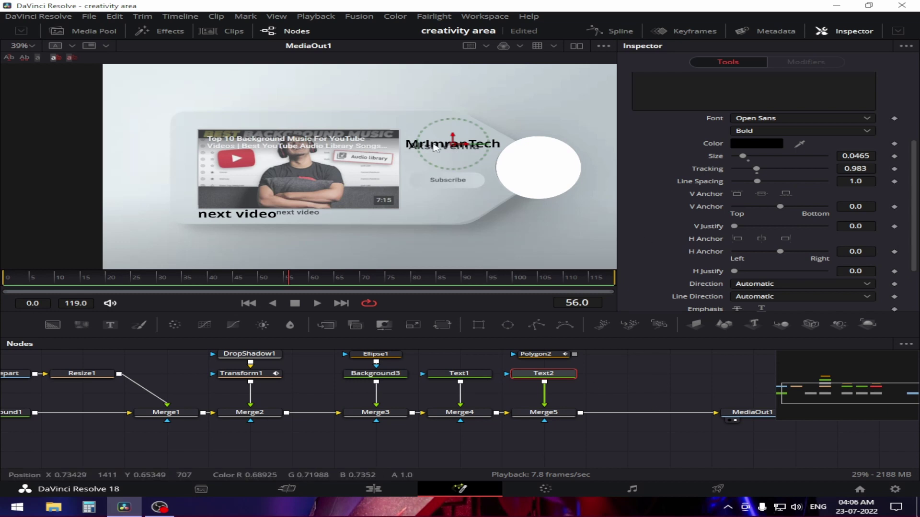
{"action": "left_click", "coordinate": [654, 375]}
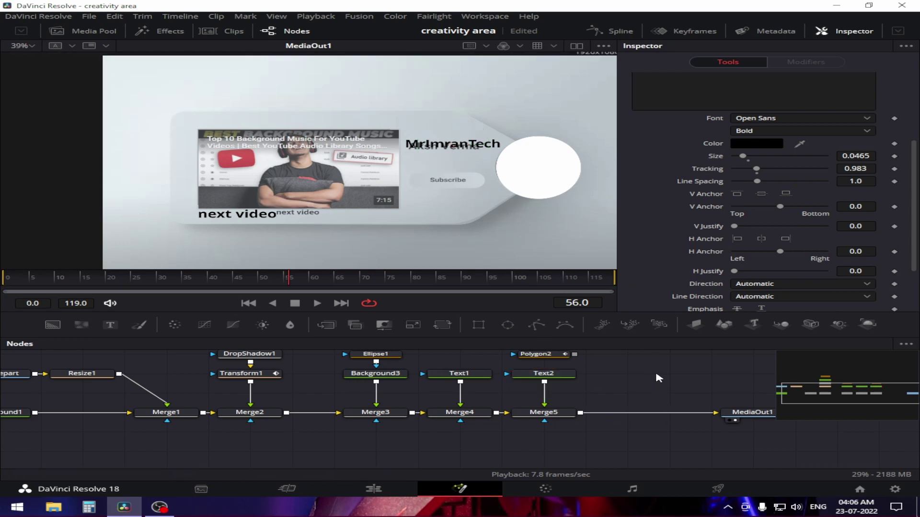
Add a merge after Merge5 with a solid black Background as its foreground, and mask that background with a Rectangle.
{"action": "left_click_drag", "start_coordinate": [657, 374], "coordinate": [490, 385]}
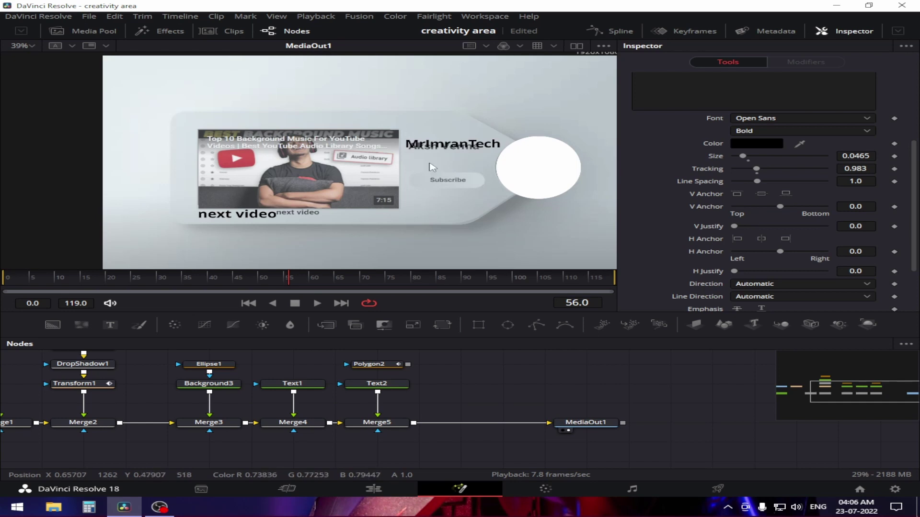
{"action": "left_click", "coordinate": [383, 422]}
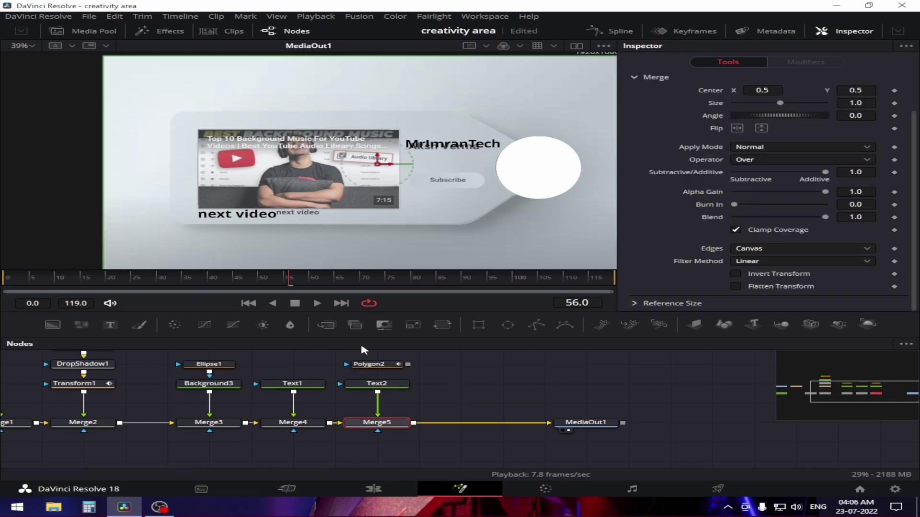
{"action": "left_click", "coordinate": [333, 328]}
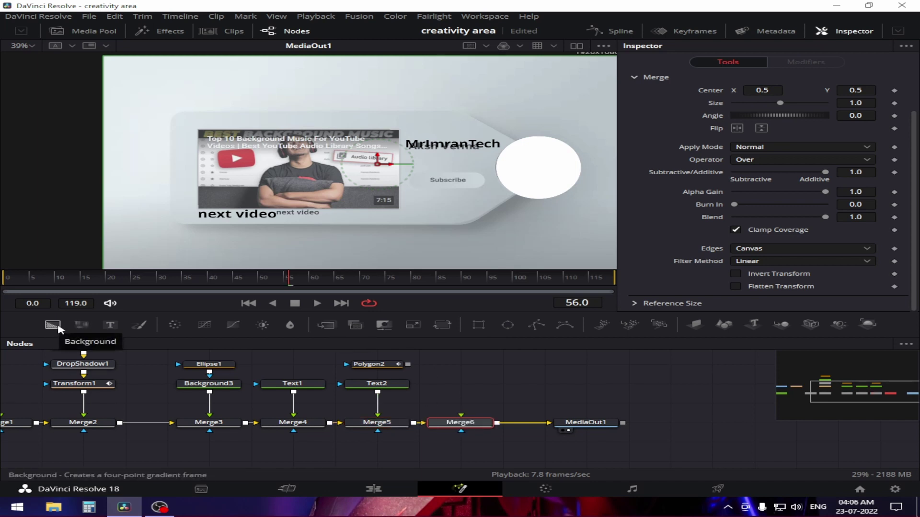
{"action": "left_click_drag", "start_coordinate": [58, 329], "coordinate": [460, 386]}
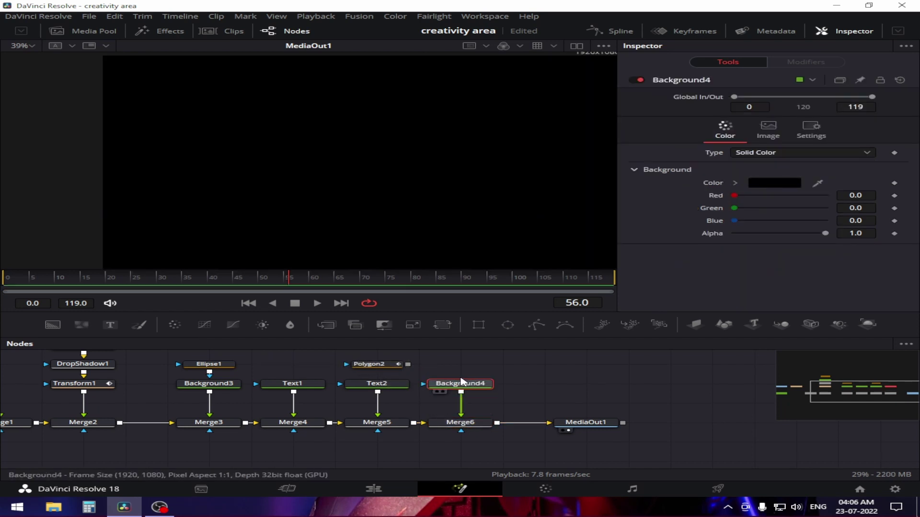
{"action": "left_click", "coordinate": [478, 325]}
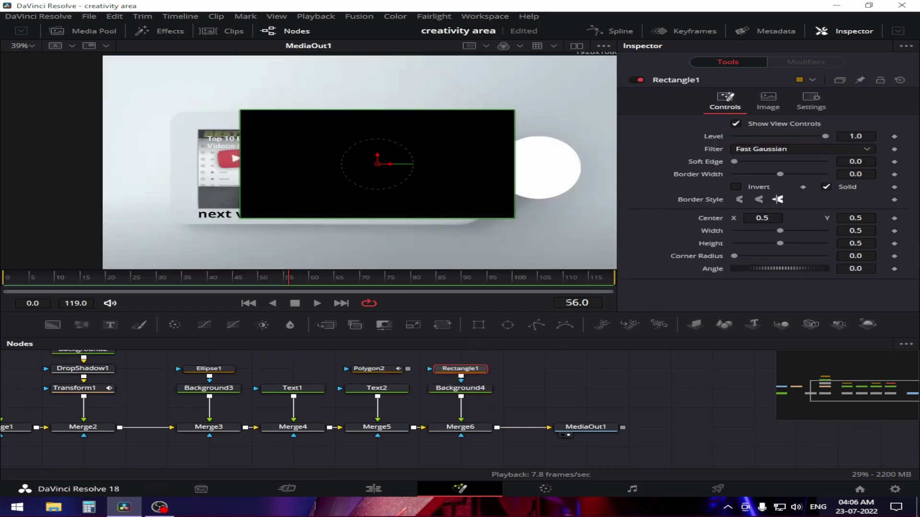
Round the Rectangle mask's corners with a radius of 0.2 and shrink it to width 0.178 and height 0.083.
{"action": "left_click", "coordinate": [860, 256]}
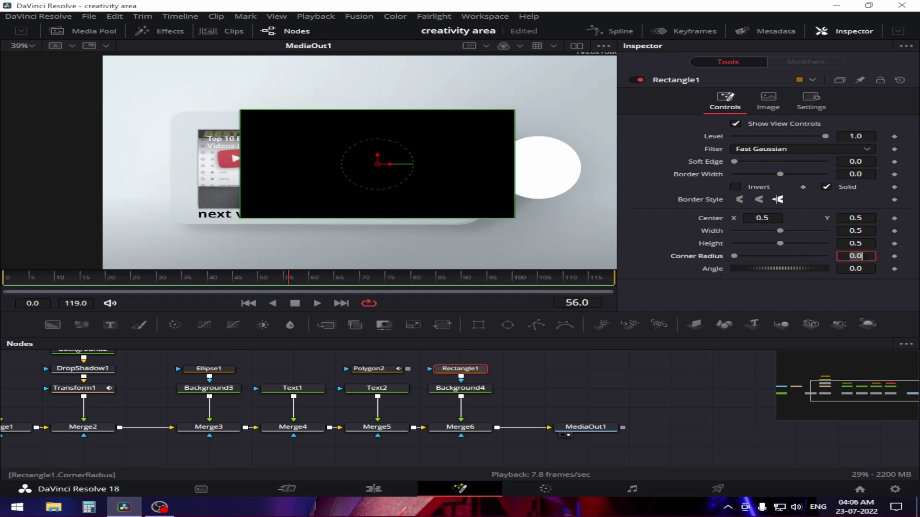
{"action": "key", "text": "Tab"}
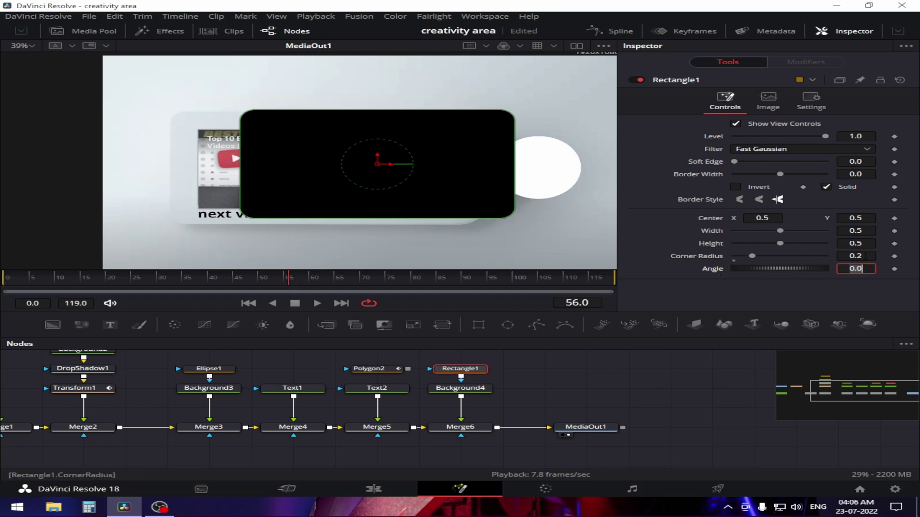
{"action": "scroll", "coordinate": [865, 233], "scroll_direction": "down", "scroll_amount": 10}
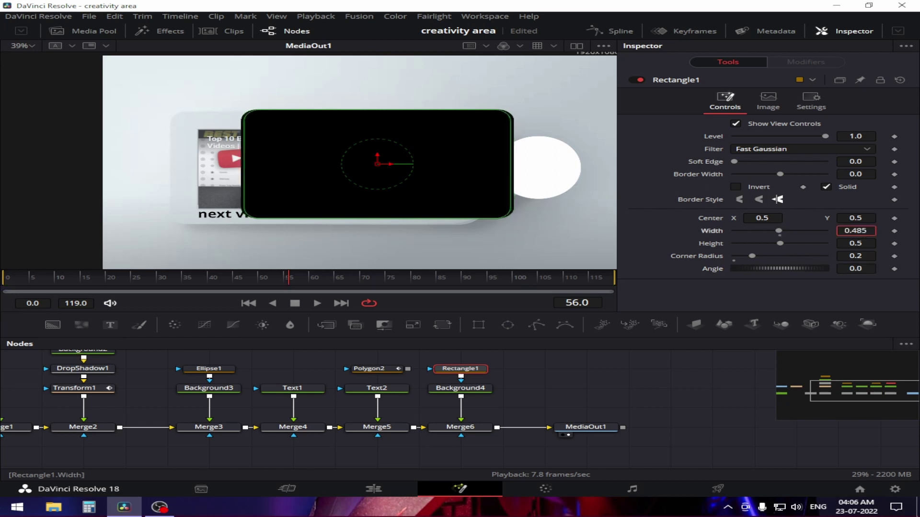
{"action": "scroll", "coordinate": [878, 242], "scroll_direction": "down", "scroll_amount": 15}
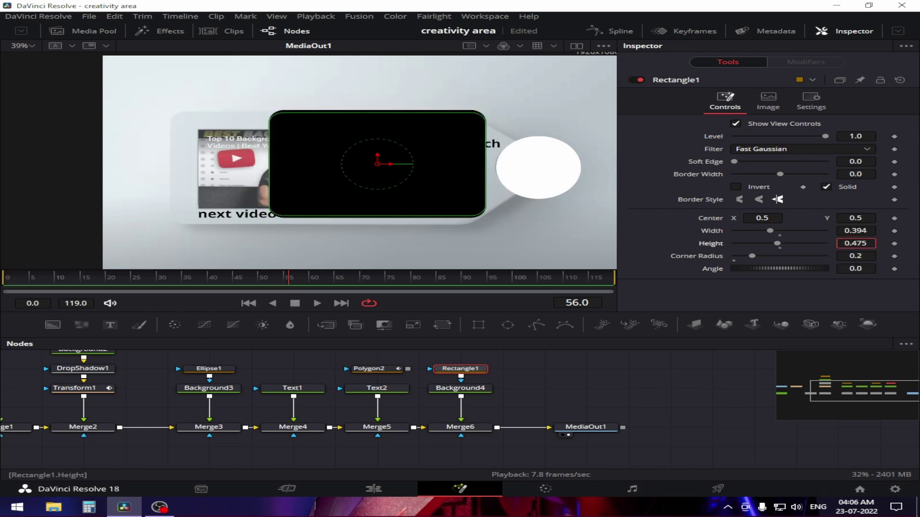
{"action": "scroll", "coordinate": [877, 232], "scroll_direction": "down", "scroll_amount": 20}
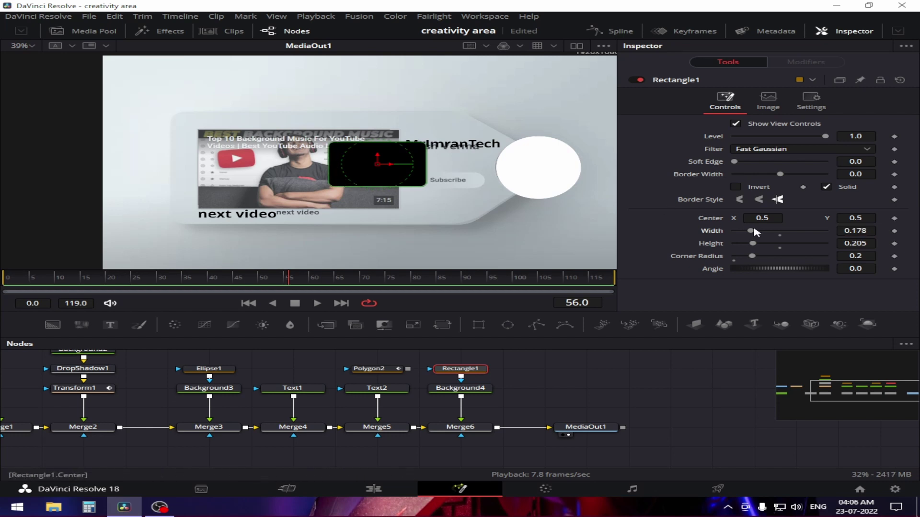
{"action": "scroll", "coordinate": [855, 243], "scroll_direction": "down", "scroll_amount": 8}
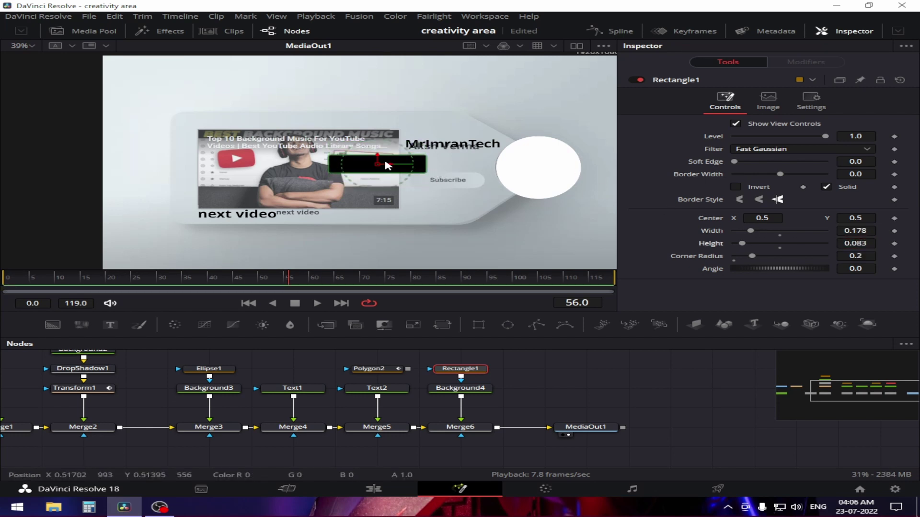
Fit the rectangle over the reference Subscribe button, with width 0.138, height 0.066 and centre at about X 0.632, Y 0.423.
{"action": "left_click_drag", "start_coordinate": [378, 161], "coordinate": [427, 183]}
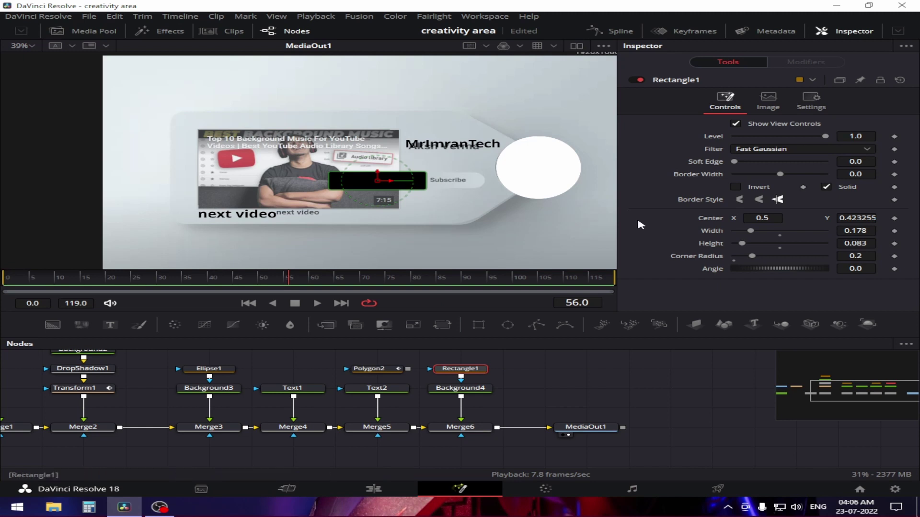
{"action": "scroll", "coordinate": [855, 231], "scroll_direction": "down", "scroll_amount": 1}
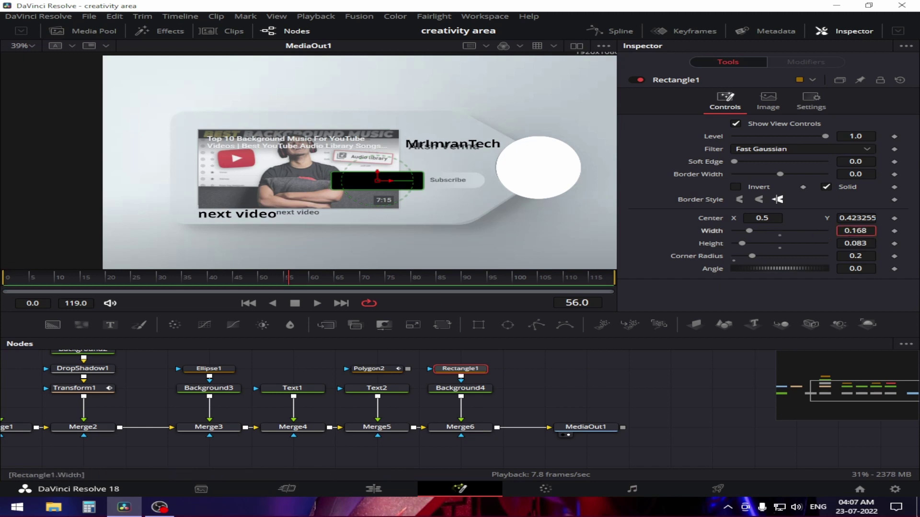
{"action": "scroll", "coordinate": [856, 244], "scroll_direction": "down", "scroll_amount": 2}
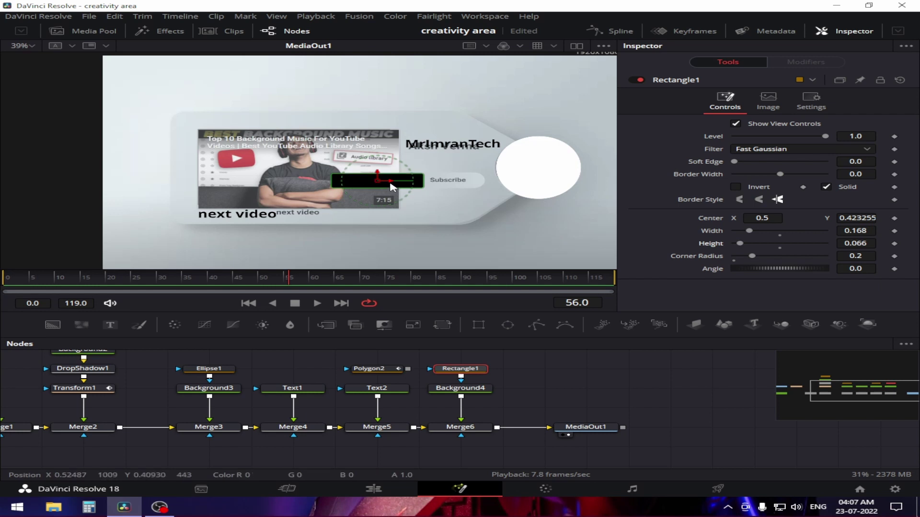
{"action": "left_click_drag", "start_coordinate": [391, 187], "coordinate": [456, 187]}
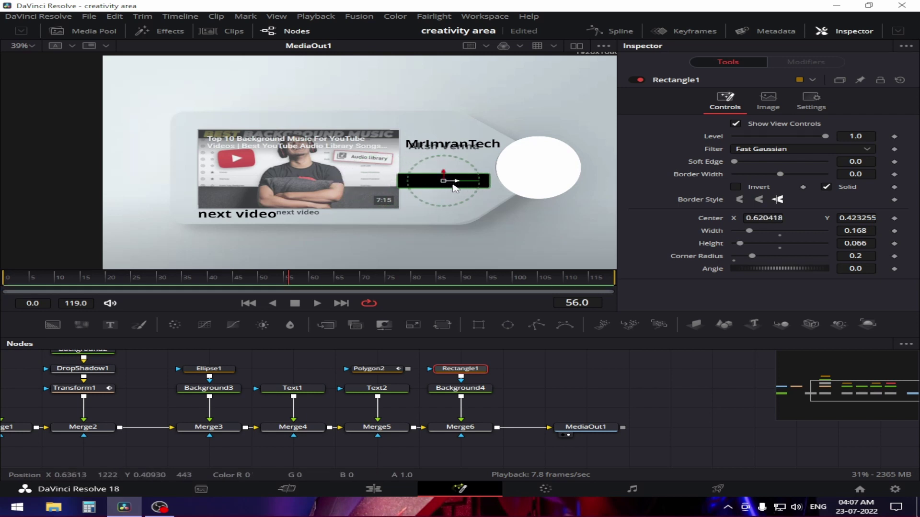
{"action": "scroll", "coordinate": [856, 230], "scroll_direction": "down", "scroll_amount": 3}
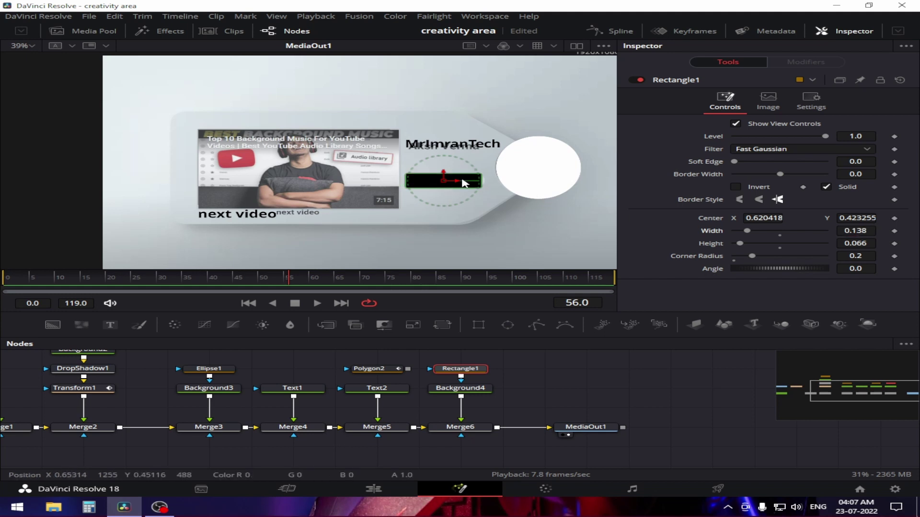
{"action": "left_click_drag", "start_coordinate": [454, 183], "coordinate": [463, 184]}
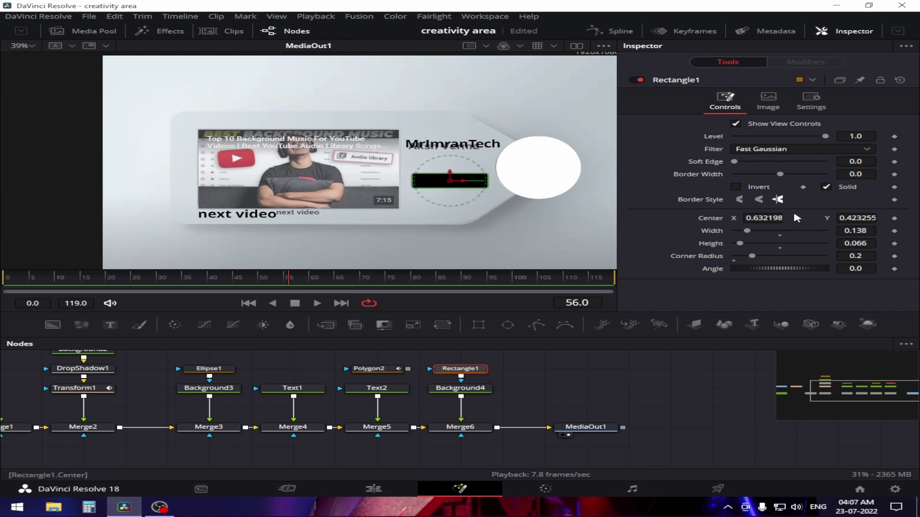
Recolour Background4 with a light grey sampled from the image, at about red 0.637, green 0.669 and blue 0.691.
{"action": "left_click", "coordinate": [485, 389]}
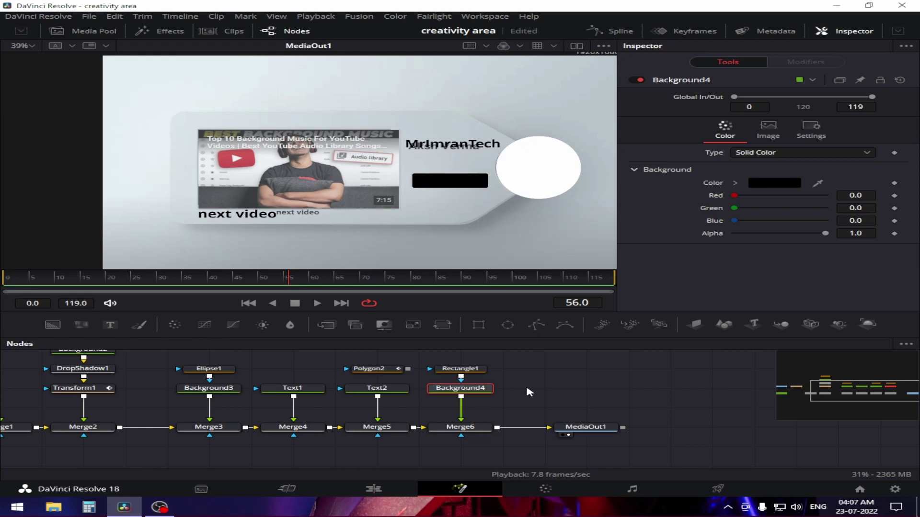
{"action": "left_click", "coordinate": [779, 181]}
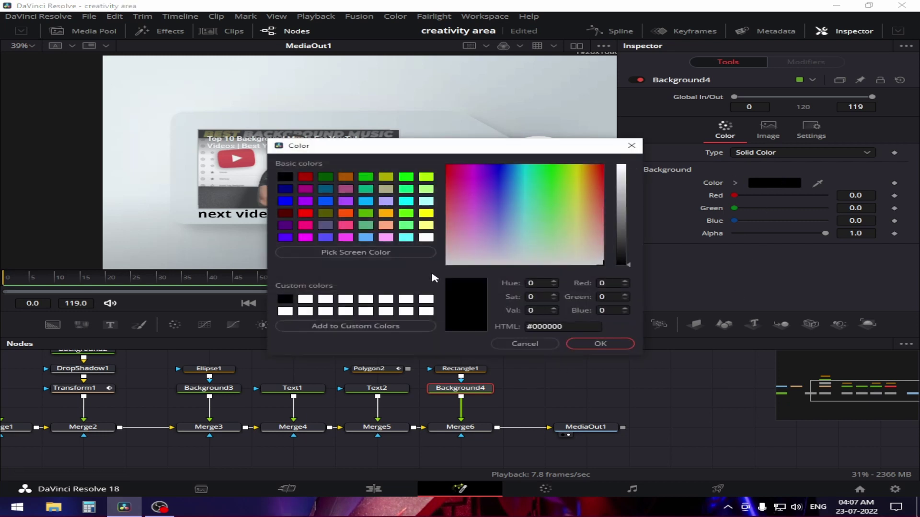
{"action": "left_click_drag", "start_coordinate": [503, 149], "coordinate": [545, 209]}
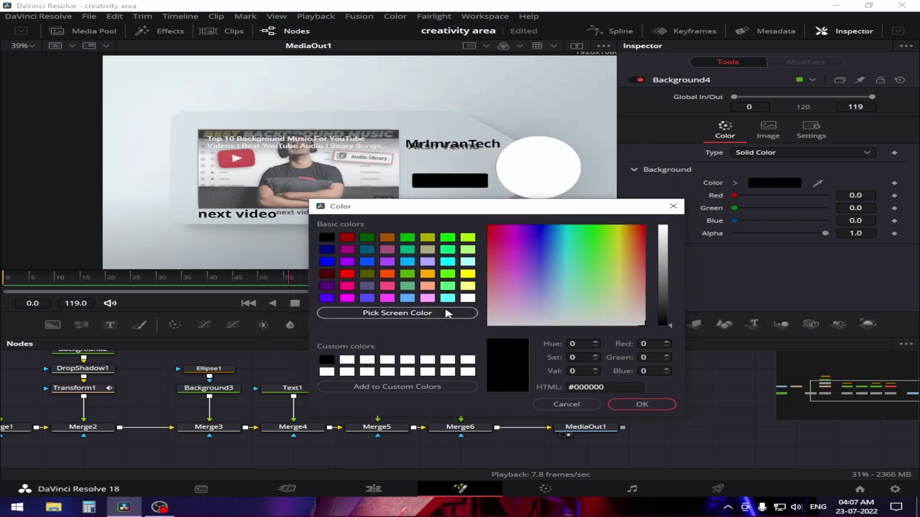
{"action": "left_click", "coordinate": [448, 314]}
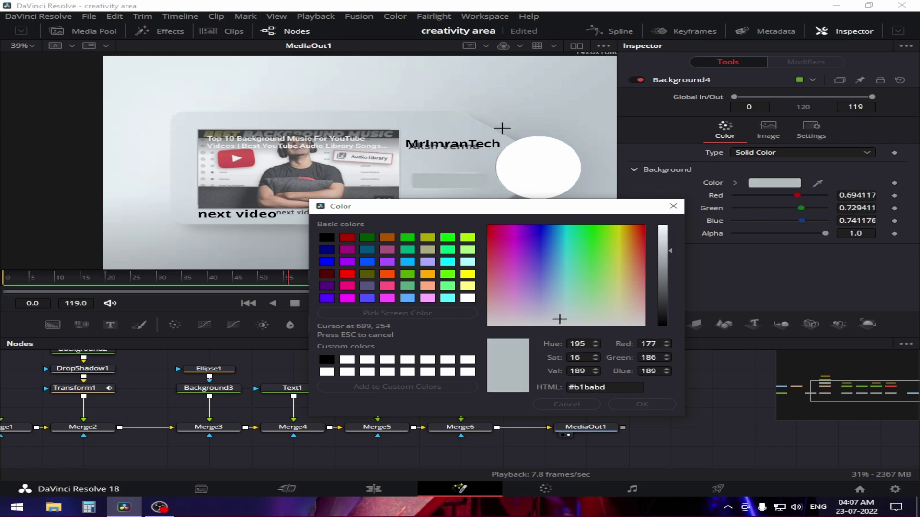
{"action": "left_click", "coordinate": [502, 128]}
{"action": "left_click", "coordinate": [662, 405]}
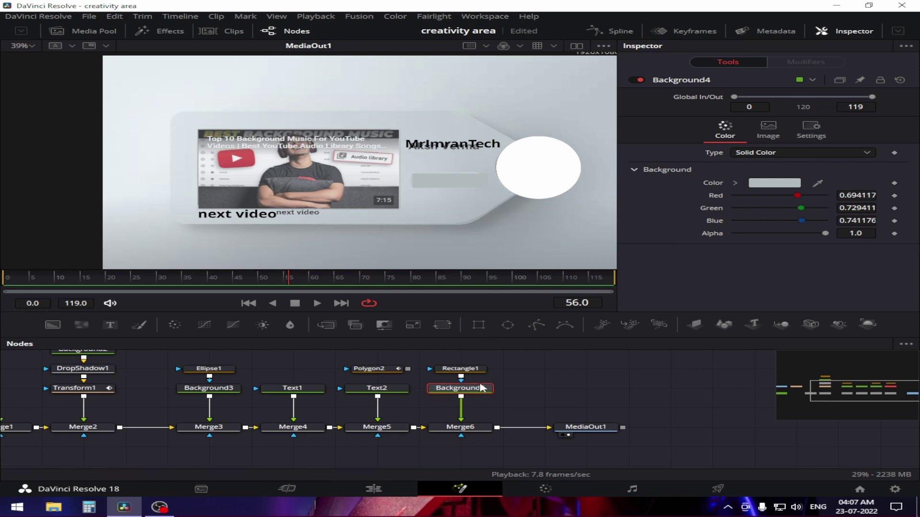
{"action": "left_click_drag", "start_coordinate": [817, 186], "coordinate": [463, 220]}
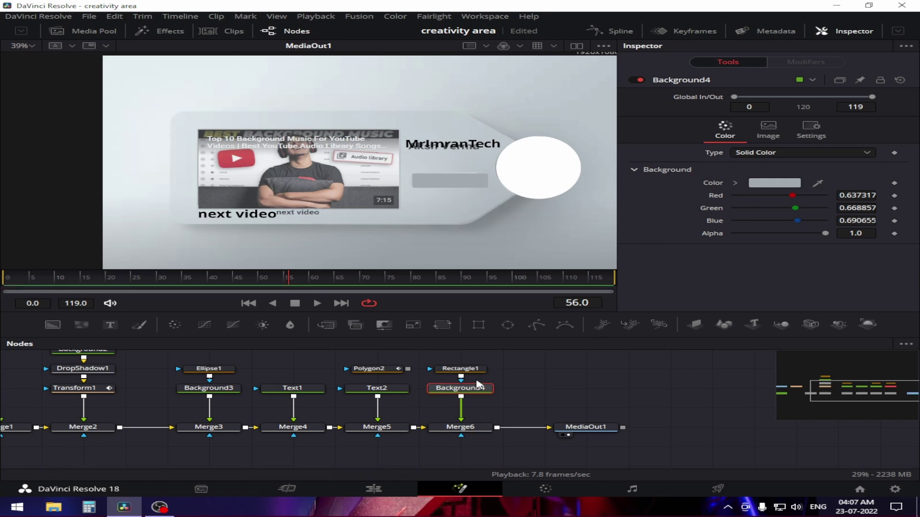
Add a Text node merged after Merge6, and line up the new merge and text with the rest of the node chain.
{"action": "left_click", "coordinate": [648, 452]}
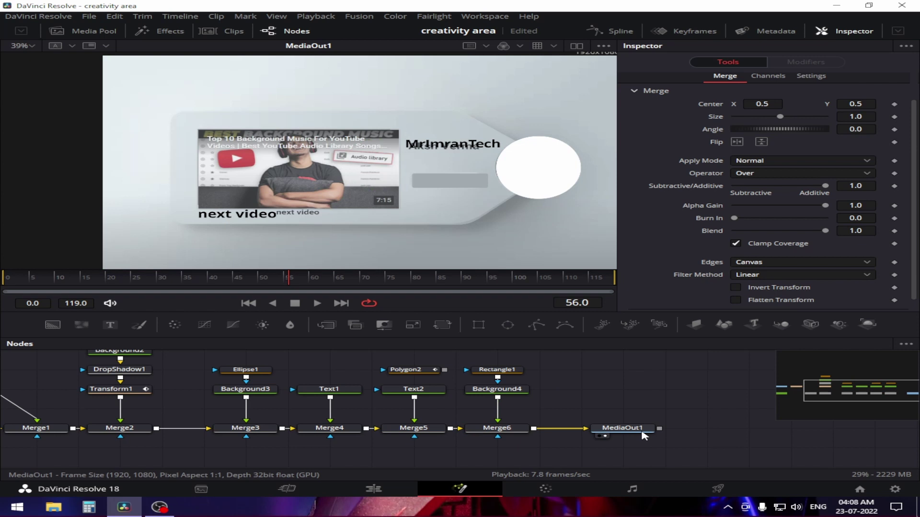
{"action": "left_click_drag", "start_coordinate": [644, 435], "coordinate": [729, 435]}
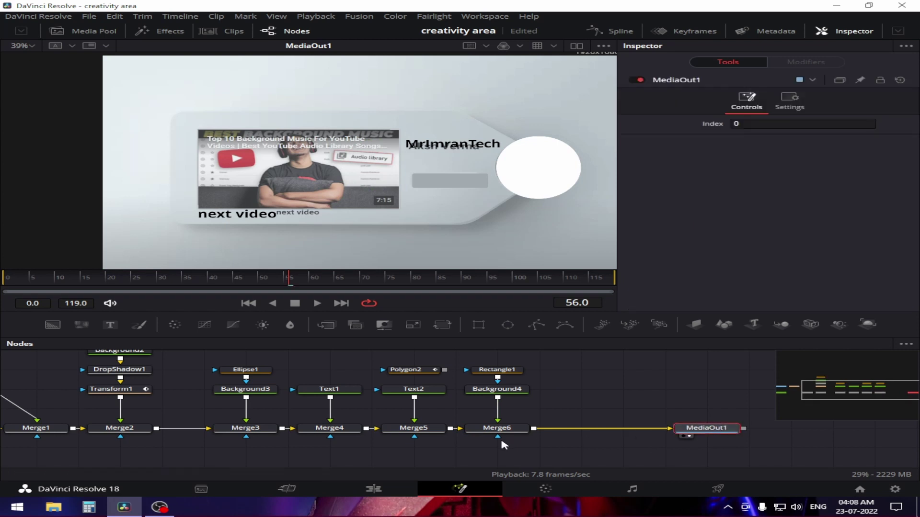
{"action": "left_click", "coordinate": [501, 429]}
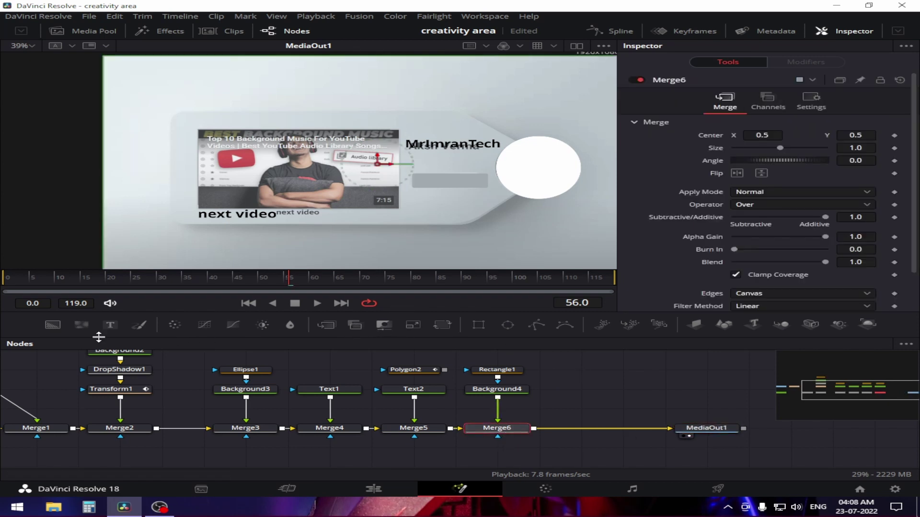
{"action": "left_click", "coordinate": [110, 325]}
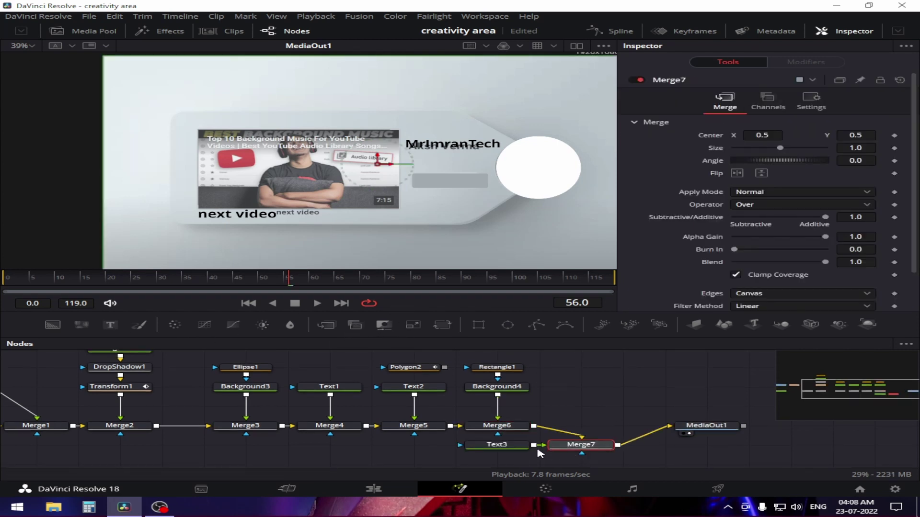
{"action": "left_click_drag", "start_coordinate": [594, 444], "coordinate": [595, 406]}
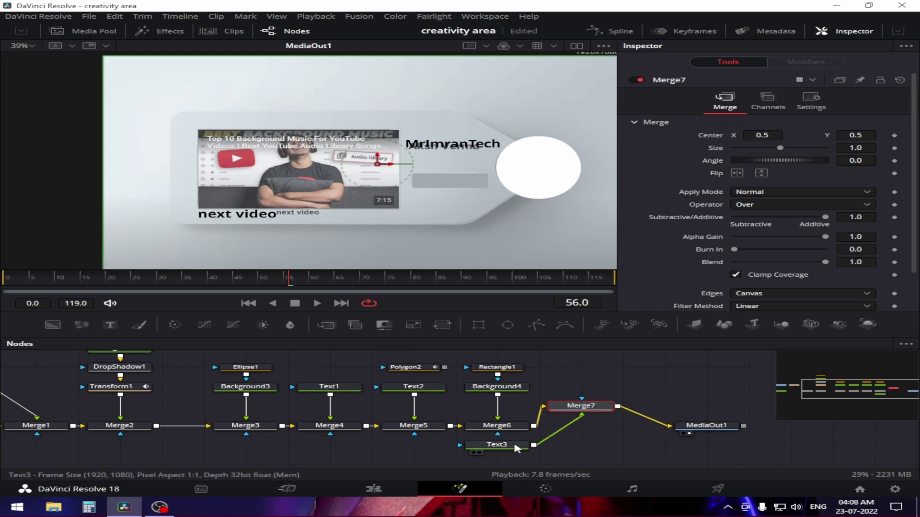
{"action": "left_click_drag", "start_coordinate": [528, 453], "coordinate": [612, 375]}
{"action": "left_click_drag", "start_coordinate": [580, 405], "coordinate": [581, 426]}
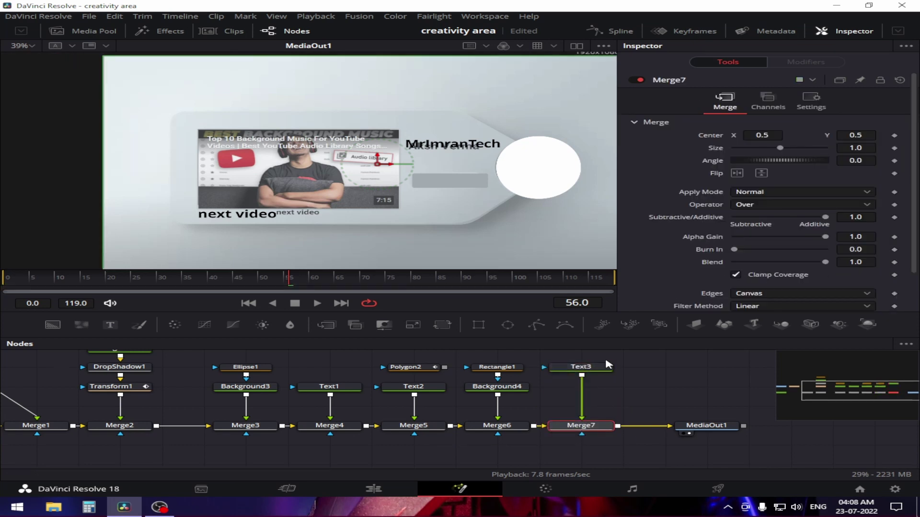
Enter "subscribe" as the content of Text3 and reduce its size to about 0.0735.
{"action": "left_click", "coordinate": [596, 370]}
{"action": "left_click", "coordinate": [725, 184]}
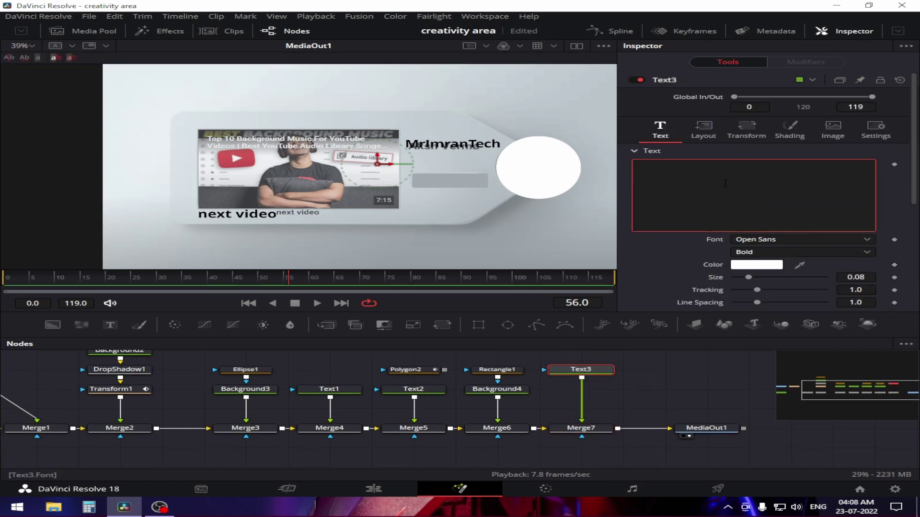
{"action": "type", "text": "subscribe"}
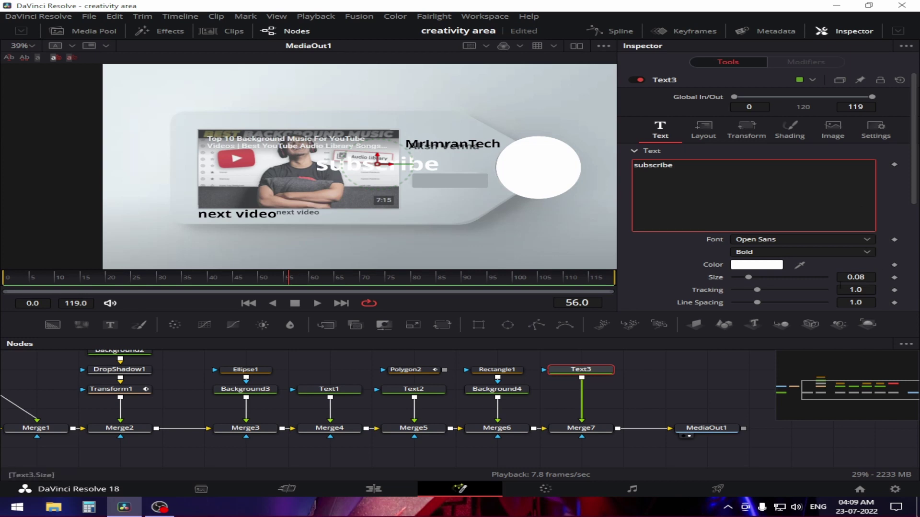
{"action": "left_click", "coordinate": [856, 278]}
{"action": "type", "text": "0.0735"}
{"action": "key", "text": "Return"}
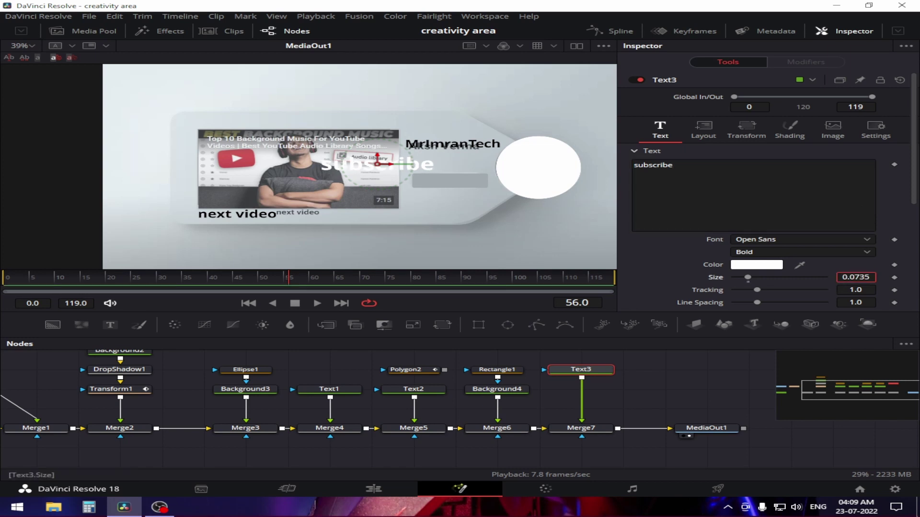
Set the "subscribe" text's colour to black (#000000).
{"action": "left_click", "coordinate": [767, 266]}
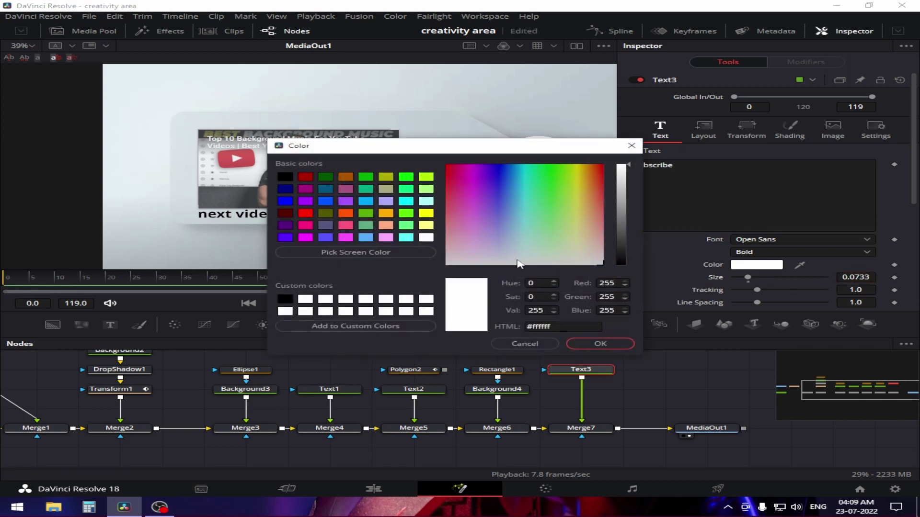
{"action": "left_click", "coordinate": [428, 253]}
{"action": "left_click", "coordinate": [285, 299]}
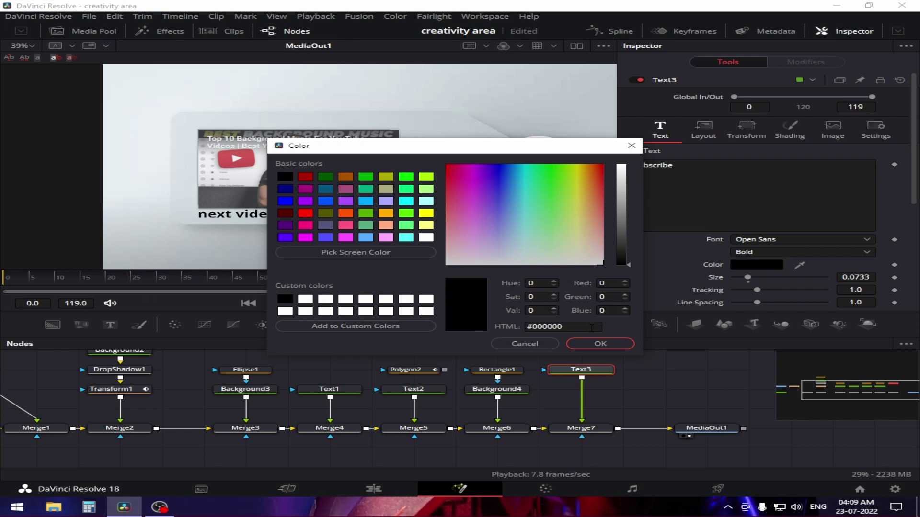
{"action": "left_click", "coordinate": [620, 349]}
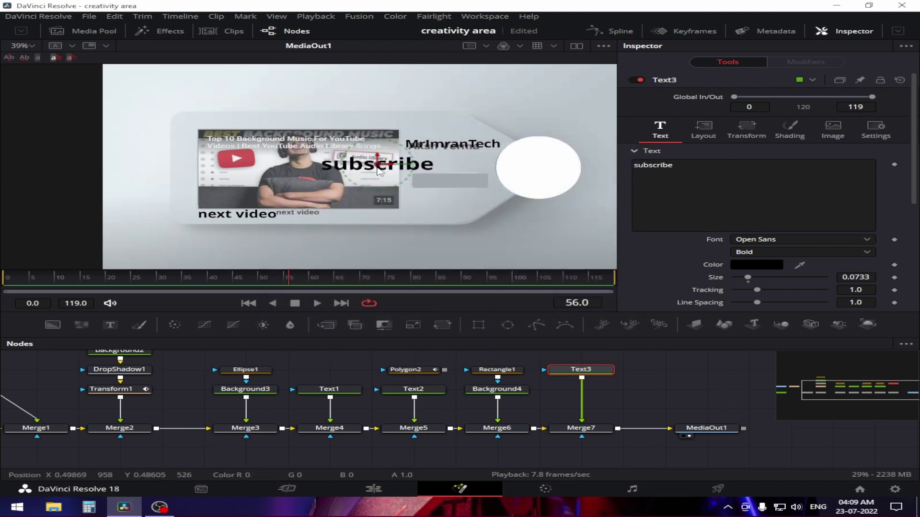
Reduce the "subscribe" text to size 0.0446 and centre it on the grey button rectangle.
{"action": "left_click_drag", "start_coordinate": [377, 169], "coordinate": [451, 180]}
{"action": "left_click_drag", "start_coordinate": [855, 277], "coordinate": [826, 277]}
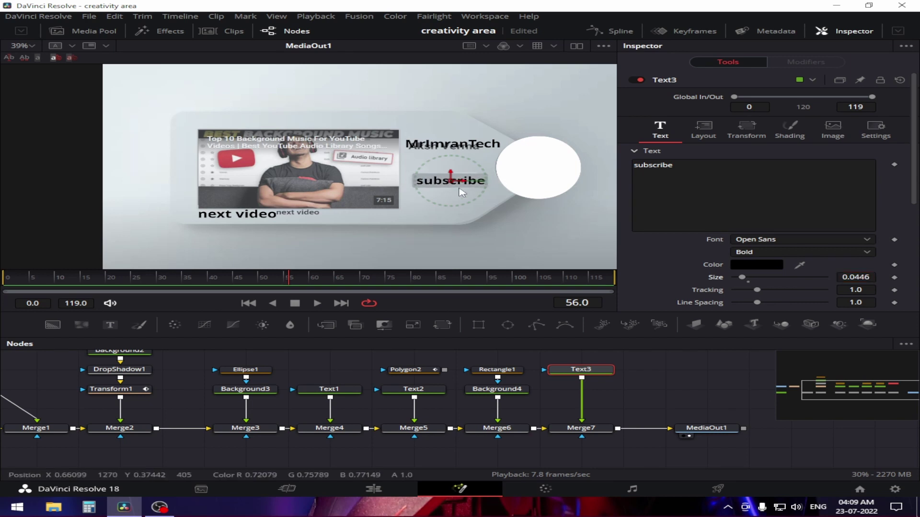
{"action": "left_click_drag", "start_coordinate": [461, 184], "coordinate": [457, 183]}
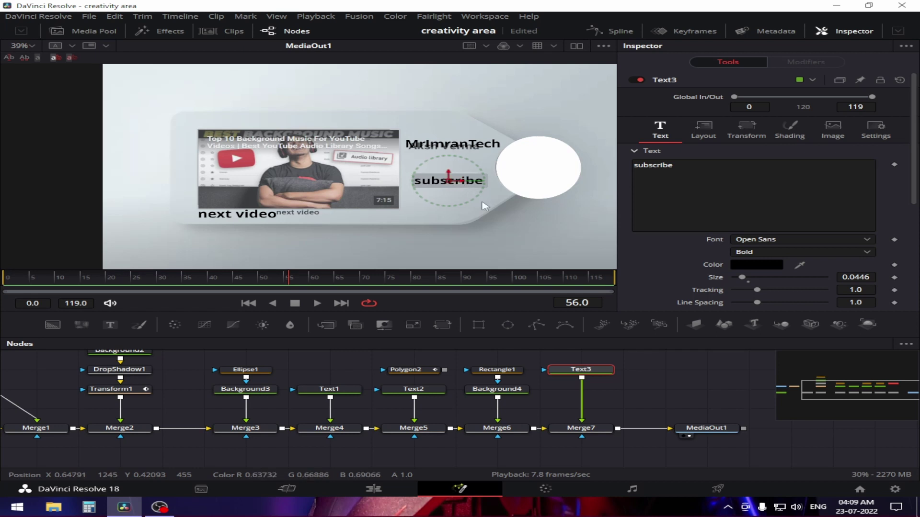
{"action": "left_click", "coordinate": [676, 357]}
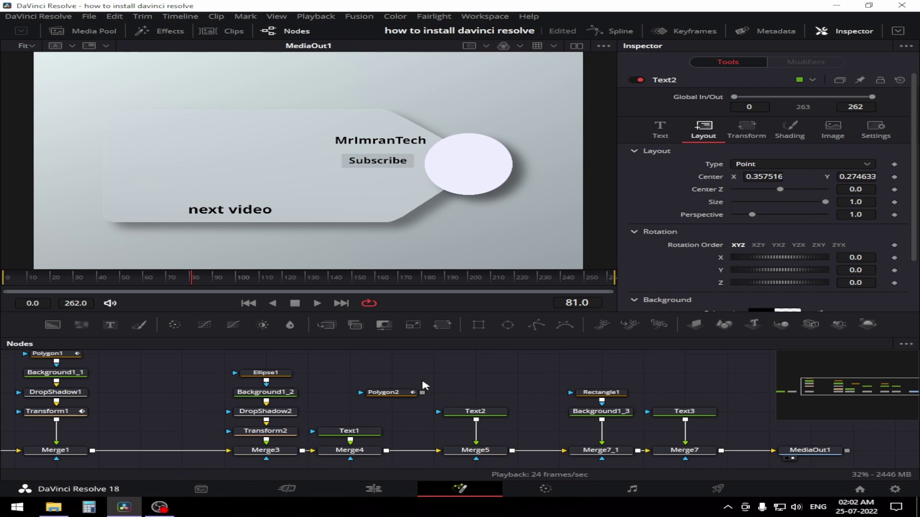
Play back the finished end-screen card composition from an earlier frame to check the whole design.
{"action": "left_click_drag", "start_coordinate": [423, 383], "coordinate": [567, 372]}
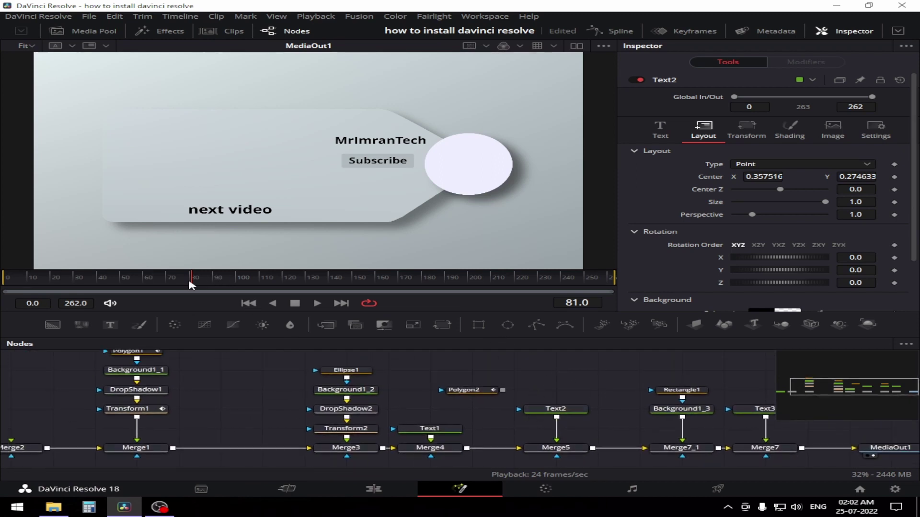
{"action": "mouse_move", "coordinate": [160, 285]}
{"action": "left_mouse_down"}
{"action": "mouse_move", "coordinate": [127, 286]}
{"action": "mouse_move", "coordinate": [144, 286]}
{"action": "left_mouse_up"}
{"action": "key", "text": "space"}
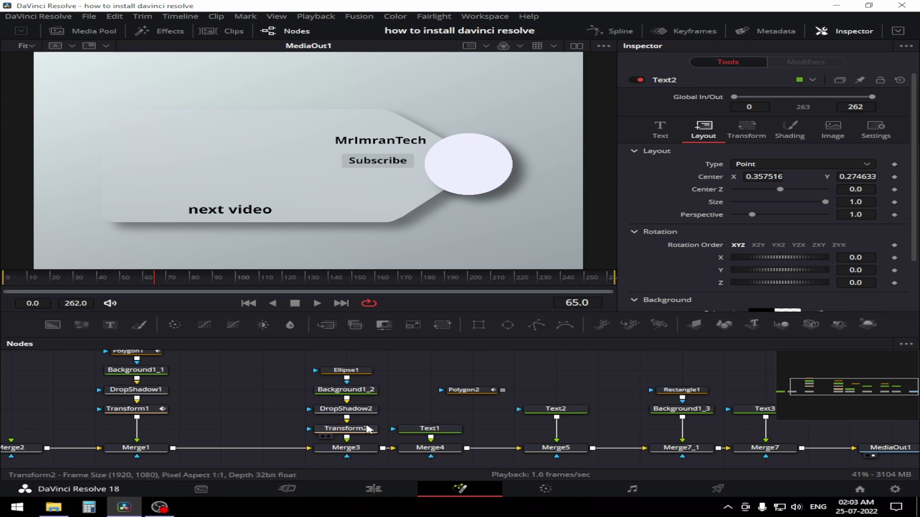
Animate the Size of Transform2, the circle's transform, starting with a keyframe at frame 65.
{"action": "left_click", "coordinate": [368, 431]}
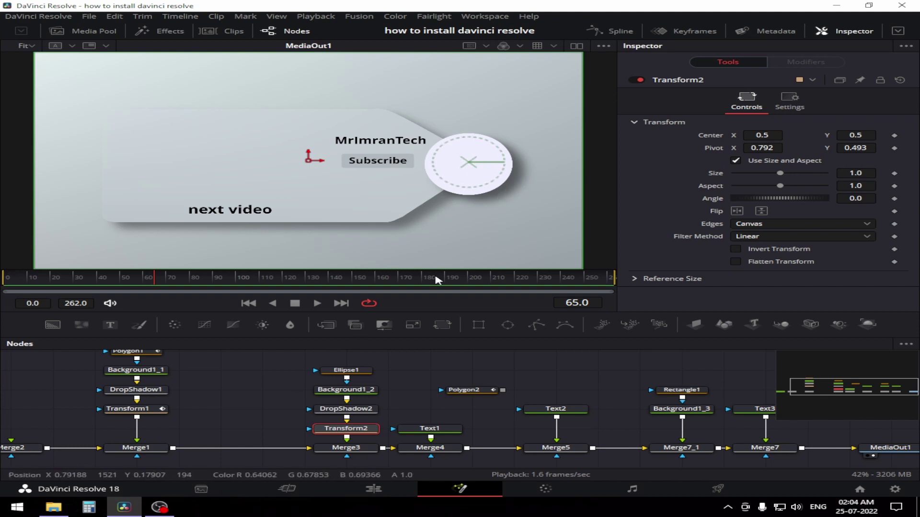
{"action": "left_click", "coordinate": [140, 278]}
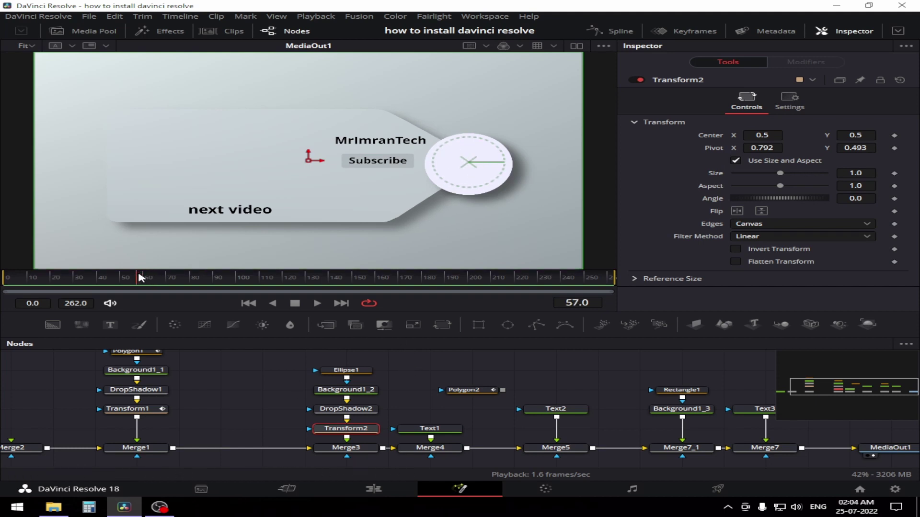
{"action": "left_click_drag", "start_coordinate": [140, 278], "coordinate": [158, 278]}
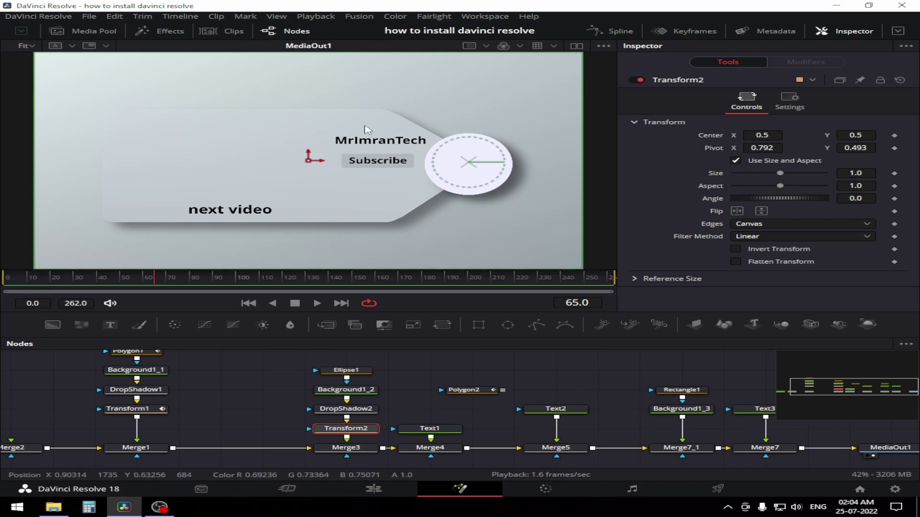
{"action": "left_click", "coordinate": [447, 380]}
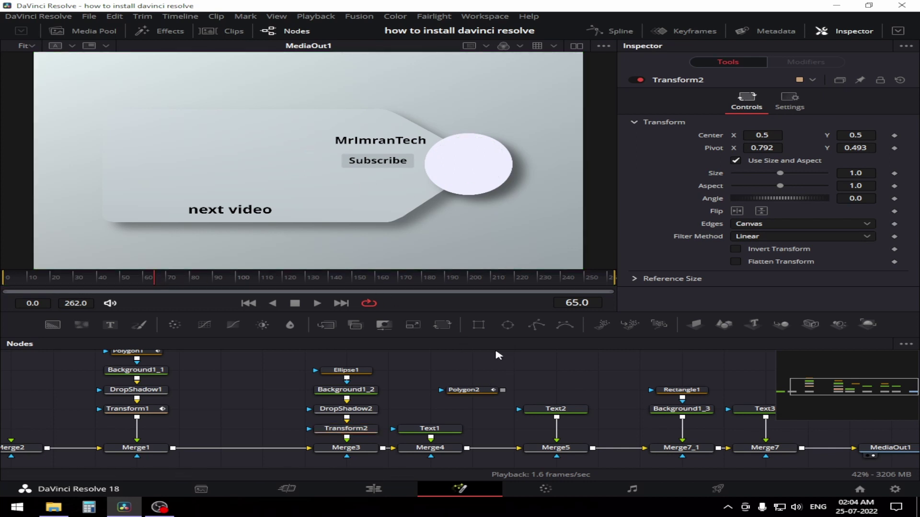
{"action": "left_click_drag", "start_coordinate": [499, 355], "coordinate": [422, 362]}
{"action": "left_click", "coordinate": [272, 437]}
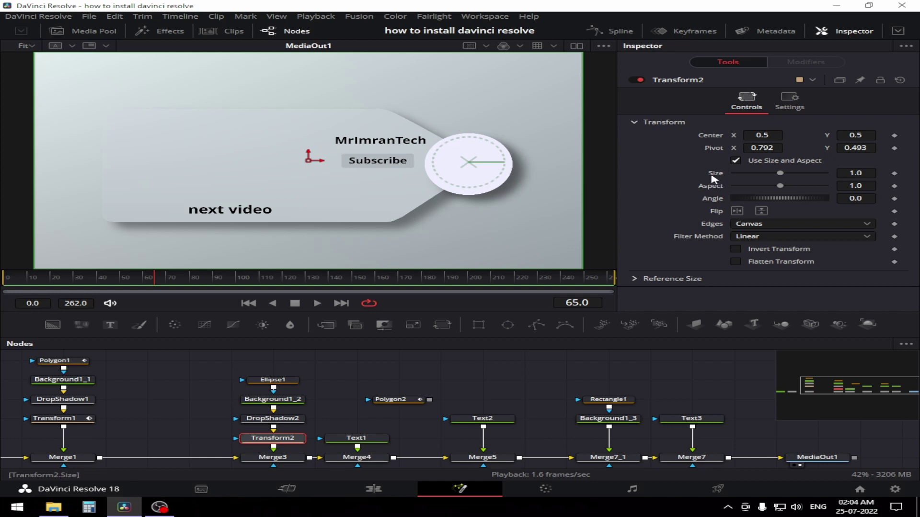
{"action": "right_click", "coordinate": [714, 179]}
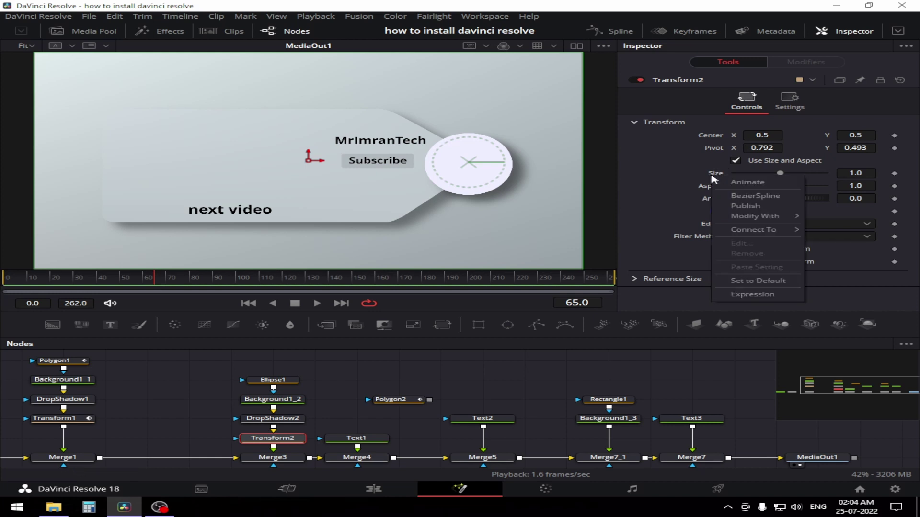
{"action": "left_click", "coordinate": [740, 182]}
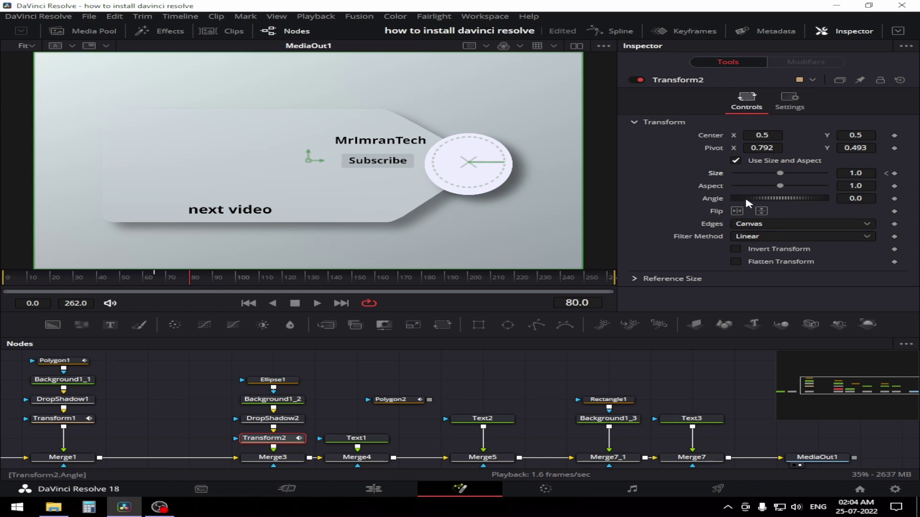
Keyframe Transform2's Size at 1.0 on frame 80 and at 0.0 on frame 65 so the circle scales up.
{"action": "right_click", "coordinate": [716, 181]}
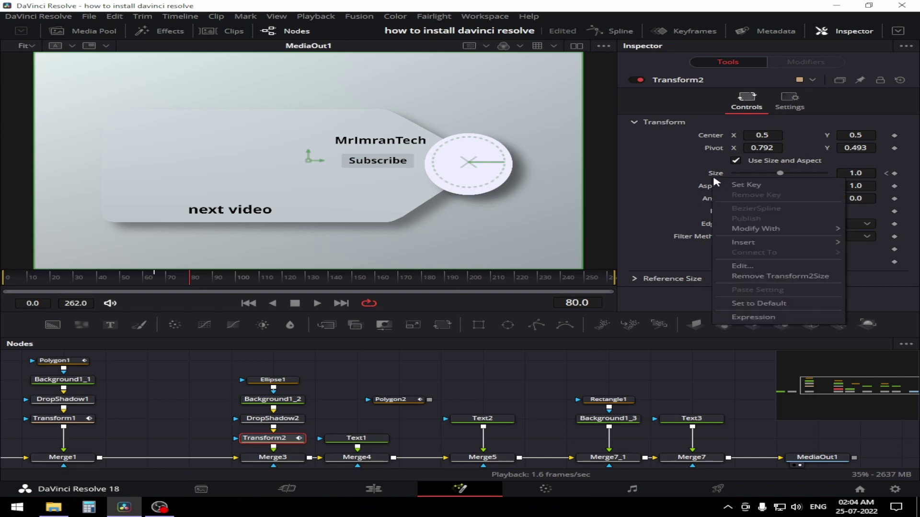
{"action": "left_click", "coordinate": [695, 181]}
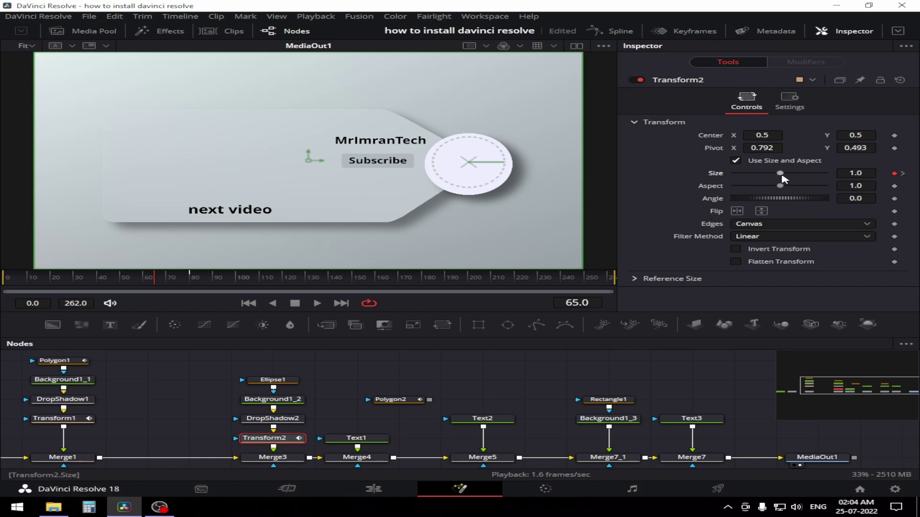
{"action": "left_click_drag", "start_coordinate": [782, 177], "coordinate": [733, 176]}
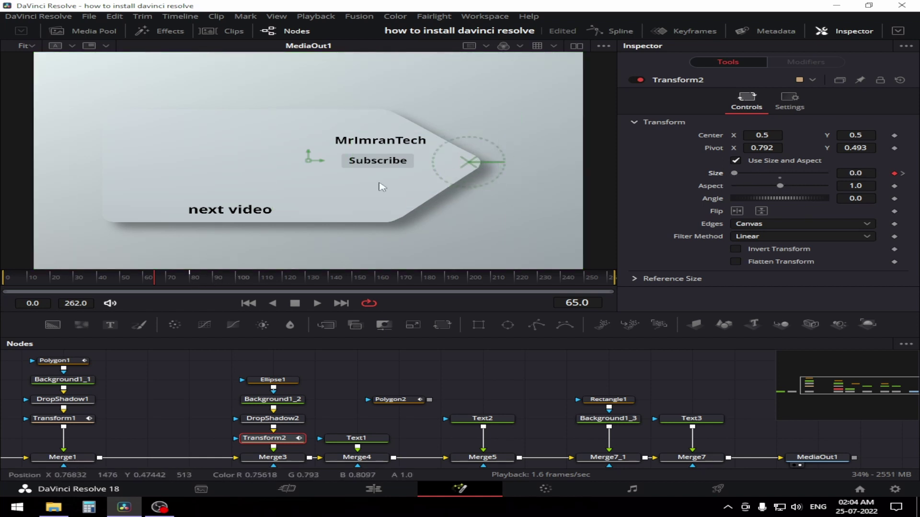
{"action": "key", "text": "Left"}
{"action": "left_click_drag", "start_coordinate": [142, 286], "coordinate": [195, 287]}
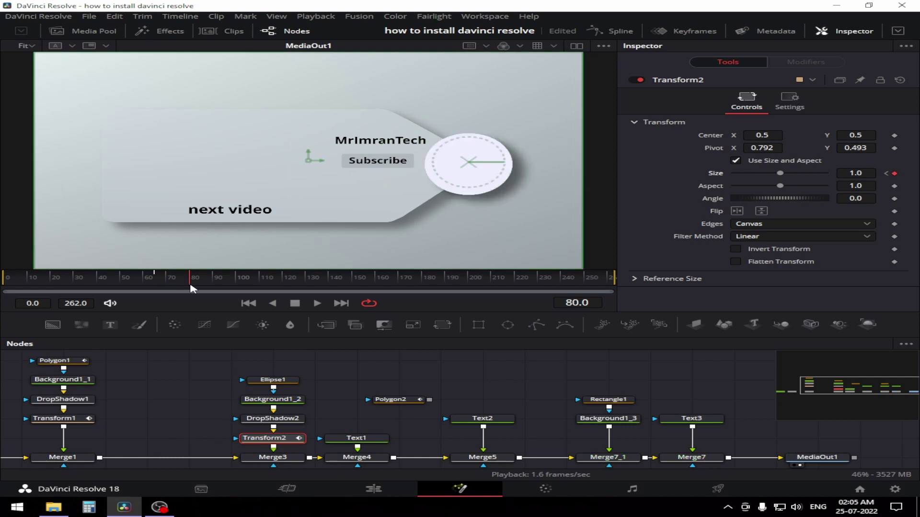
Open the spline editor in place of the node and inspector views, showing Transform2's Size curve fitted to view.
{"action": "left_click", "coordinate": [620, 30]}
{"action": "left_click", "coordinate": [852, 29]}
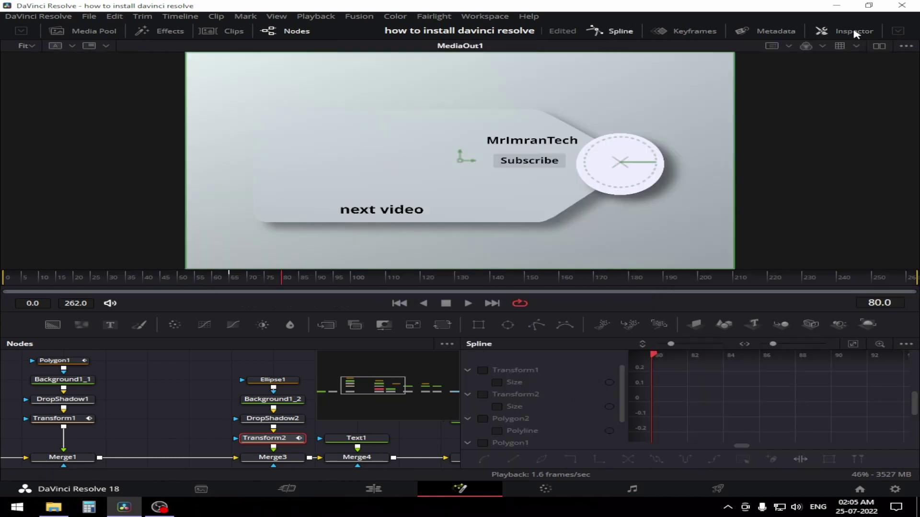
{"action": "left_click", "coordinate": [285, 30]}
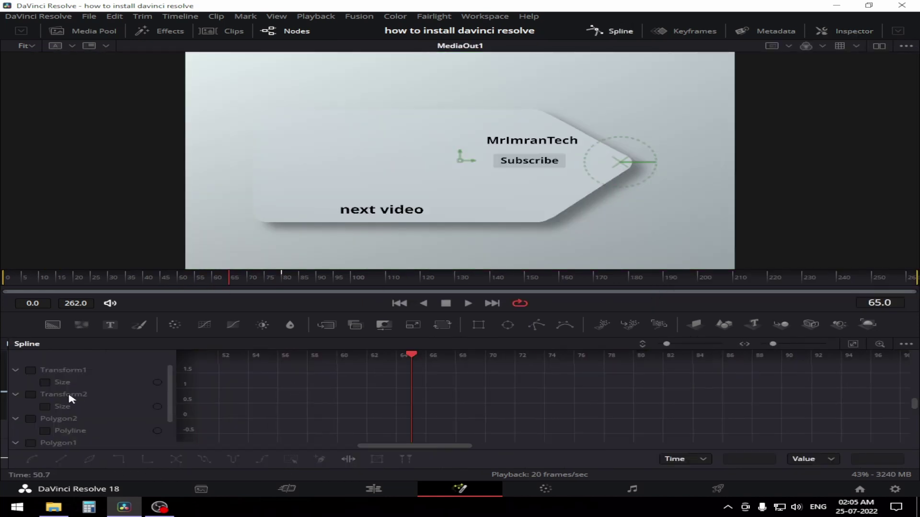
{"action": "left_click", "coordinate": [31, 396]}
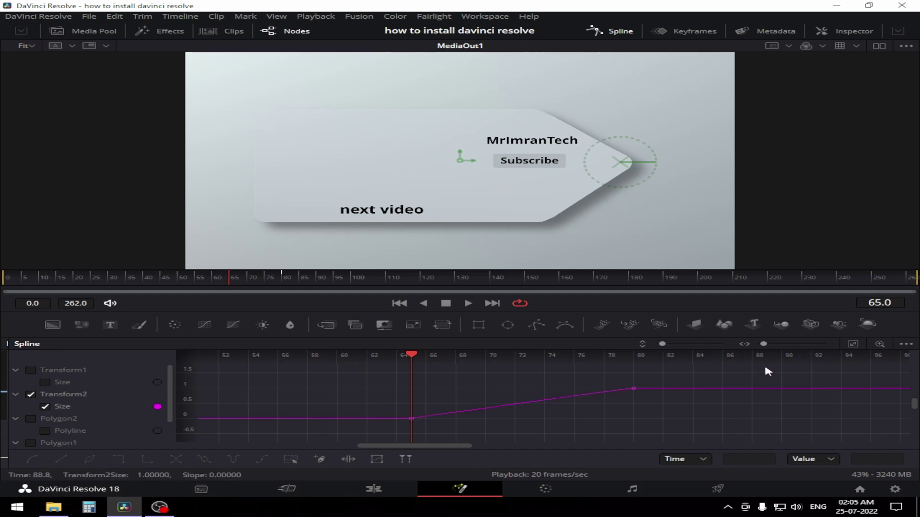
{"action": "left_click", "coordinate": [853, 345]}
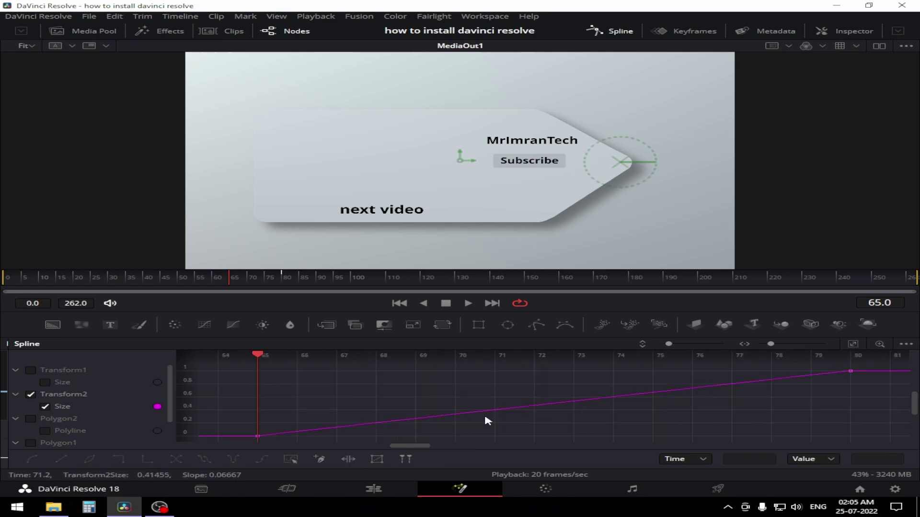
Smooth both keyframes of Transform2's Size curve and pull the frame 80 keyframe's handle back to frame 65.
{"action": "left_click", "coordinate": [291, 459]}
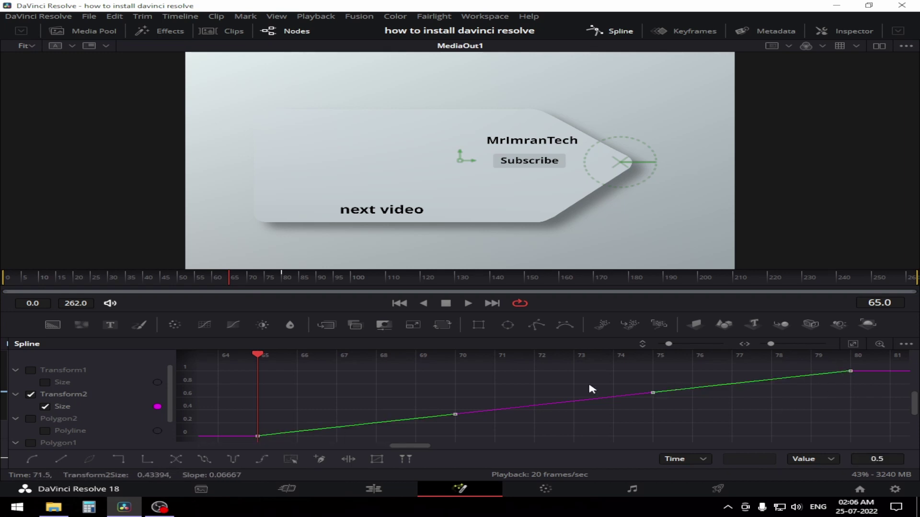
{"action": "left_click", "coordinate": [847, 398]}
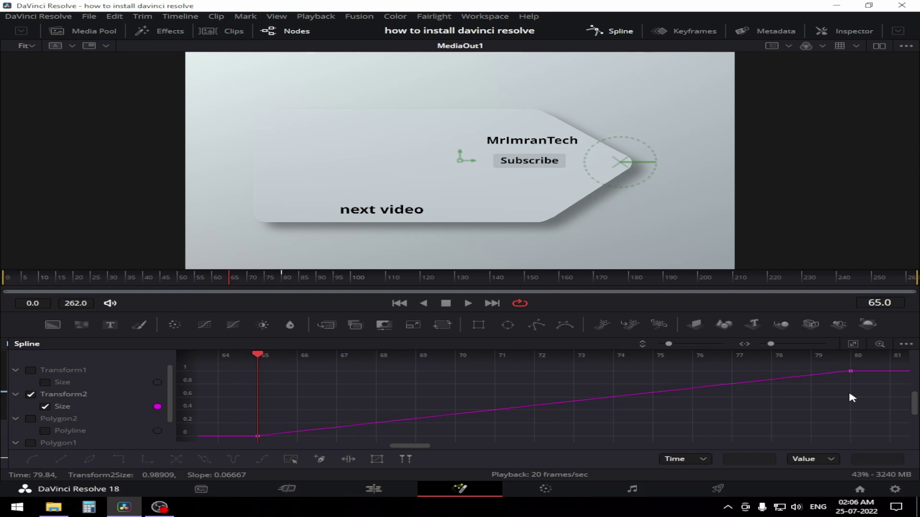
{"action": "left_click_drag", "start_coordinate": [845, 374], "coordinate": [241, 440]}
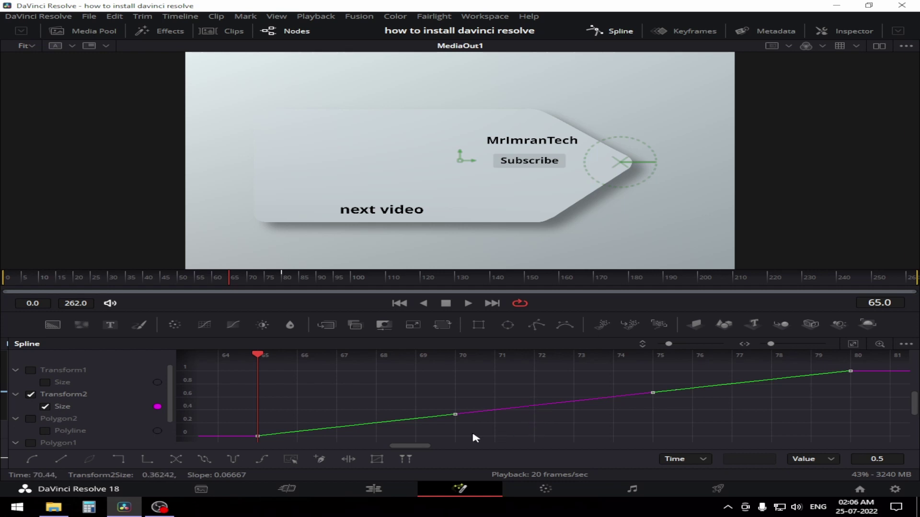
{"action": "key", "text": "shift+s"}
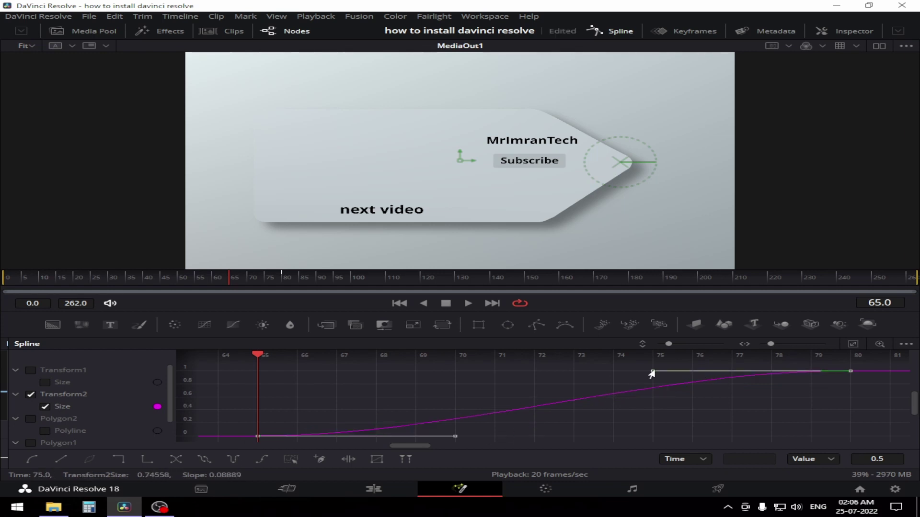
{"action": "left_click_drag", "start_coordinate": [652, 372], "coordinate": [259, 376]}
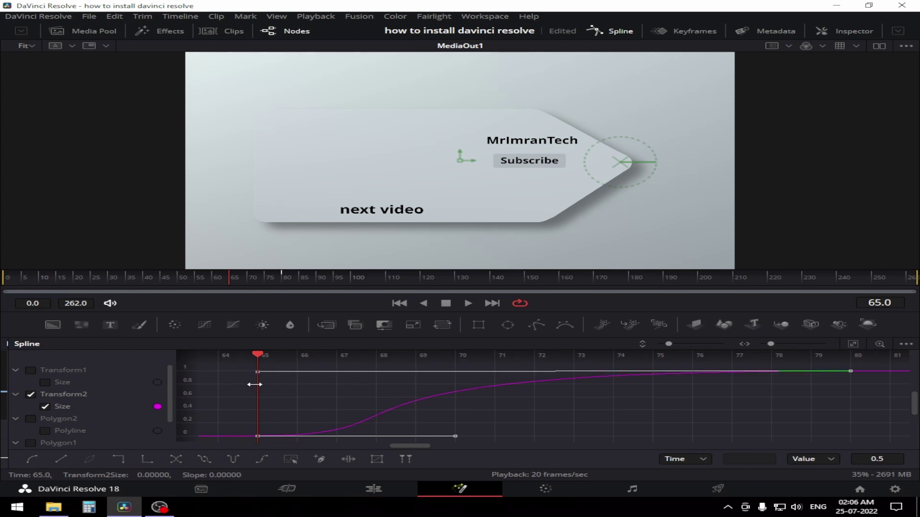
Close the spline editor and play back the circle's scale-up animation from before frame 65.
{"action": "left_click", "coordinate": [618, 31]}
{"action": "left_click", "coordinate": [203, 277]}
{"action": "key", "text": "space"}
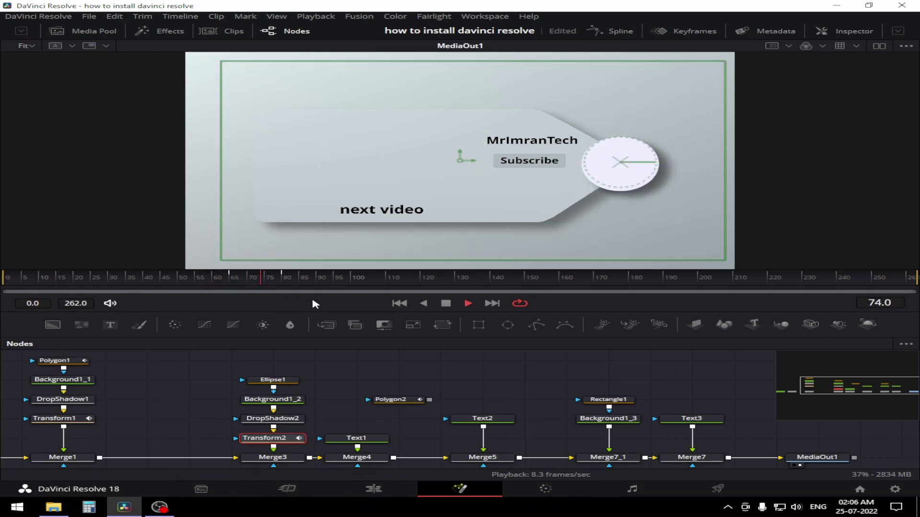
{"action": "key", "text": "space"}
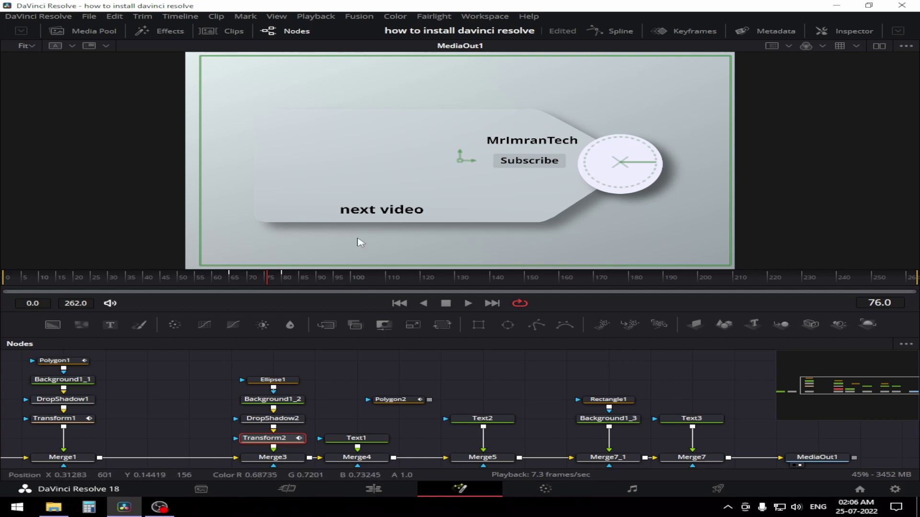
Connect the Polygon2 mask to both Text1 and Text2, moving Text1 up in the node graph to make room.
{"action": "left_click_drag", "start_coordinate": [472, 387], "coordinate": [415, 368]}
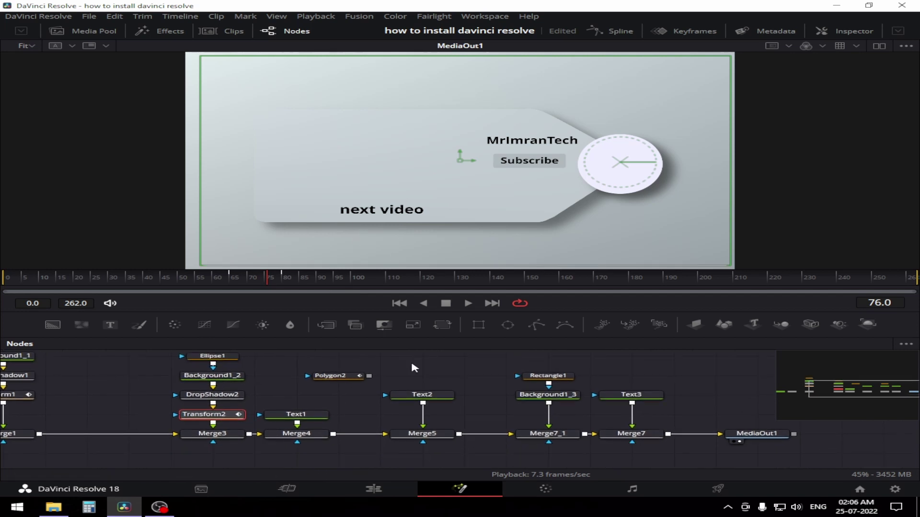
{"action": "left_click", "coordinate": [296, 415]}
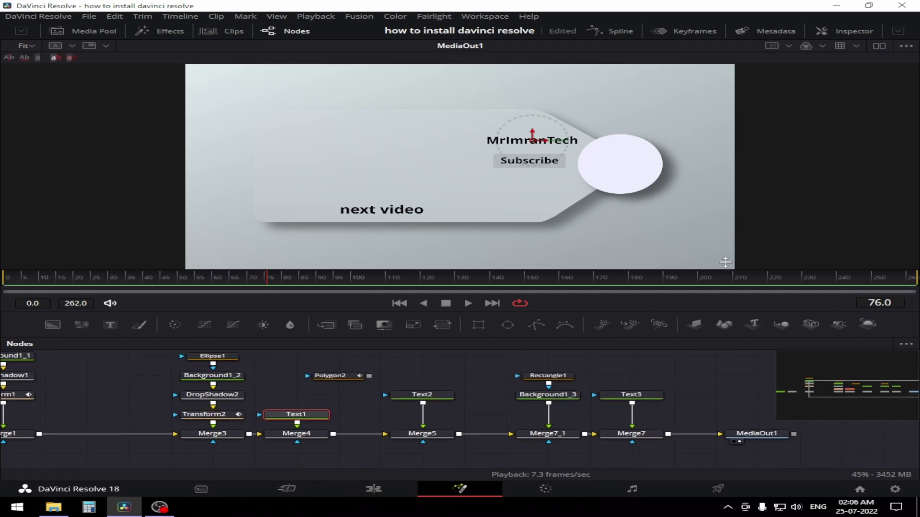
{"action": "left_click", "coordinate": [841, 33]}
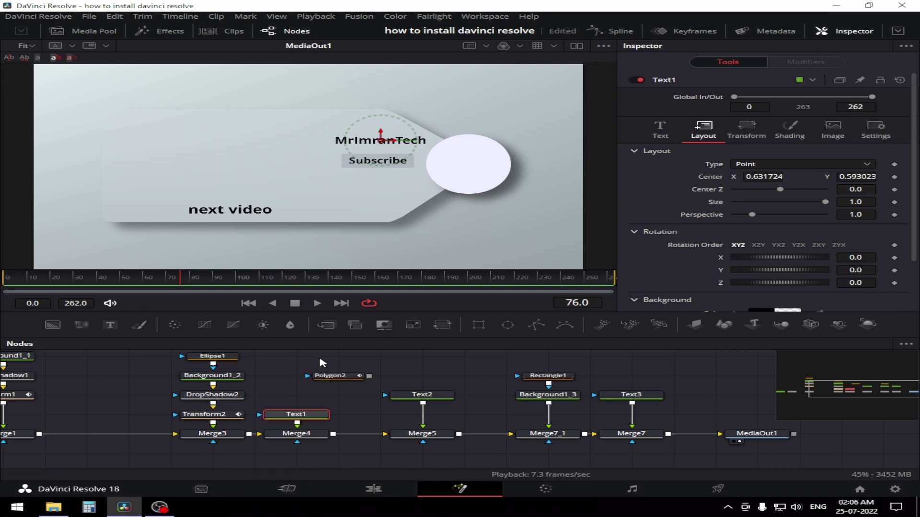
{"action": "left_click", "coordinate": [344, 378]}
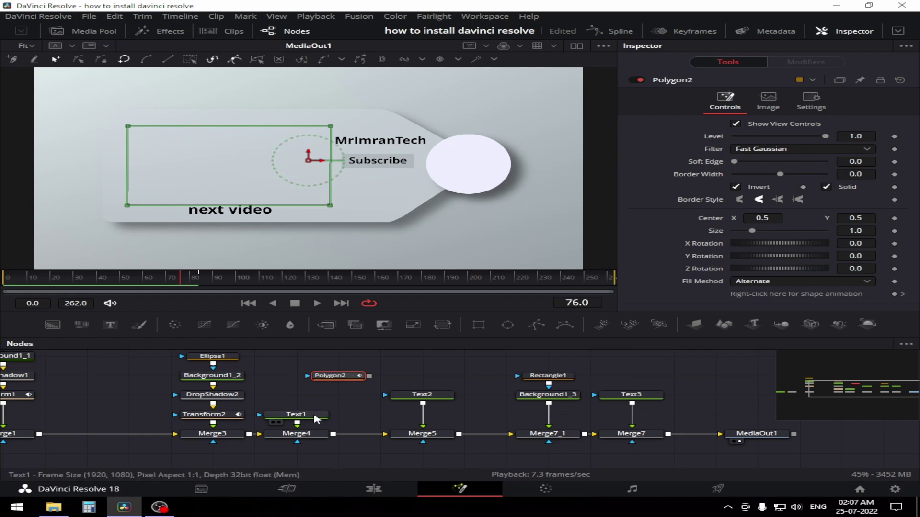
{"action": "left_click_drag", "start_coordinate": [315, 415], "coordinate": [315, 395]}
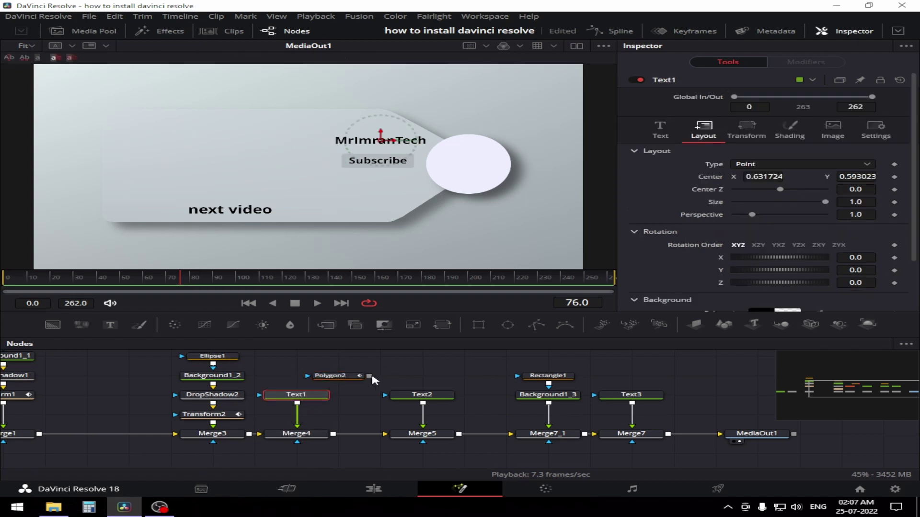
{"action": "left_click_drag", "start_coordinate": [372, 377], "coordinate": [296, 398]}
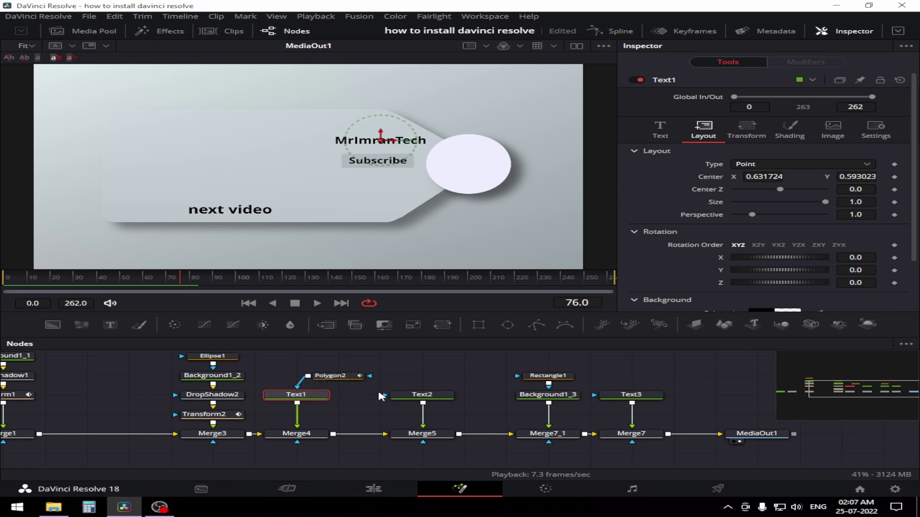
{"action": "left_click_drag", "start_coordinate": [307, 375], "coordinate": [411, 398]}
{"action": "left_click", "coordinate": [421, 396]}
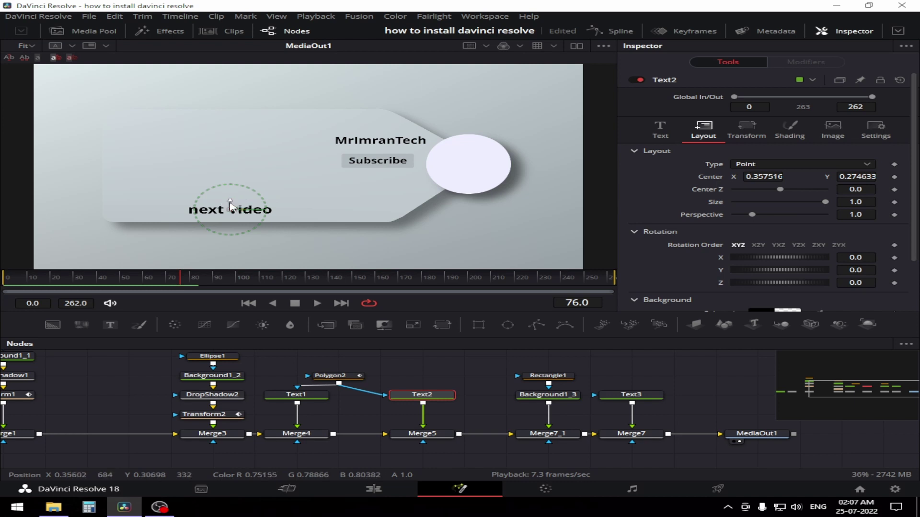
Animate Text2's Center to move down from about Y 0.321 at frame 65 to about Y 0.258 at frame 80.
{"action": "mouse_move", "coordinate": [231, 207]}
{"action": "left_mouse_down"}
{"action": "mouse_move", "coordinate": [235, 184]}
{"action": "mouse_move", "coordinate": [233, 204]}
{"action": "left_mouse_up"}
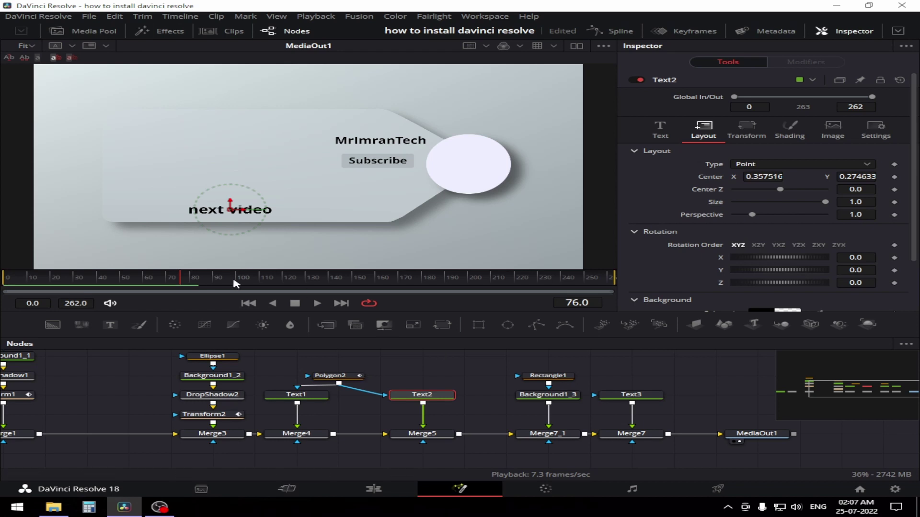
{"action": "left_click_drag", "start_coordinate": [191, 280], "coordinate": [159, 280]}
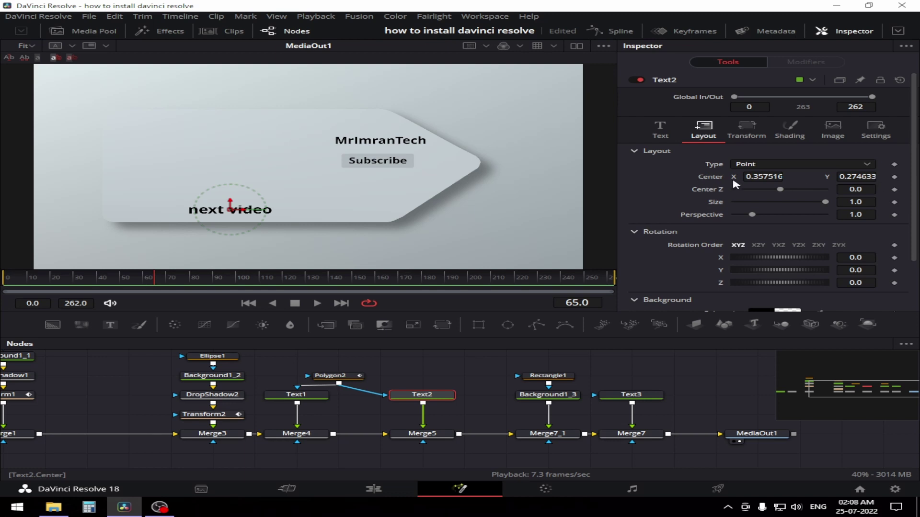
{"action": "right_click", "coordinate": [707, 181]}
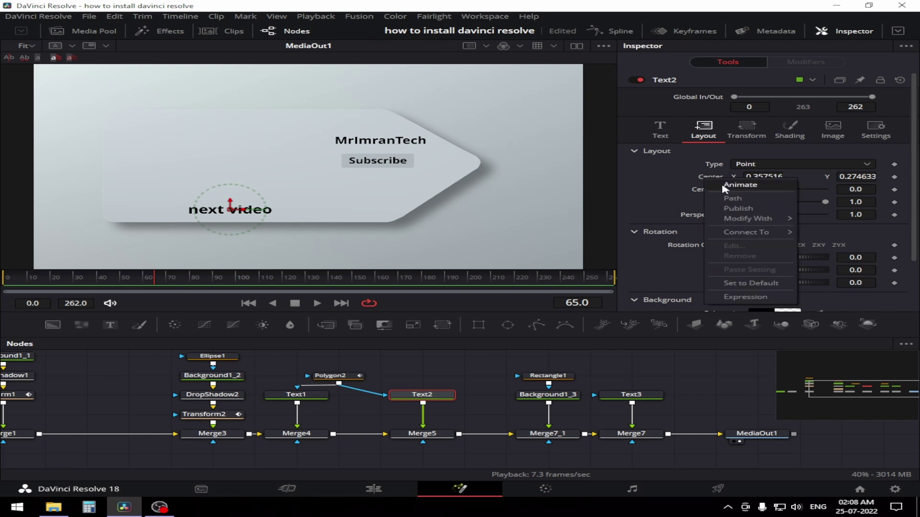
{"action": "left_click", "coordinate": [724, 187]}
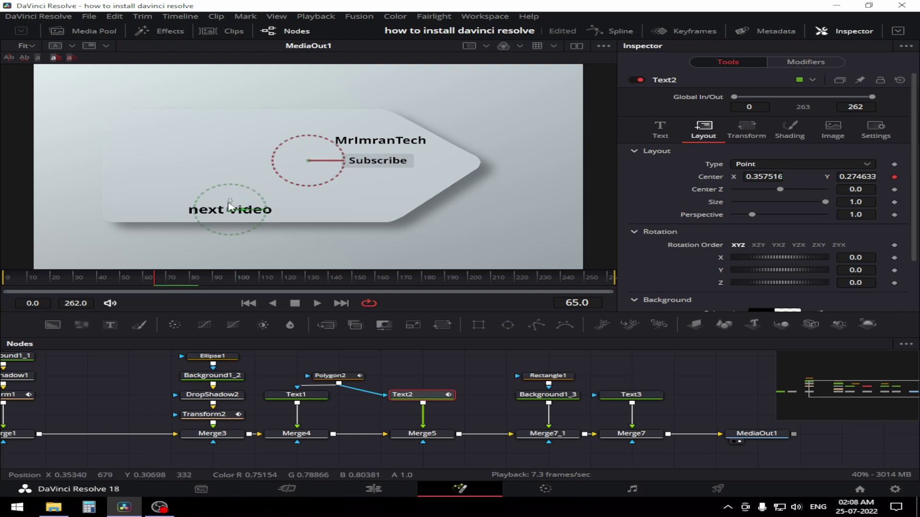
{"action": "left_click_drag", "start_coordinate": [230, 207], "coordinate": [230, 197]}
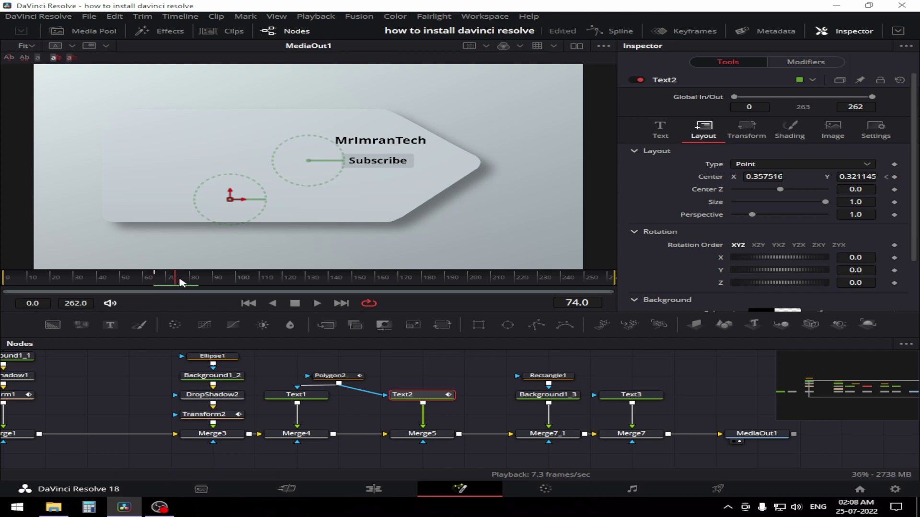
{"action": "left_click_drag", "start_coordinate": [181, 283], "coordinate": [196, 283]}
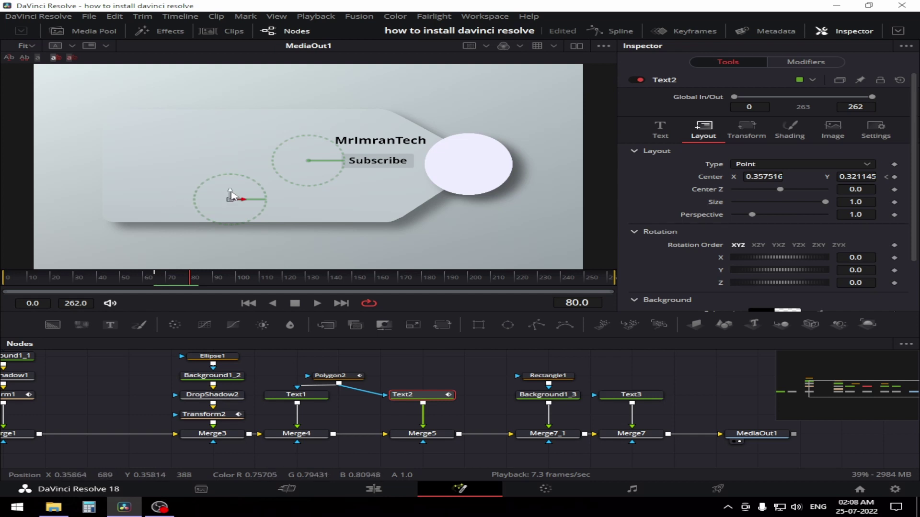
{"action": "left_click_drag", "start_coordinate": [230, 199], "coordinate": [230, 206]}
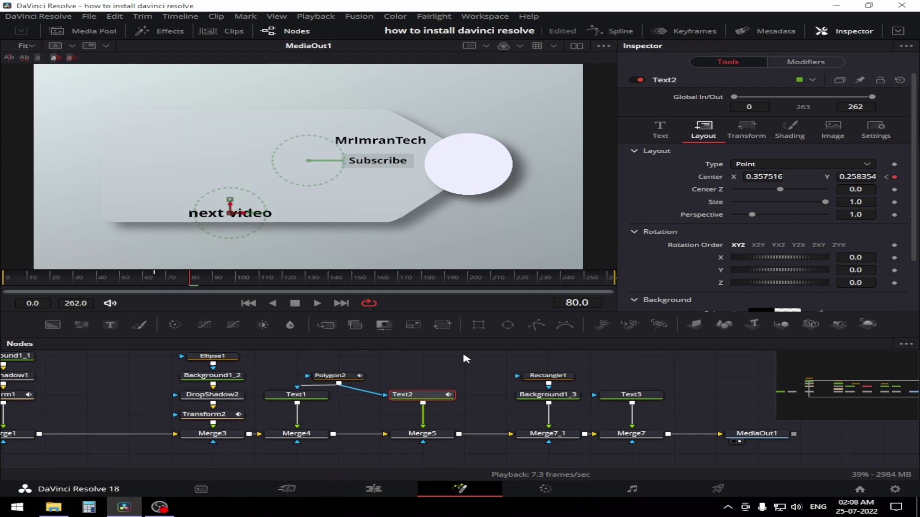
Animate Text1's Center, keyframing its current position at frame 80 and shifting it to about X 0.435 at frame 65.
{"action": "left_click_drag", "start_coordinate": [484, 377], "coordinate": [465, 372]}
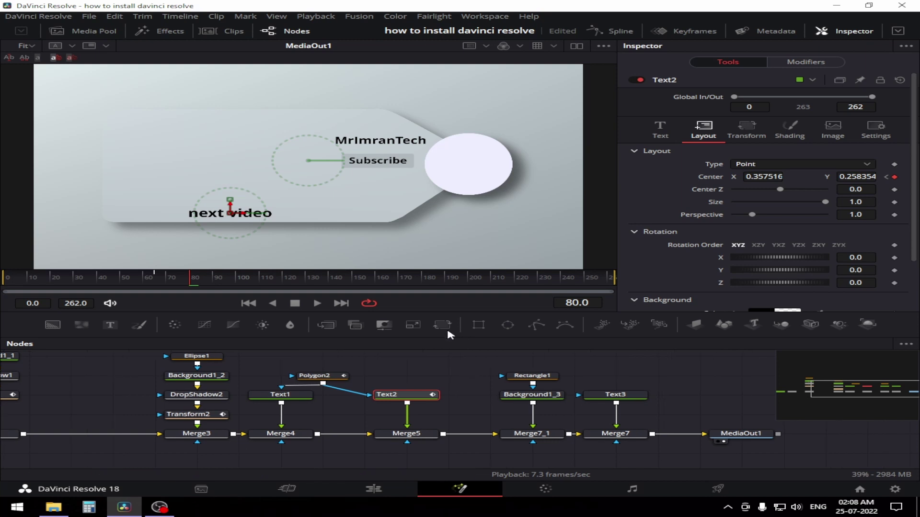
{"action": "left_click", "coordinate": [300, 395]}
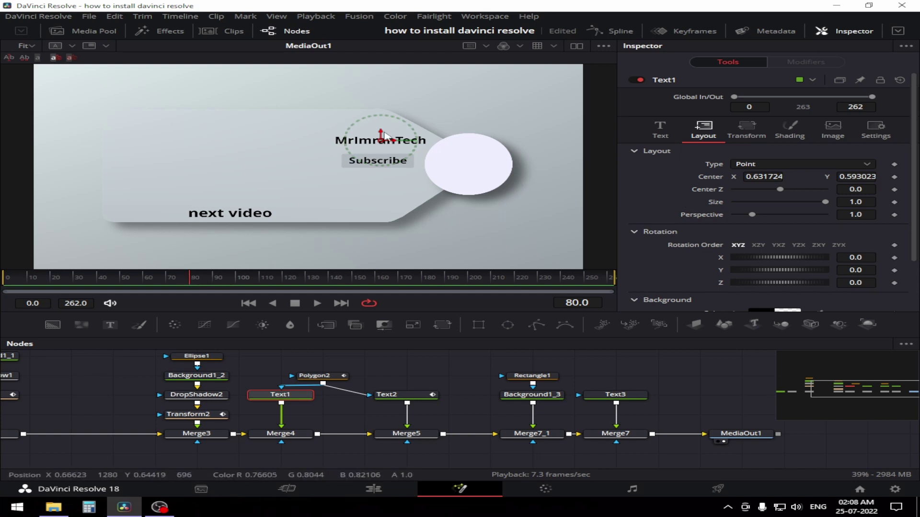
{"action": "right_click", "coordinate": [711, 180]}
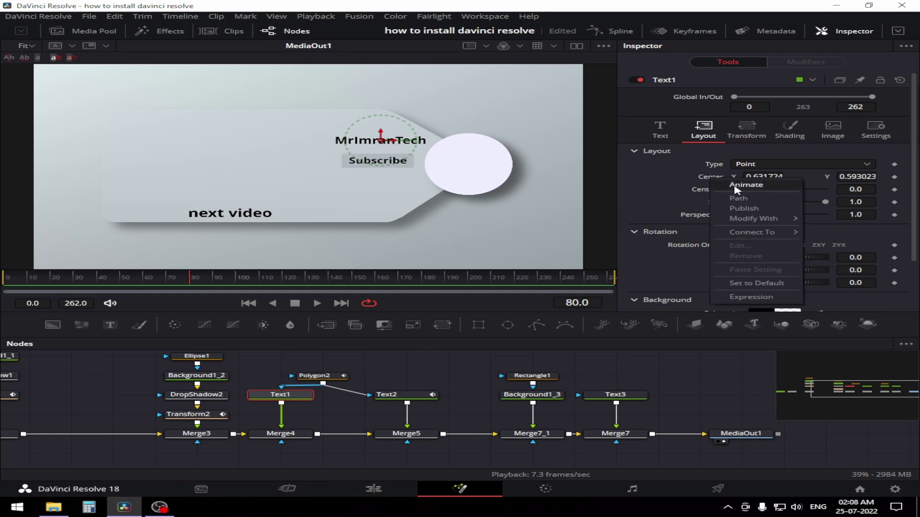
{"action": "left_click", "coordinate": [724, 185]}
{"action": "left_click_drag", "start_coordinate": [169, 280], "coordinate": [158, 286]}
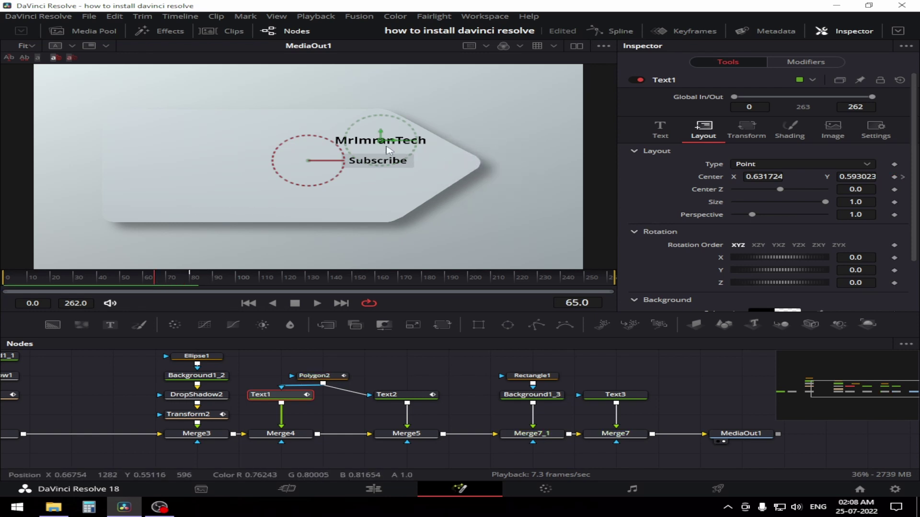
{"action": "left_click_drag", "start_coordinate": [389, 143], "coordinate": [288, 149]}
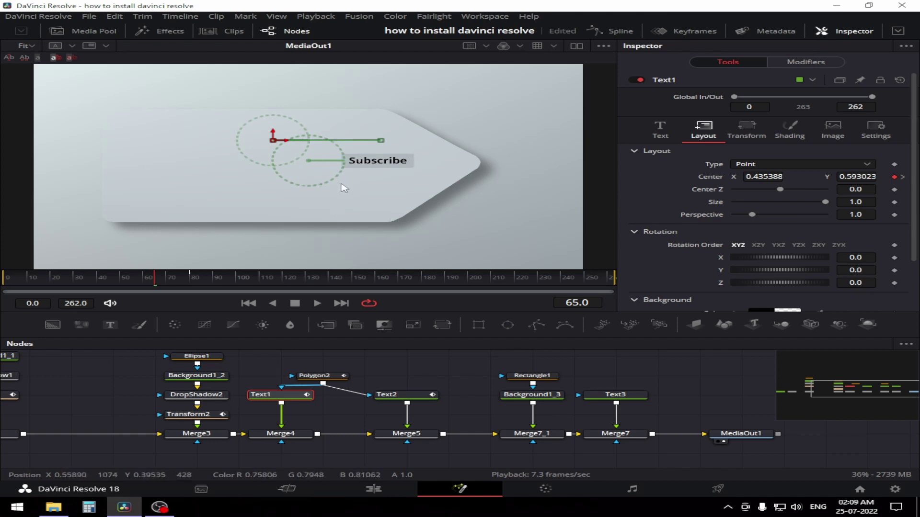
Play back both text slide-in animations from around frame 55 to past frame 80.
{"action": "left_click_drag", "start_coordinate": [156, 293], "coordinate": [133, 282]}
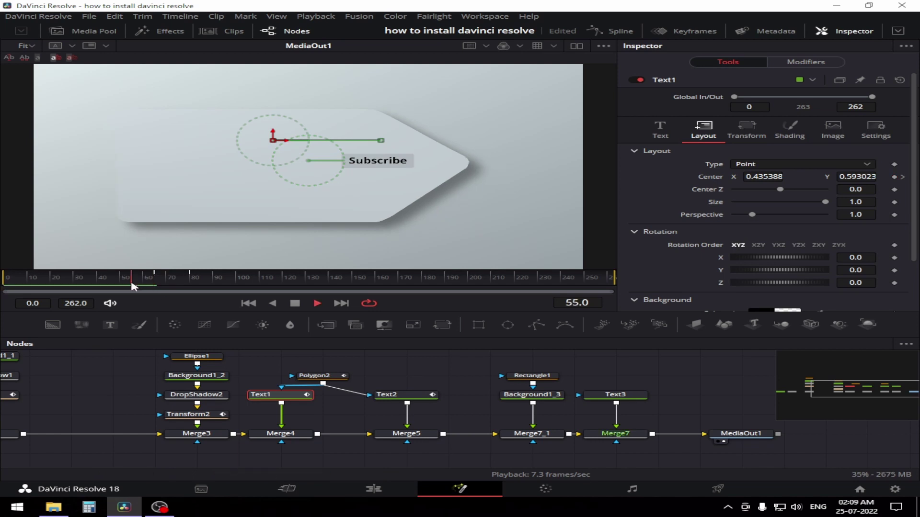
{"action": "key", "text": "space"}
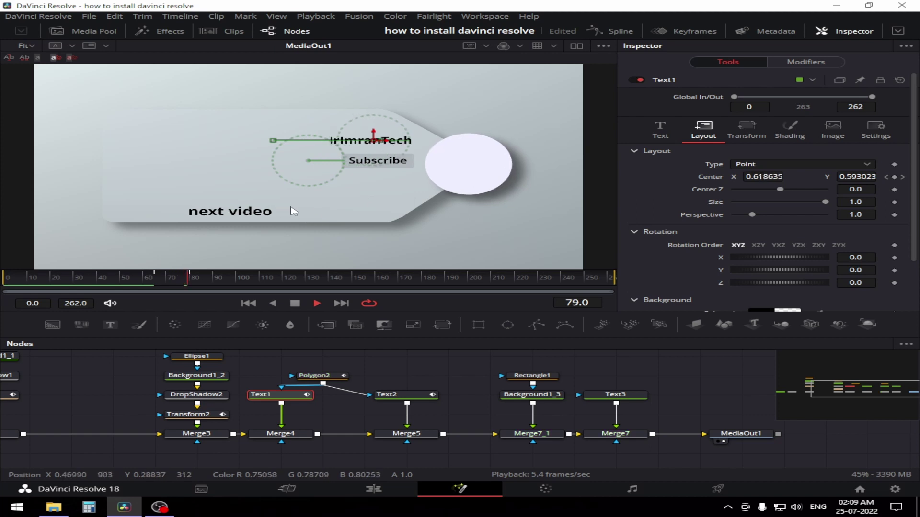
{"action": "key", "text": "space"}
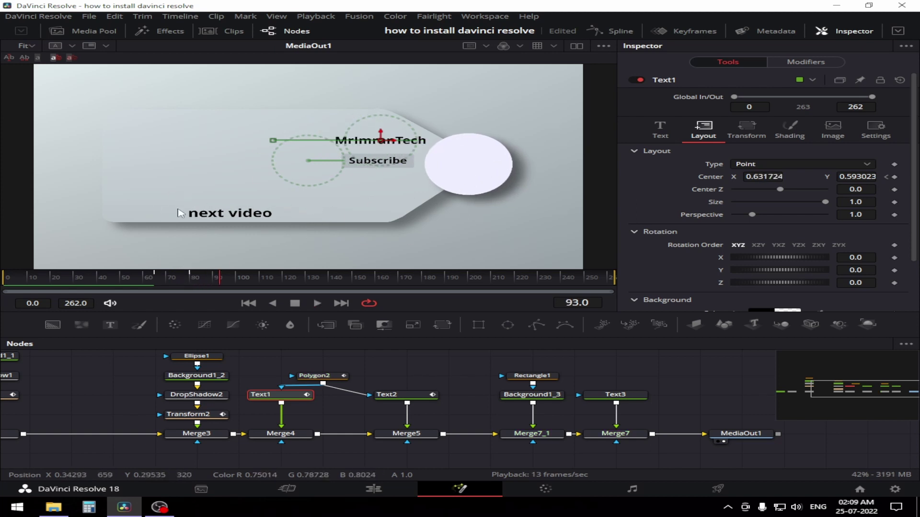
Open the spline editor in place of the node and inspector views, showing Text1's Layout Center displacement curve fitted to view.
{"action": "left_click", "coordinate": [620, 31]}
{"action": "left_click", "coordinate": [851, 32]}
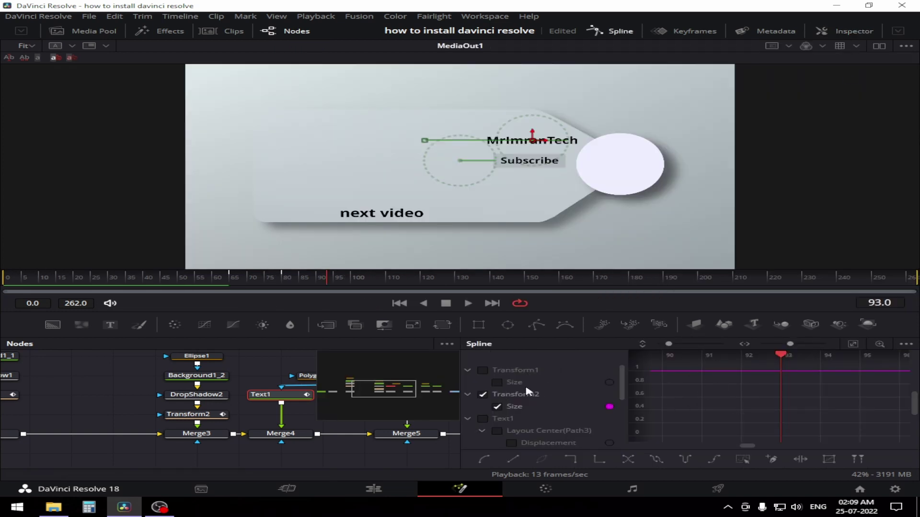
{"action": "left_click", "coordinate": [283, 31]}
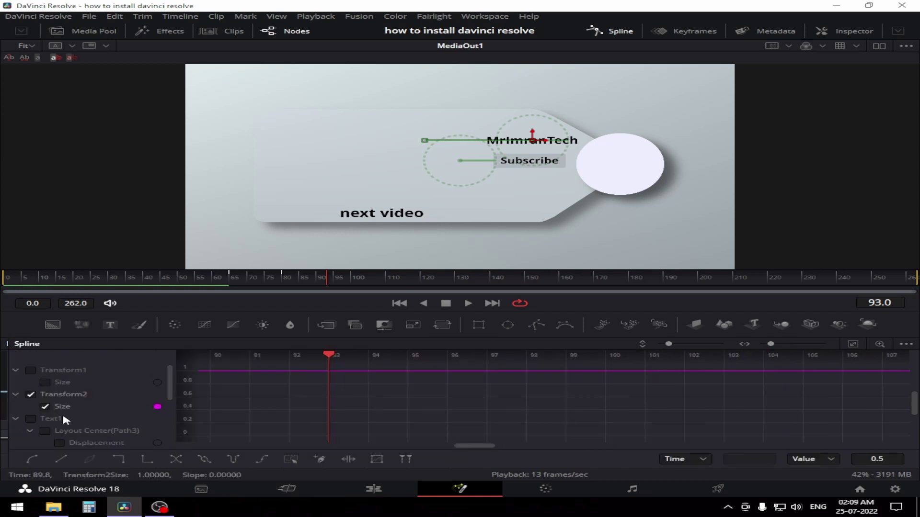
{"action": "left_click", "coordinate": [33, 419]}
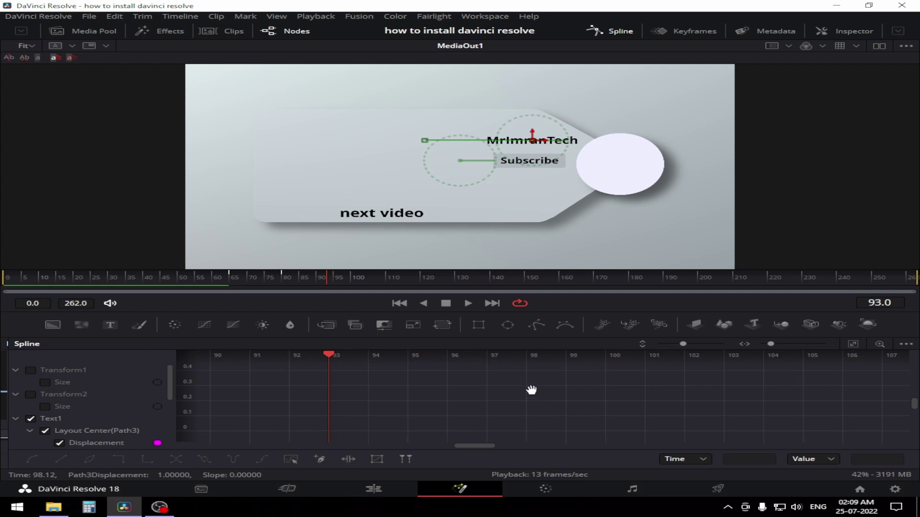
{"action": "left_click", "coordinate": [906, 344]}
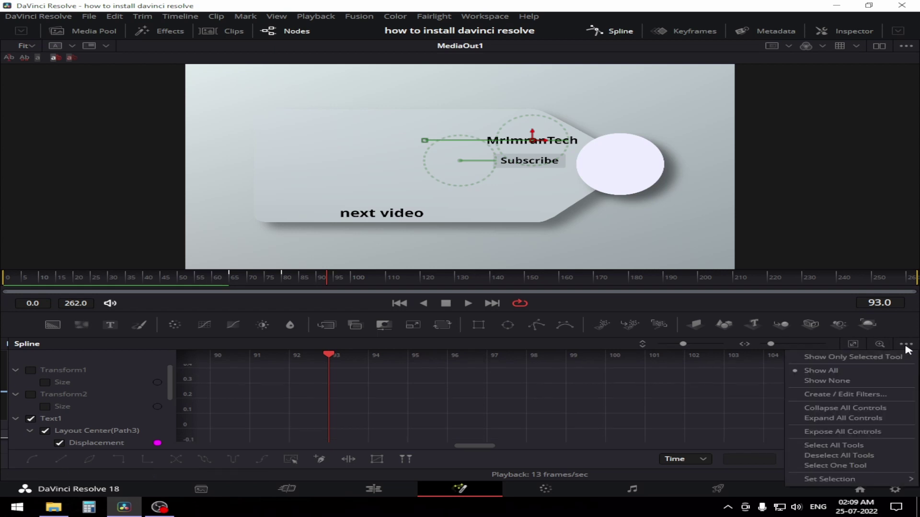
{"action": "left_click", "coordinate": [857, 466]}
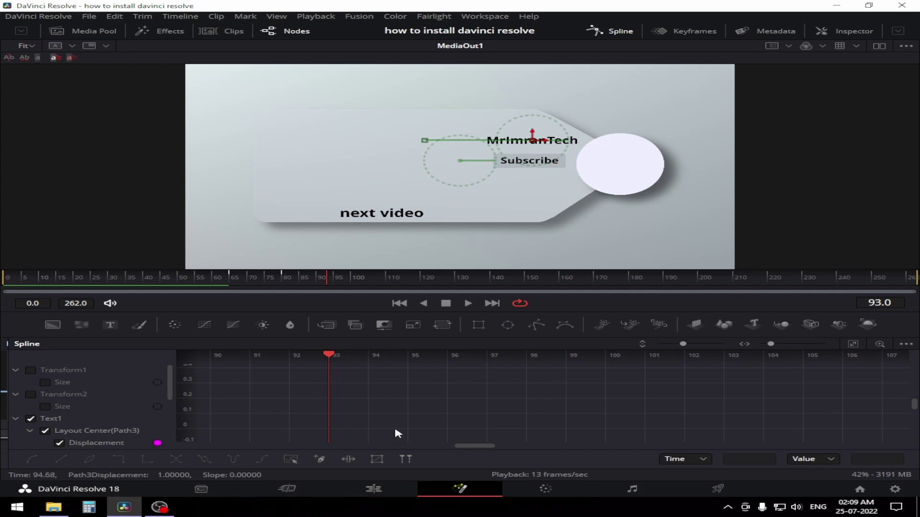
{"action": "left_click_drag", "start_coordinate": [394, 410], "coordinate": [398, 396]}
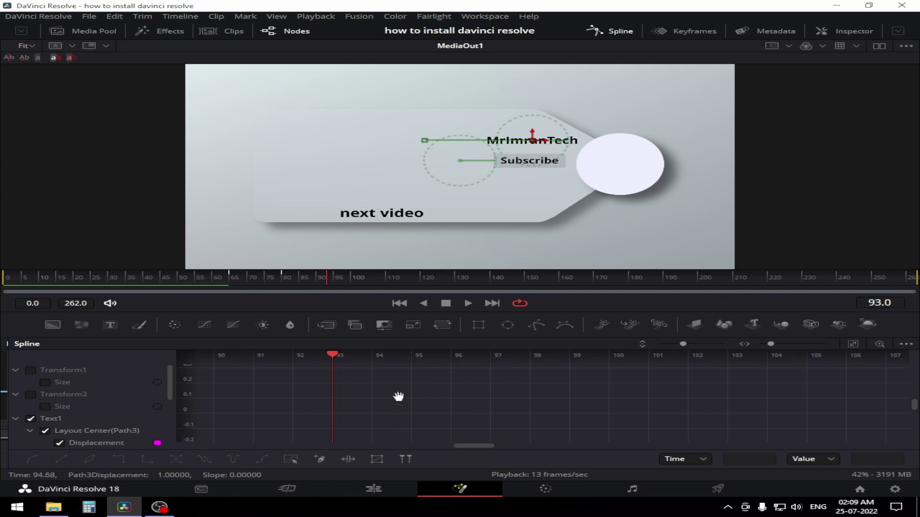
{"action": "left_click", "coordinate": [853, 344]}
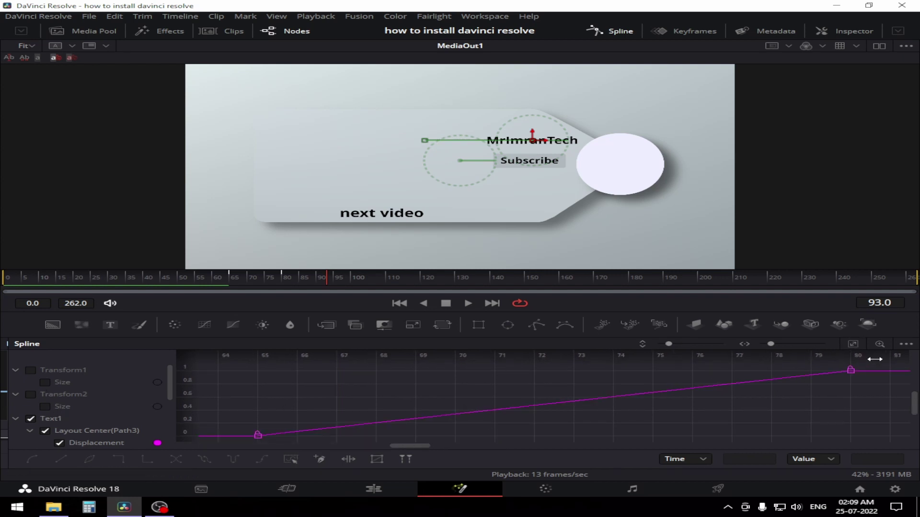
Smooth both keyframes of Text1's displacement curve and pull the frame 80 keyframe's handle back to frame 65.
{"action": "left_click_drag", "start_coordinate": [872, 367], "coordinate": [237, 438]}
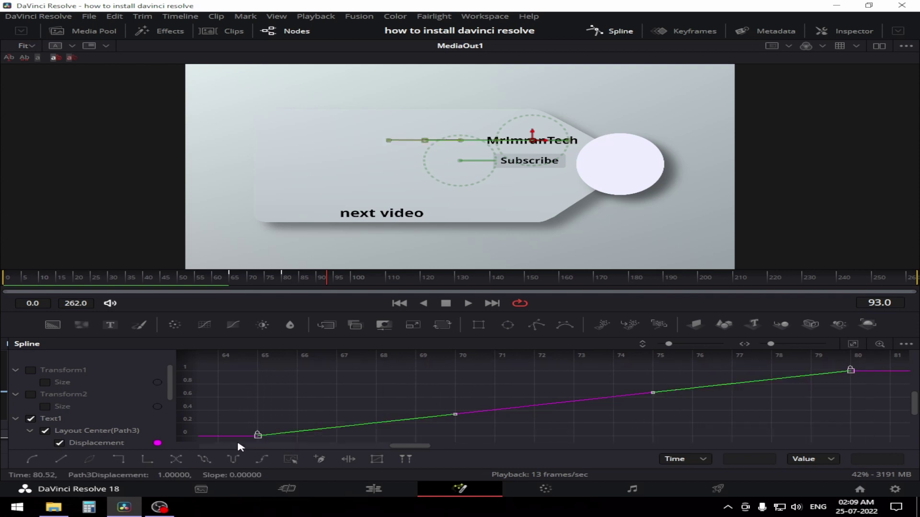
{"action": "key", "text": "s"}
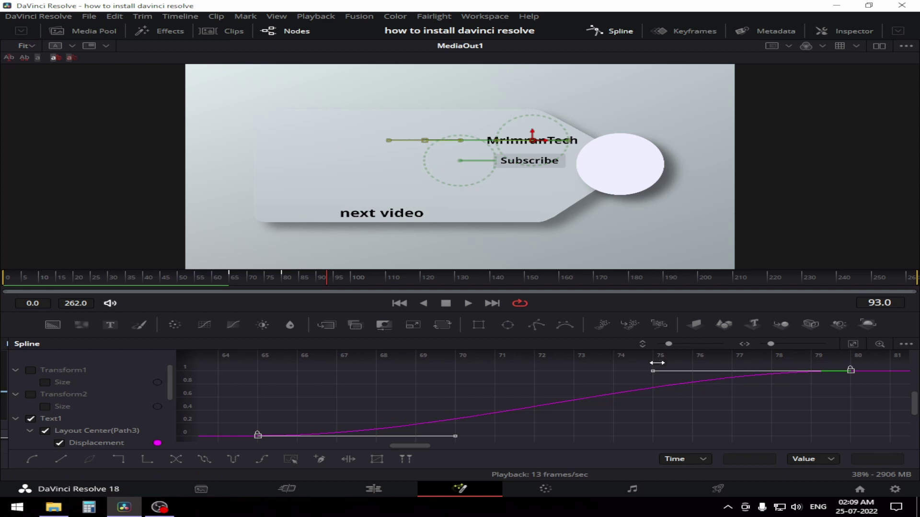
{"action": "left_click_drag", "start_coordinate": [653, 373], "coordinate": [257, 373]}
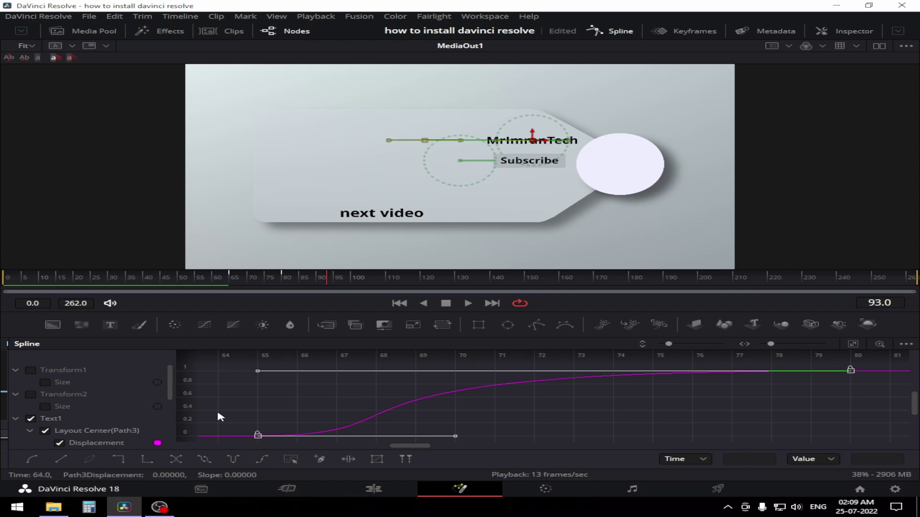
Switch the spline editor to Text2's Layout Center displacement curve alone, using the Select One Tool option.
{"action": "scroll", "coordinate": [127, 405], "scroll_direction": "down", "scroll_amount": 2}
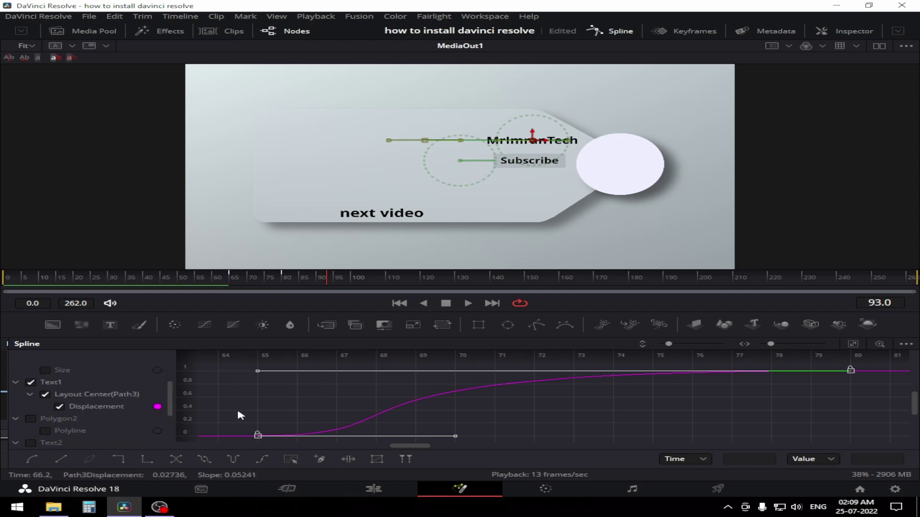
{"action": "scroll", "coordinate": [115, 421], "scroll_direction": "down", "scroll_amount": 1}
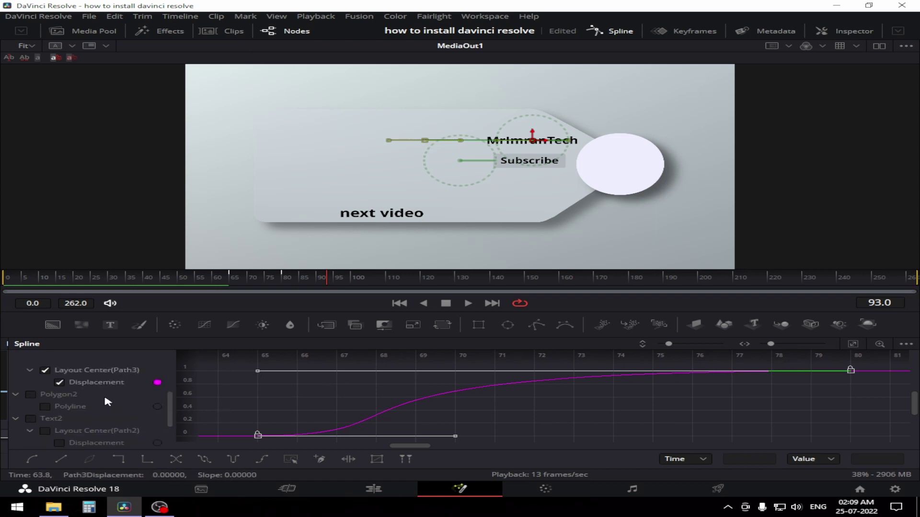
{"action": "left_click", "coordinate": [33, 419]}
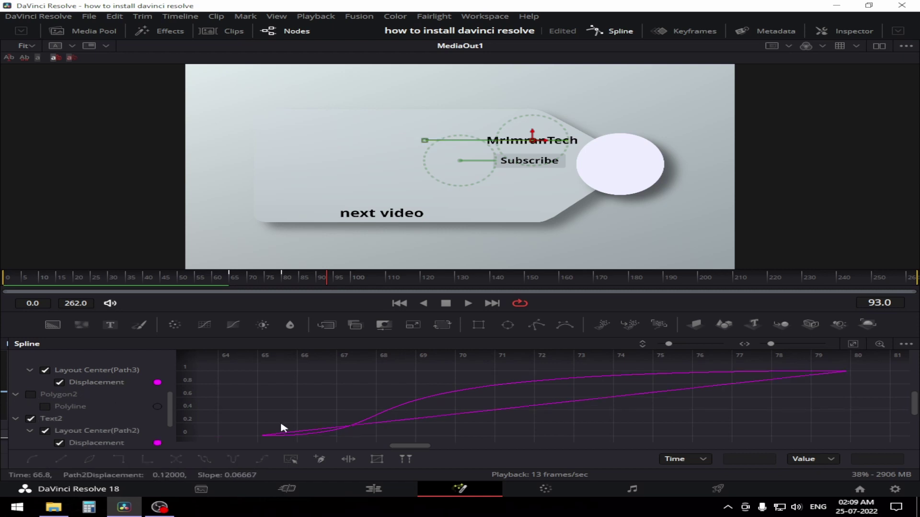
{"action": "scroll", "coordinate": [113, 380], "scroll_direction": "up", "scroll_amount": 1}
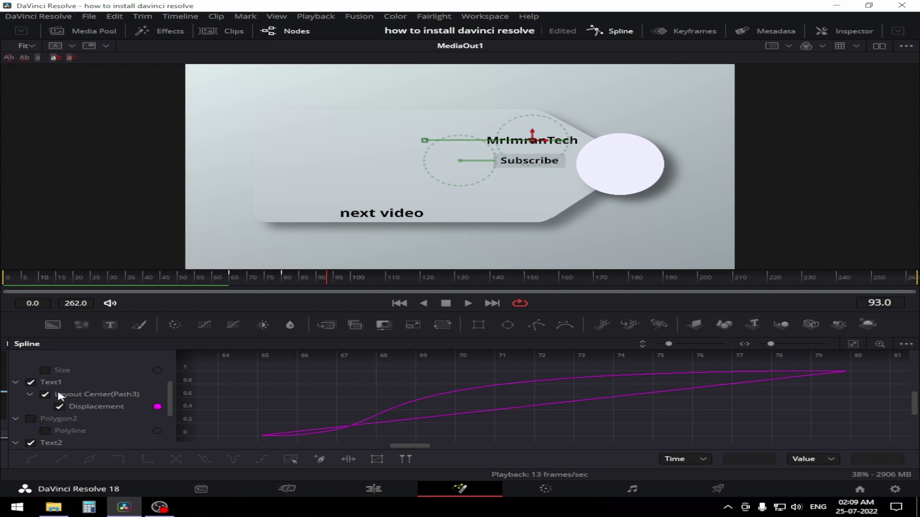
{"action": "scroll", "coordinate": [128, 388], "scroll_direction": "down", "scroll_amount": 1}
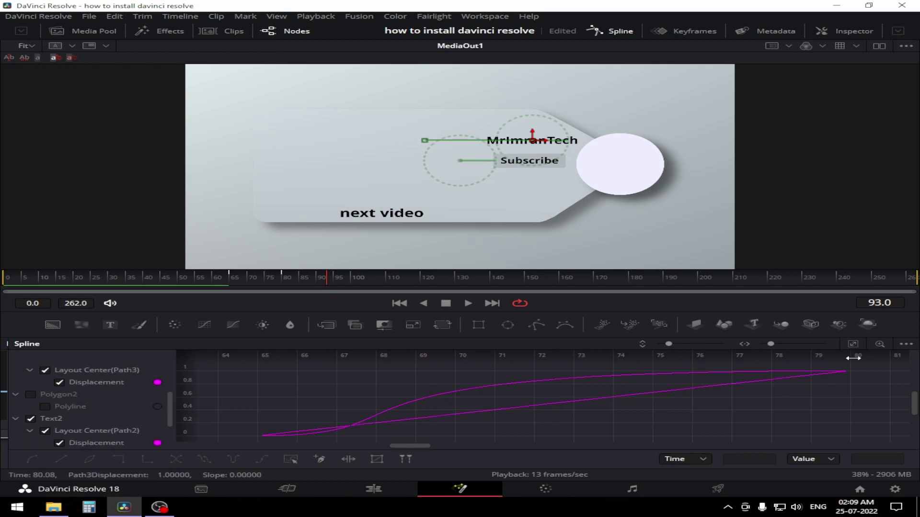
{"action": "left_click", "coordinate": [907, 345]}
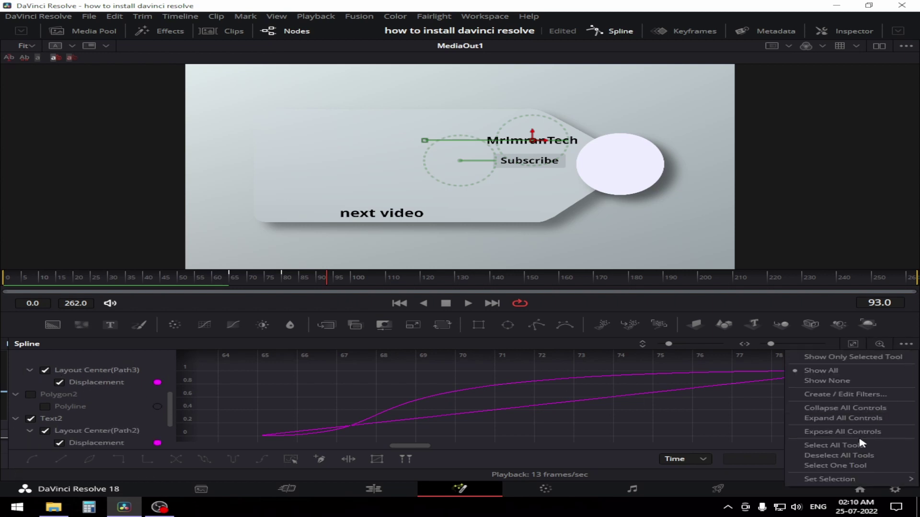
{"action": "left_click", "coordinate": [825, 465]}
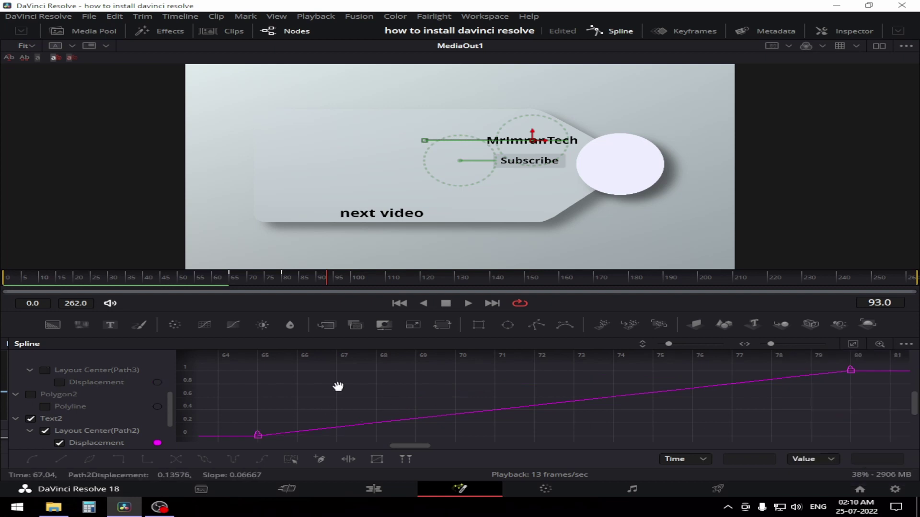
Smooth both keyframes of Text2's displacement curve and pull the frame 80 keyframe's handle back to frame 65.
{"action": "left_click_drag", "start_coordinate": [338, 387], "coordinate": [338, 381]}
{"action": "scroll", "coordinate": [138, 392], "scroll_direction": "down", "scroll_amount": 1}
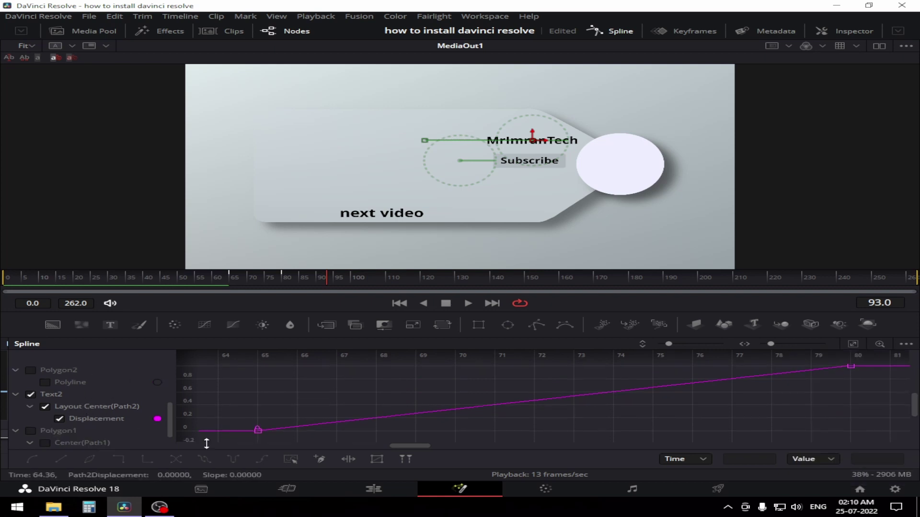
{"action": "left_click", "coordinate": [290, 461]}
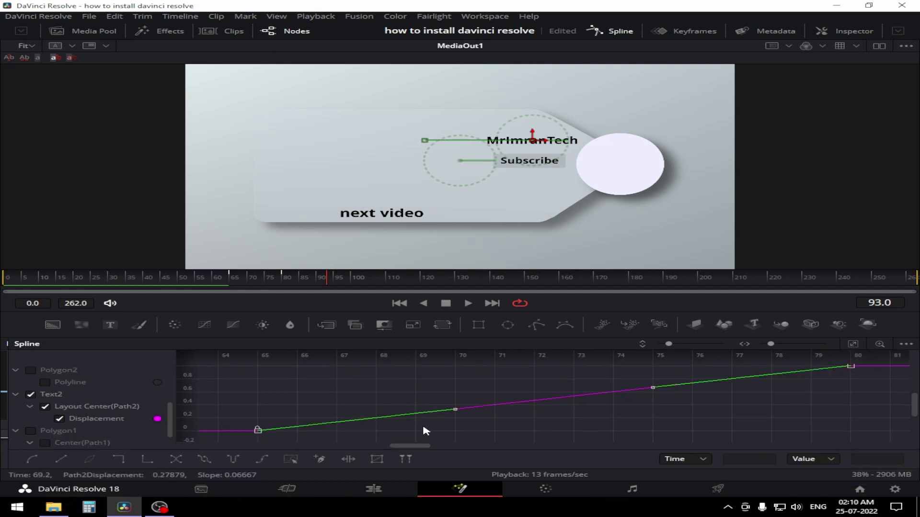
{"action": "key", "text": "shift+s"}
{"action": "left_click_drag", "start_coordinate": [653, 366], "coordinate": [260, 370]}
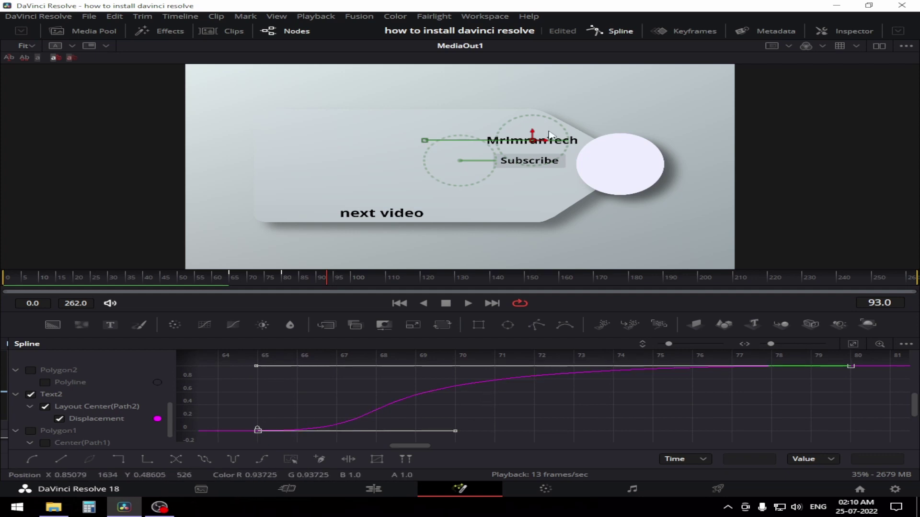
Close the spline editor, preview the text animation from about frame 50, and park the playhead at frame 79.
{"action": "left_click", "coordinate": [618, 32]}
{"action": "left_click", "coordinate": [182, 283]}
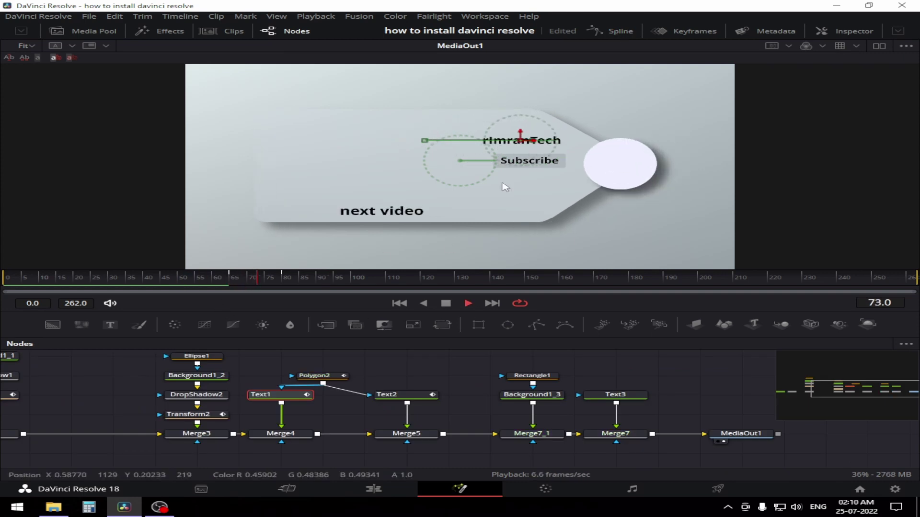
{"action": "key", "text": "space"}
{"action": "left_click", "coordinate": [282, 285]}
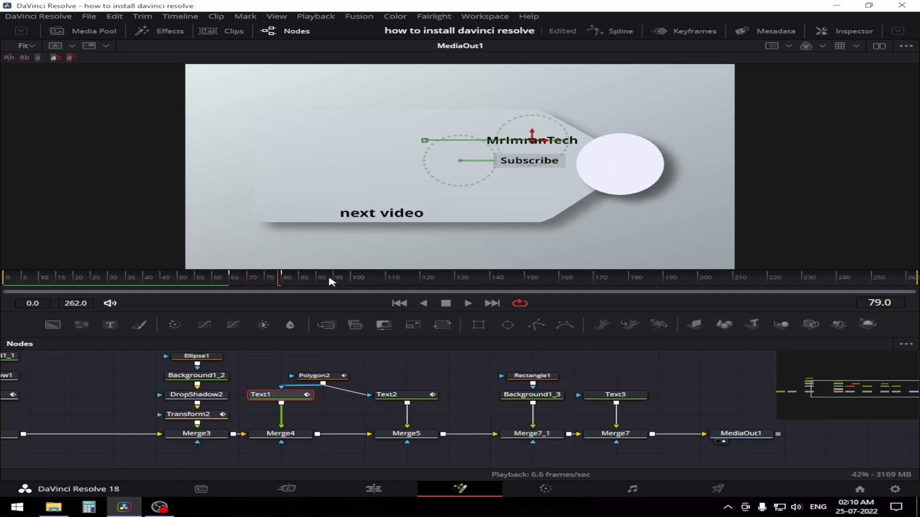
Move MediaOut1 farther away from Merge7 to open up space at the end of the node chain.
{"action": "left_click", "coordinate": [461, 409]}
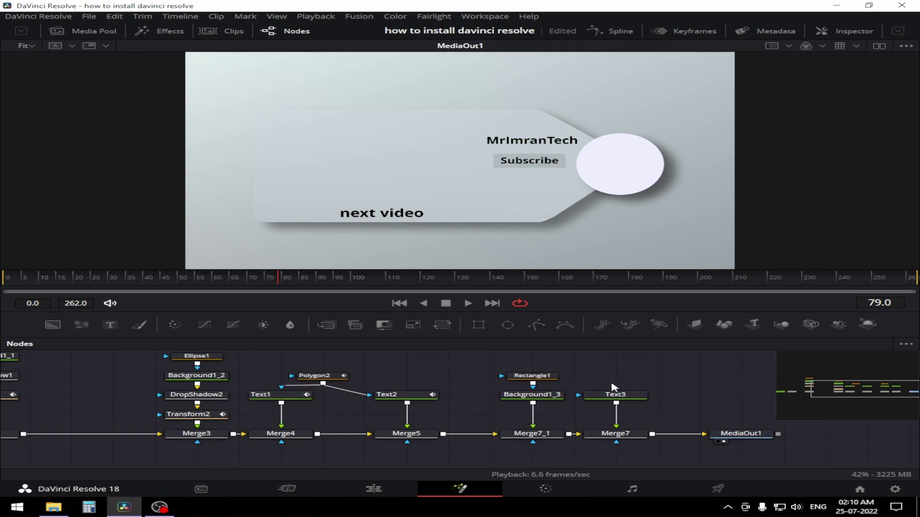
{"action": "left_click_drag", "start_coordinate": [616, 378], "coordinate": [514, 385]}
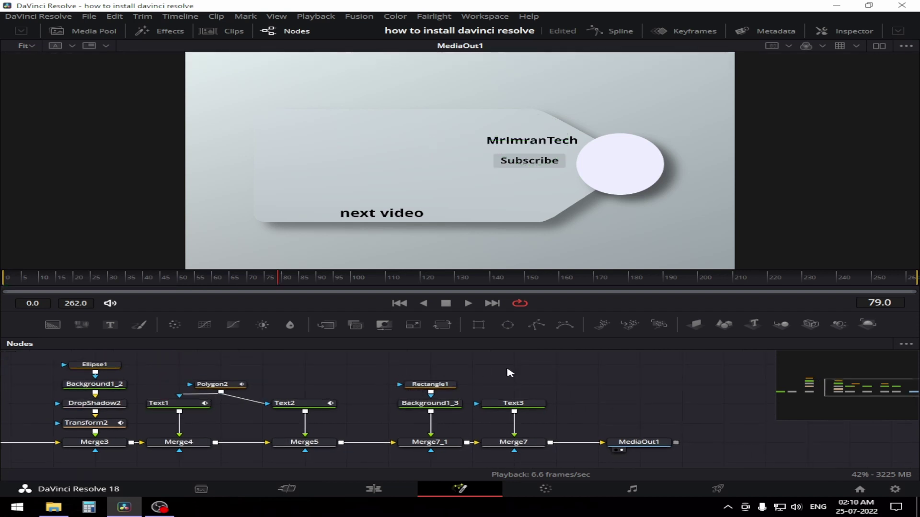
{"action": "left_click", "coordinate": [445, 385]}
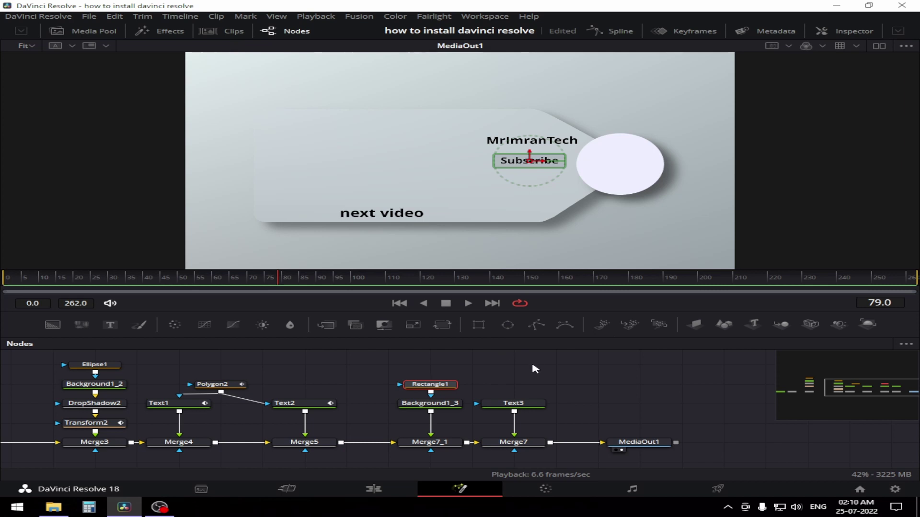
{"action": "left_click_drag", "start_coordinate": [668, 440], "coordinate": [710, 440]}
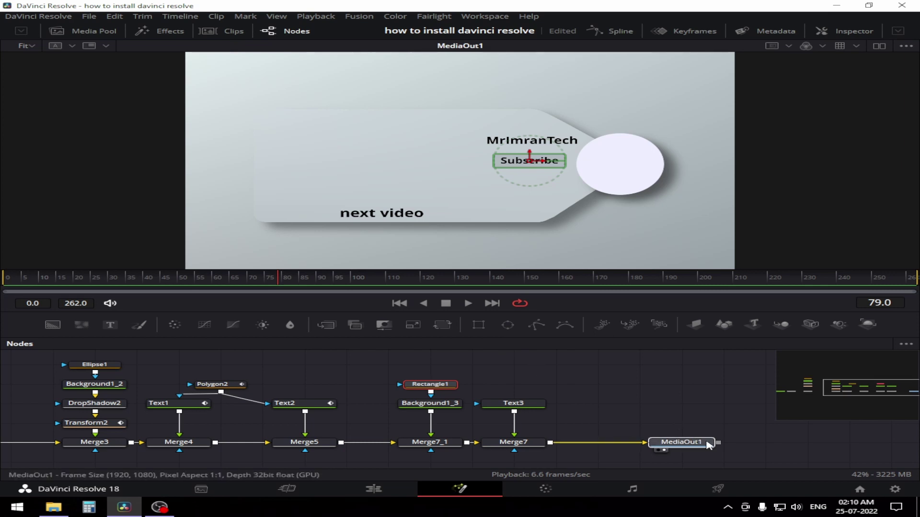
{"action": "left_click", "coordinate": [514, 442]}
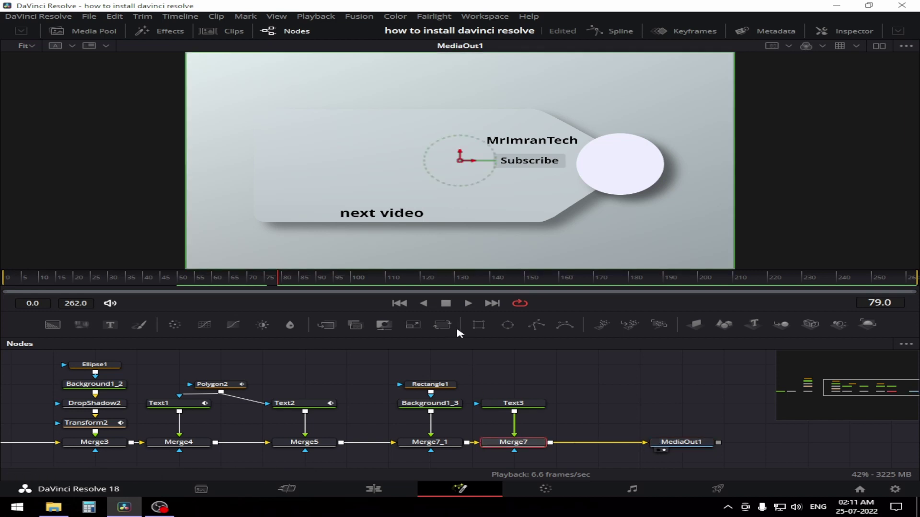
{"action": "left_click", "coordinate": [442, 327]}
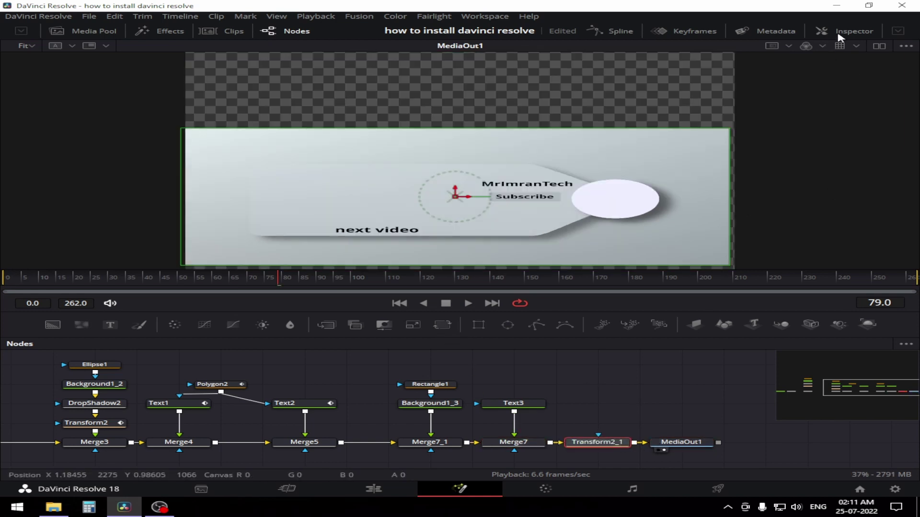
{"action": "left_click", "coordinate": [839, 34]}
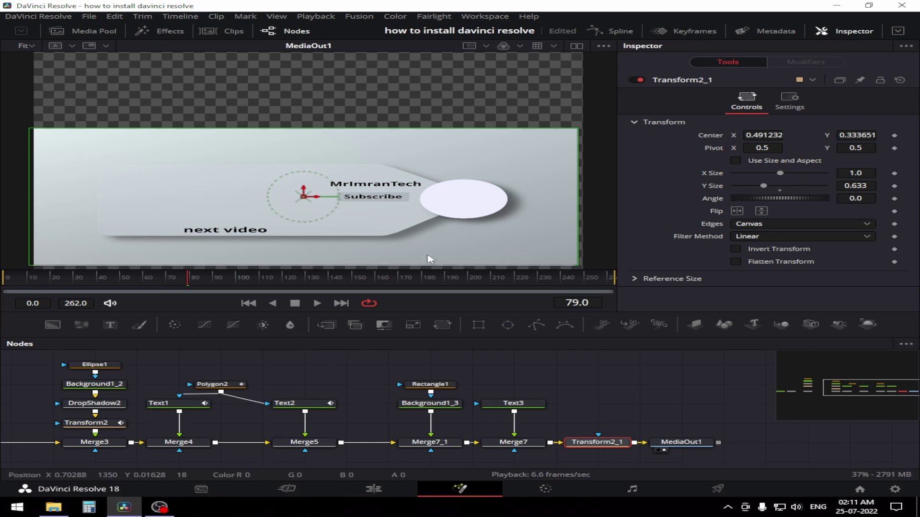
{"action": "left_click_drag", "start_coordinate": [317, 196], "coordinate": [426, 228]}
{"action": "key", "text": "Delete"}
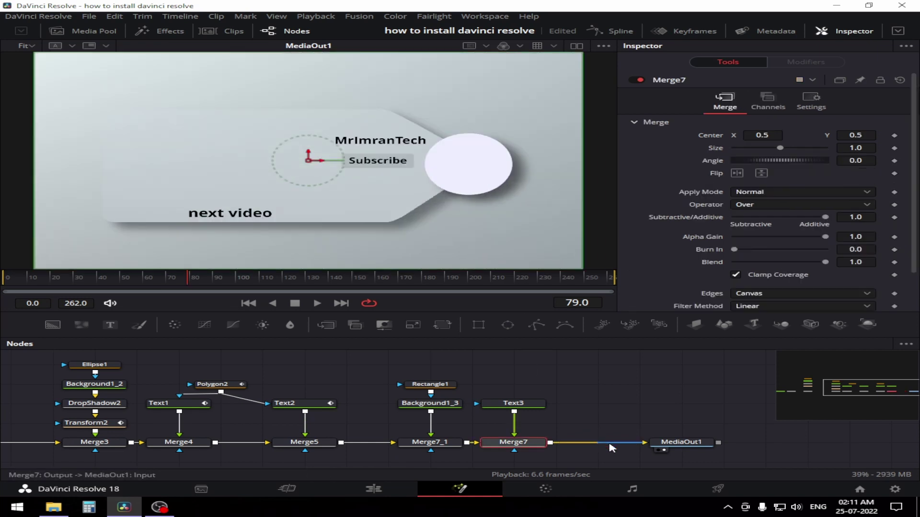
Detach Rectangle1, Background1_3, Text3, Merge7_1 and Merge7 together from the main node chain.
{"action": "left_click_drag", "start_coordinate": [592, 421], "coordinate": [606, 387]}
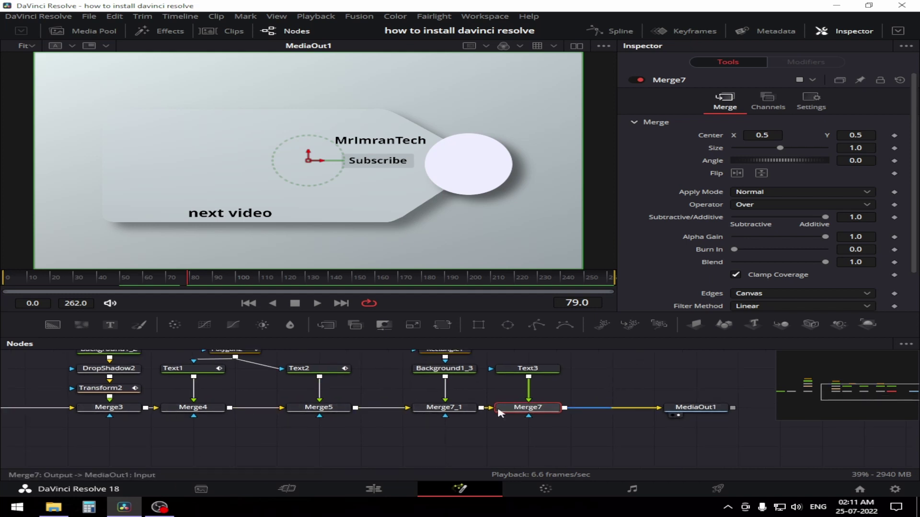
{"action": "left_click_drag", "start_coordinate": [444, 371], "coordinate": [407, 390]}
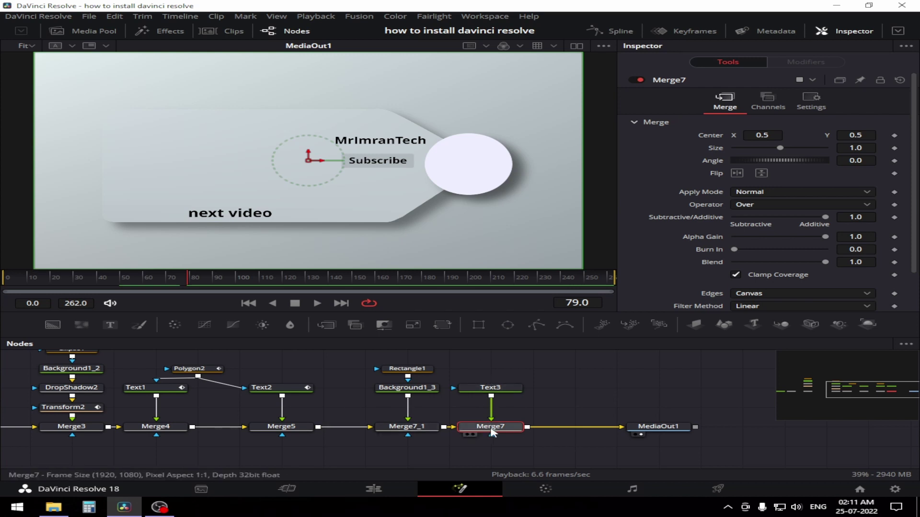
{"action": "mouse_move", "coordinate": [492, 431]}
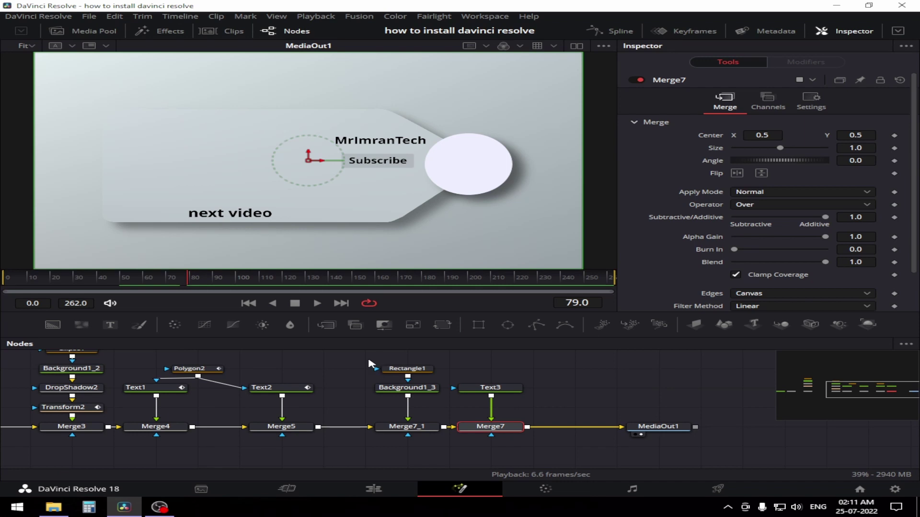
{"action": "left_click_drag", "start_coordinate": [370, 351], "coordinate": [505, 429]}
{"action": "scroll", "coordinate": [513, 436], "scroll_direction": "down", "scroll_amount": 1}
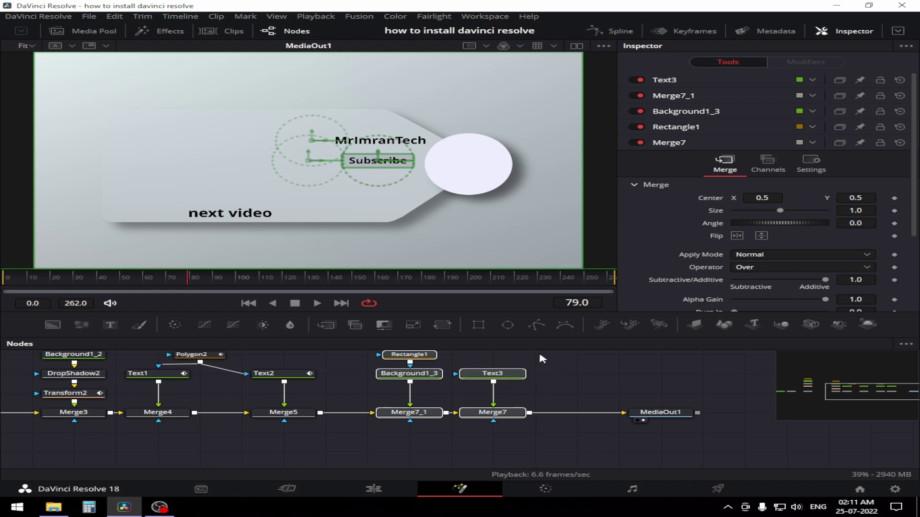
{"action": "left_click_drag", "start_coordinate": [502, 416], "coordinate": [504, 465]}
{"action": "left_click", "coordinate": [498, 466]}
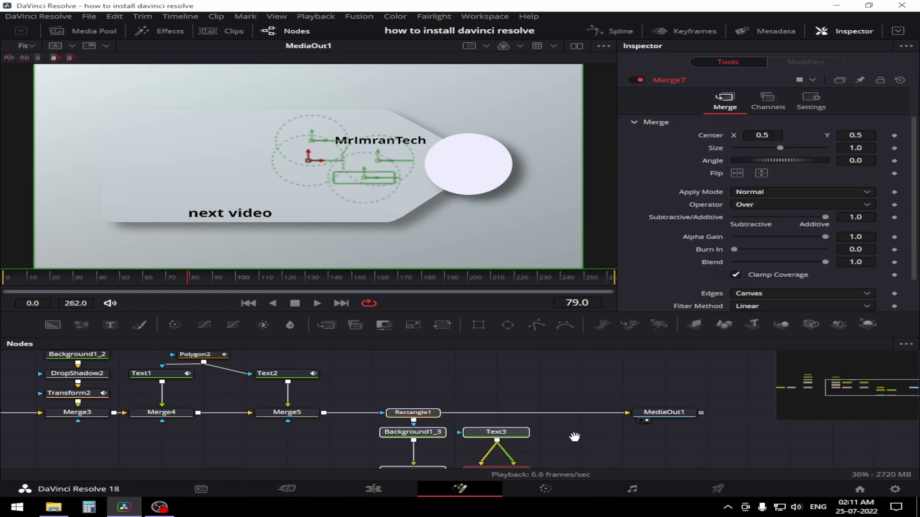
Reposition the detached subscribe nodes as a group beneath Merge4 and Merge5.
{"action": "scroll", "coordinate": [534, 418], "scroll_direction": "down", "scroll_amount": 2}
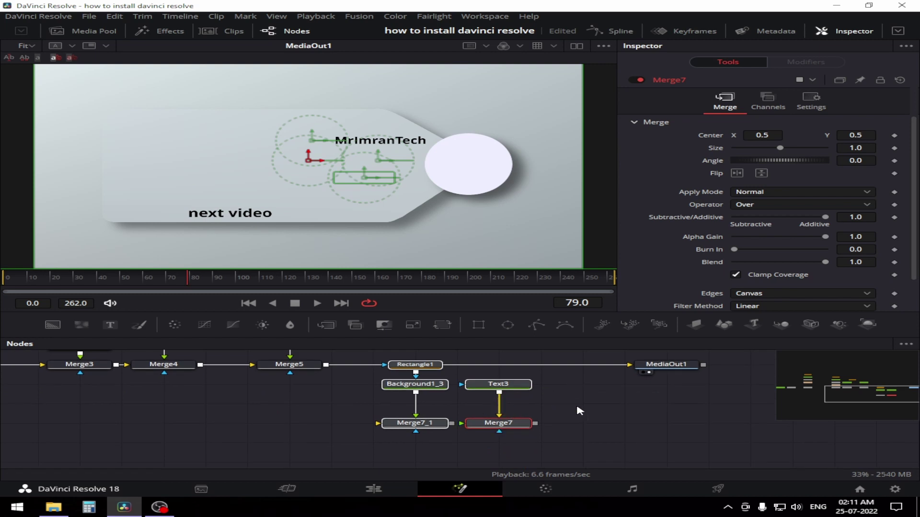
{"action": "left_click_drag", "start_coordinate": [580, 410], "coordinate": [312, 443]}
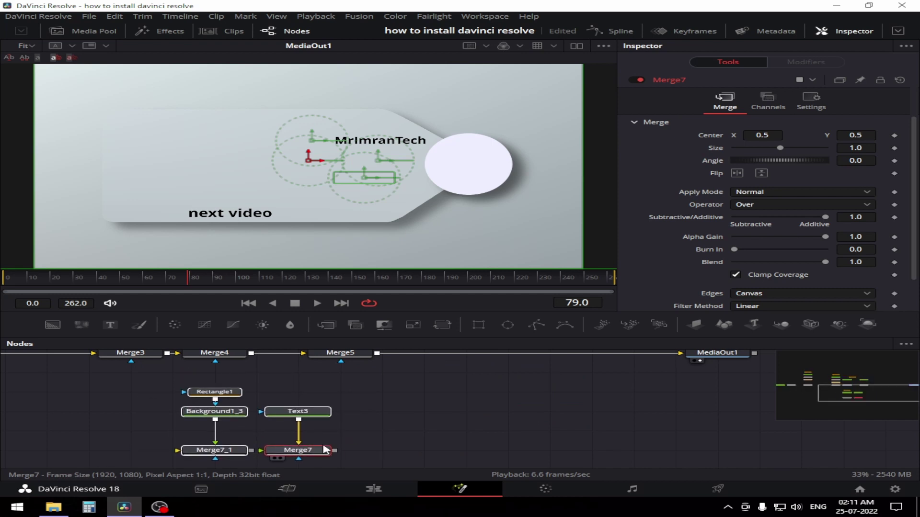
{"action": "left_click", "coordinate": [383, 427]}
{"action": "left_click_drag", "start_coordinate": [383, 428], "coordinate": [346, 438]}
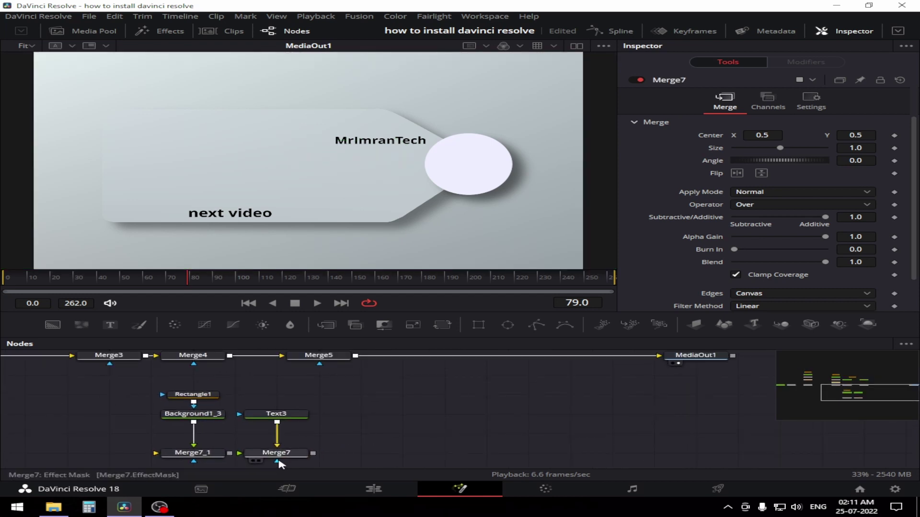
Paste a merge node after Merge5 and connect Merge7's output to its foreground input.
{"action": "left_click_drag", "start_coordinate": [469, 384], "coordinate": [455, 419]}
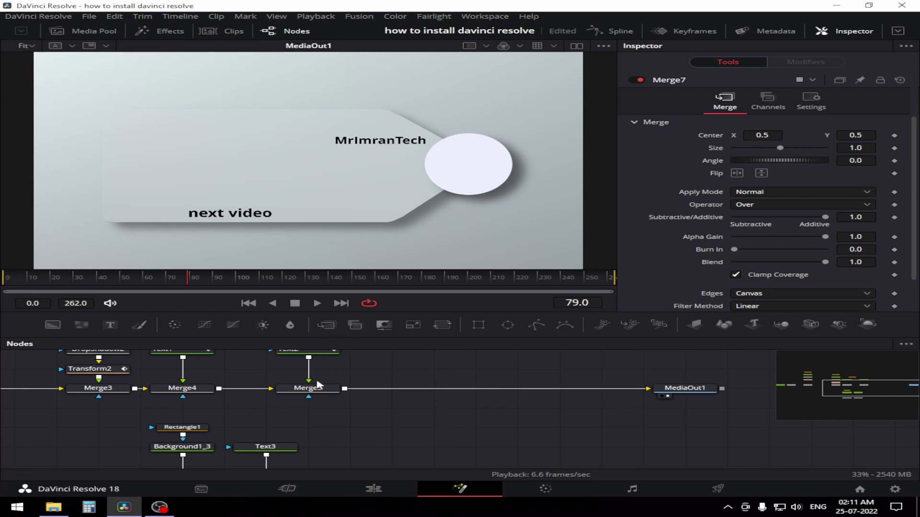
{"action": "left_click", "coordinate": [308, 388]}
{"action": "key", "text": "ctrl+v"}
{"action": "scroll", "coordinate": [362, 402], "scroll_direction": "down", "scroll_amount": 2}
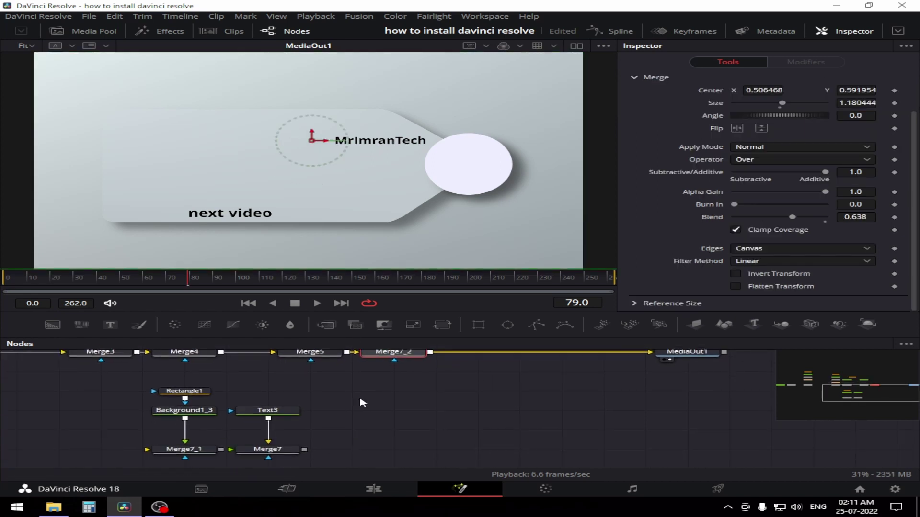
{"action": "left_click_drag", "start_coordinate": [305, 449], "coordinate": [392, 359]}
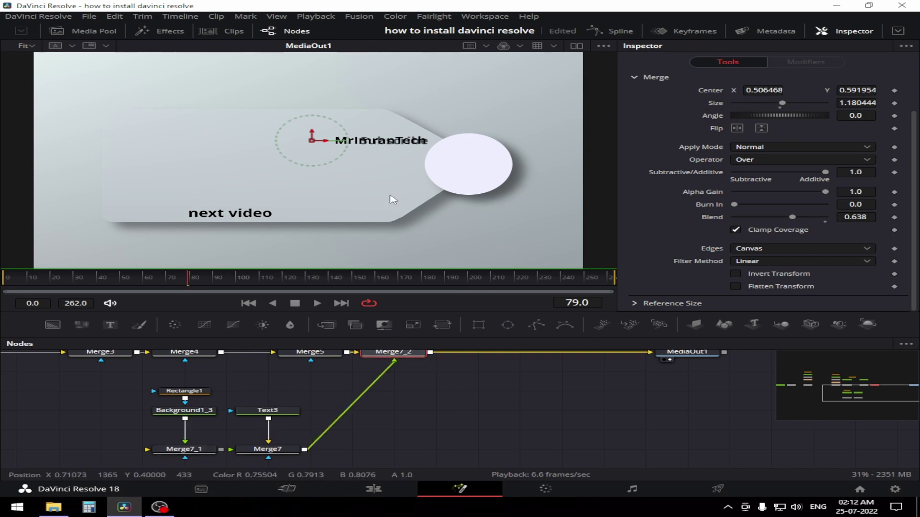
Connect Merge7_1's output to Merge7's foreground input.
{"action": "scroll", "coordinate": [436, 417], "scroll_direction": "left", "scroll_amount": 2}
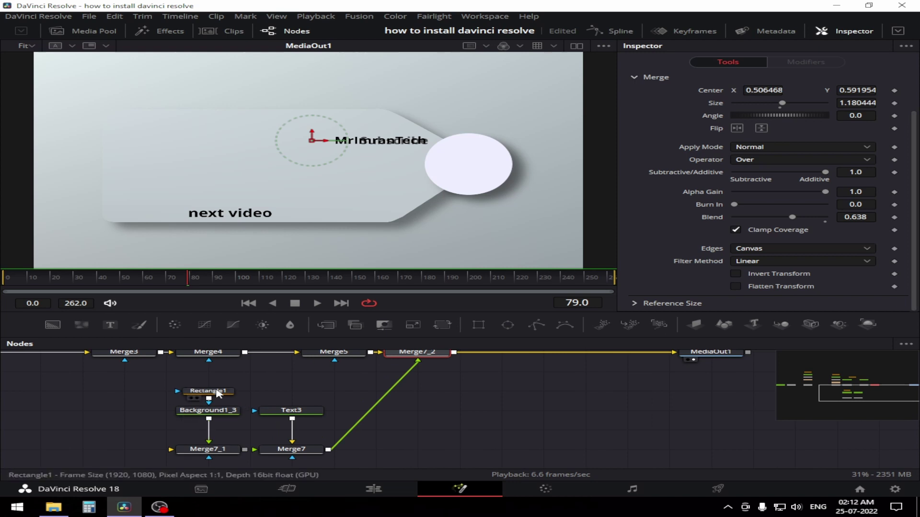
{"action": "left_click_drag", "start_coordinate": [208, 398], "coordinate": [208, 408]}
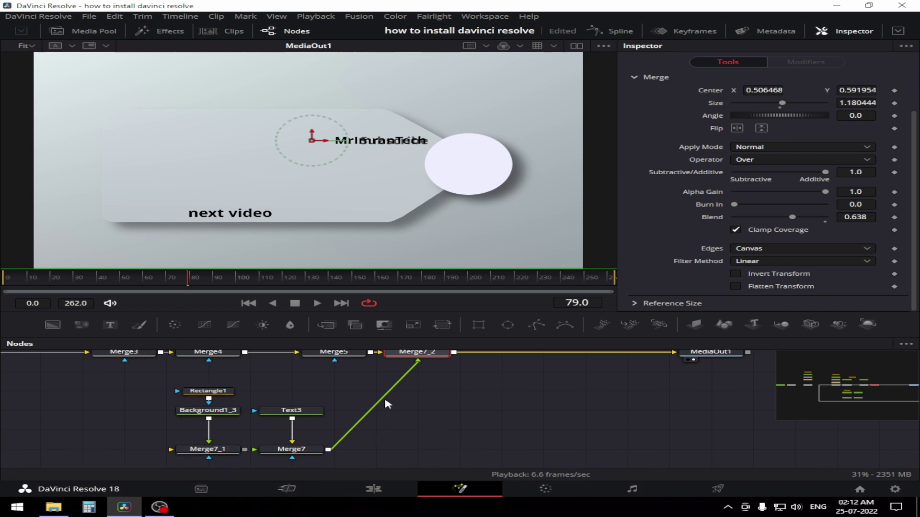
{"action": "left_click_drag", "start_coordinate": [426, 413], "coordinate": [475, 411]}
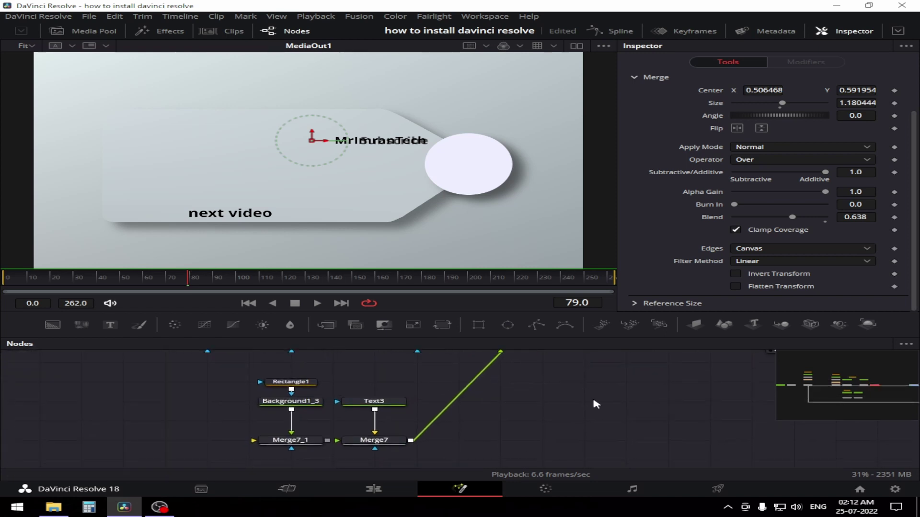
{"action": "left_click_drag", "start_coordinate": [253, 440], "coordinate": [206, 435]}
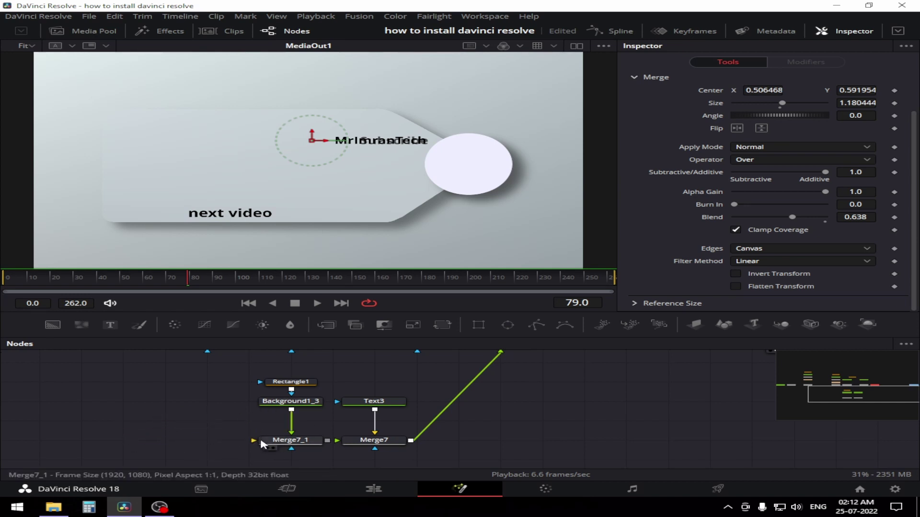
{"action": "left_click_drag", "start_coordinate": [269, 433], "coordinate": [213, 421]}
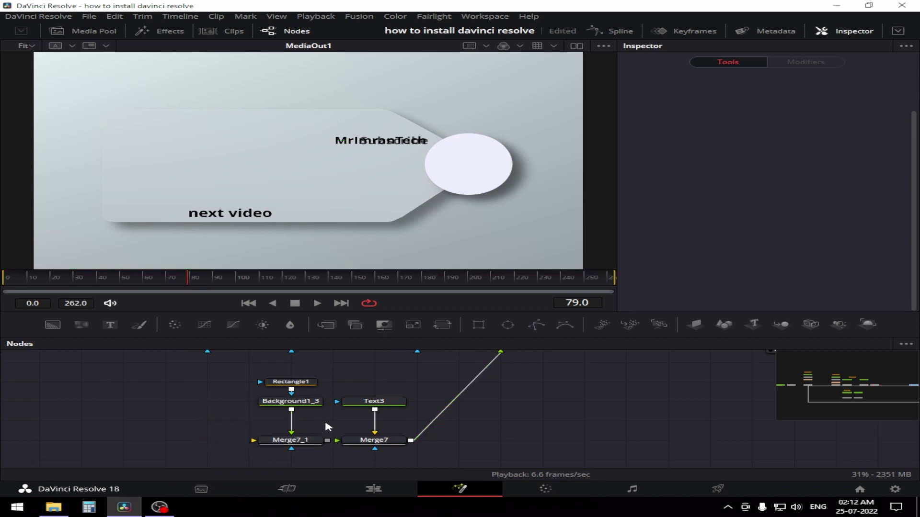
{"action": "left_click", "coordinate": [297, 440]}
{"action": "left_click_drag", "start_coordinate": [327, 441], "coordinate": [354, 443]}
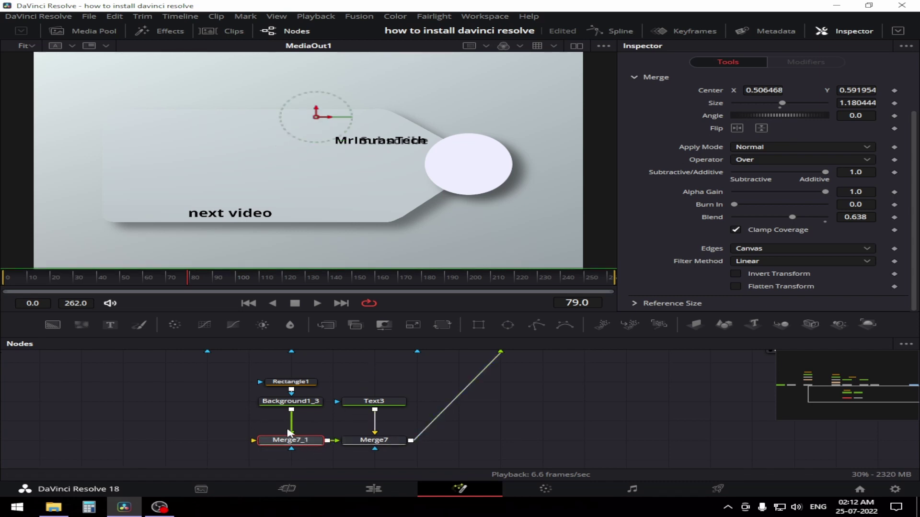
Rewire Merge7_1 so that Background1_3 feeds its background input and Text3 feeds its foreground input.
{"action": "left_click_drag", "start_coordinate": [290, 433], "coordinate": [291, 404]}
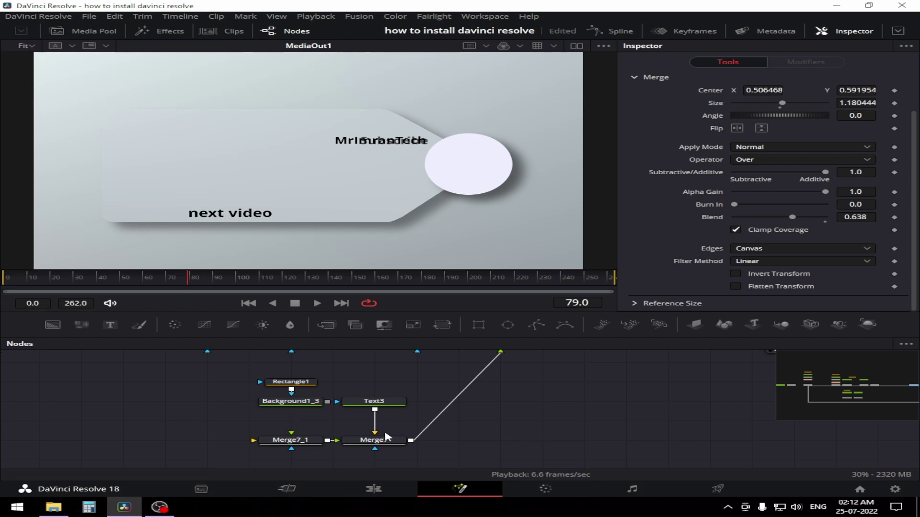
{"action": "left_click_drag", "start_coordinate": [249, 439], "coordinate": [301, 408]}
{"action": "left_click_drag", "start_coordinate": [253, 440], "coordinate": [291, 404]}
{"action": "left_click_drag", "start_coordinate": [253, 441], "coordinate": [374, 404]}
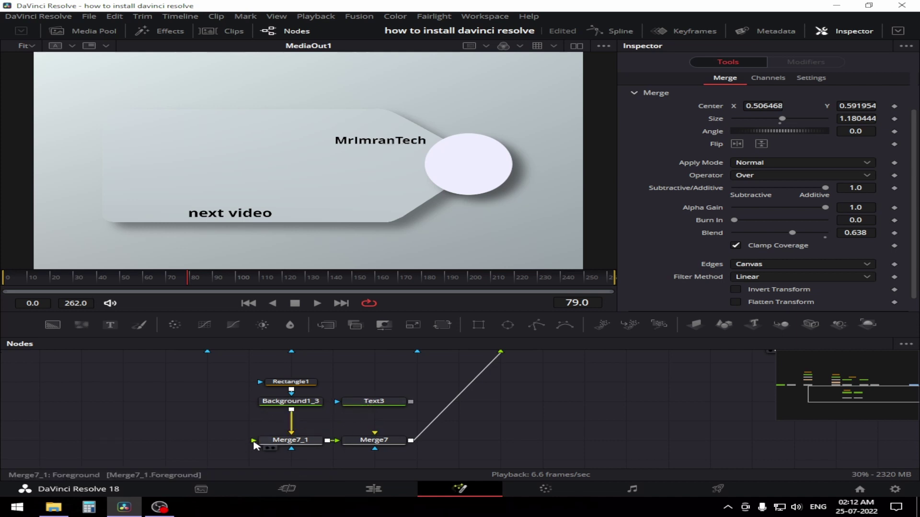
{"action": "left_click_drag", "start_coordinate": [254, 440], "coordinate": [372, 403]}
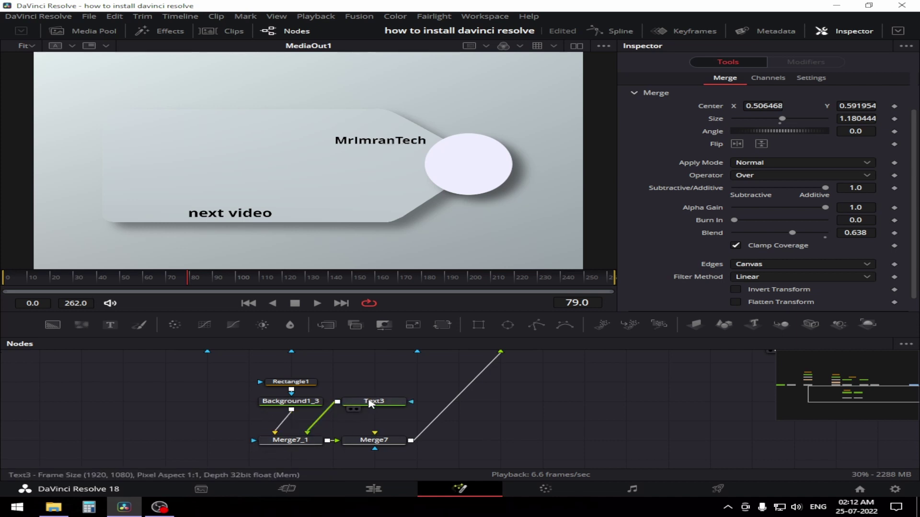
Disconnect Merge7 from its neighbouring nodes, place it beneath the pasted merge, and swap its foreground and background inputs.
{"action": "left_click", "coordinate": [390, 441]}
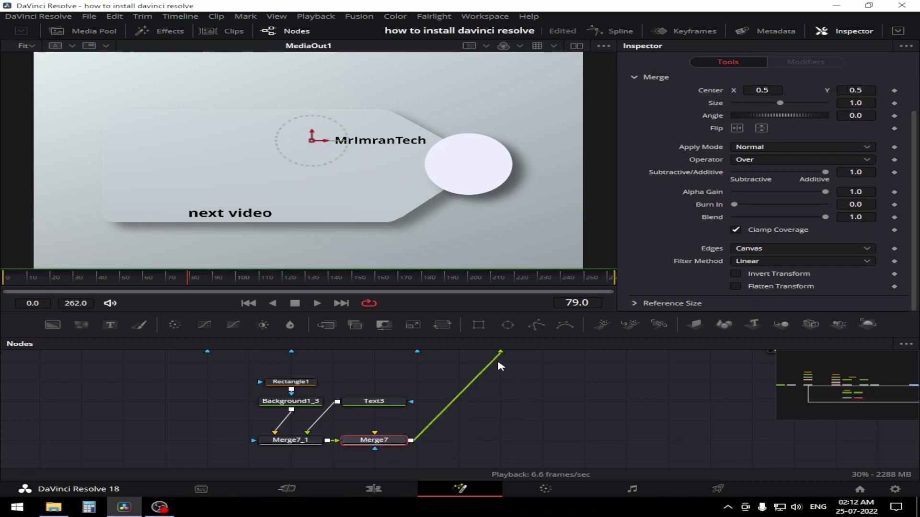
{"action": "left_click_drag", "start_coordinate": [501, 366], "coordinate": [423, 416]}
{"action": "left_click_drag", "start_coordinate": [503, 421], "coordinate": [424, 445]}
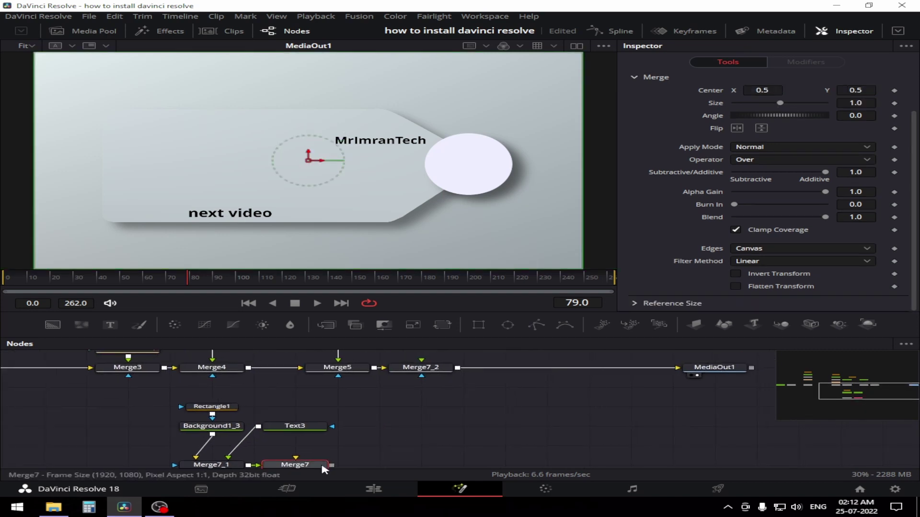
{"action": "left_click_drag", "start_coordinate": [331, 460], "coordinate": [455, 422]}
{"action": "key", "text": "ctrl+t"}
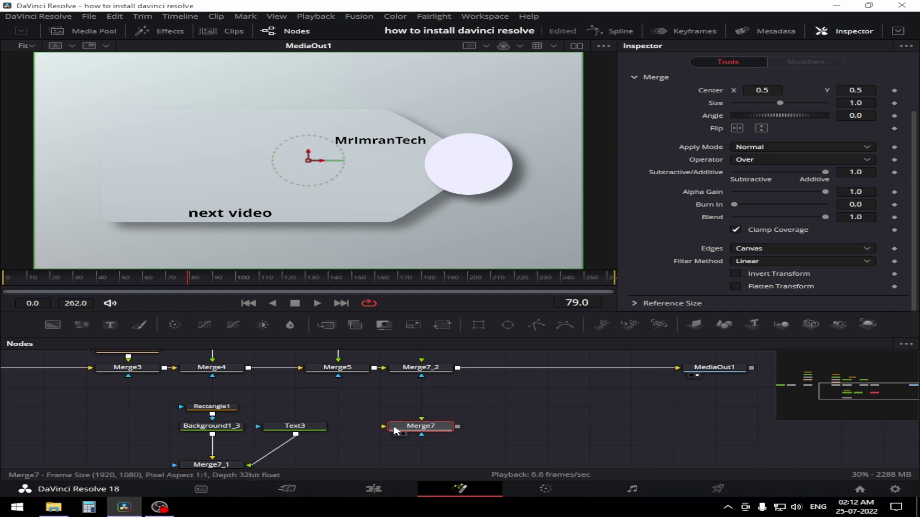
Connect Merge7_1's output to Merge7's background input and line Merge7 up beside Merge7_1.
{"action": "scroll", "coordinate": [237, 468], "scroll_direction": "down", "scroll_amount": 1}
{"action": "scroll", "coordinate": [238, 474], "scroll_direction": "down", "scroll_amount": 1}
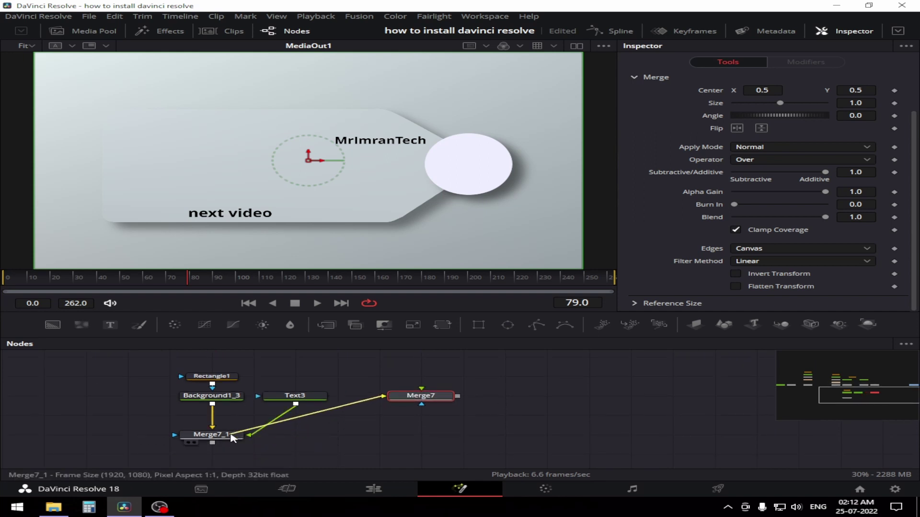
{"action": "left_click_drag", "start_coordinate": [393, 401], "coordinate": [352, 438]}
{"action": "scroll", "coordinate": [468, 398], "scroll_direction": "up", "scroll_amount": 2}
{"action": "scroll", "coordinate": [468, 398], "scroll_direction": "right", "scroll_amount": 4}
{"action": "scroll", "coordinate": [378, 417], "scroll_direction": "down", "scroll_amount": 1}
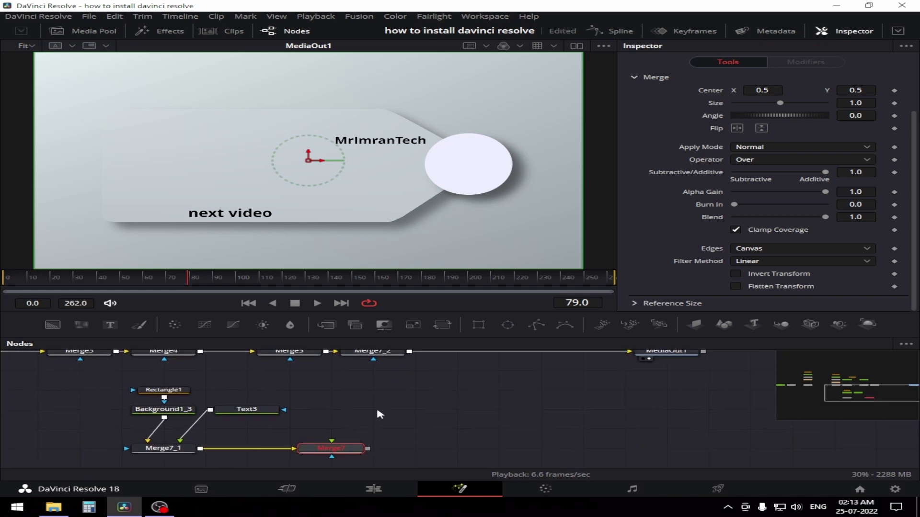
Connect Merge7's output to Merge7_2's foreground input.
{"action": "scroll", "coordinate": [386, 405], "scroll_direction": "left", "scroll_amount": 1}
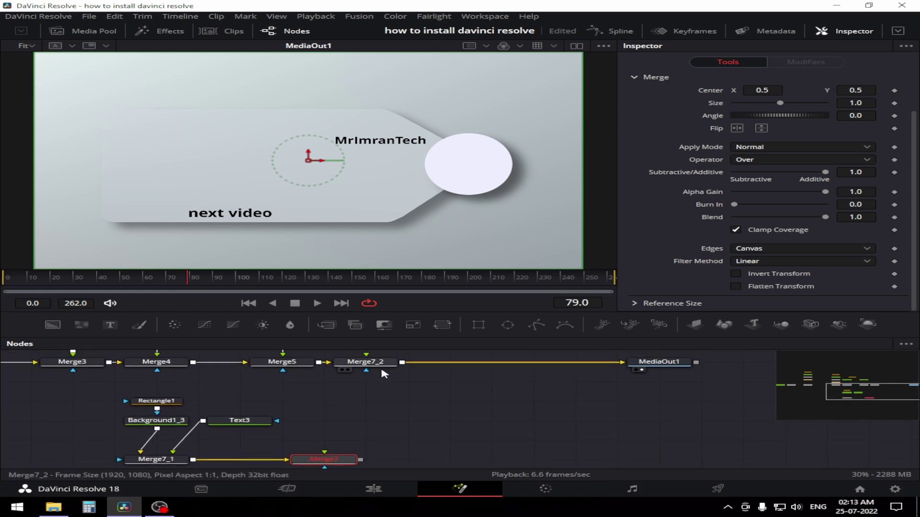
{"action": "mouse_move", "coordinate": [386, 359]}
{"action": "left_mouse_down"}
{"action": "mouse_move", "coordinate": [390, 400]}
{"action": "mouse_move", "coordinate": [418, 380]}
{"action": "mouse_move", "coordinate": [410, 362]}
{"action": "mouse_move", "coordinate": [376, 363]}
{"action": "left_mouse_up"}
{"action": "left_click_drag", "start_coordinate": [360, 460], "coordinate": [381, 372]}
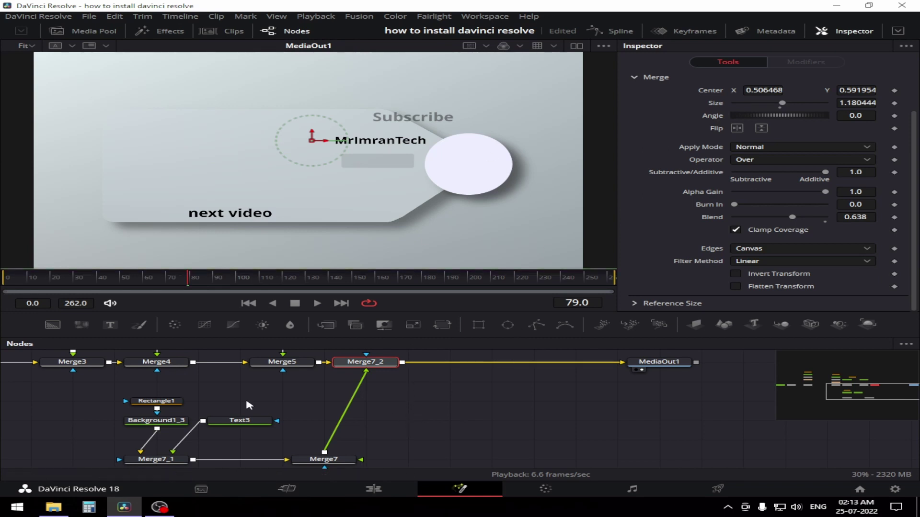
Move the Subscribe text onto the grey button rectangle and reduce its size to 0.0281 so it fits inside.
{"action": "left_click", "coordinate": [245, 419]}
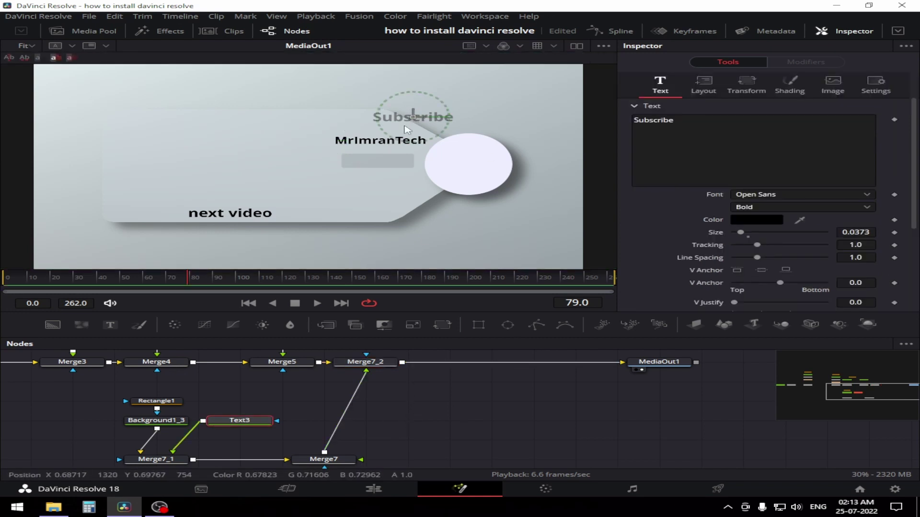
{"action": "left_click_drag", "start_coordinate": [406, 130], "coordinate": [378, 163]}
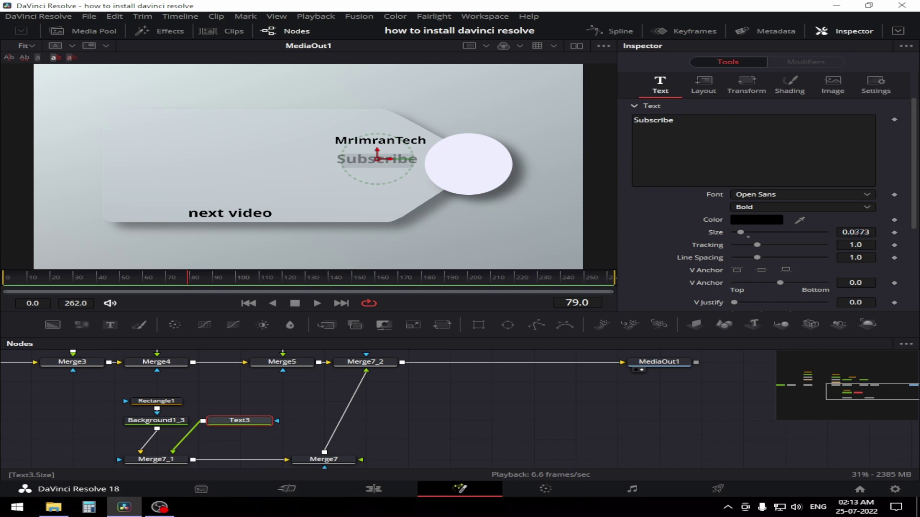
{"action": "left_click_drag", "start_coordinate": [862, 234], "coordinate": [846, 234]}
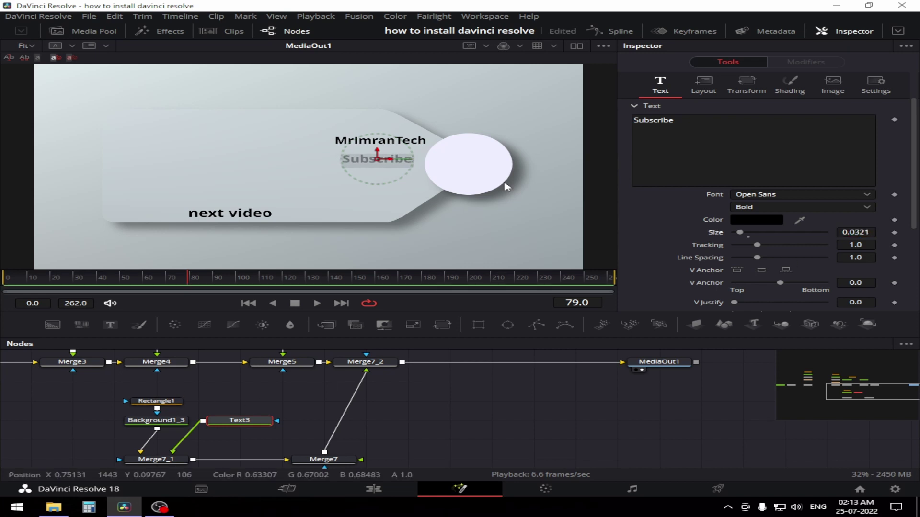
{"action": "left_click_drag", "start_coordinate": [377, 161], "coordinate": [379, 163]}
{"action": "left_click_drag", "start_coordinate": [855, 232], "coordinate": [846, 232]}
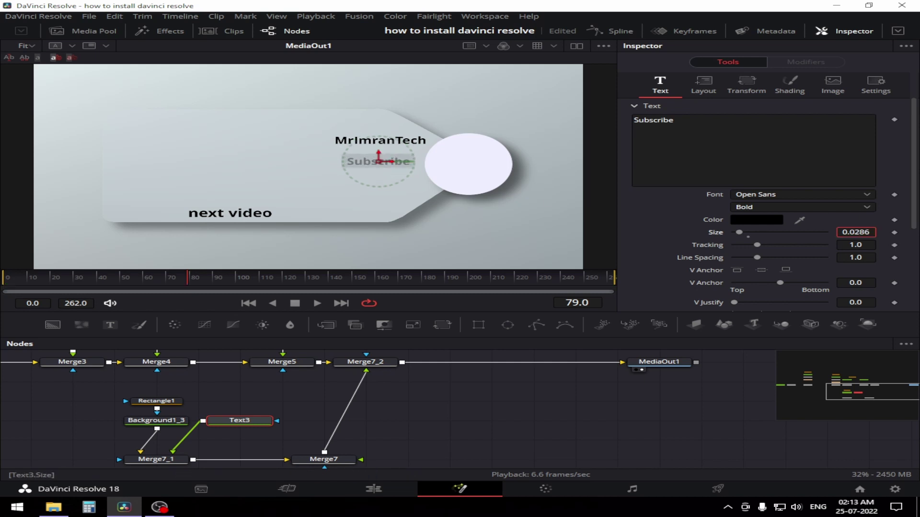
{"action": "left_click", "coordinate": [559, 397]}
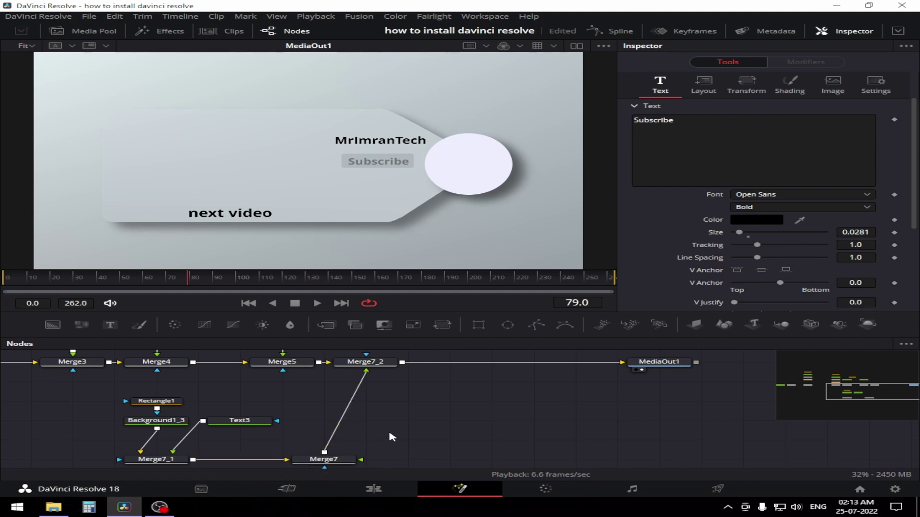
Add a Transform after Merge7 and position the subscribe button beneath the channel name, with its center at about X 0.505, Y 0.436.
{"action": "left_click", "coordinate": [331, 458]}
{"action": "scroll", "coordinate": [428, 397], "scroll_direction": "down", "scroll_amount": 1}
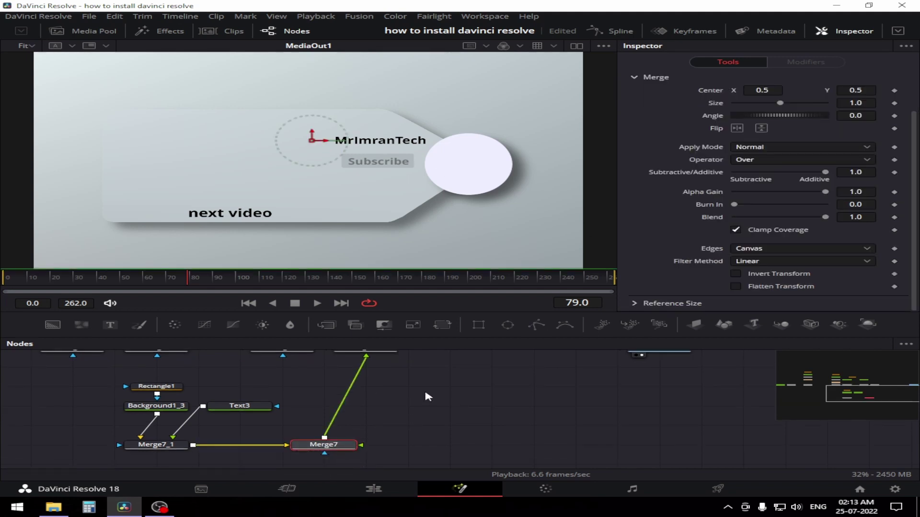
{"action": "left_click", "coordinate": [441, 325]}
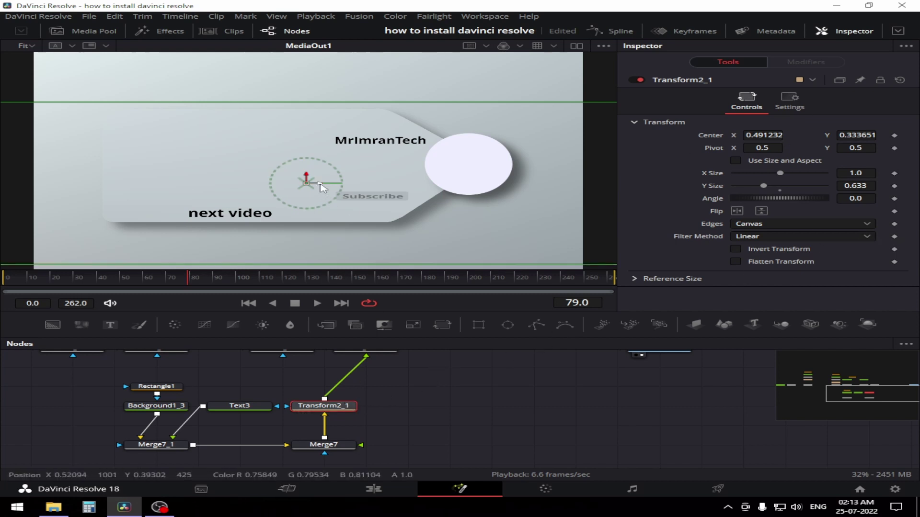
{"action": "left_click_drag", "start_coordinate": [320, 187], "coordinate": [316, 187]}
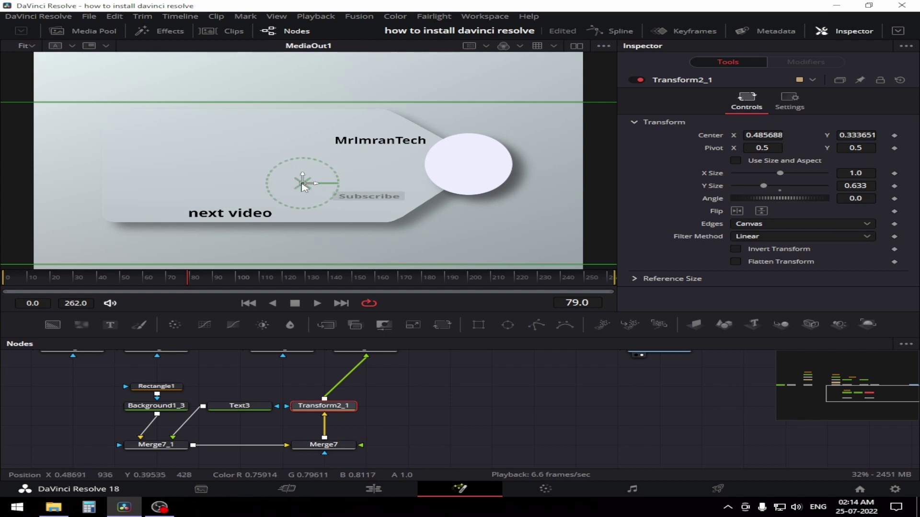
{"action": "left_click_drag", "start_coordinate": [303, 186], "coordinate": [316, 160]}
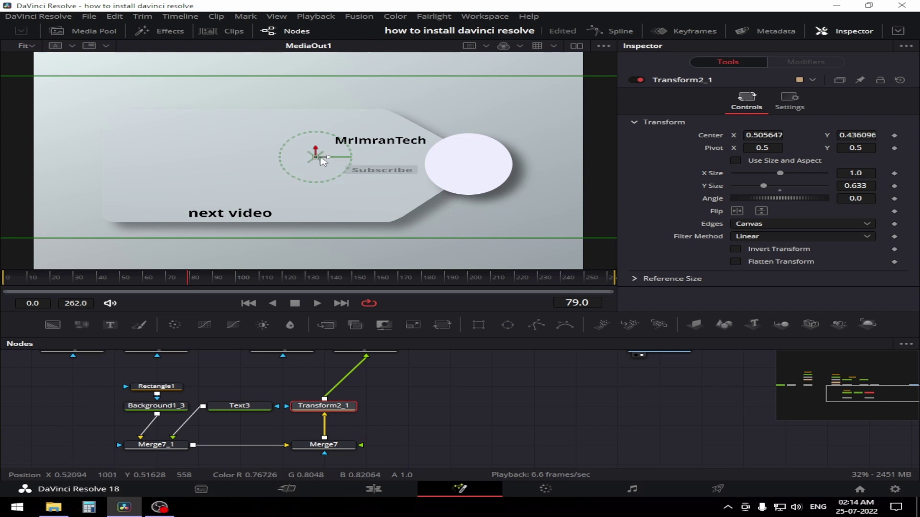
{"action": "left_click_drag", "start_coordinate": [330, 160], "coordinate": [414, 160]}
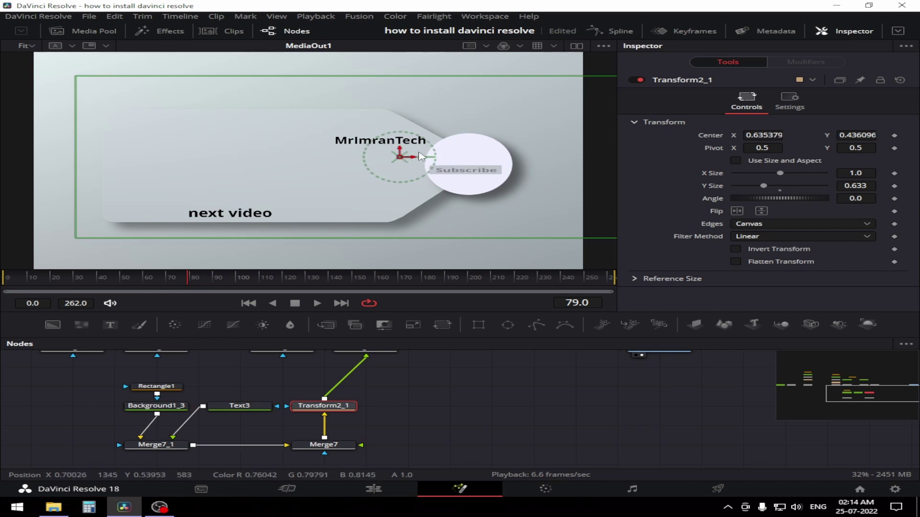
{"action": "left_click_drag", "start_coordinate": [413, 162], "coordinate": [319, 158]}
Move Merge7_2 between Merge1 and Merge3 in the main chain and connect Transform2_1's output to its foreground input.
{"action": "left_click_drag", "start_coordinate": [475, 385], "coordinate": [603, 436]}
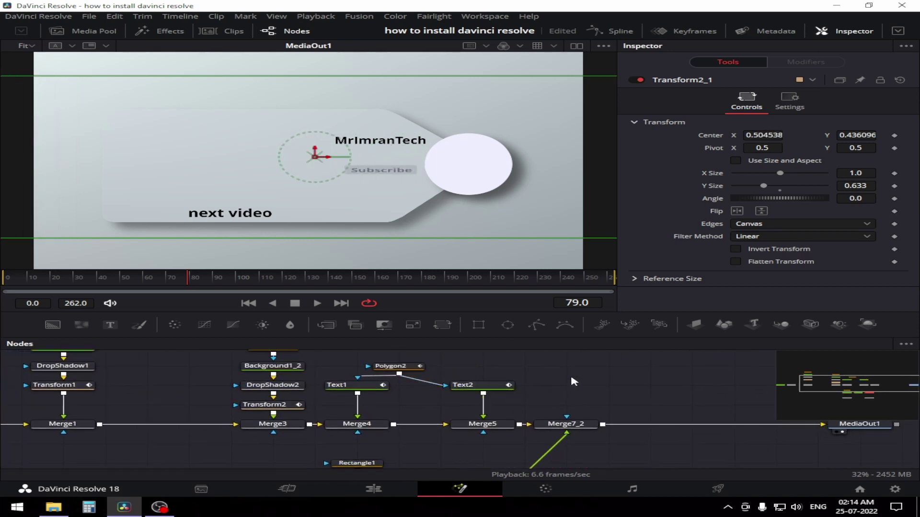
{"action": "left_click_drag", "start_coordinate": [574, 382], "coordinate": [612, 395]}
{"action": "left_click_drag", "start_coordinate": [491, 358], "coordinate": [565, 385]}
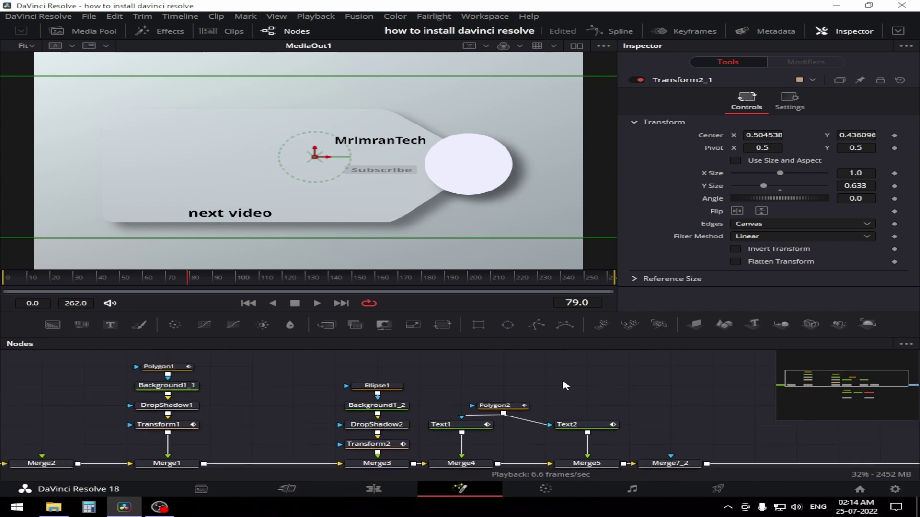
{"action": "left_click_drag", "start_coordinate": [258, 421], "coordinate": [209, 383]}
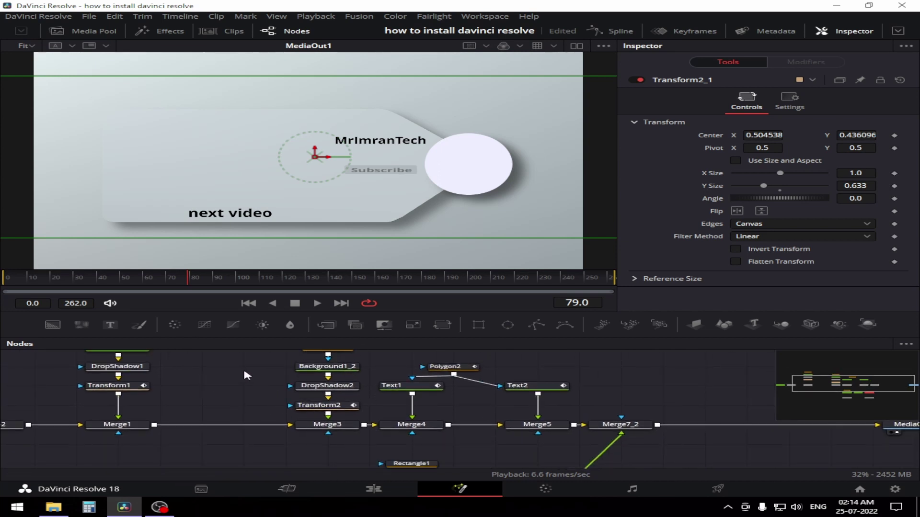
{"action": "left_click_drag", "start_coordinate": [334, 364], "coordinate": [318, 392]}
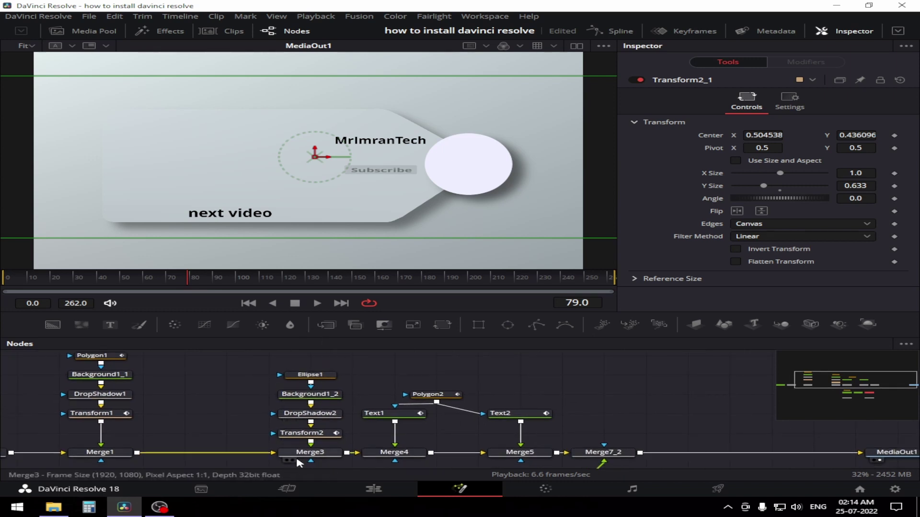
{"action": "left_click_drag", "start_coordinate": [249, 389], "coordinate": [293, 398]}
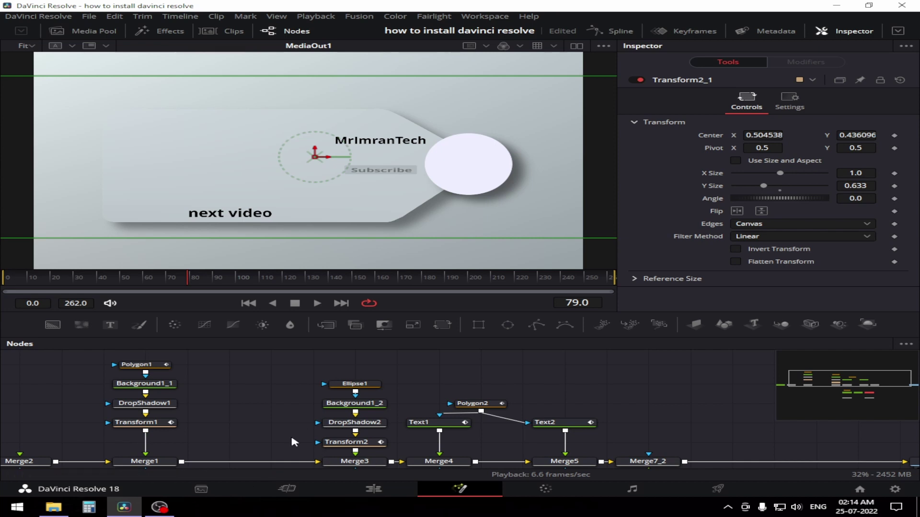
{"action": "left_click_drag", "start_coordinate": [294, 442], "coordinate": [541, 393]}
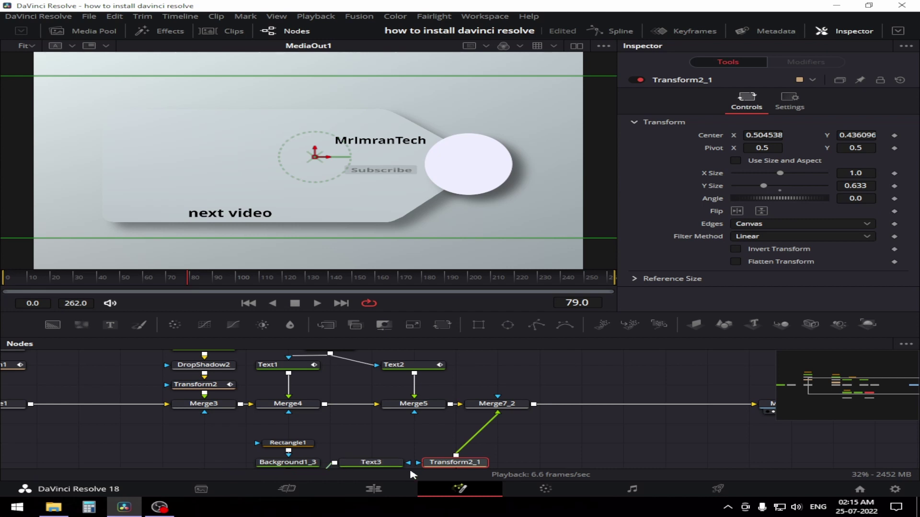
{"action": "left_click_drag", "start_coordinate": [558, 438], "coordinate": [617, 403]}
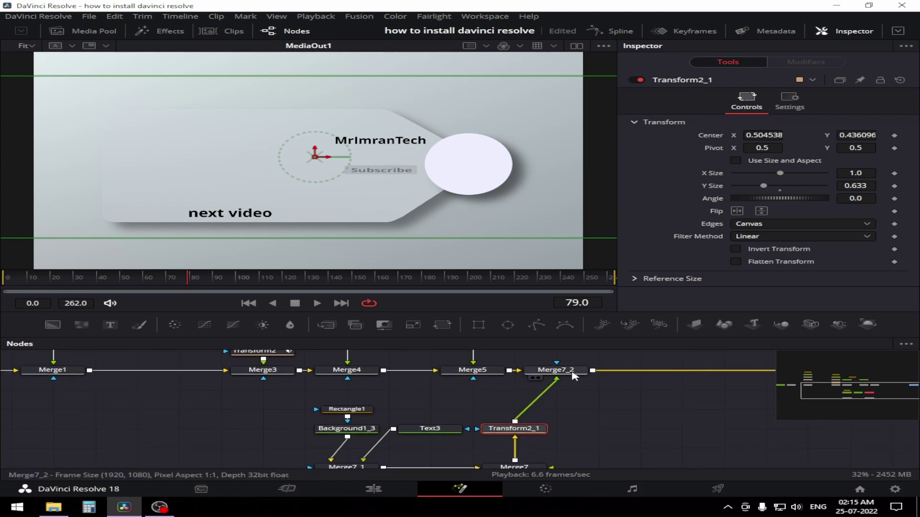
{"action": "left_click_drag", "start_coordinate": [591, 366], "coordinate": [172, 376]}
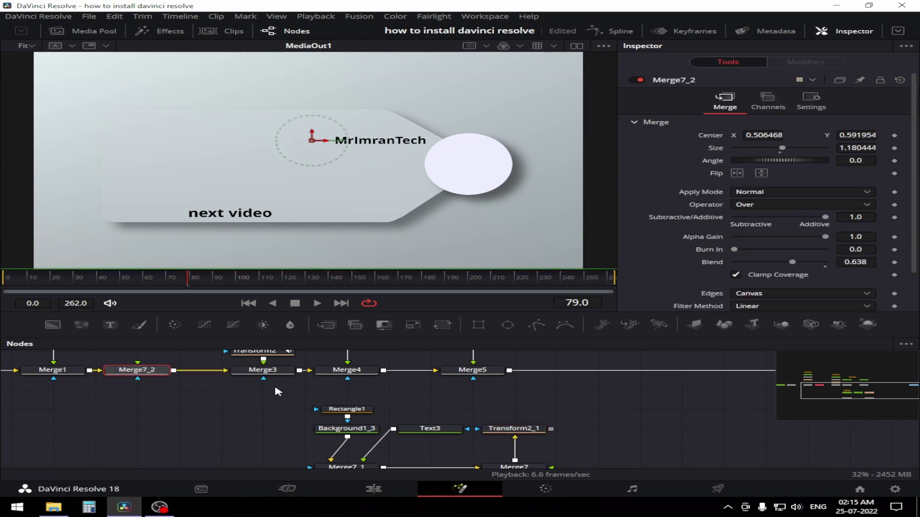
{"action": "left_click_drag", "start_coordinate": [551, 429], "coordinate": [139, 370]}
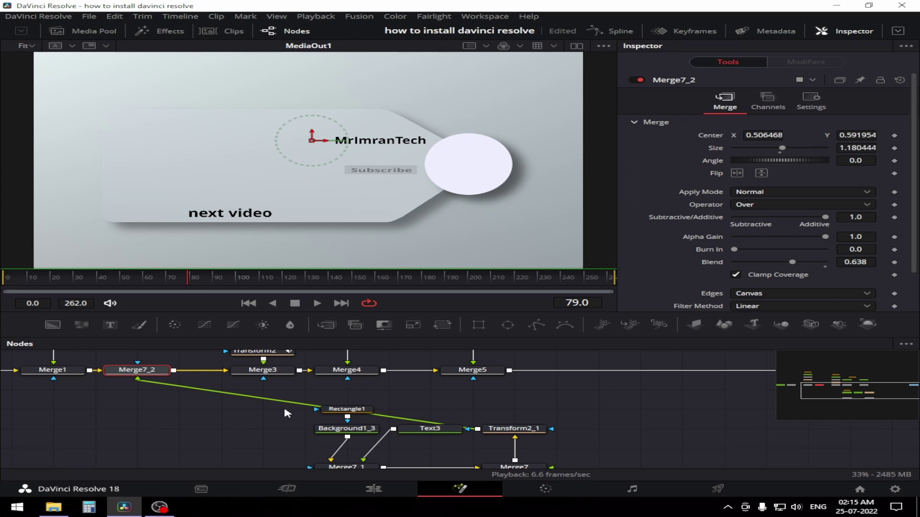
Move the whole group of subscribe button nodes so that Transform2_1 sits directly beneath Merge7_2.
{"action": "left_click_drag", "start_coordinate": [286, 413], "coordinate": [537, 450]}
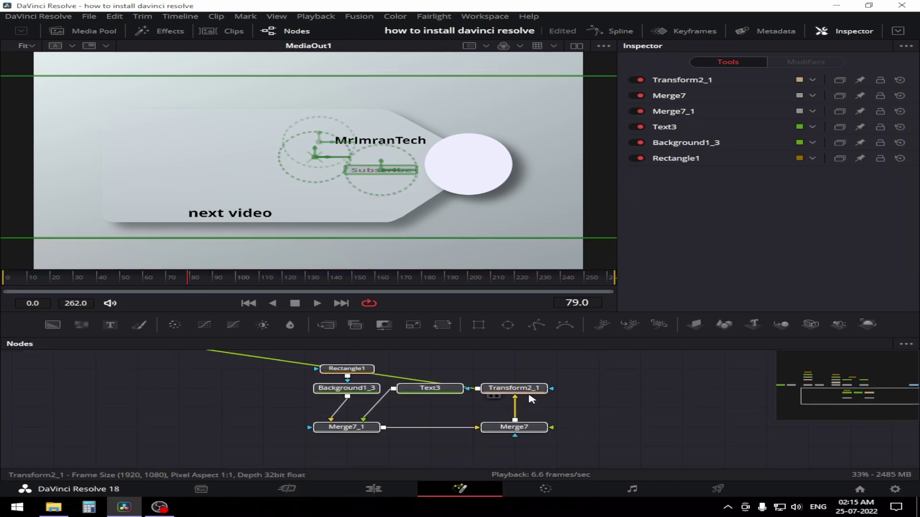
{"action": "left_click_drag", "start_coordinate": [486, 395], "coordinate": [107, 390]}
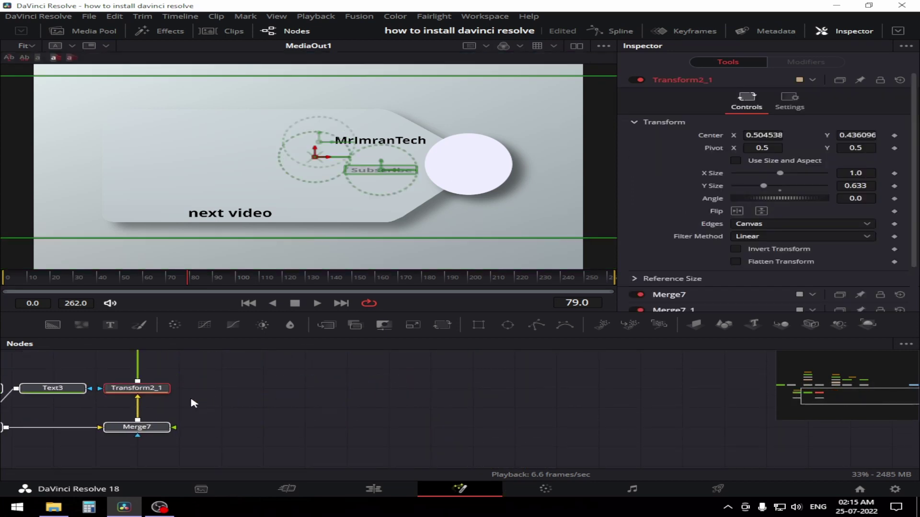
{"action": "left_click", "coordinate": [340, 442]}
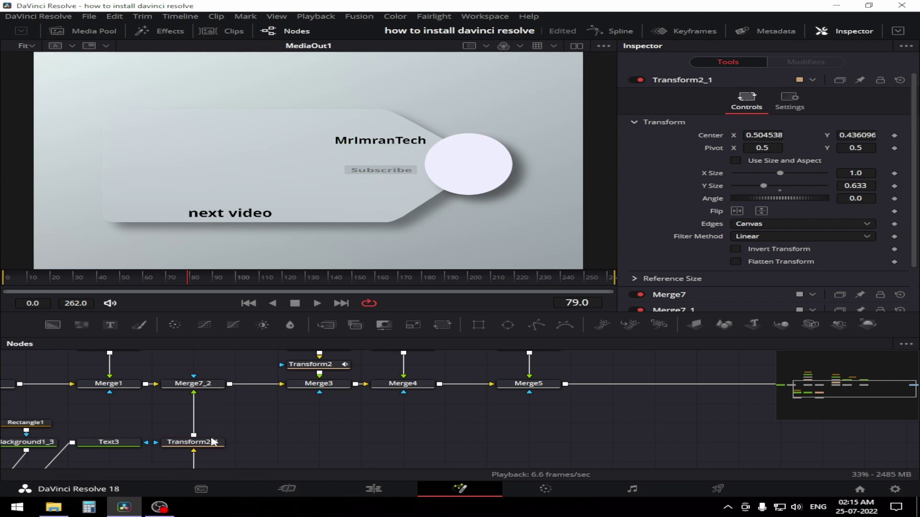
Shift the subscribe button horizontally with Transform2_1 until it hides behind the white circle, at center X about 0.638.
{"action": "left_click", "coordinate": [213, 442]}
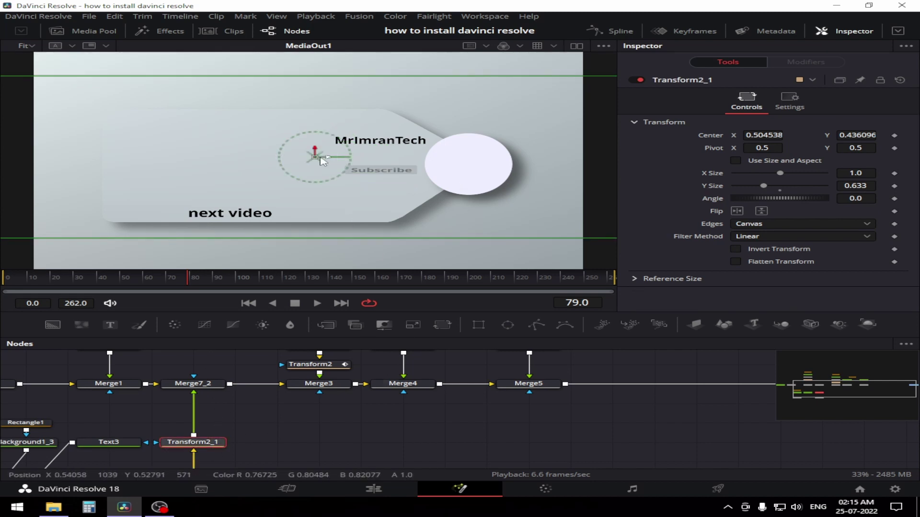
{"action": "left_click_drag", "start_coordinate": [320, 158], "coordinate": [401, 159]}
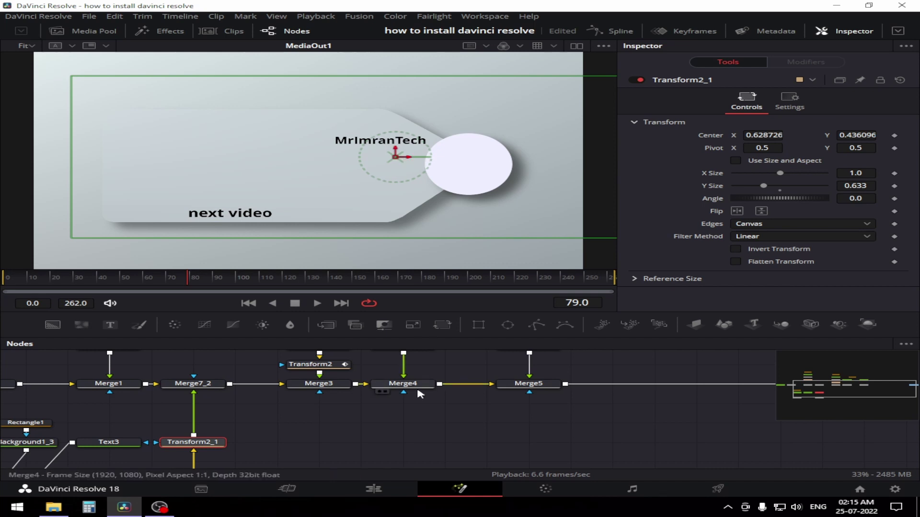
{"action": "left_click", "coordinate": [388, 422]}
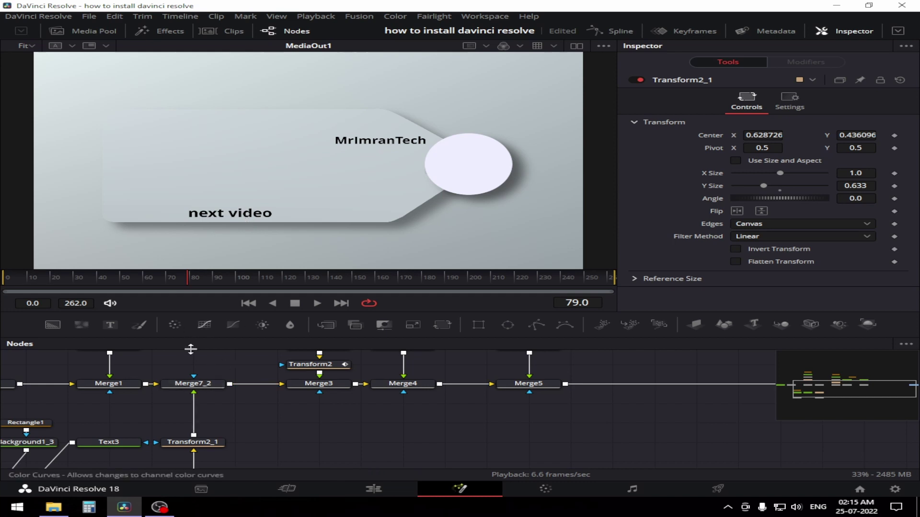
{"action": "left_click", "coordinate": [207, 442]}
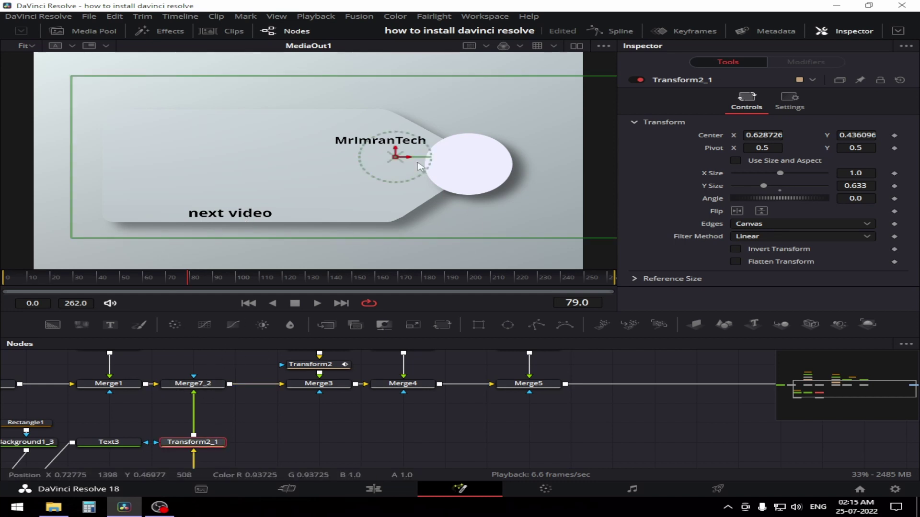
{"action": "left_click_drag", "start_coordinate": [406, 162], "coordinate": [412, 162]}
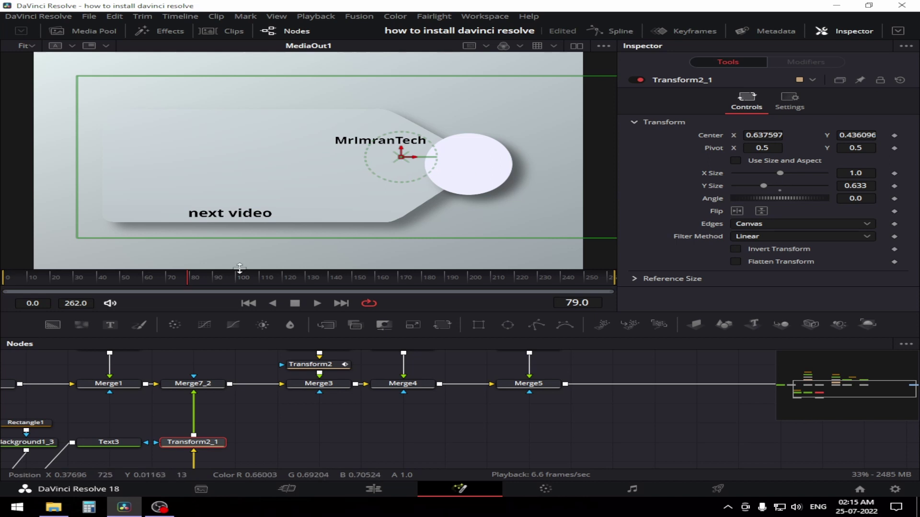
Scrub to frame 70, where the circle is growing, and enable Use Size and Aspect on Transform2_1.
{"action": "left_click_drag", "start_coordinate": [195, 286], "coordinate": [160, 285]}
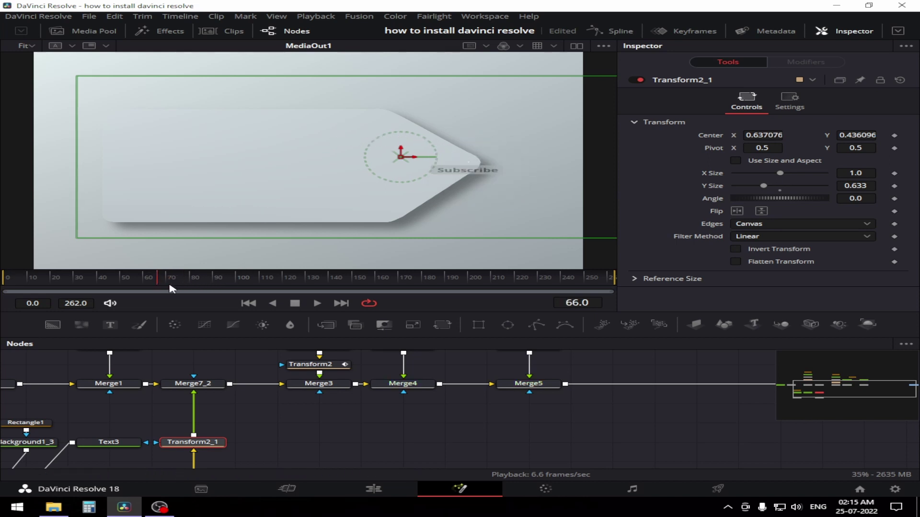
{"action": "left_click", "coordinate": [274, 432]}
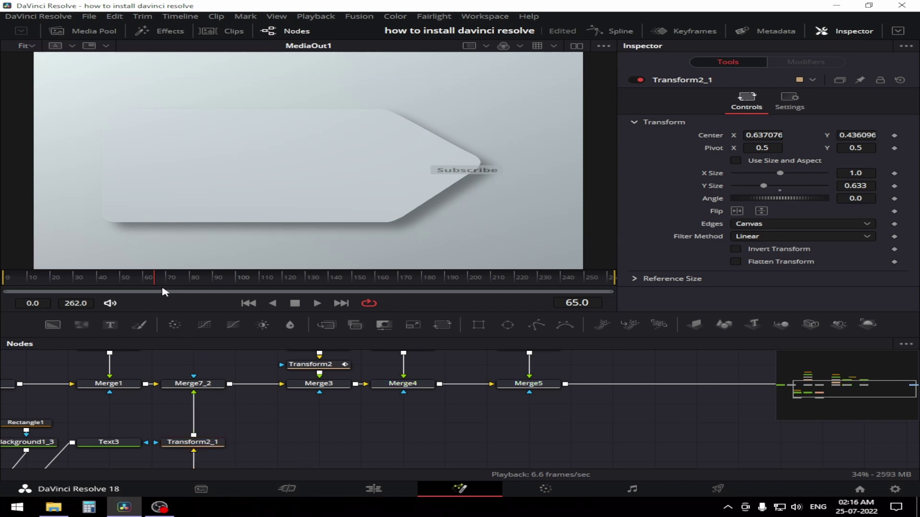
{"action": "left_click", "coordinate": [210, 442]}
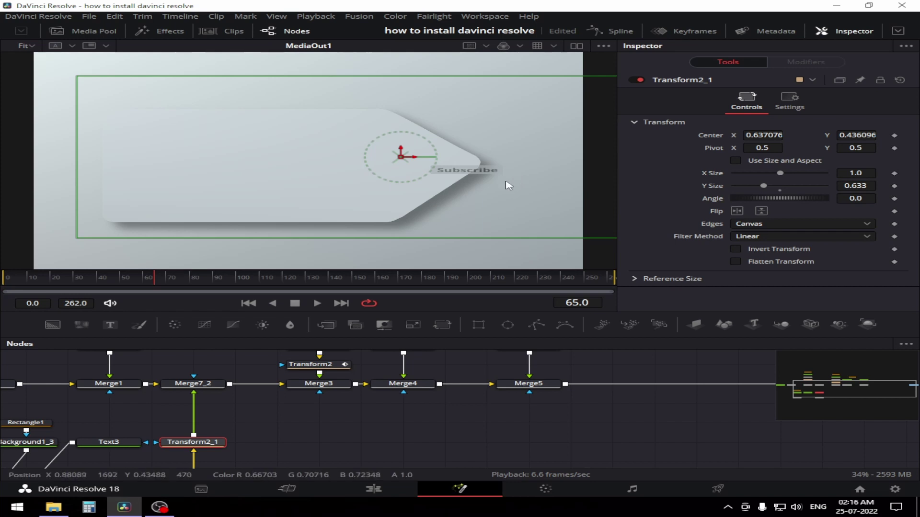
{"action": "left_click_drag", "start_coordinate": [192, 280], "coordinate": [168, 282]}
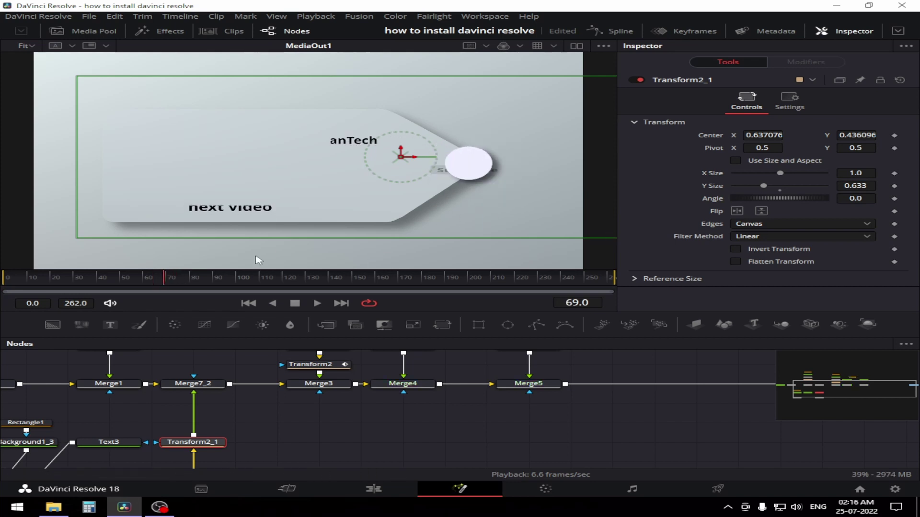
{"action": "left_click", "coordinate": [171, 280]}
{"action": "key", "text": "Left"}
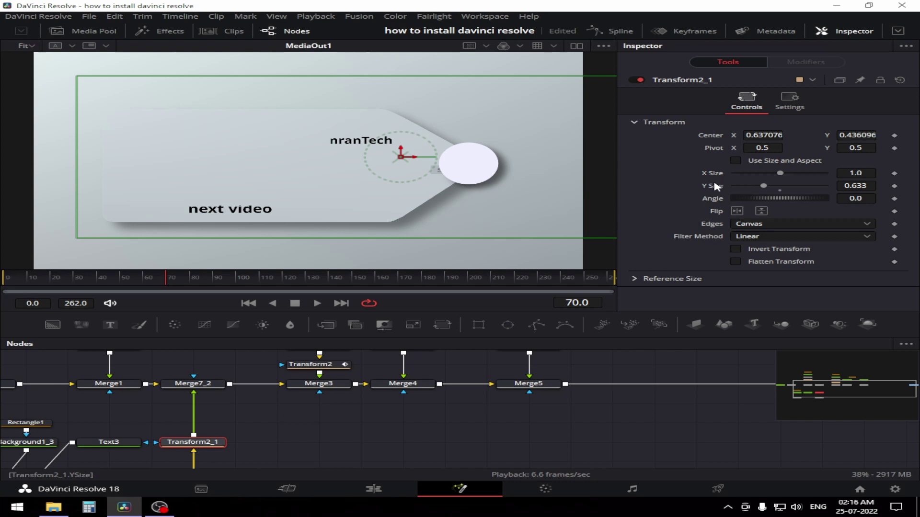
{"action": "left_click", "coordinate": [736, 161]}
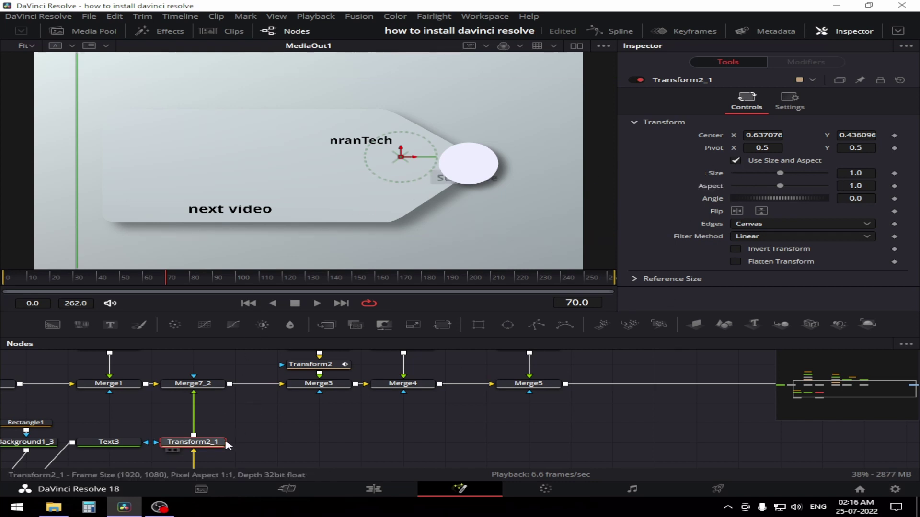
Center Transform2_1 at about X 0.644, Y 0.489 and animate its size from 0 at frame 70 to 1.0 at frame 80.
{"action": "mouse_move", "coordinate": [402, 159]}
{"action": "left_mouse_down"}
{"action": "mouse_move", "coordinate": [395, 143]}
{"action": "mouse_move", "coordinate": [405, 144]}
{"action": "left_mouse_up"}
{"action": "mouse_move", "coordinate": [184, 278]}
{"action": "left_mouse_down"}
{"action": "mouse_move", "coordinate": [206, 278]}
{"action": "mouse_move", "coordinate": [169, 278]}
{"action": "left_mouse_up"}
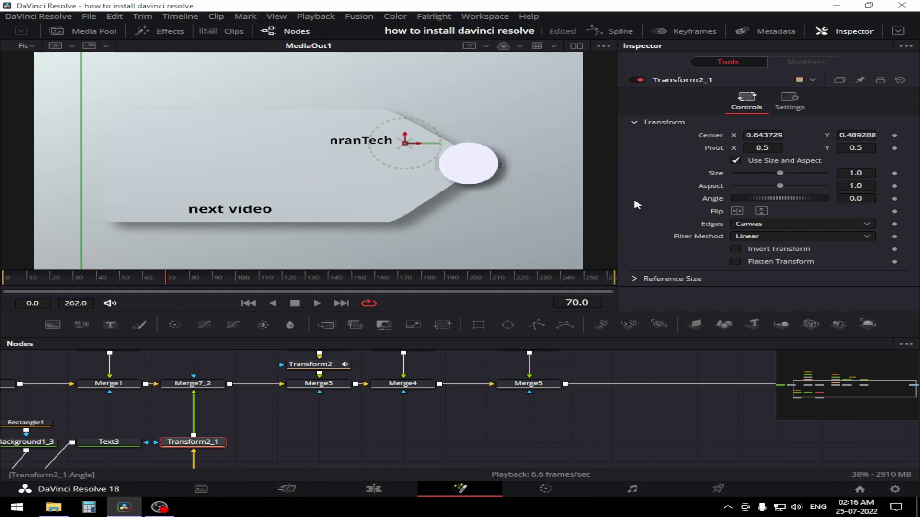
{"action": "left_click_drag", "start_coordinate": [780, 174], "coordinate": [715, 175]}
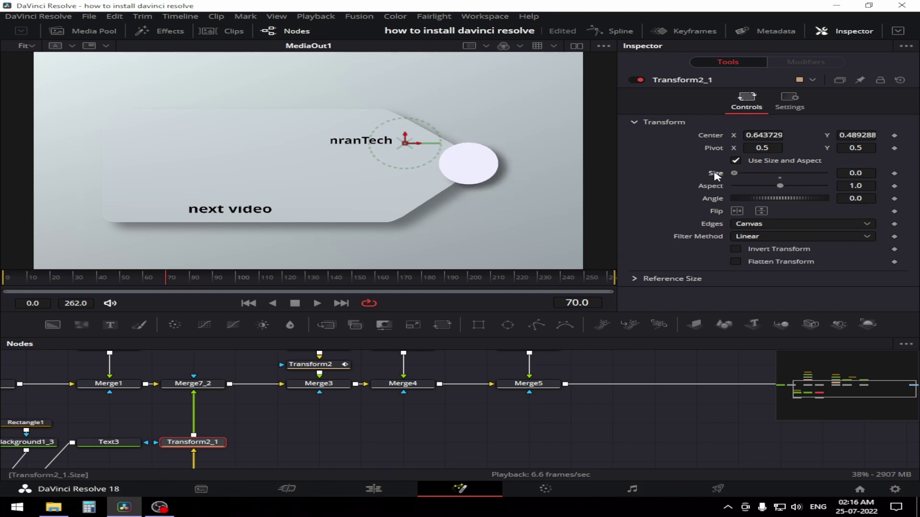
{"action": "left_click", "coordinate": [894, 173]}
{"action": "left_click_drag", "start_coordinate": [198, 280], "coordinate": [191, 280]}
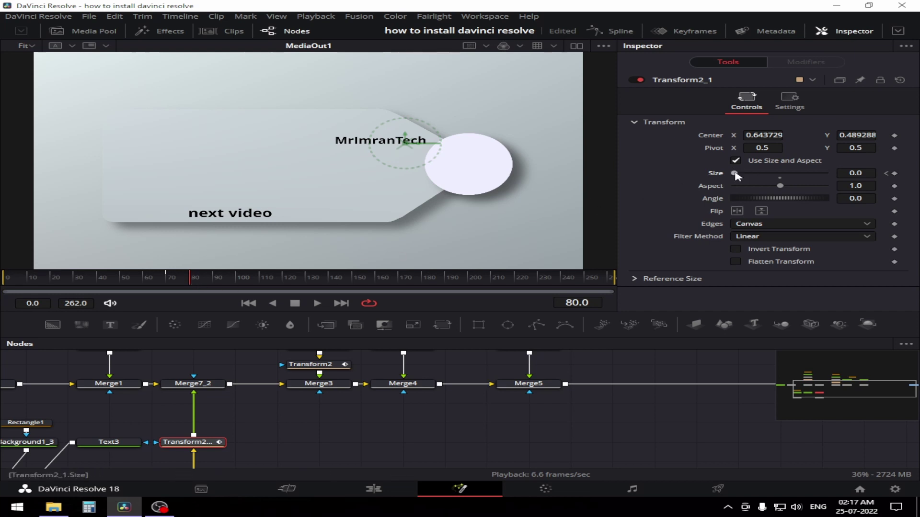
{"action": "left_click", "coordinate": [779, 174]}
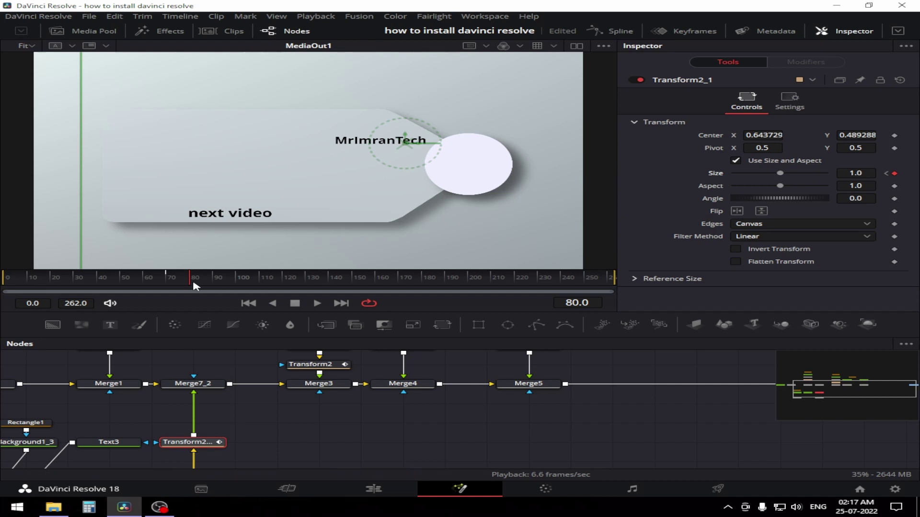
Save the project and preview the subscribe button's size animation from frame 58, checking the frames between 70 and 80.
{"action": "left_click_drag", "start_coordinate": [206, 286], "coordinate": [143, 286]}
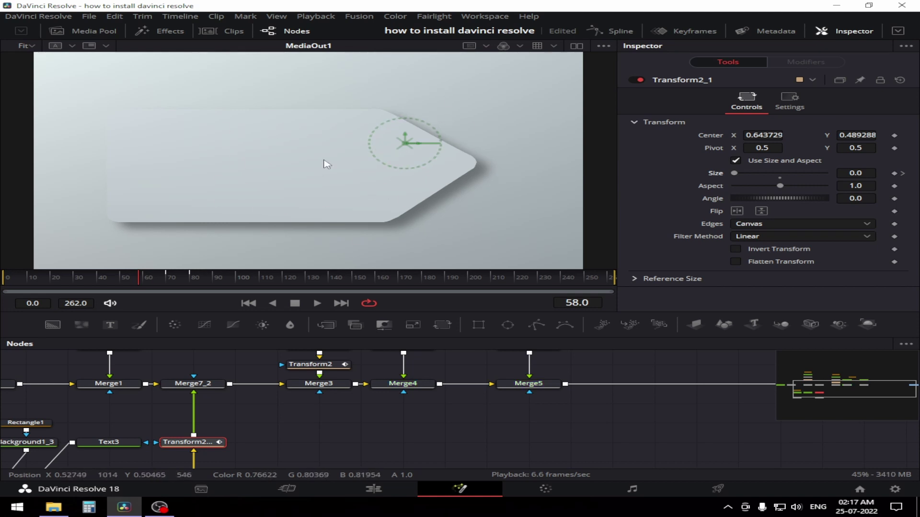
{"action": "key", "text": "ctrl+s"}
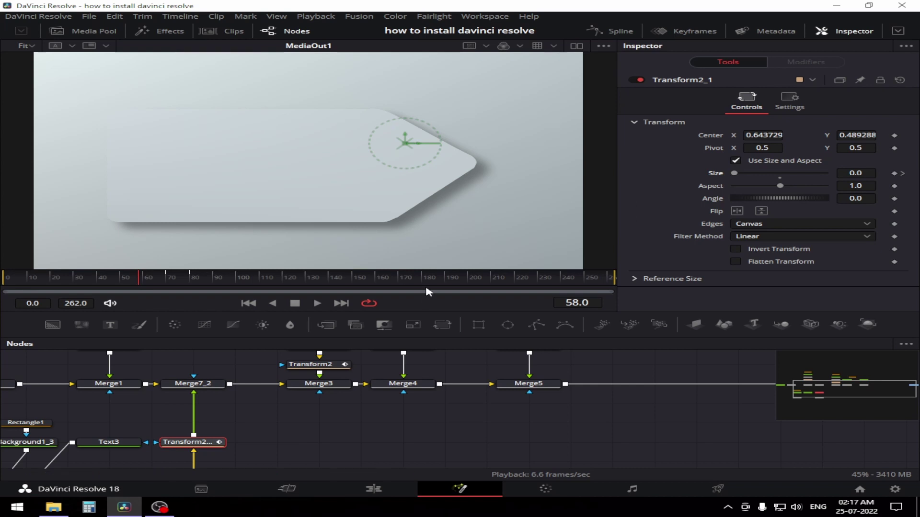
{"action": "key", "text": "space"}
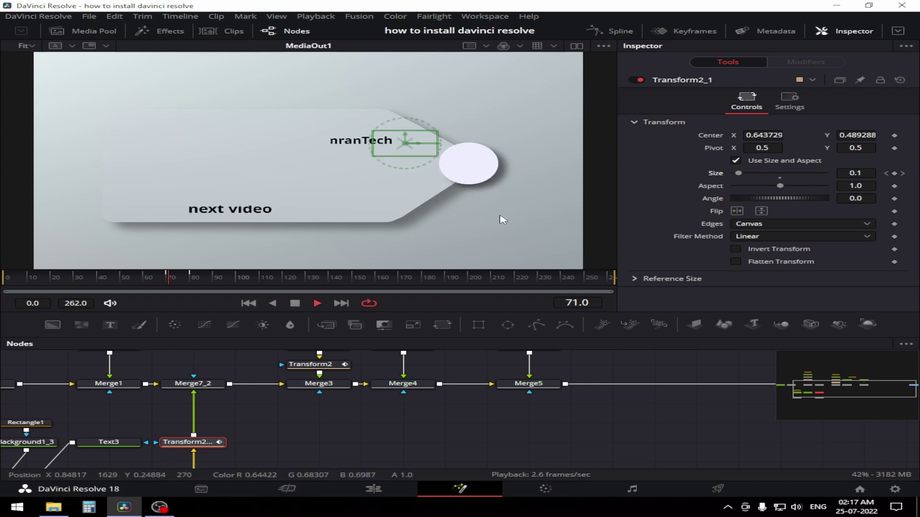
{"action": "key", "text": "space"}
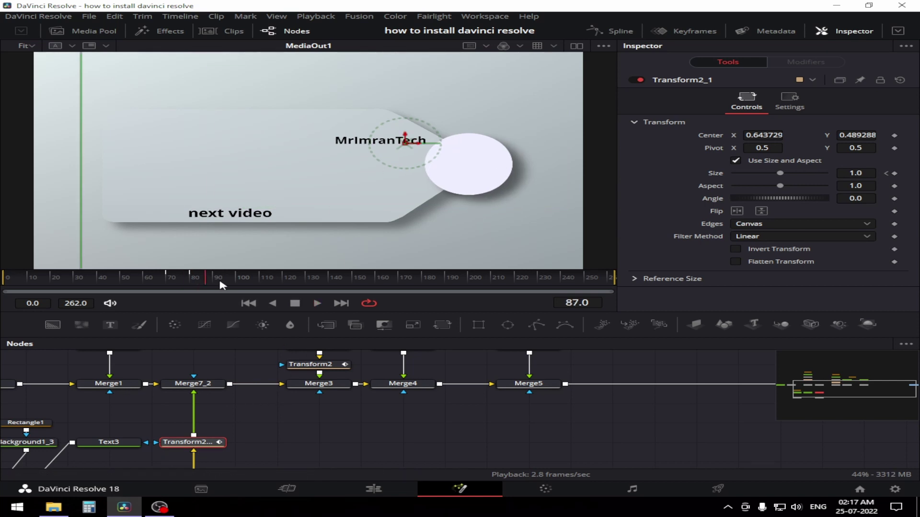
{"action": "left_click_drag", "start_coordinate": [195, 282], "coordinate": [170, 281]}
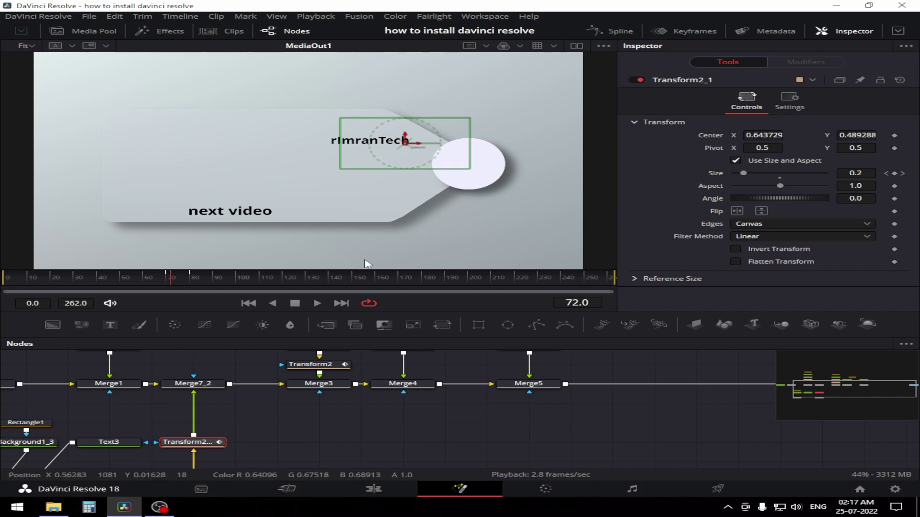
{"action": "left_click", "coordinate": [180, 287]}
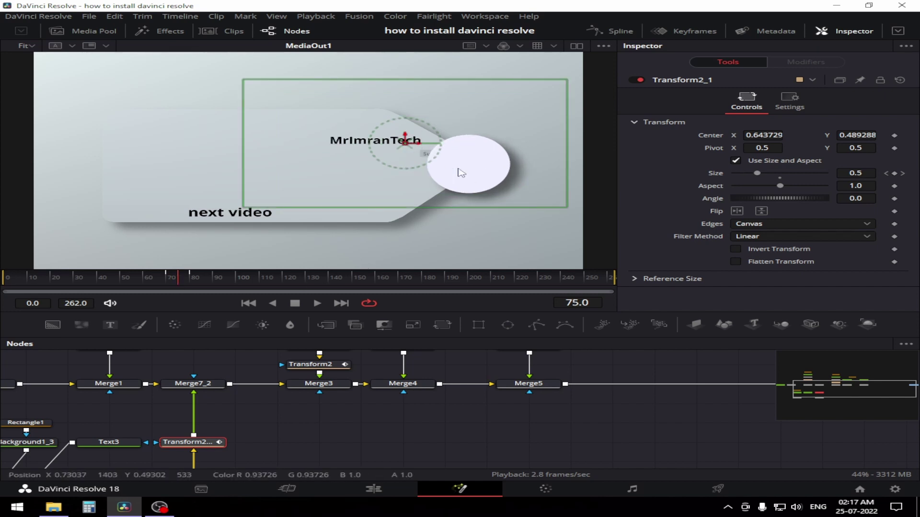
{"action": "mouse_move", "coordinate": [188, 282]}
{"action": "left_mouse_down"}
{"action": "mouse_move", "coordinate": [177, 282]}
{"action": "mouse_move", "coordinate": [191, 281]}
{"action": "left_mouse_up"}
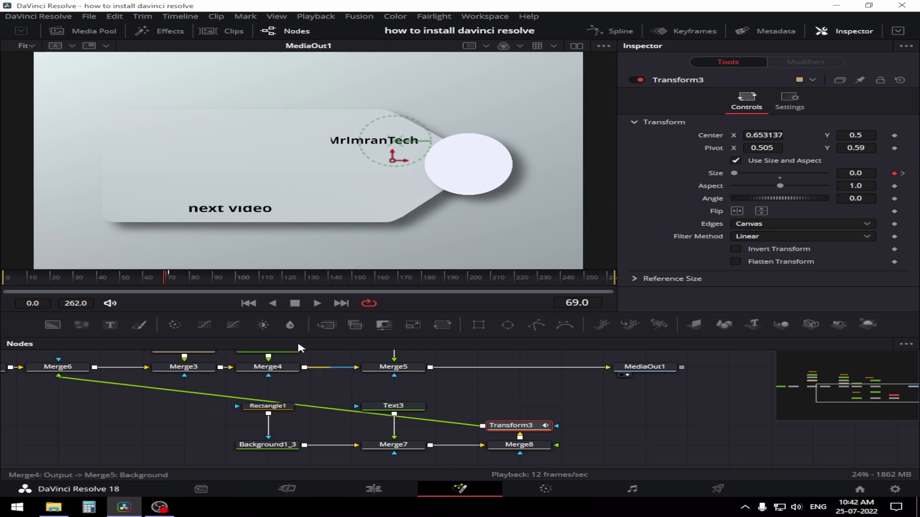
Shift the subscribe button with Transform3 to center X about 0.588 and set its pivot to X 0.622, Y 0.503.
{"action": "left_click", "coordinate": [169, 281]}
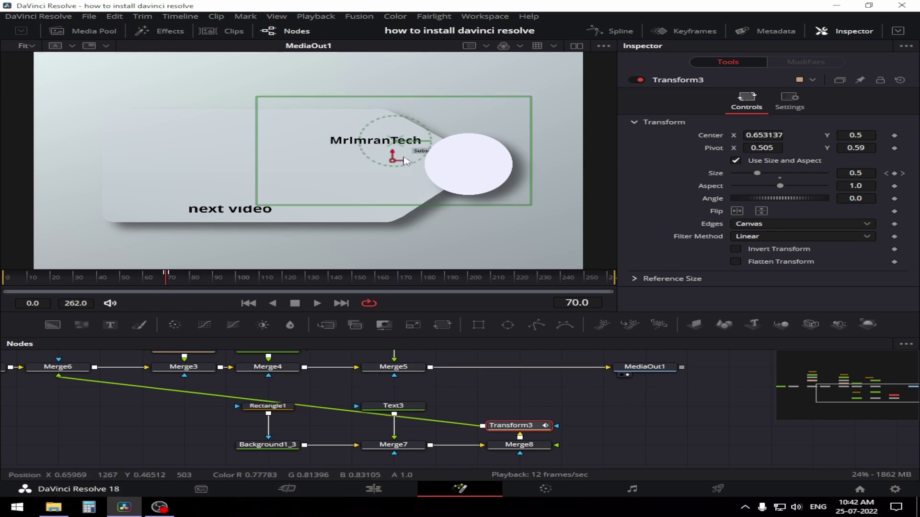
{"action": "left_click_drag", "start_coordinate": [409, 163], "coordinate": [368, 164]}
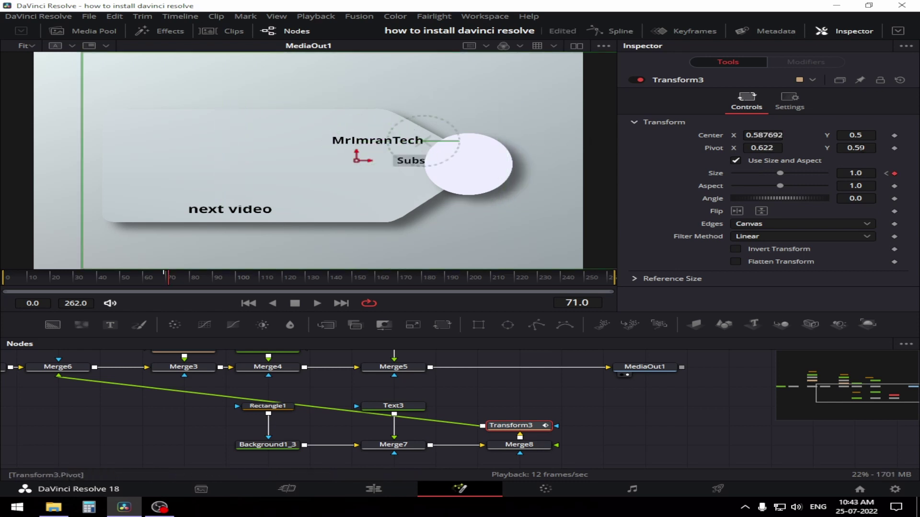
{"action": "left_click_drag", "start_coordinate": [856, 148], "coordinate": [814, 148]}
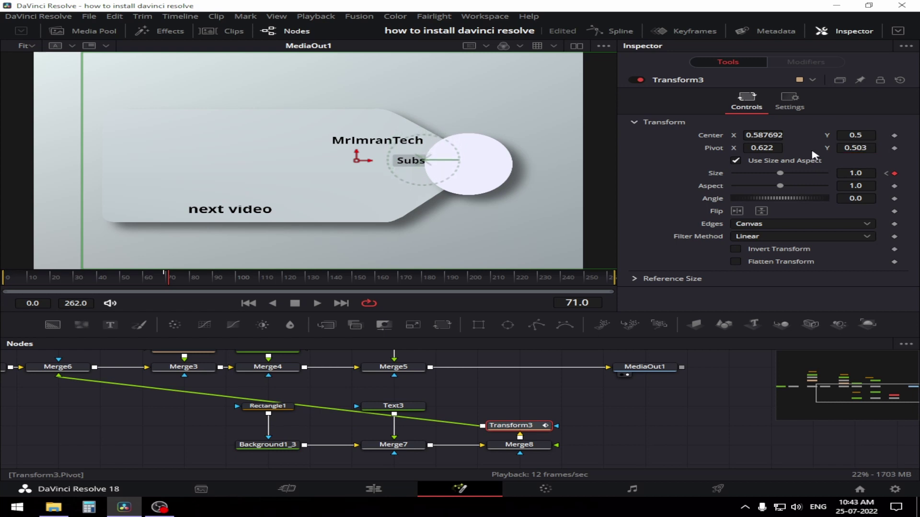
Check the button's appearance from frame 67 to 71, and hide it behind the circle at Transform3 center X about 0.673.
{"action": "left_click_drag", "start_coordinate": [168, 280], "coordinate": [161, 281]}
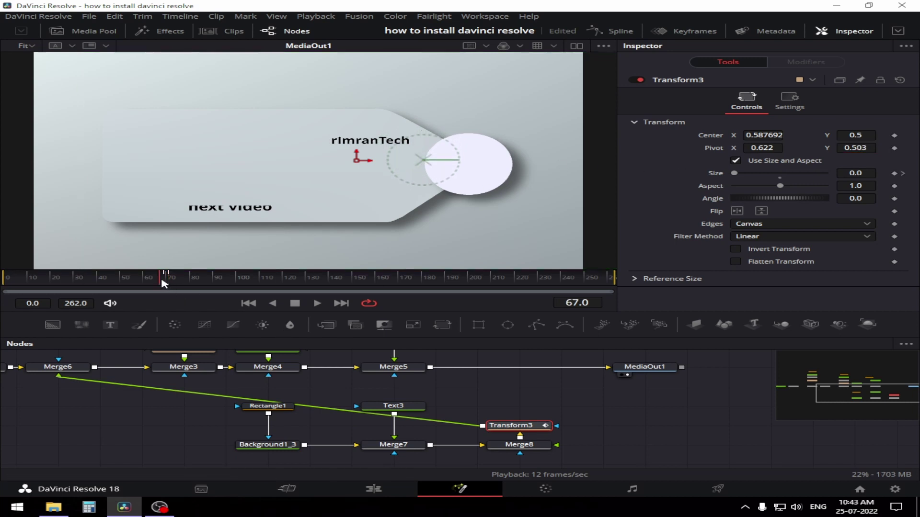
{"action": "key", "text": "Right"}
{"action": "key", "text": "Right"}
{"action": "key", "text": "Right"}
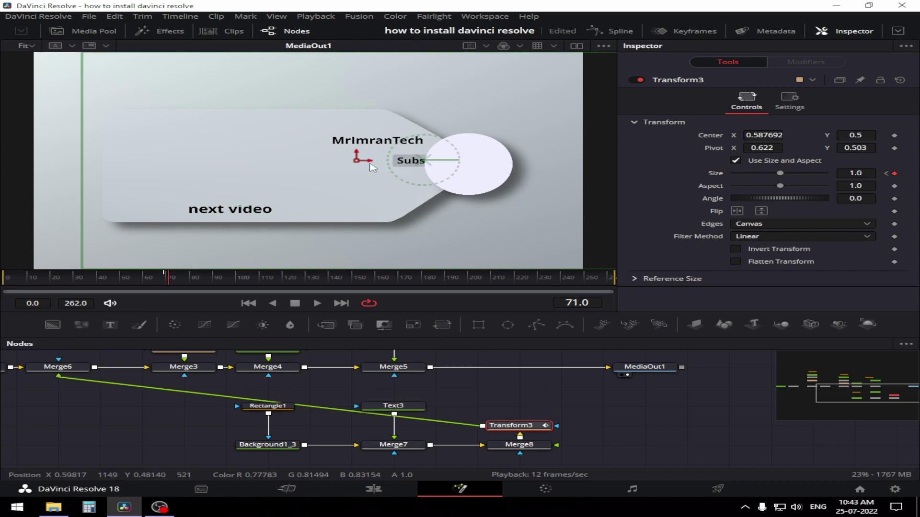
{"action": "left_click_drag", "start_coordinate": [368, 160], "coordinate": [415, 165]}
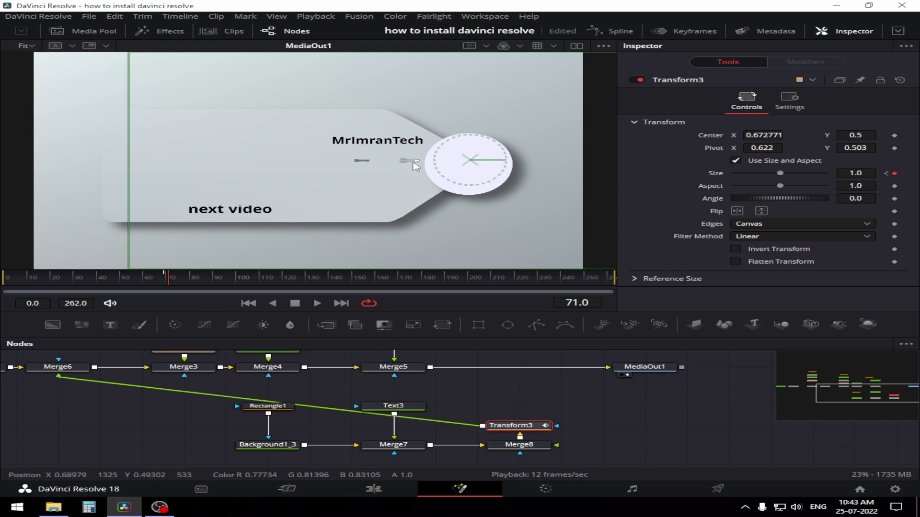
{"action": "left_click", "coordinate": [568, 404]}
{"action": "left_click", "coordinate": [519, 428]}
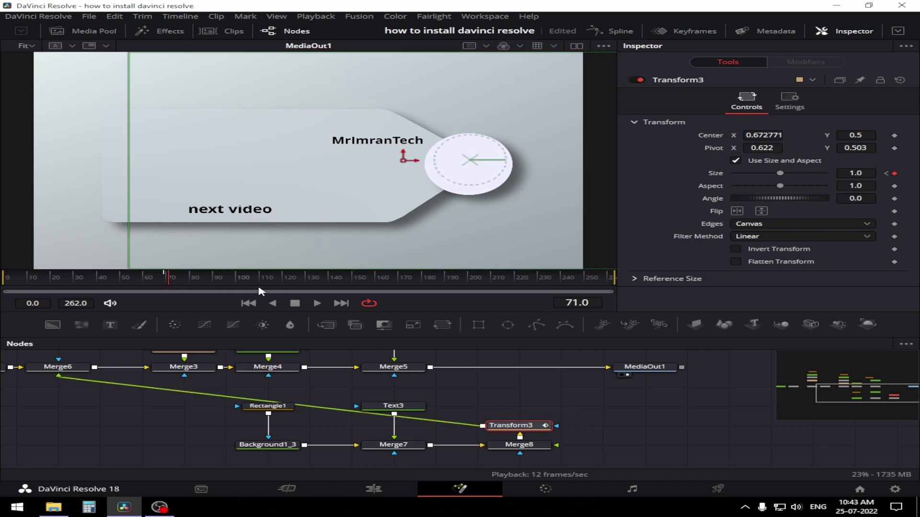
Keyframe Transform3's center at frame 71 and slide the subscribe button out to center X about 0.507 at frame 80.
{"action": "left_click", "coordinate": [894, 136]}
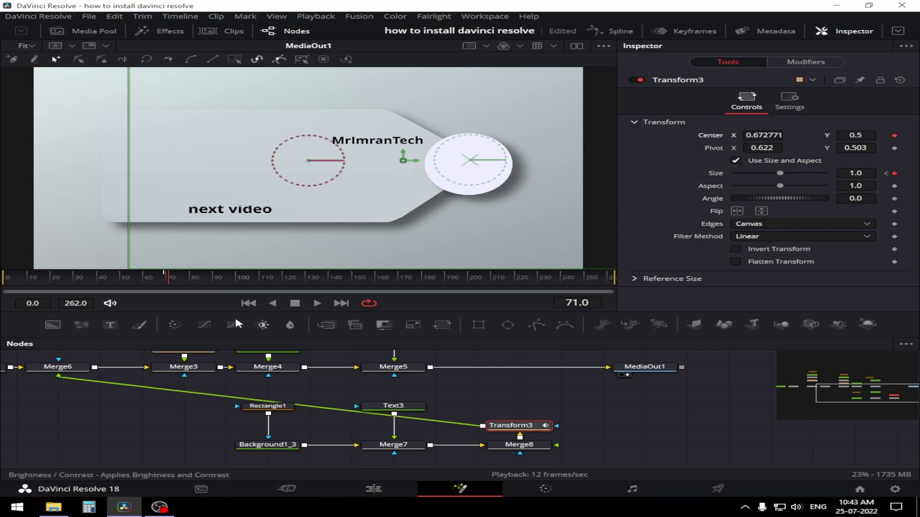
{"action": "left_click", "coordinate": [184, 278]}
{"action": "left_click", "coordinate": [195, 279]}
{"action": "left_click", "coordinate": [198, 278]}
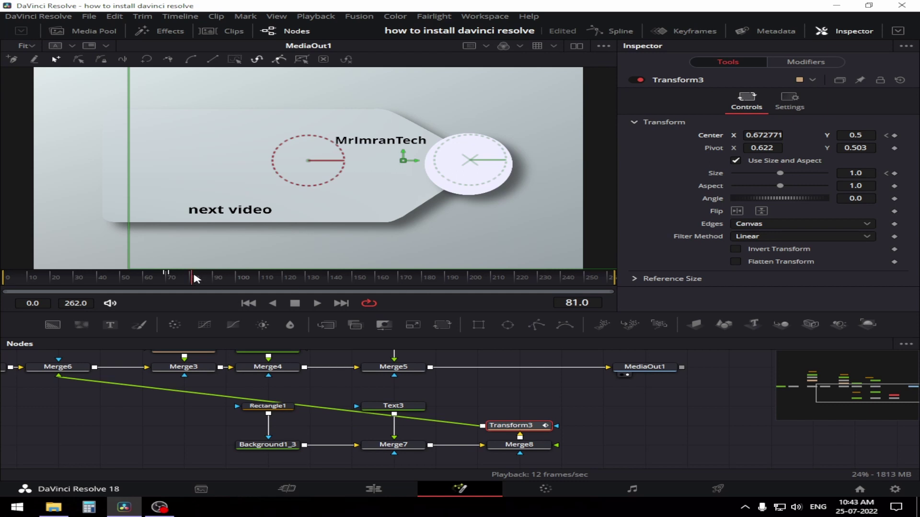
{"action": "left_click_drag", "start_coordinate": [194, 282], "coordinate": [190, 283]}
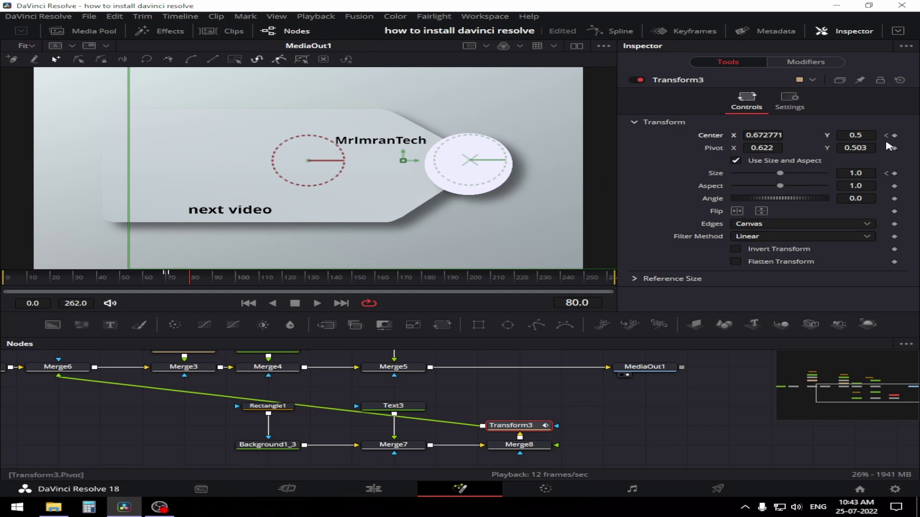
{"action": "left_click_drag", "start_coordinate": [409, 162], "coordinate": [318, 162]}
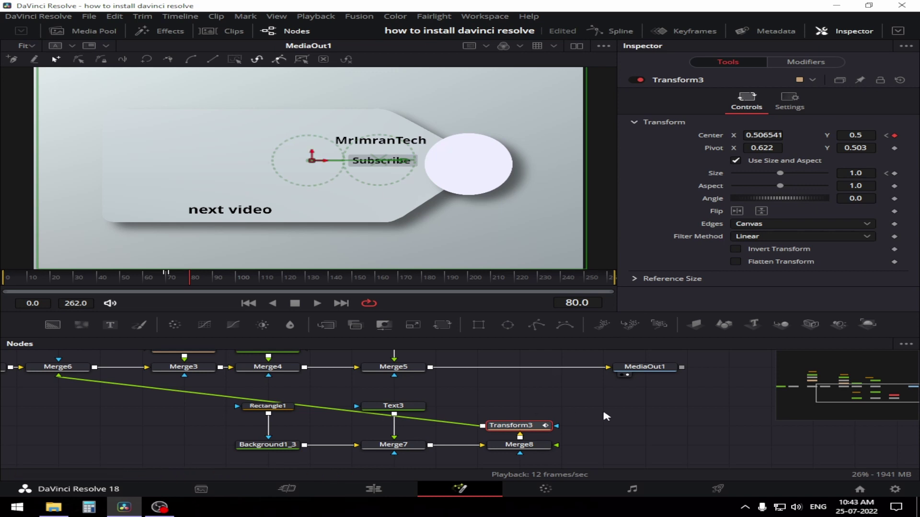
Play the animation from an early frame to review how the subscribe button slides out from behind the circle.
{"action": "left_click_drag", "start_coordinate": [142, 279], "coordinate": [74, 283]}
{"action": "key", "text": "space"}
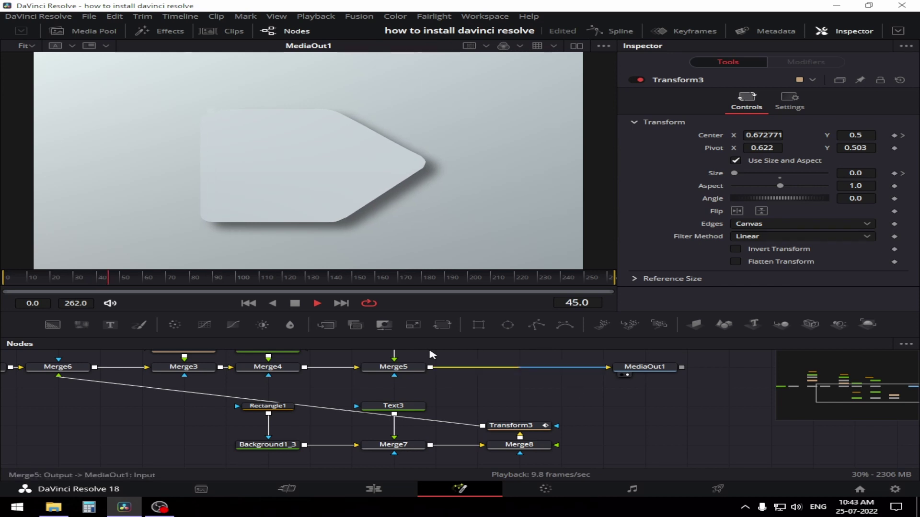